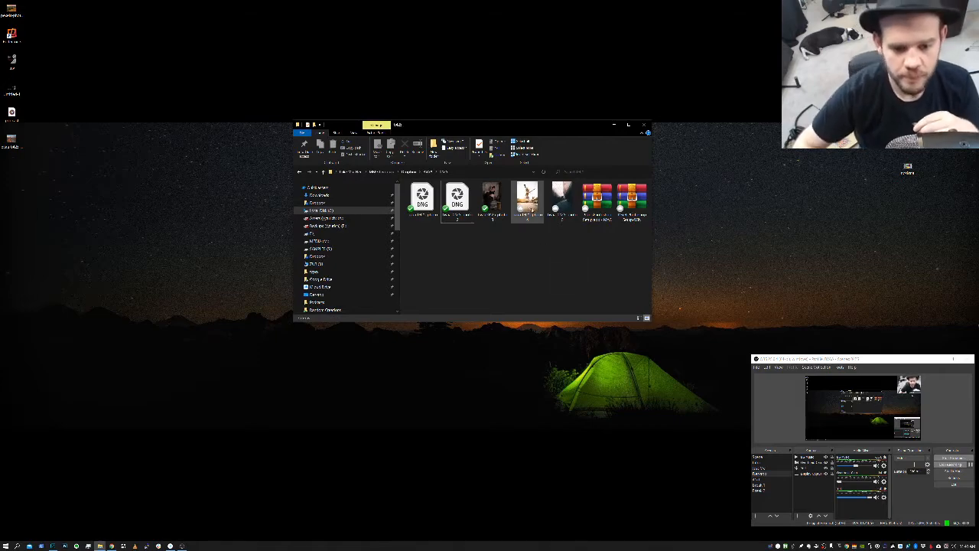
# Open the photo of the jumping woman in Photoshop from its folder and move the file browser out of the way
pyautogui.click(533, 211)
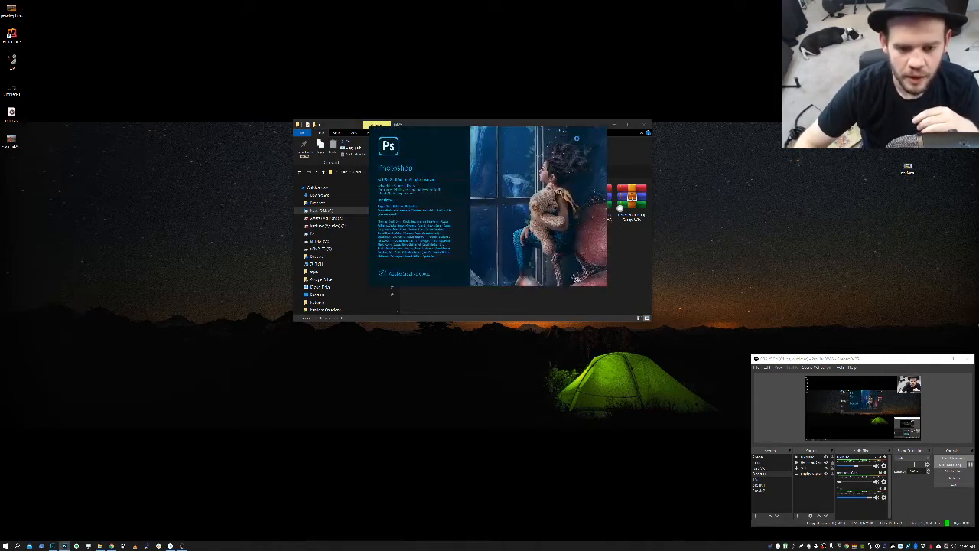
pyautogui.moveTo(566, 125); pyautogui.dragTo(615, 229)
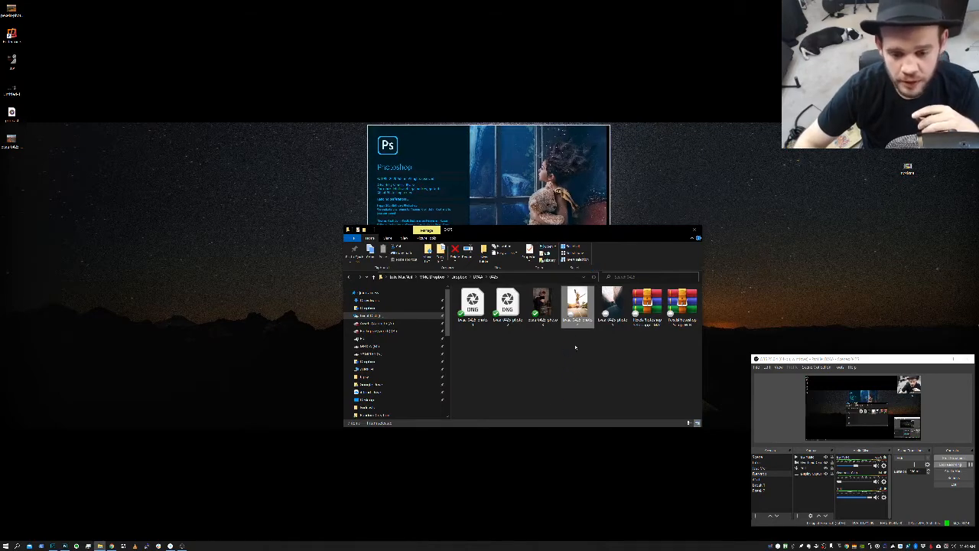
pyautogui.moveTo(617, 230); pyautogui.dragTo(610, 322)
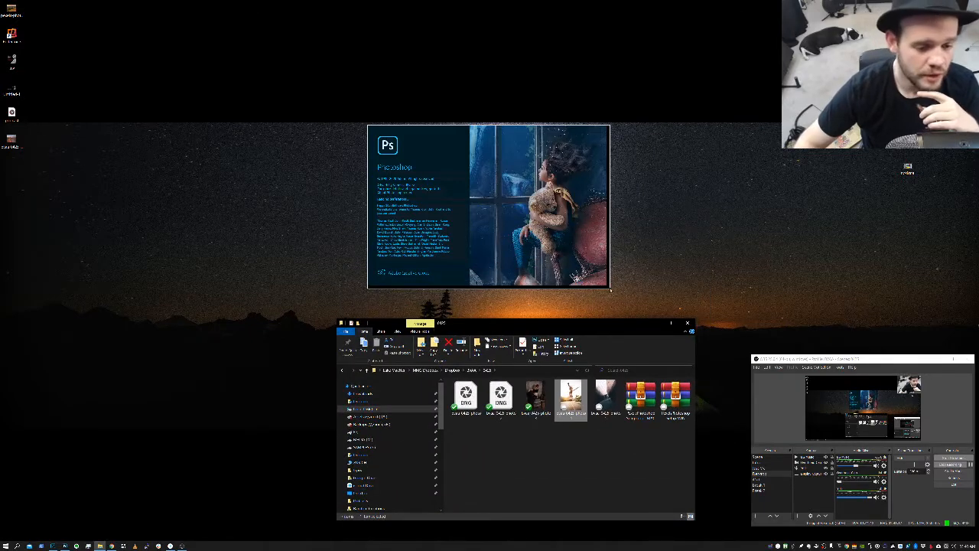
pyautogui.click(656, 324)
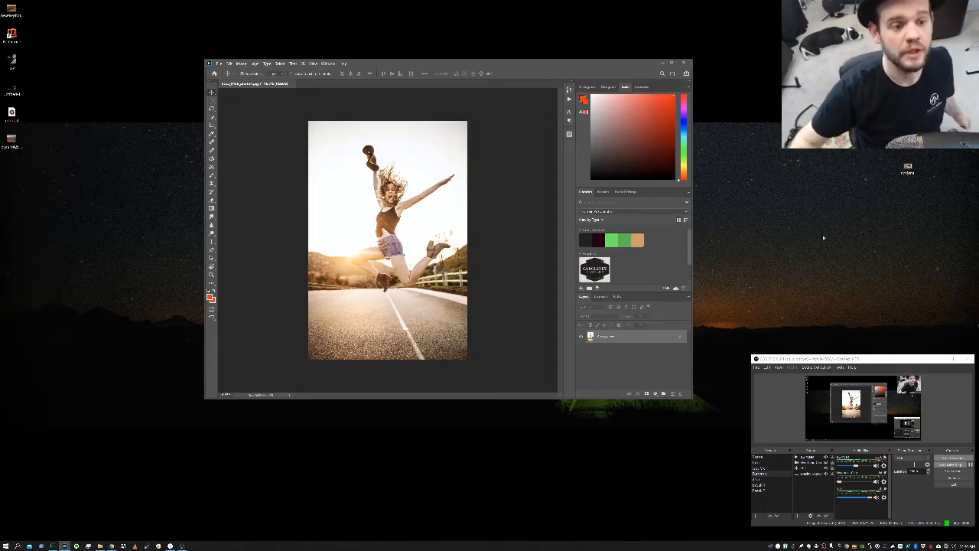
pyautogui.click(219, 63)
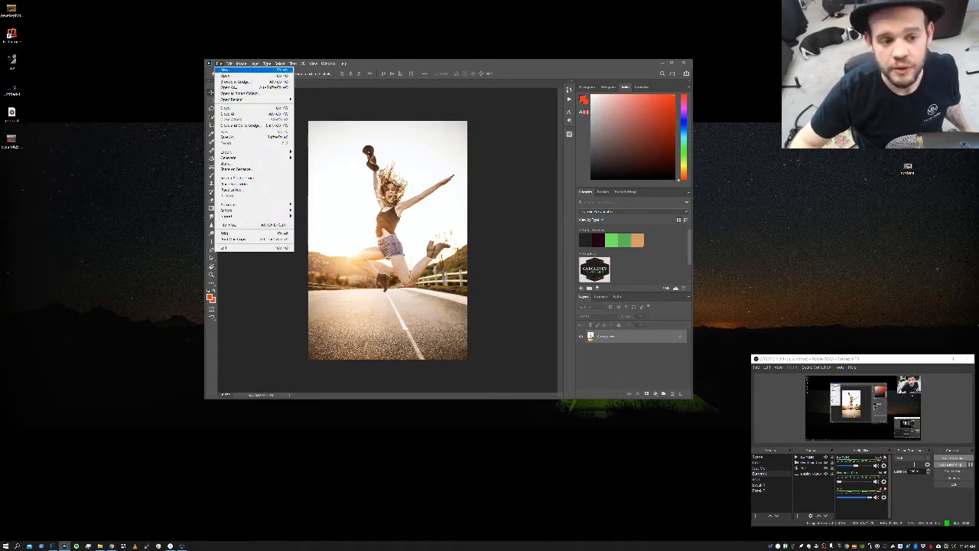
pyautogui.click(226, 75)
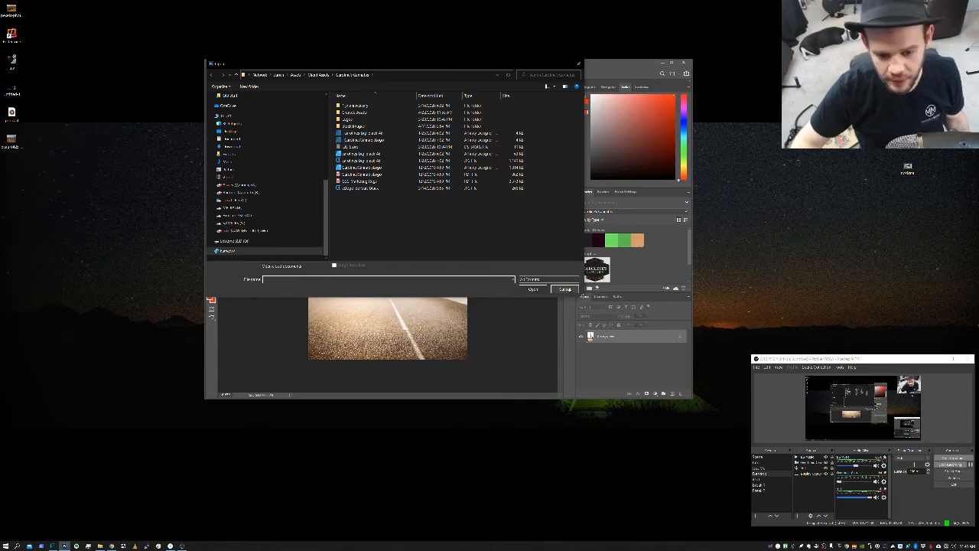
pyautogui.click(566, 289)
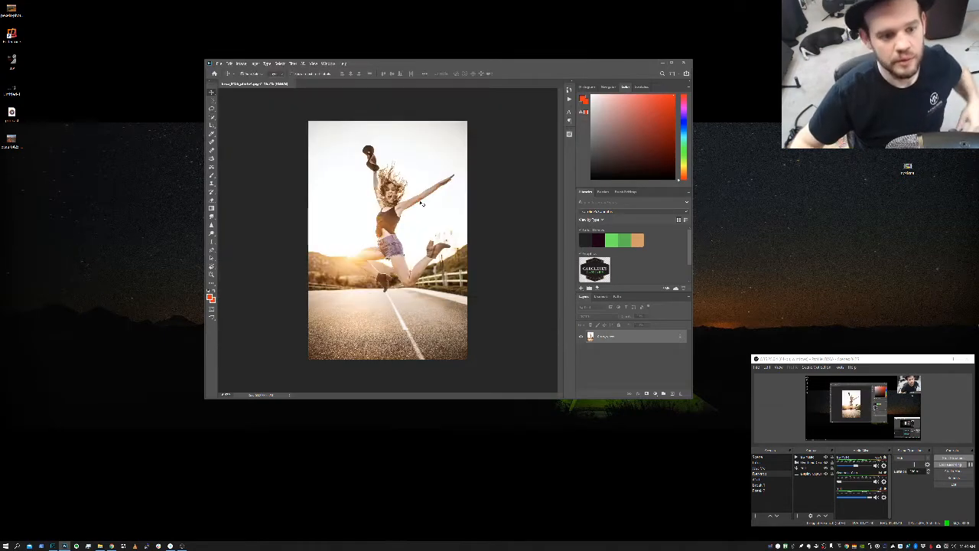
# Close the photo of the jumping woman and reopen the same file from the subfolder in the Dropbox directory
pyautogui.click(293, 84)
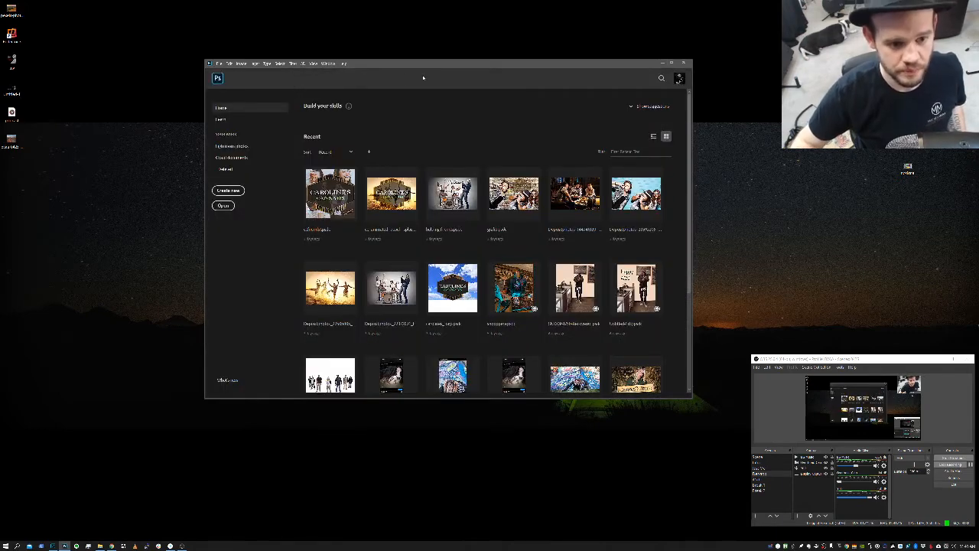
pyautogui.moveTo(429, 67); pyautogui.dragTo(475, 113)
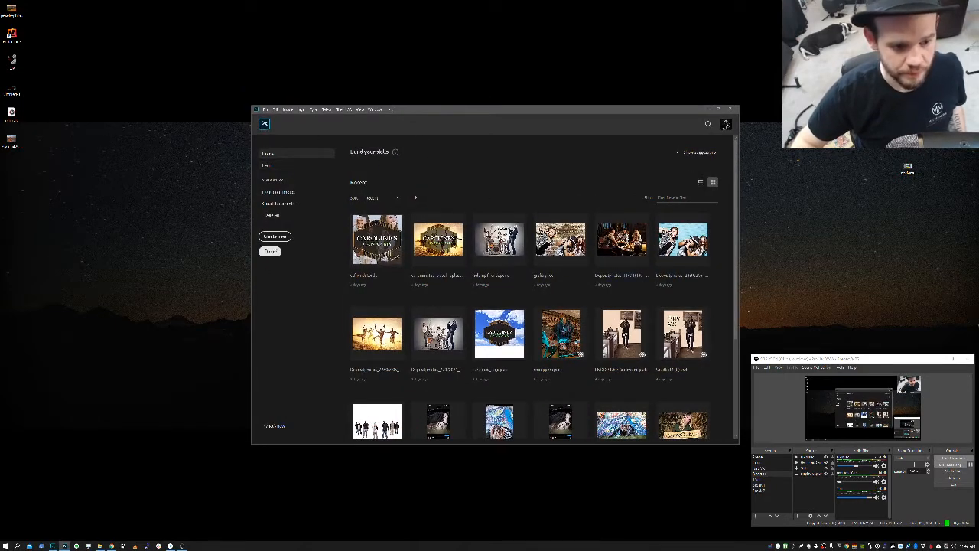
pyautogui.click(266, 109)
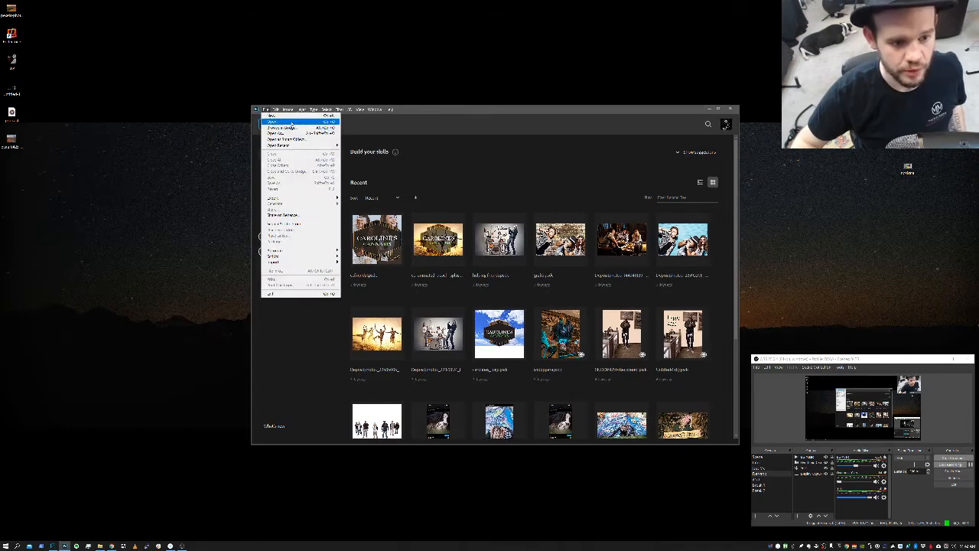
pyautogui.click(291, 123)
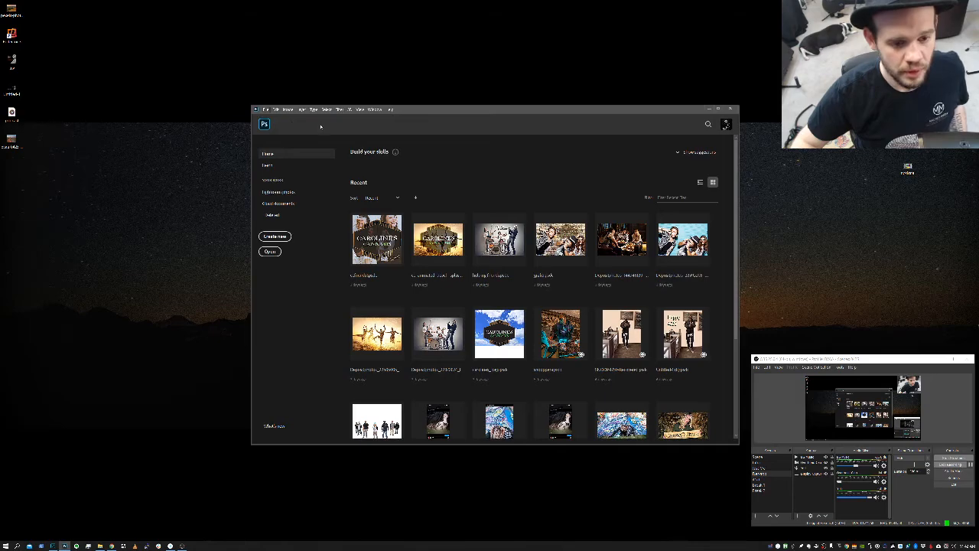
pyautogui.moveTo(352, 114); pyautogui.dragTo(403, 135)
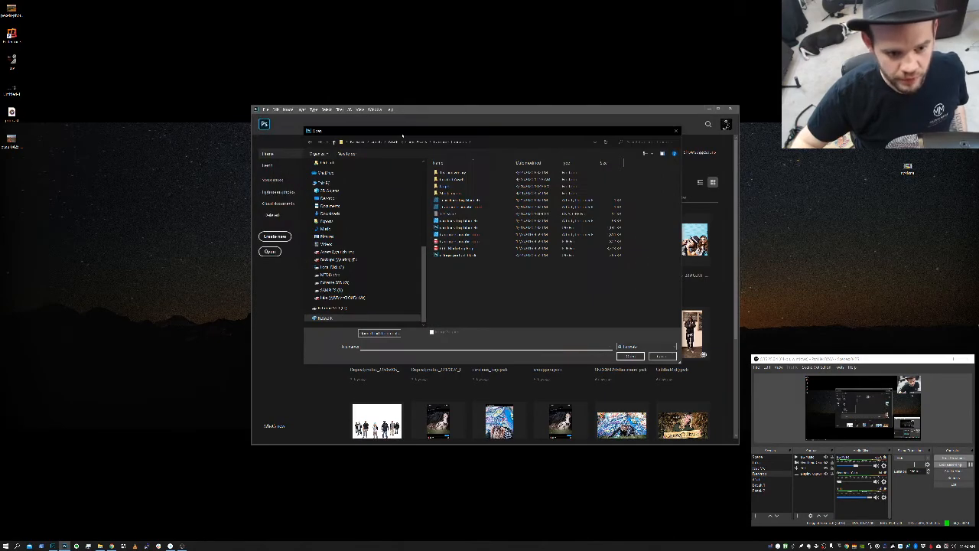
pyautogui.scroll(4, 375, 224)
pyautogui.scroll(2, 356, 242)
pyautogui.click(351, 261)
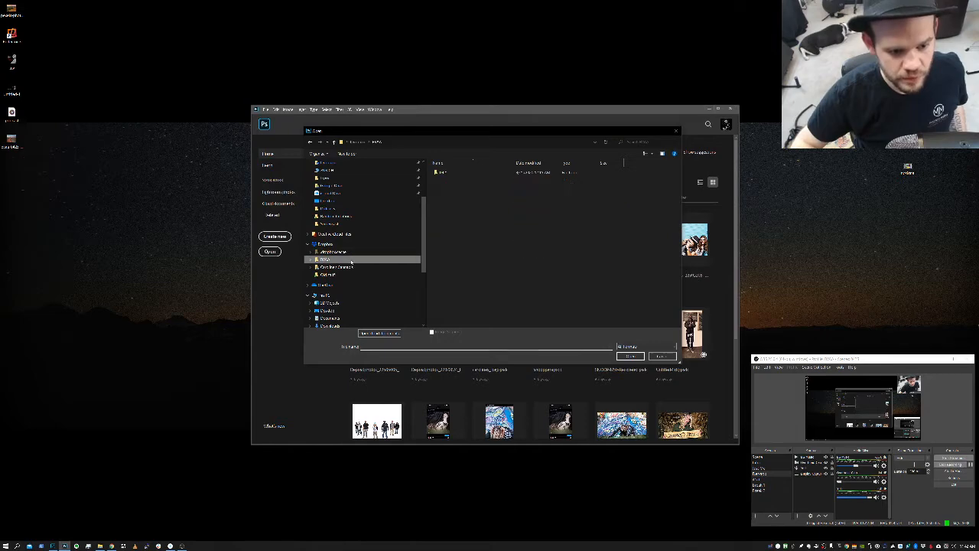
pyautogui.doubleClick(441, 172)
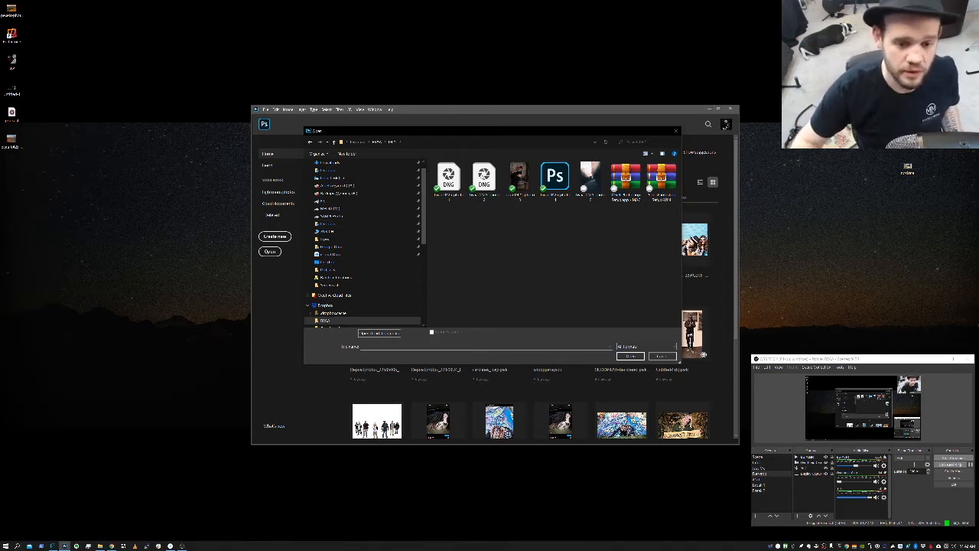
pyautogui.click(561, 204)
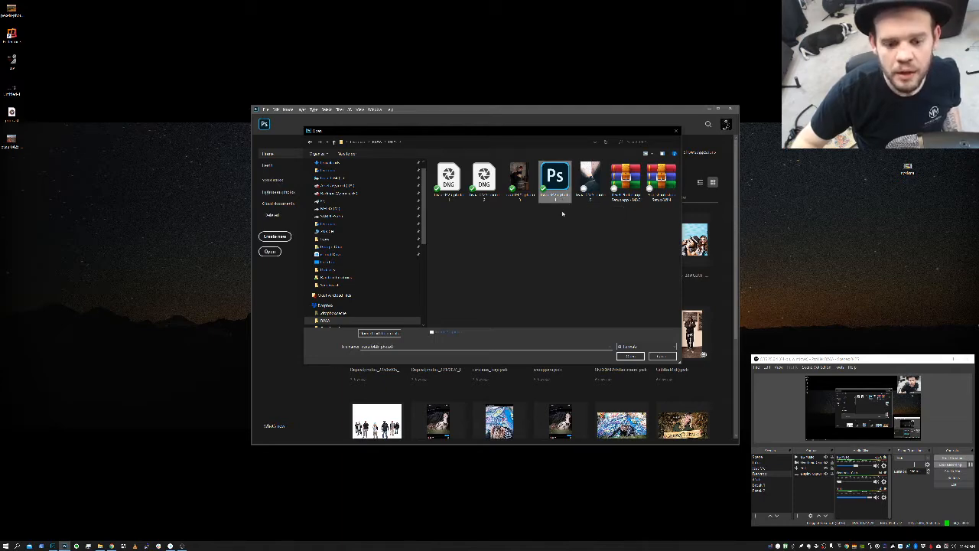
pyautogui.click(629, 355)
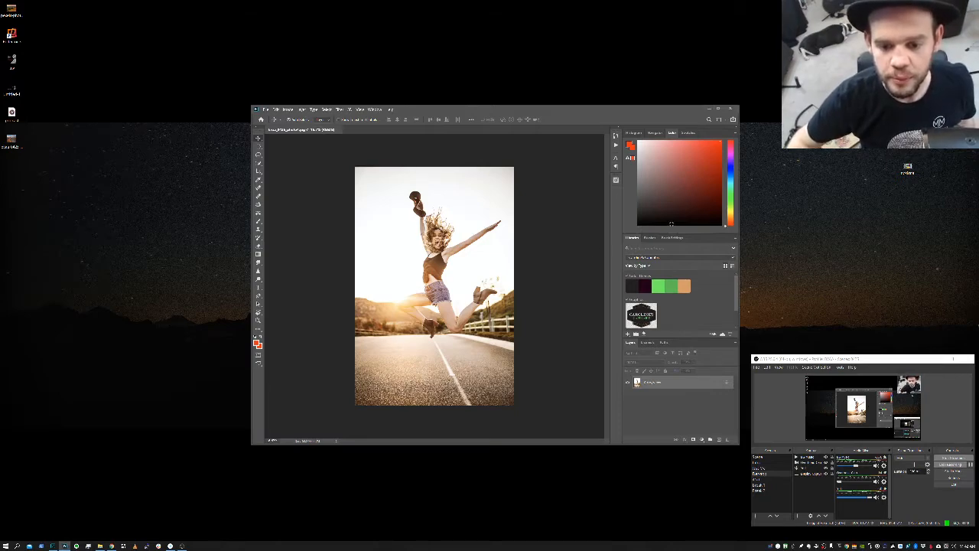
# Show the Brushes panel and narrow the panel column to give the canvas more width
pyautogui.click(652, 240)
pyautogui.moveTo(622, 246); pyautogui.dragTo(740, 253)
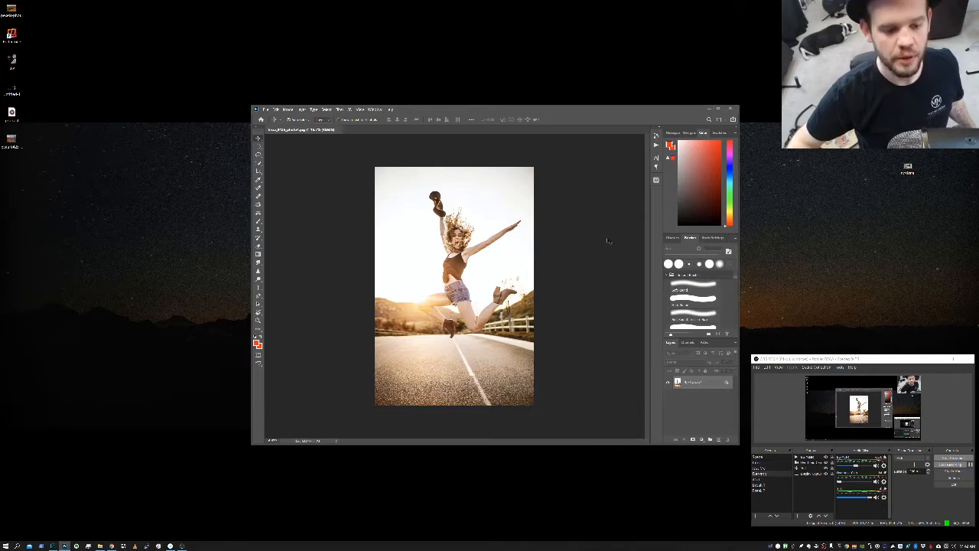
# Minimize the recording software and enlarge and reposition the Photoshop window to fill more of the desktop
pyautogui.moveTo(439, 112); pyautogui.dragTo(451, 47)
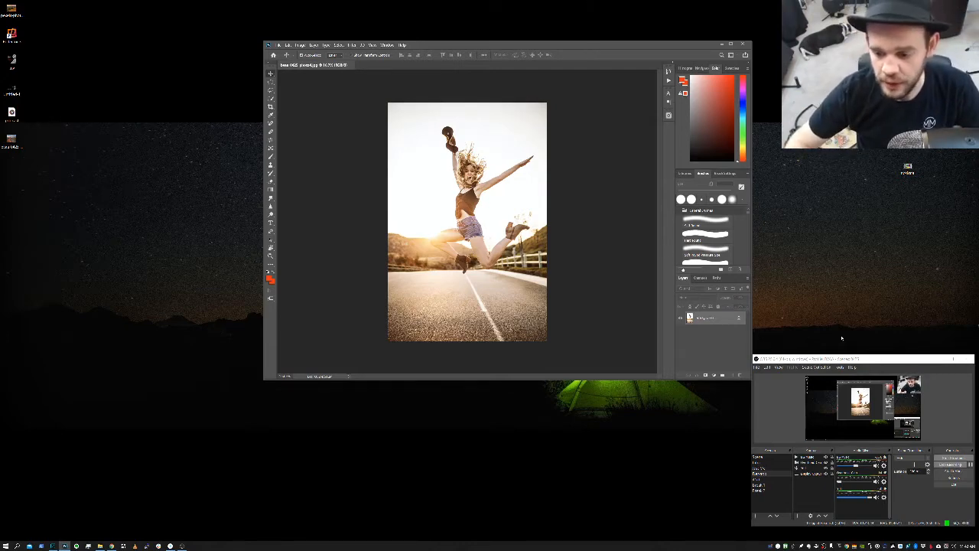
pyautogui.click(937, 358)
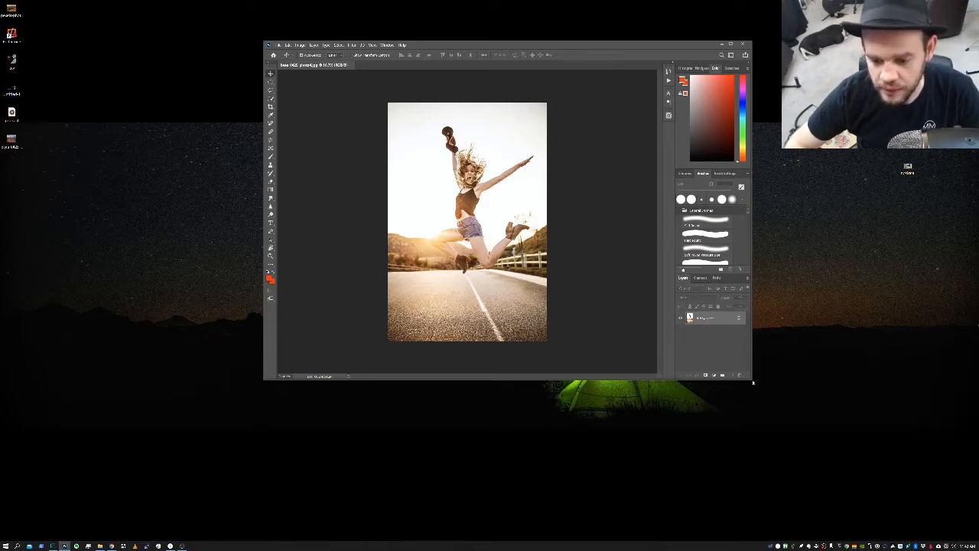
pyautogui.moveTo(752, 378); pyautogui.dragTo(872, 521)
pyautogui.moveTo(420, 47); pyautogui.dragTo(350, 3)
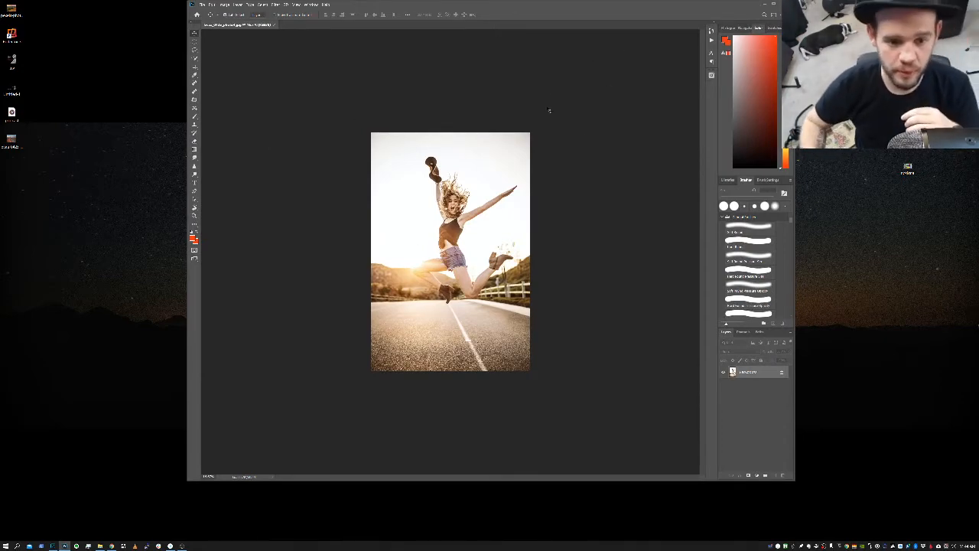
pyautogui.moveTo(589, 5); pyautogui.dragTo(614, 17)
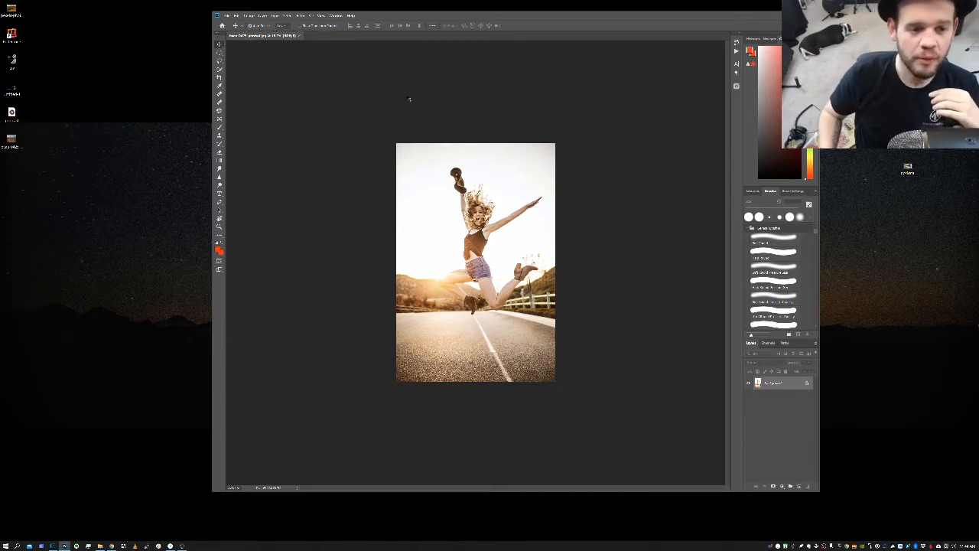
# Hide the Layers panel and show it again
pyautogui.click(337, 15)
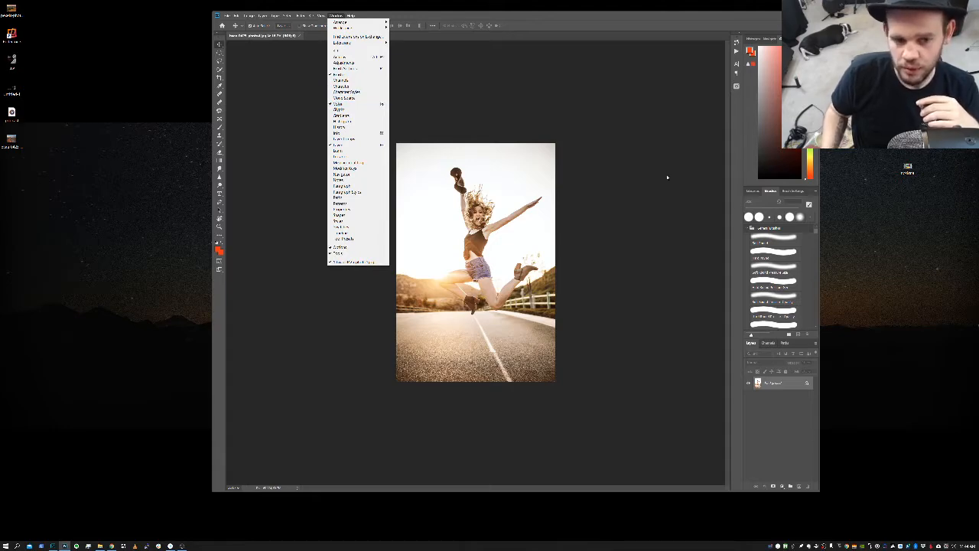
pyautogui.click(366, 147)
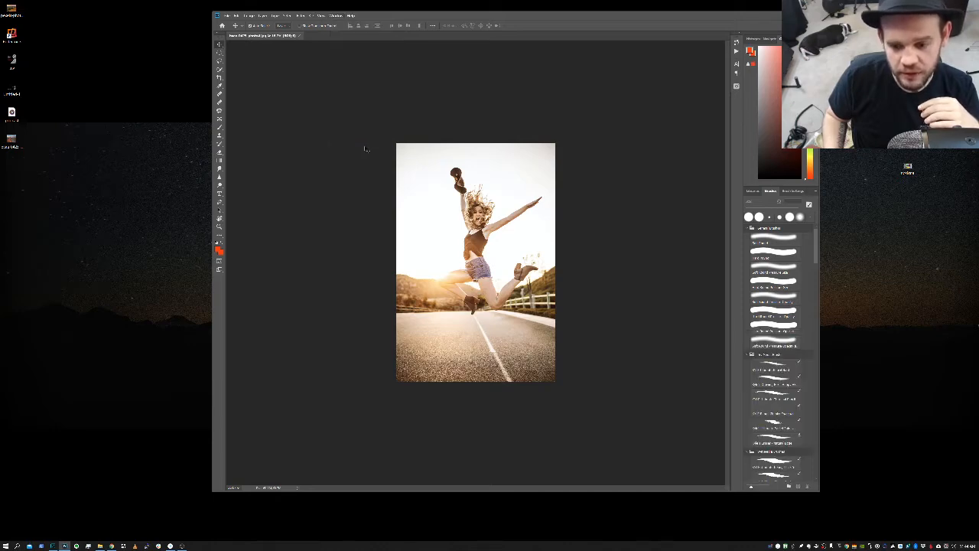
pyautogui.click(320, 15)
pyautogui.moveTo(335, 16)
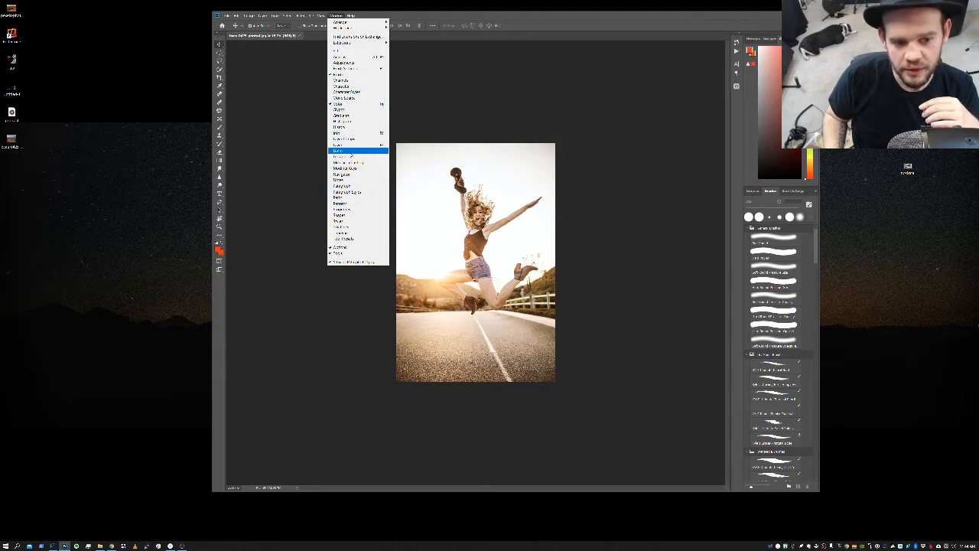
pyautogui.click(354, 145)
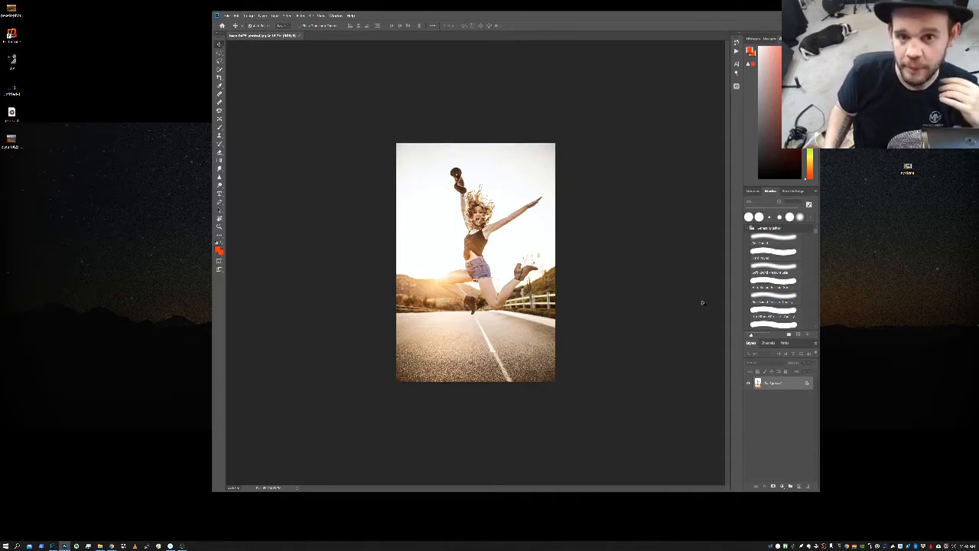
# Duplicate the background layer and delete the copy
pyautogui.moveTo(773, 384); pyautogui.dragTo(797, 486)
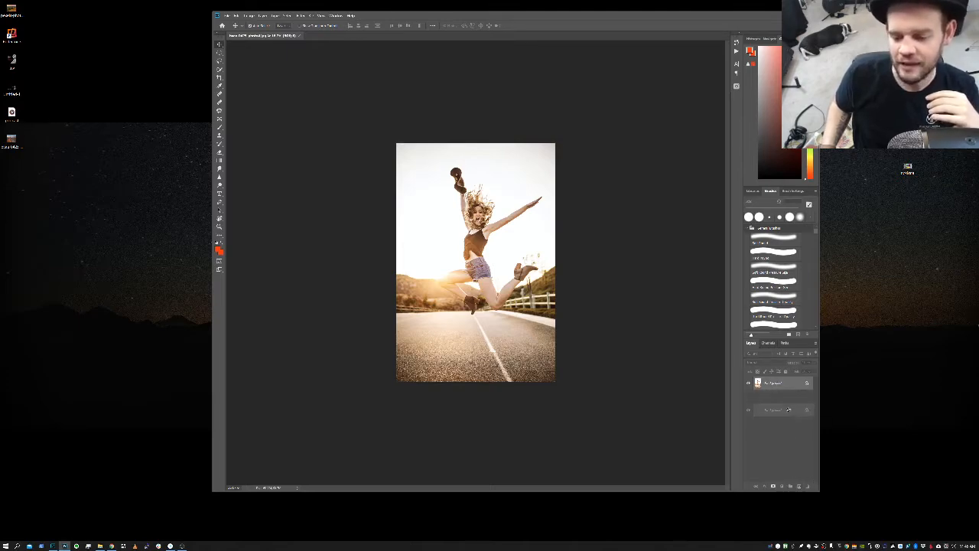
pyautogui.hotkey('ctrl', 'j')
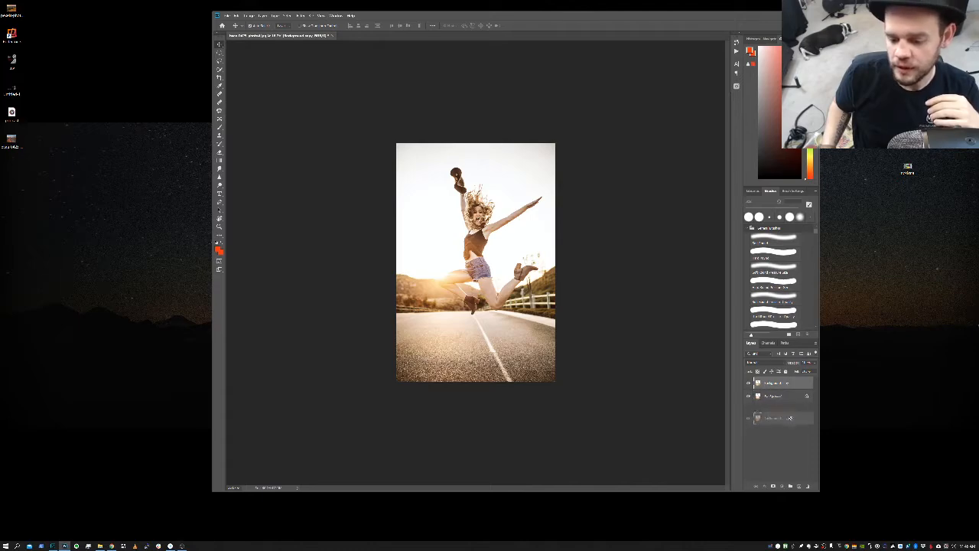
pyautogui.moveTo(795, 385); pyautogui.dragTo(806, 486)
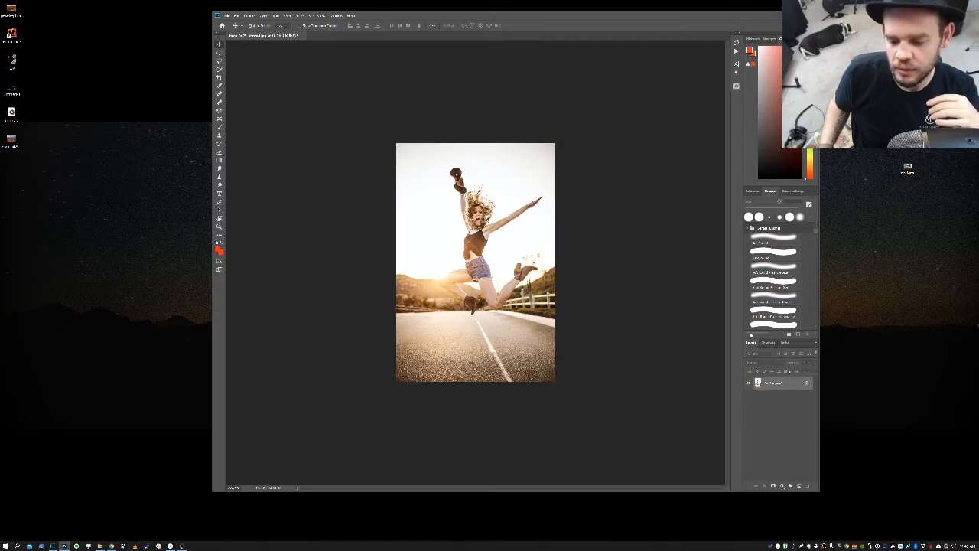
pyautogui.rightClick(790, 387)
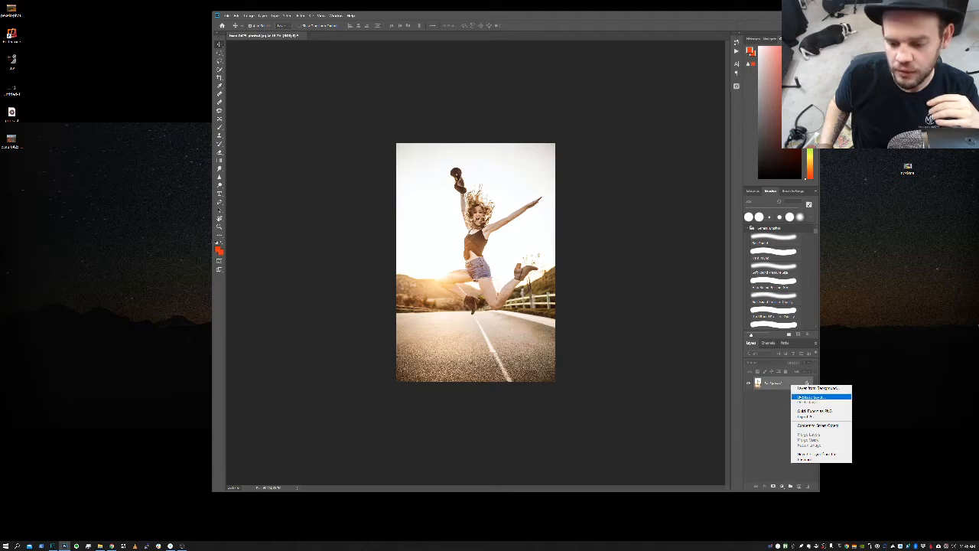
pyautogui.click(820, 398)
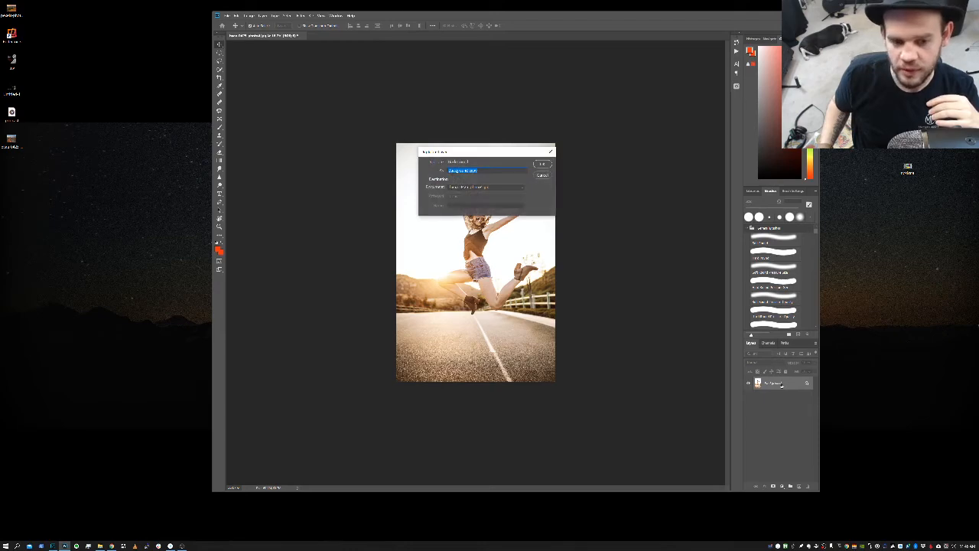
pyautogui.click(543, 175)
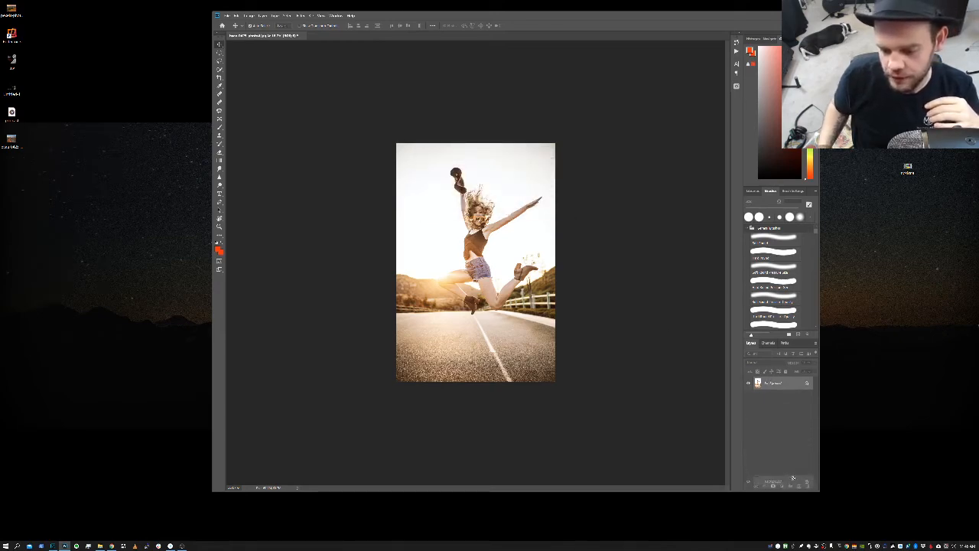
# Duplicate the background layer and give the copy a new name
pyautogui.moveTo(798, 487); pyautogui.dragTo(799, 486)
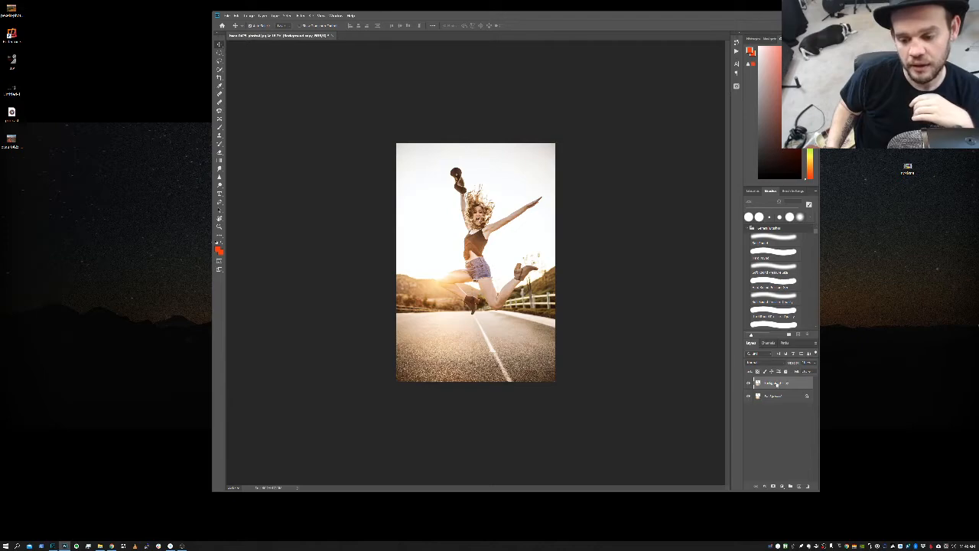
pyautogui.doubleClick(777, 383)
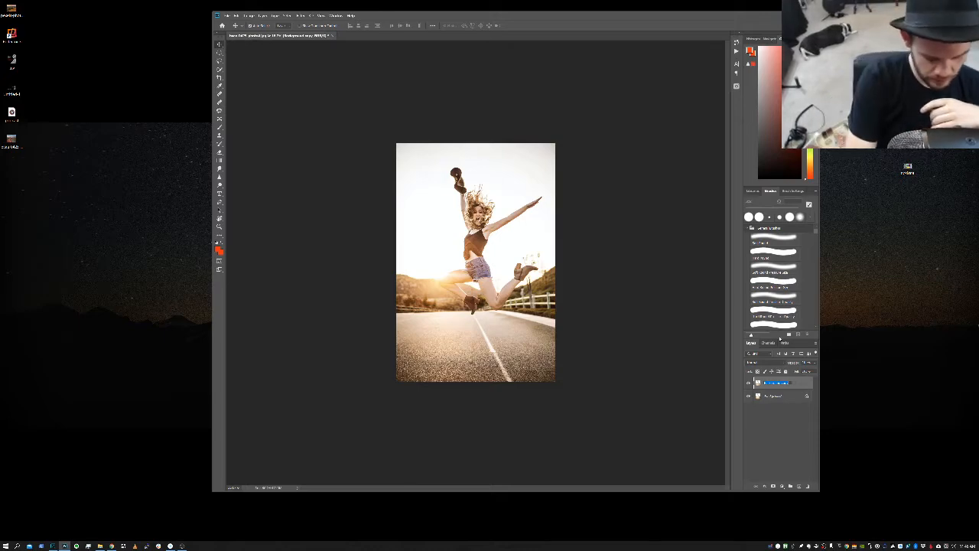
pyautogui.write('bl')
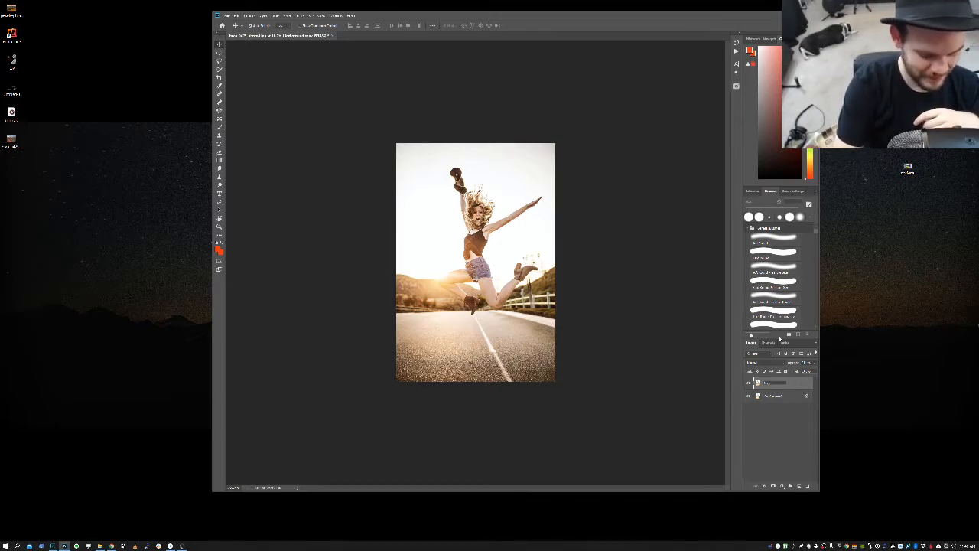
pyautogui.press('Return')
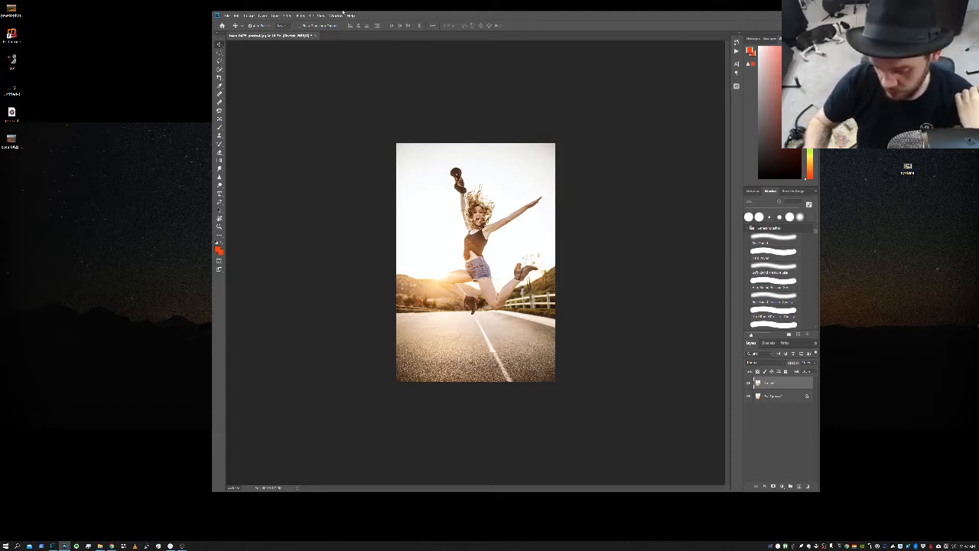
# Open the Liquify filter on the duplicated layer and move its window toward the middle of the desktop
pyautogui.click(351, 16)
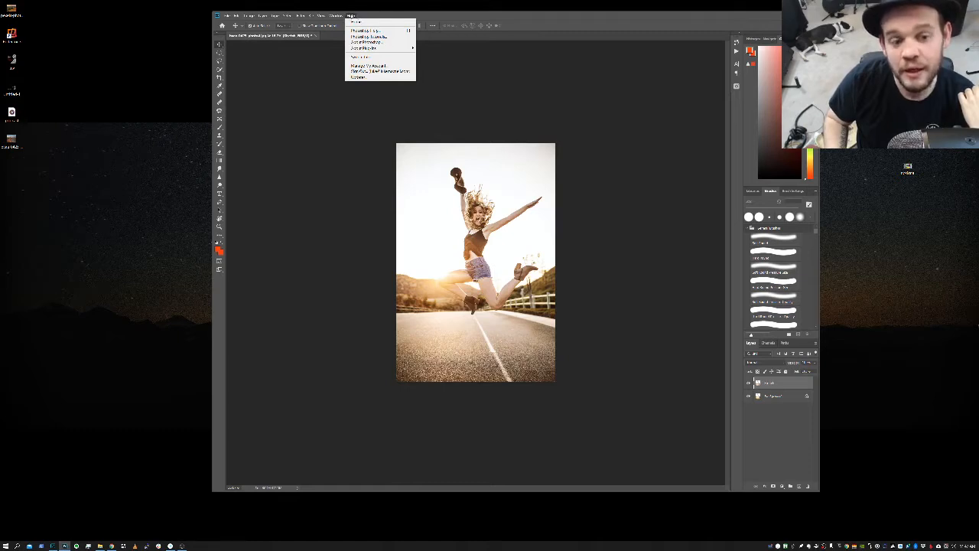
pyautogui.moveTo(337, 15)
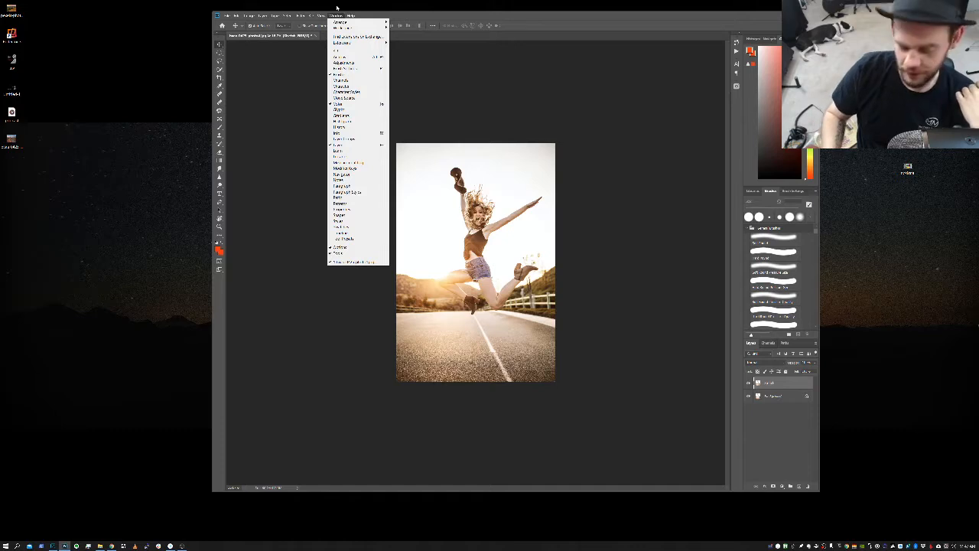
pyautogui.moveTo(272, 20)
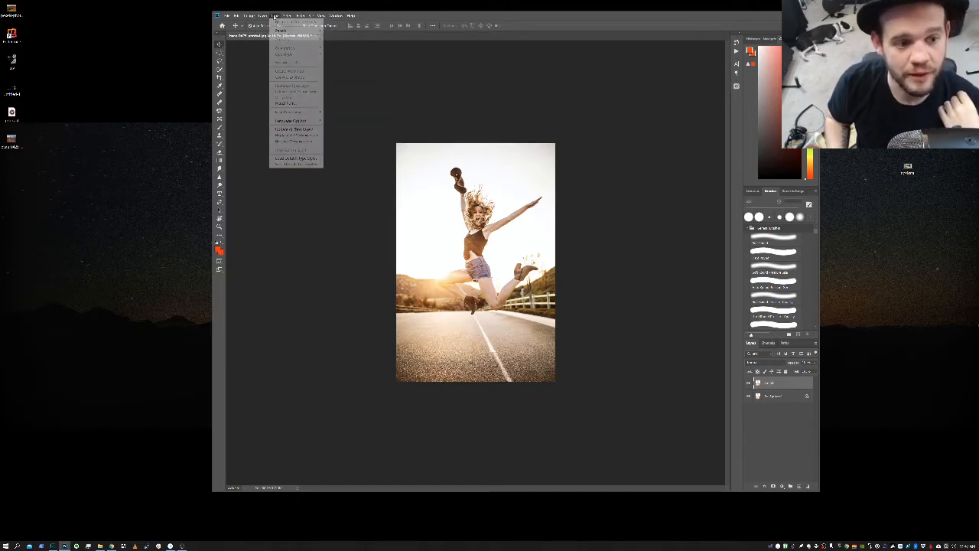
pyautogui.moveTo(237, 16)
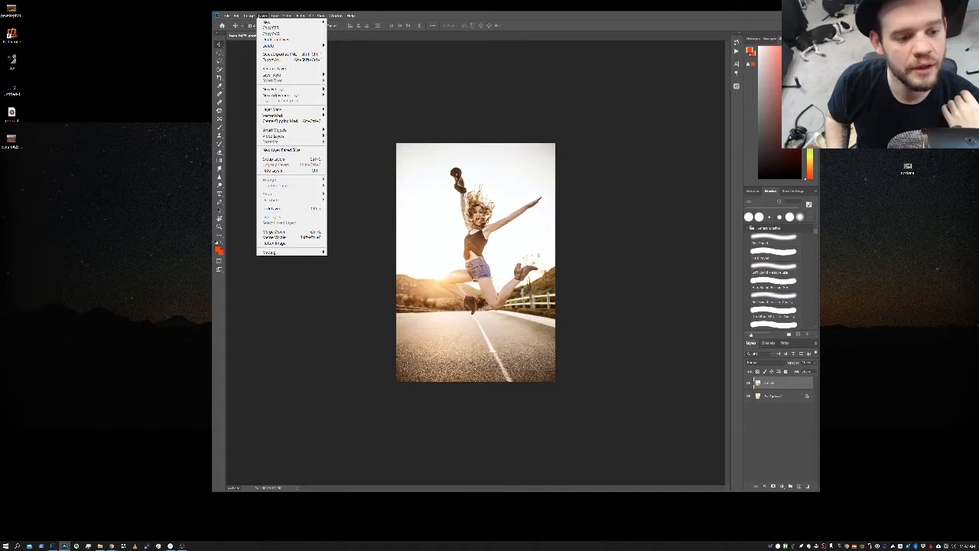
pyautogui.moveTo(276, 16)
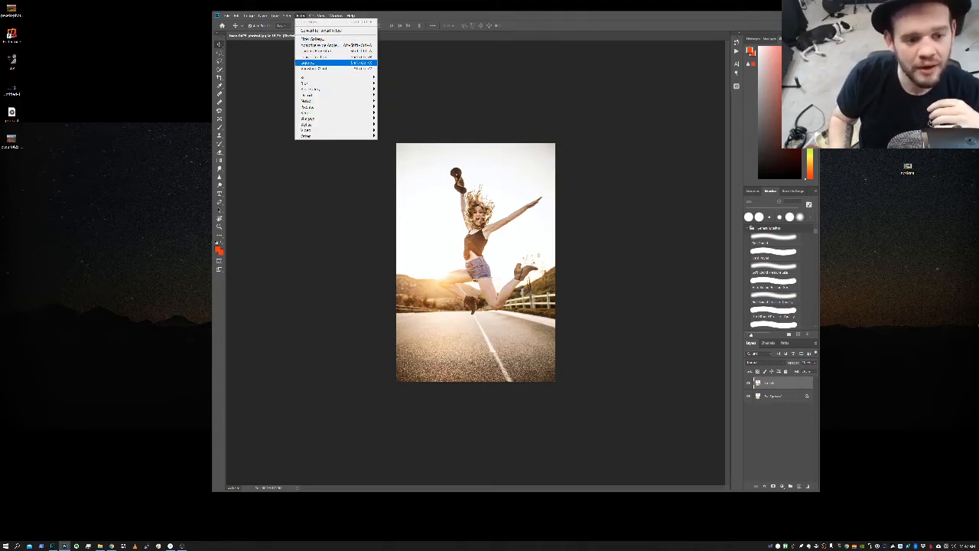
pyautogui.click(311, 63)
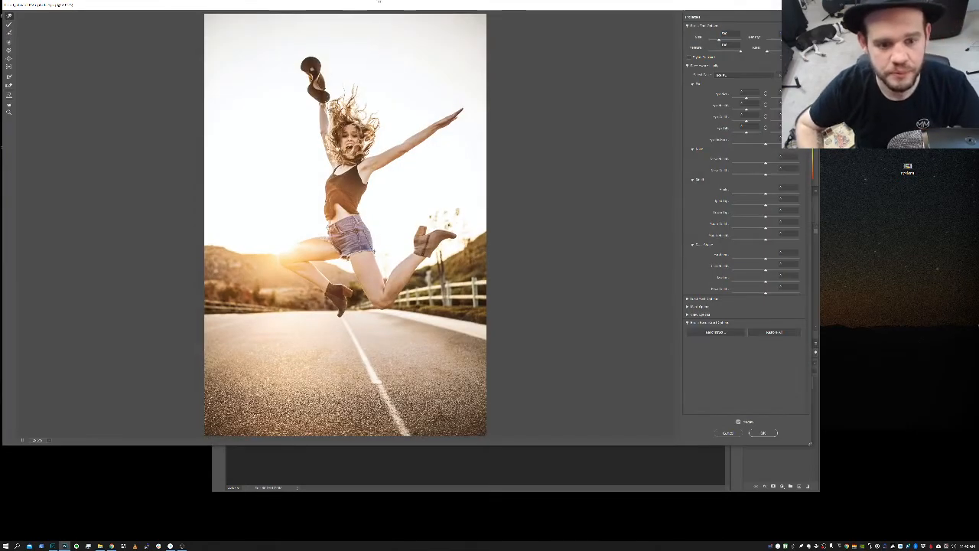
pyautogui.moveTo(399, 10)
pyautogui.mouseDown()
pyautogui.moveTo(469, 16)
pyautogui.moveTo(476, 31)
pyautogui.mouseUp()
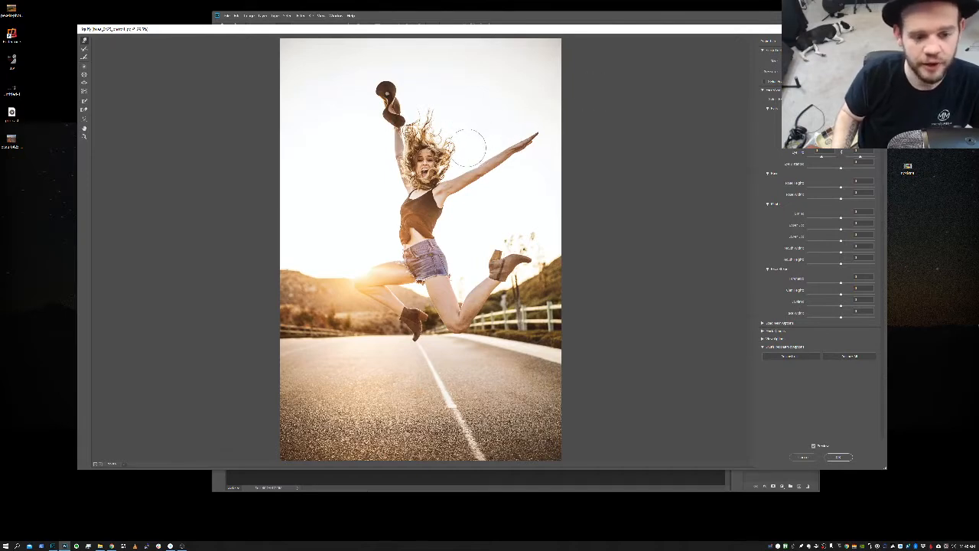
# Pull the woman's hair outward and upward in several spikes with the Forward Warp tool
pyautogui.moveTo(425, 157)
pyautogui.mouseDown()
pyautogui.moveTo(432, 140)
pyautogui.moveTo(478, 127)
pyautogui.mouseUp()
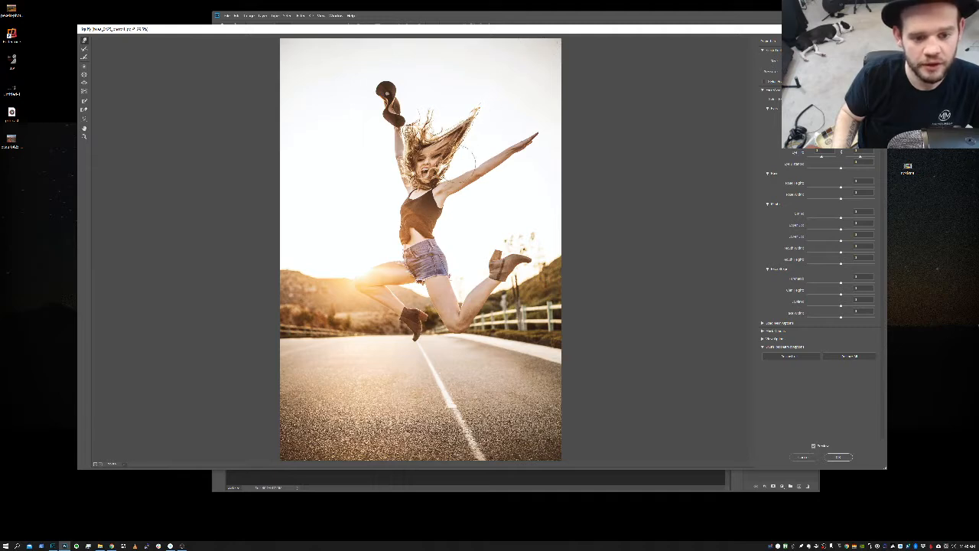
pyautogui.moveTo(442, 187); pyautogui.dragTo(496, 149)
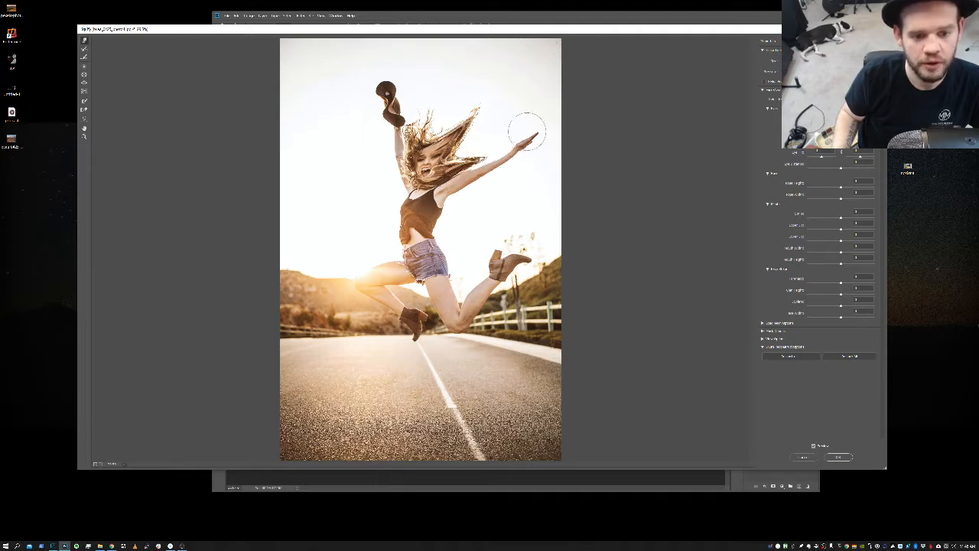
pyautogui.moveTo(433, 130); pyautogui.dragTo(443, 86)
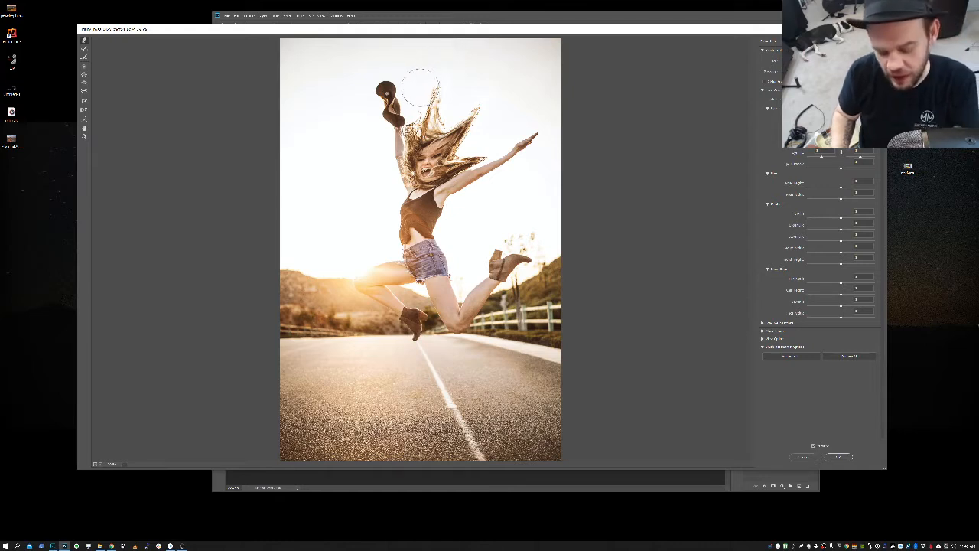
# Enlarge the warp brush greatly and smear the woman's head, torso and legs with broad strokes
pyautogui.press(']')
pyautogui.press(']')
pyautogui.press(']')
pyautogui.press(']')
pyautogui.press(']')
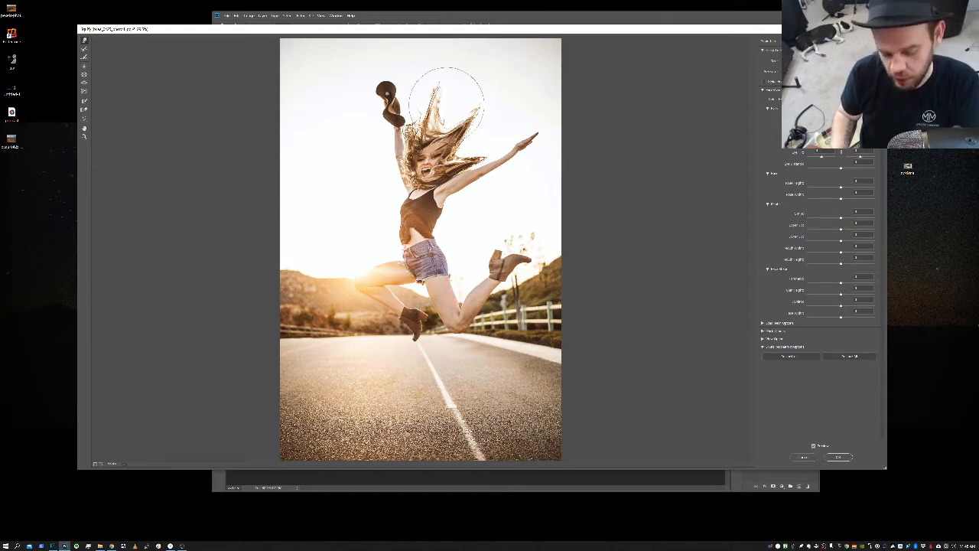
pyautogui.press(']')
pyautogui.press(']')
pyautogui.press(']')
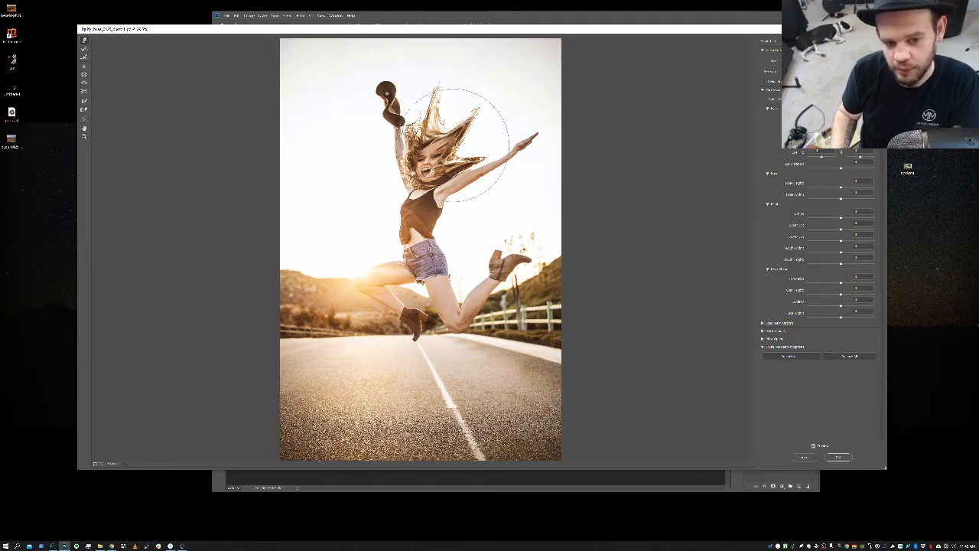
pyautogui.press(']')
pyautogui.press(']')
pyautogui.moveTo(447, 156); pyautogui.dragTo(481, 140)
pyautogui.moveTo(442, 198)
pyautogui.mouseDown()
pyautogui.moveTo(468, 242)
pyautogui.moveTo(447, 242)
pyautogui.moveTo(333, 169)
pyautogui.moveTo(391, 225)
pyautogui.moveTo(359, 241)
pyautogui.moveTo(334, 288)
pyautogui.mouseUp()
pyautogui.moveTo(385, 265); pyautogui.dragTo(428, 368)
pyautogui.moveTo(422, 261)
pyautogui.mouseDown()
pyautogui.moveTo(482, 131)
pyautogui.moveTo(398, 208)
pyautogui.moveTo(326, 249)
pyautogui.moveTo(429, 152)
pyautogui.moveTo(365, 277)
pyautogui.moveTo(444, 130)
pyautogui.moveTo(436, 295)
pyautogui.moveTo(377, 126)
pyautogui.moveTo(341, 214)
pyautogui.moveTo(509, 197)
pyautogui.moveTo(361, 312)
pyautogui.moveTo(417, 180)
pyautogui.mouseUp()
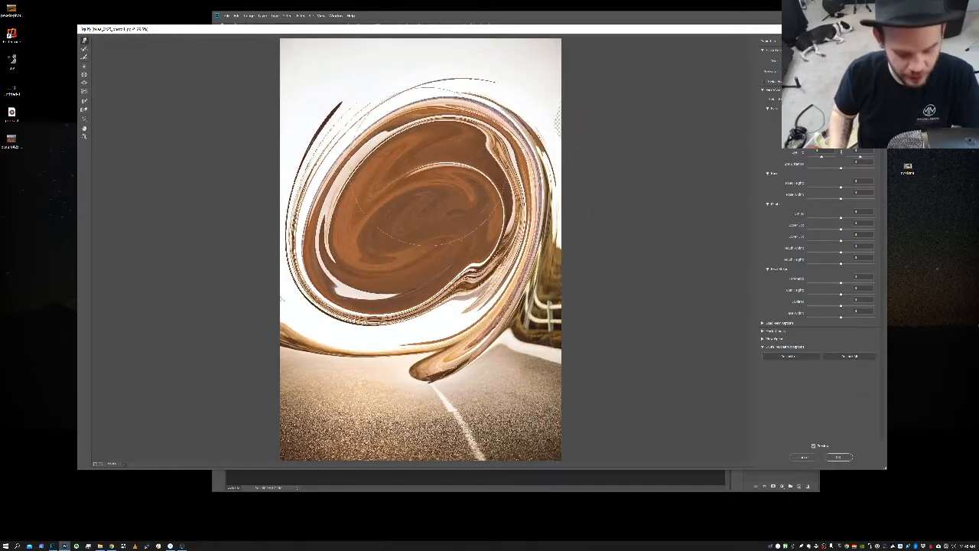
# Undo all the warp strokes made on the woman's hair and body
pyautogui.hotkey('ctrl', 'z')
pyautogui.hotkey('ctrl', 'z')
pyautogui.hotkey('ctrl', 'z')
pyautogui.hotkey('ctrl', 'z')
pyautogui.hotkey('ctrl', 'z')
pyautogui.hotkey('ctrl', 'z')
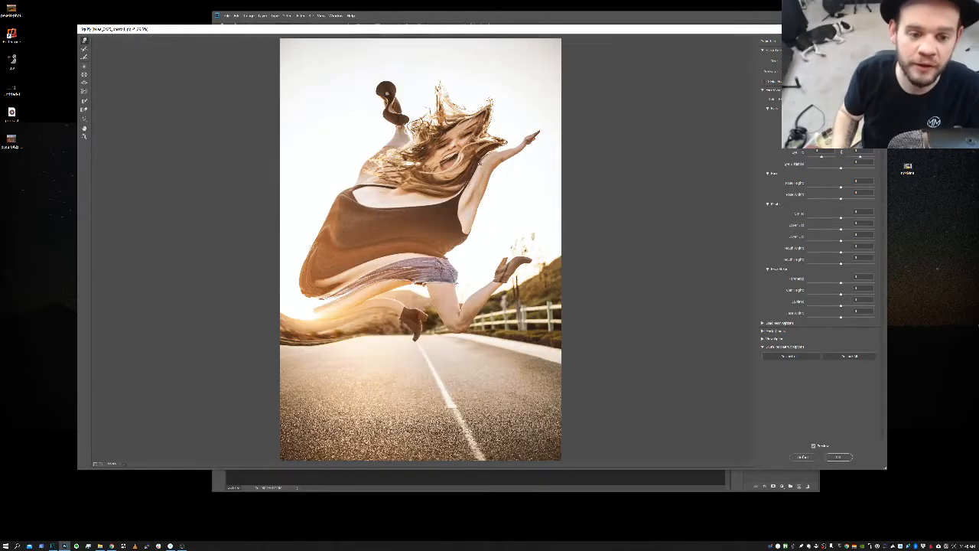
pyautogui.hotkey('ctrl', 'z')
pyautogui.hotkey('ctrl', 'z')
pyautogui.hotkey('ctrl', 'z')
pyautogui.hotkey('ctrl', 'z')
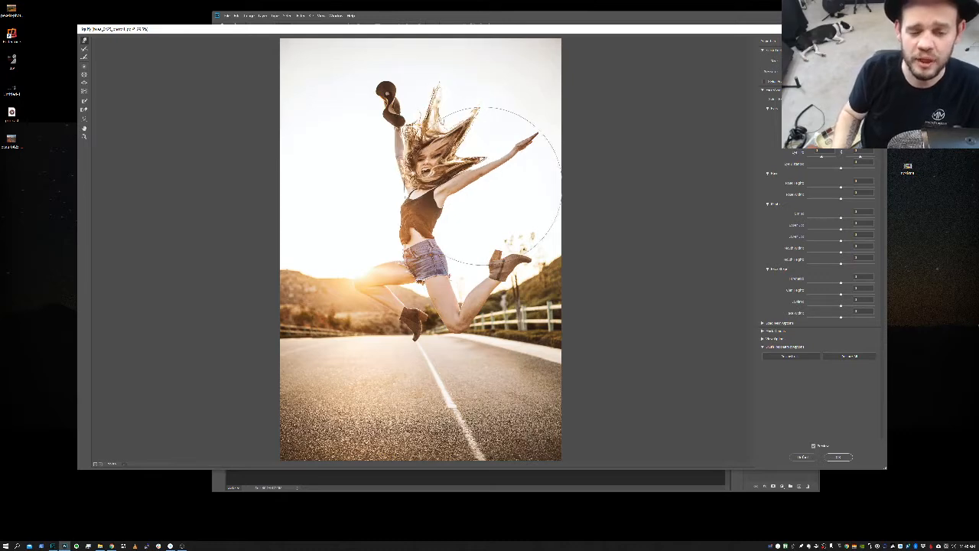
pyautogui.hotkey('ctrl', 'z')
pyautogui.hotkey('ctrl', 'z')
pyautogui.hotkey('ctrl', 'z')
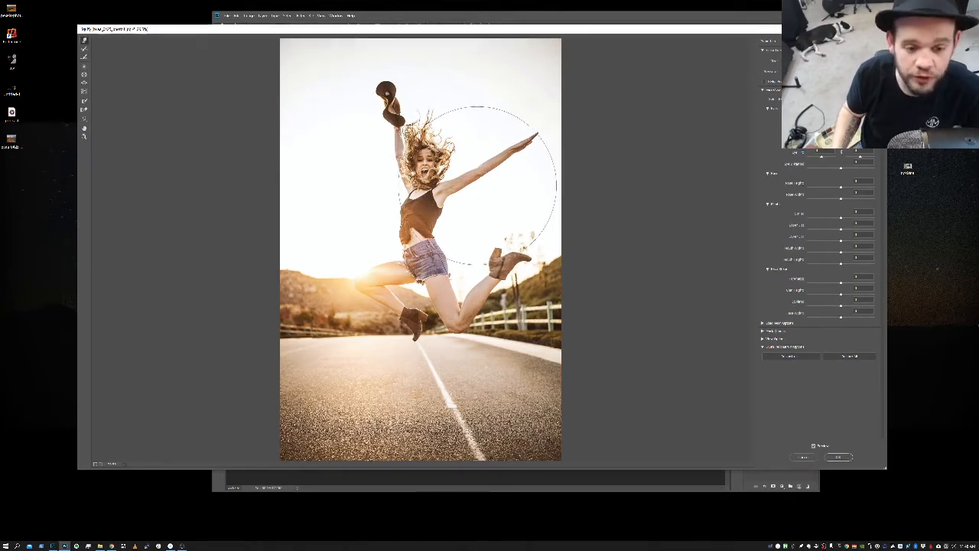
# Inspect the woman's outstretched arm and upper body up close, and reduce the warp brush to a very small size
pyautogui.moveTo(450, 175); pyautogui.dragTo(489, 201)
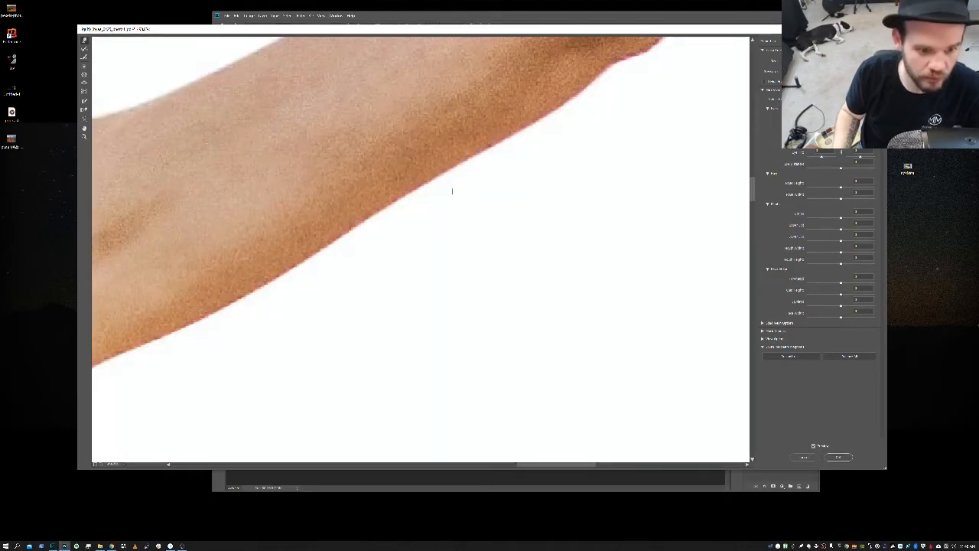
pyautogui.keyDown('alt'); pyautogui.click(444, 197); pyautogui.keyUp('alt')
pyautogui.keyDown('alt'); pyautogui.click(432, 217); pyautogui.keyUp('alt')
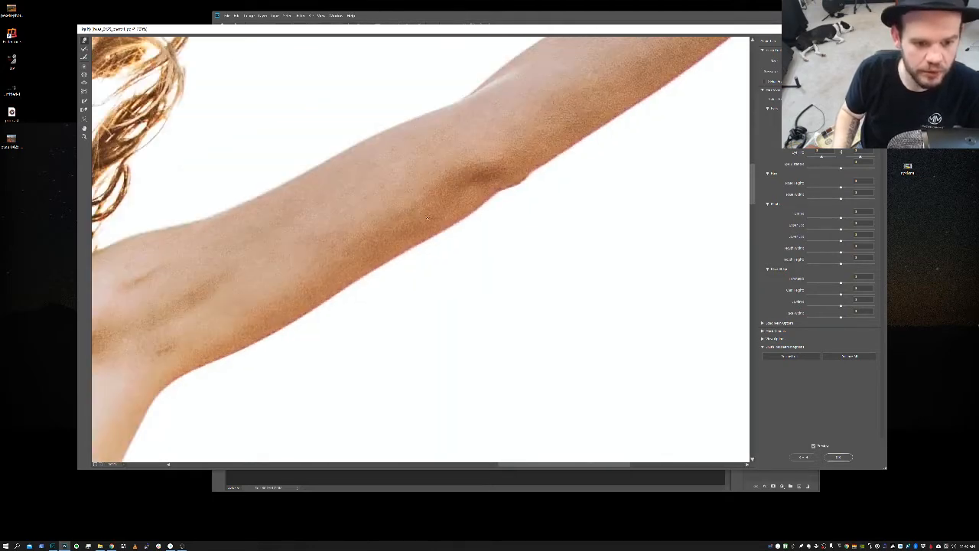
pyautogui.keyDown('alt'); pyautogui.click(458, 227); pyautogui.keyUp('alt')
pyautogui.keyDown('alt'); pyautogui.click(457, 228); pyautogui.keyUp('alt')
pyautogui.keyDown('alt'); pyautogui.click(451, 230); pyautogui.keyUp('alt')
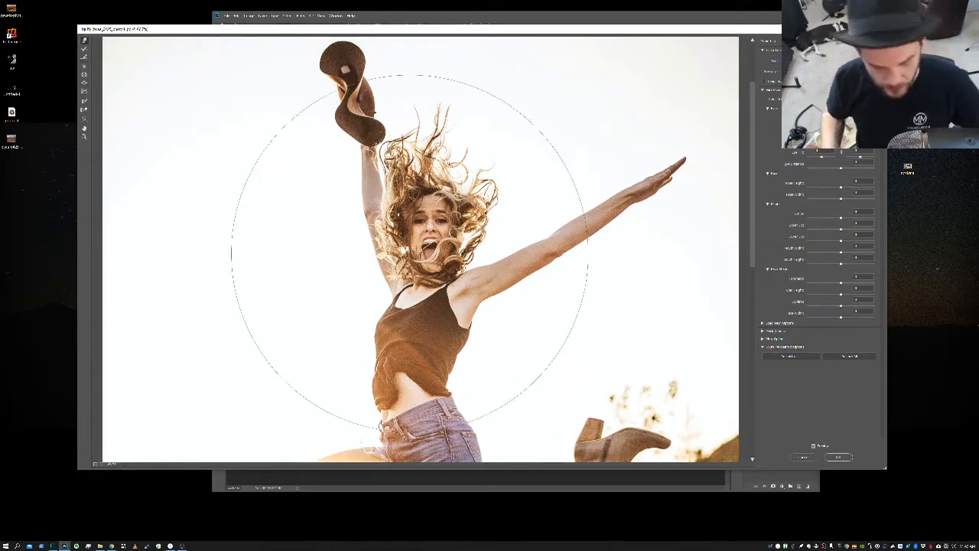
pyautogui.press('[')
pyautogui.press('[')
pyautogui.press('[')
pyautogui.press('[')
pyautogui.press('[')
pyautogui.press('[')
pyautogui.press('[')
pyautogui.press('[')
pyautogui.press('[')
pyautogui.press('[')
pyautogui.press('[')
pyautogui.press('[')
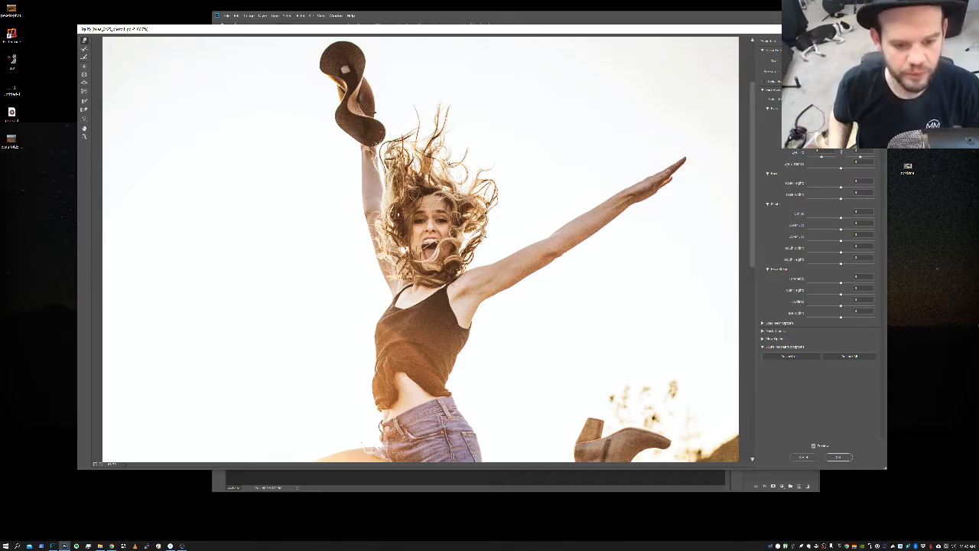
# Fit the whole photo in the preview and cancel the Liquify filter
pyautogui.hotkey('ctrl', '0')
pyautogui.hotkey('ctrl', '0')
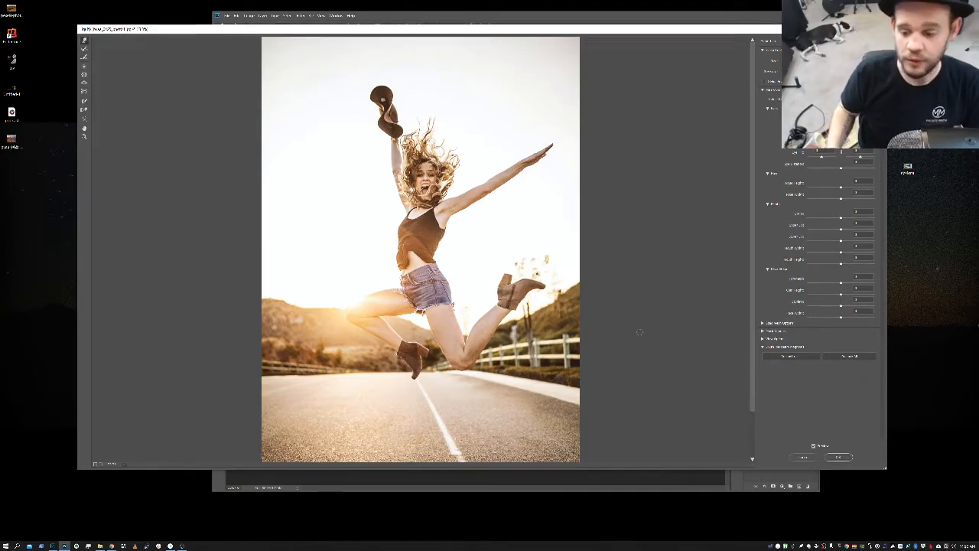
pyautogui.click(806, 458)
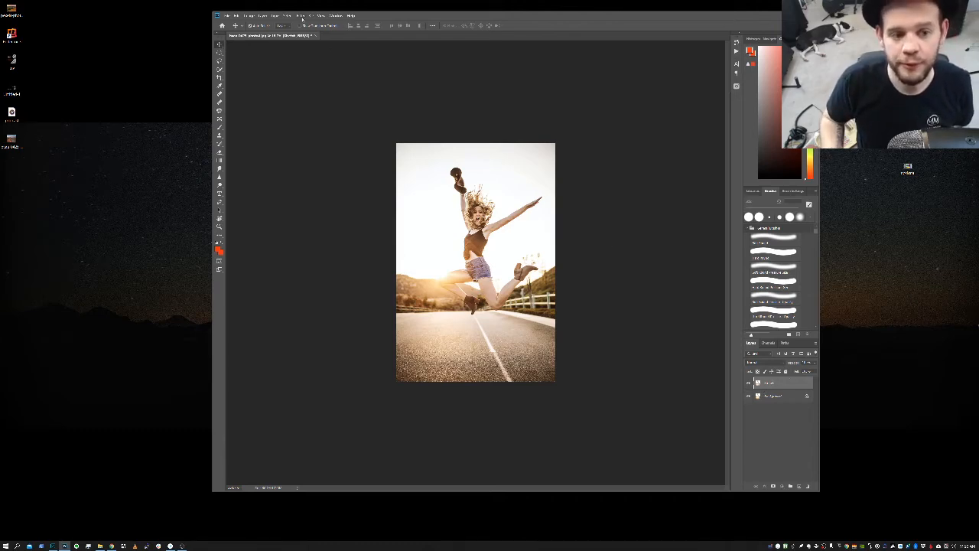
# Reopen the Liquify filter and enlarge the warp brush to slightly larger than the woman's head
pyautogui.click(301, 17)
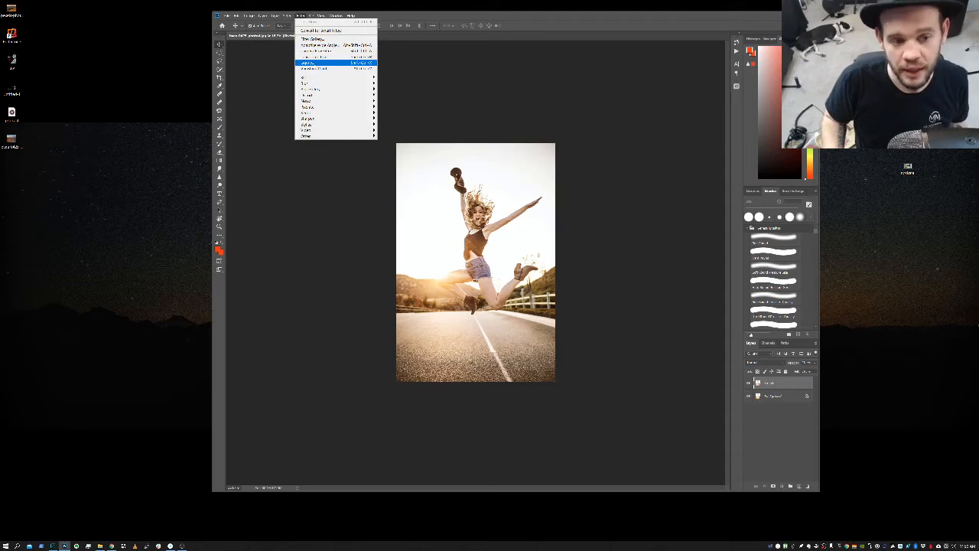
pyautogui.click(313, 62)
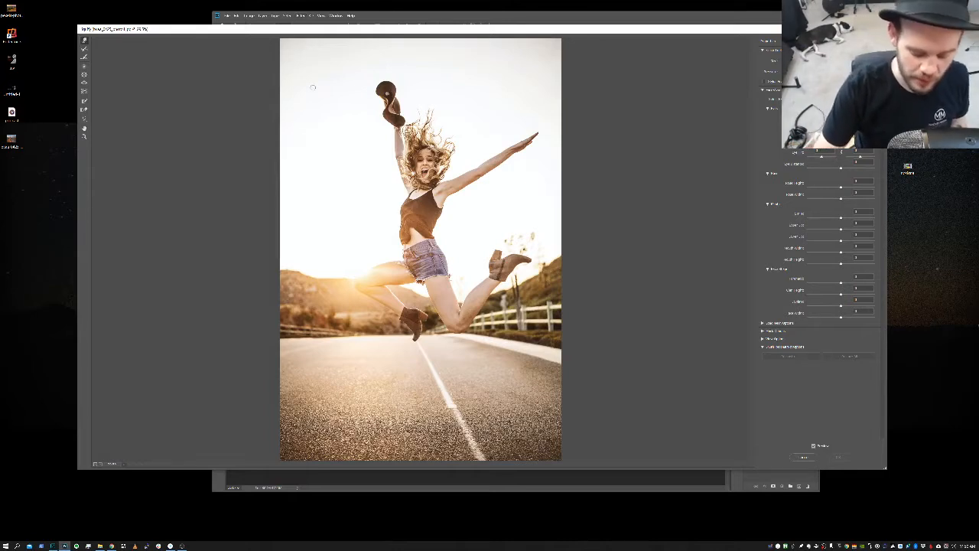
pyautogui.press(']')
pyautogui.press(']')
pyautogui.press(']')
pyautogui.press(']')
pyautogui.press(']')
pyautogui.press(']')
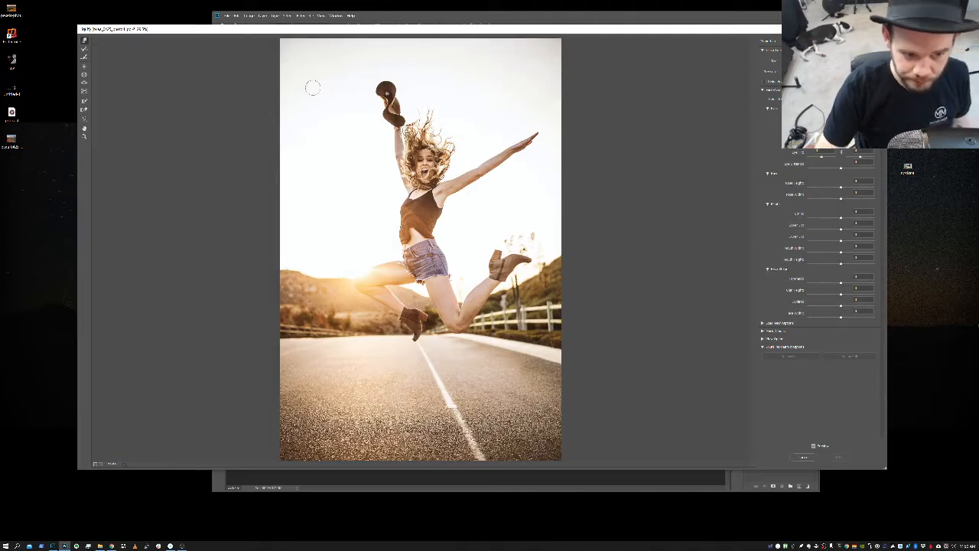
pyautogui.press(']')
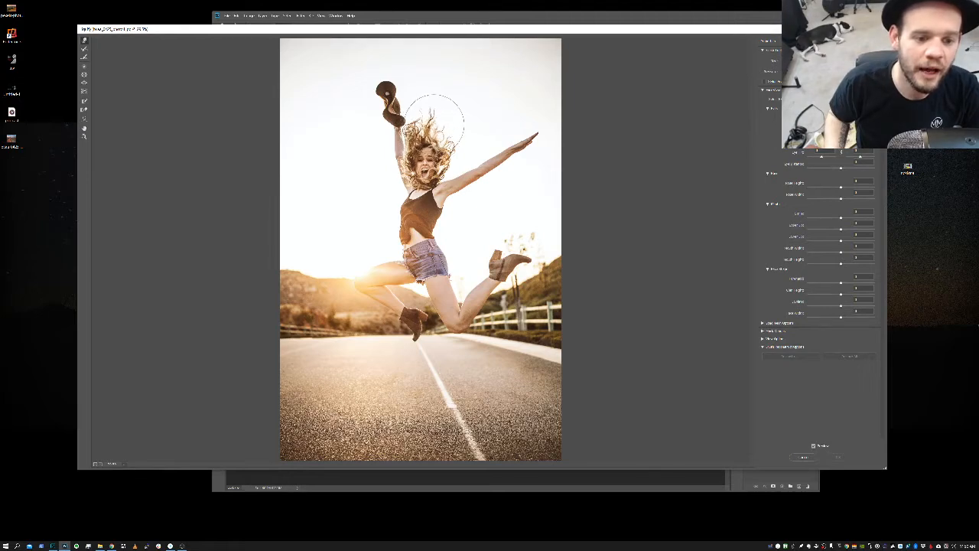
# Warp the woman's head, chest and the back of her shorts outward toward the side of her outstretched arm
pyautogui.moveTo(427, 147); pyautogui.dragTo(433, 153)
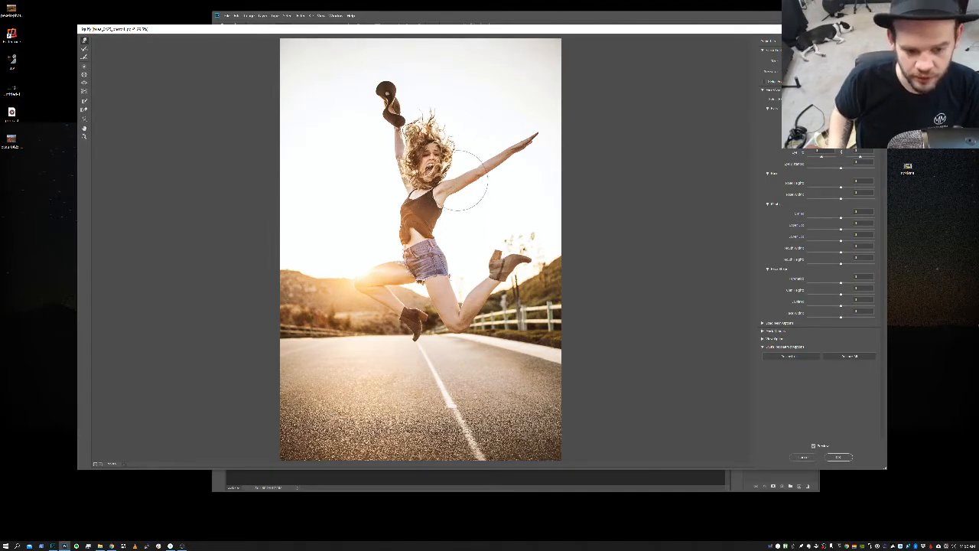
pyautogui.moveTo(443, 132); pyautogui.dragTo(460, 140)
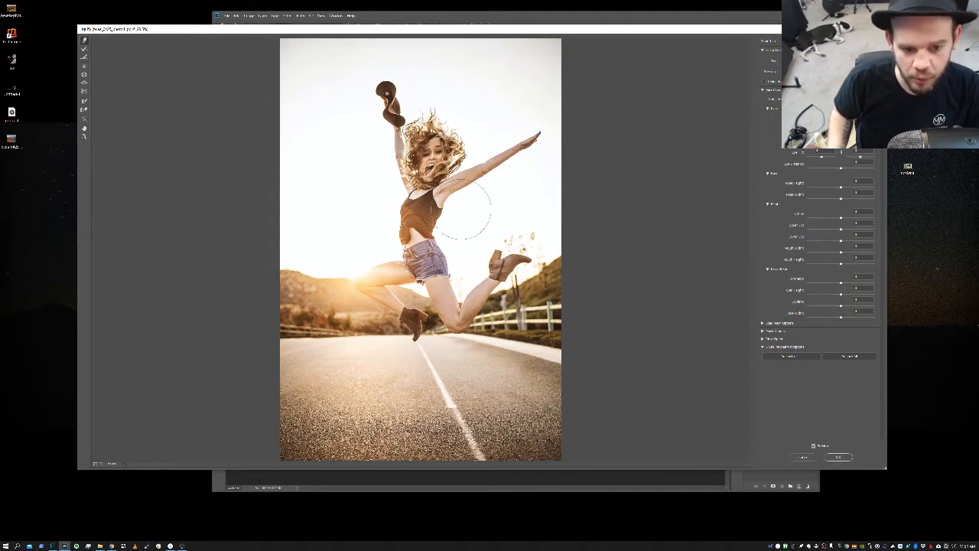
pyautogui.moveTo(447, 223); pyautogui.dragTo(474, 221)
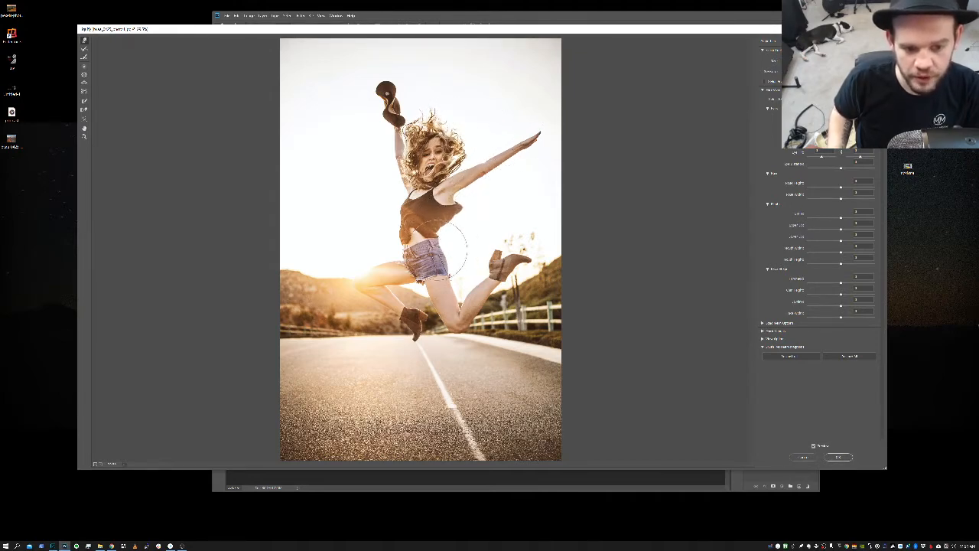
pyautogui.moveTo(440, 251); pyautogui.dragTo(461, 248)
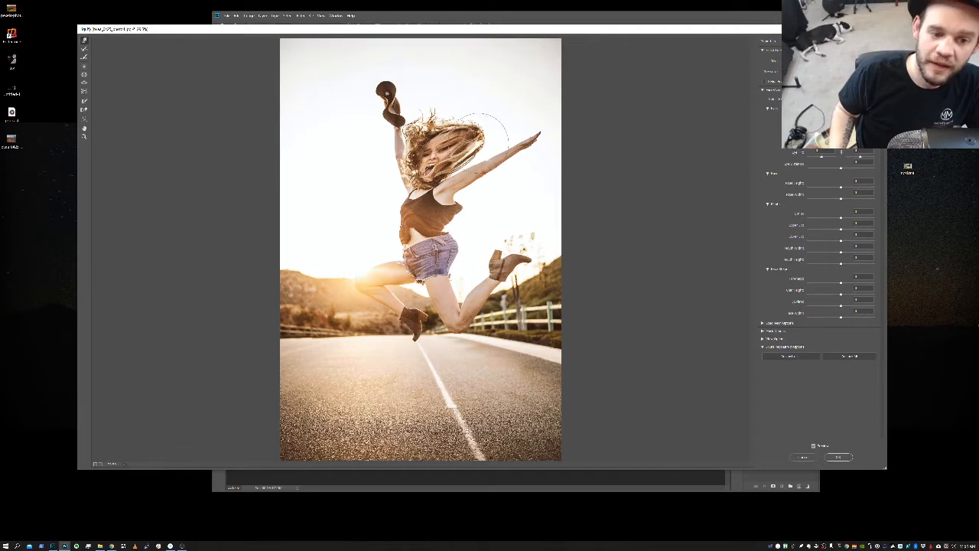
# Stretch the woman's face and hair up over her outstretched arm, undoing the unwanted strokes along the way
pyautogui.moveTo(472, 171); pyautogui.dragTo(491, 151)
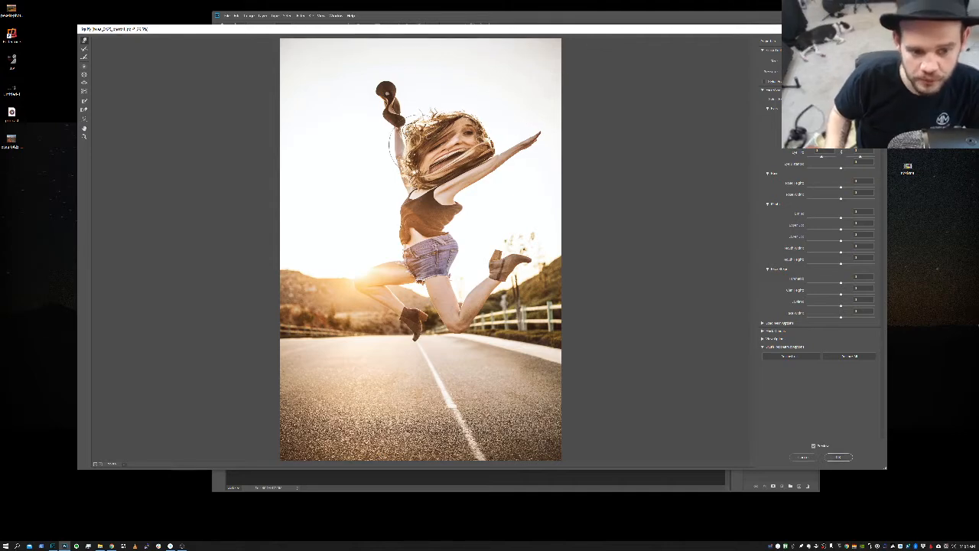
pyautogui.moveTo(412, 143)
pyautogui.mouseDown()
pyautogui.moveTo(490, 96)
pyautogui.moveTo(483, 121)
pyautogui.moveTo(499, 115)
pyautogui.moveTo(479, 136)
pyautogui.mouseUp()
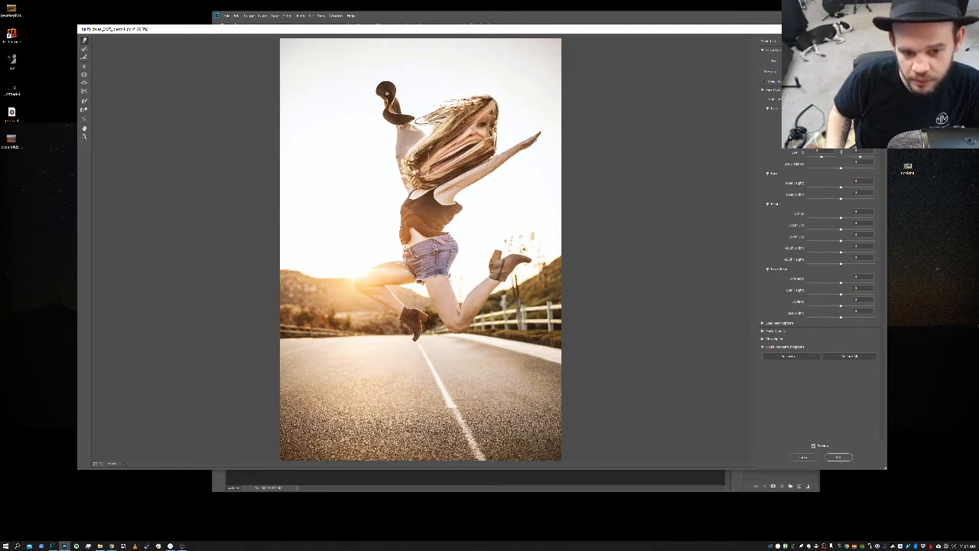
pyautogui.moveTo(438, 165); pyautogui.dragTo(417, 178)
pyautogui.hotkey('ctrl', 'z')
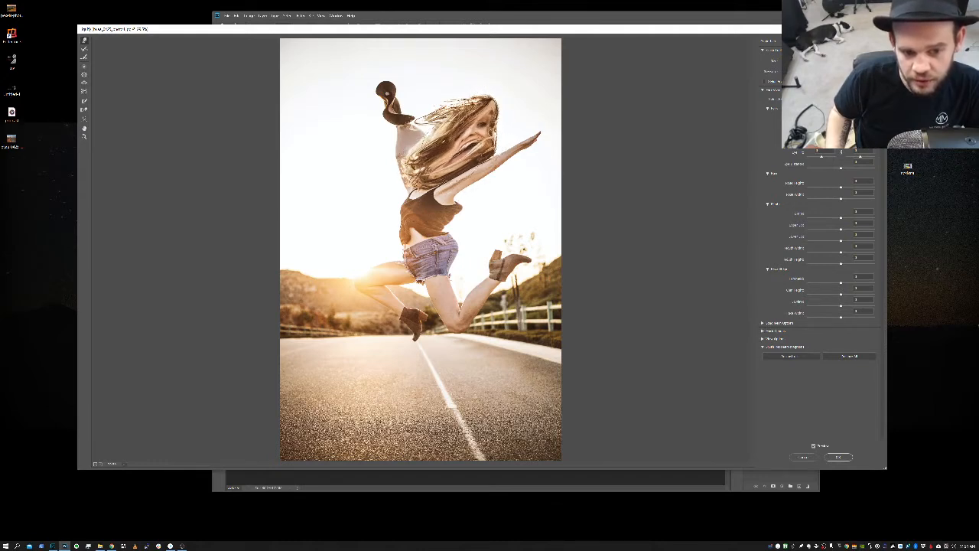
pyautogui.hotkey('ctrl', 'z')
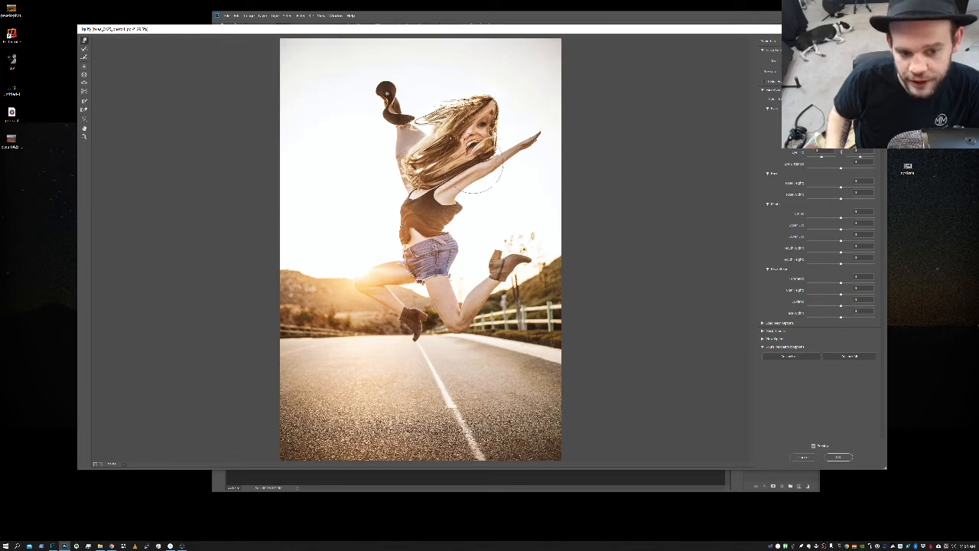
pyautogui.moveTo(490, 146)
pyautogui.mouseDown()
pyautogui.moveTo(488, 118)
pyautogui.moveTo(503, 109)
pyautogui.moveTo(484, 105)
pyautogui.moveTo(490, 84)
pyautogui.moveTo(459, 113)
pyautogui.moveTo(474, 82)
pyautogui.mouseUp()
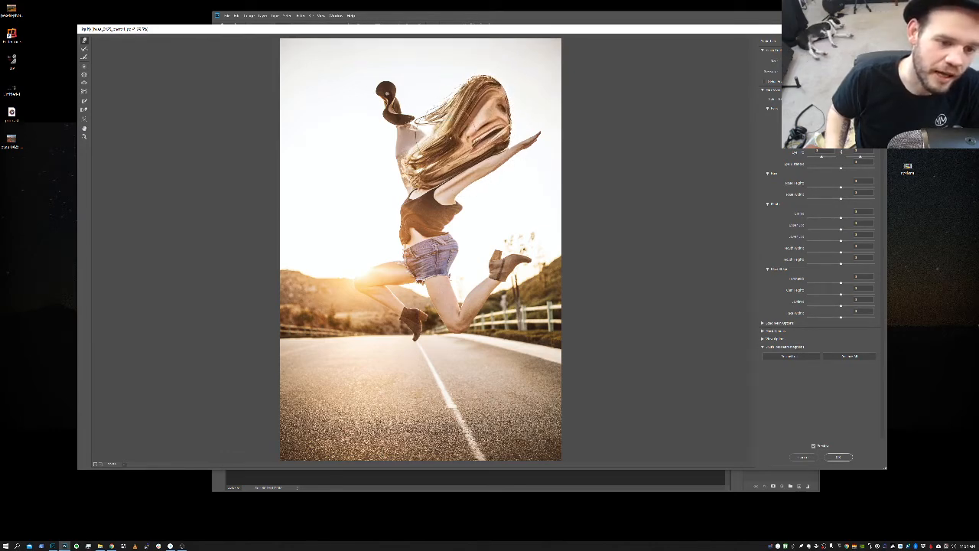
# Lift the woman's hair slightly and smear her top, shorts, lower leg and face outward toward the side of her outstretched arm
pyautogui.moveTo(446, 123); pyautogui.dragTo(455, 95)
pyautogui.moveTo(442, 128); pyautogui.dragTo(436, 113)
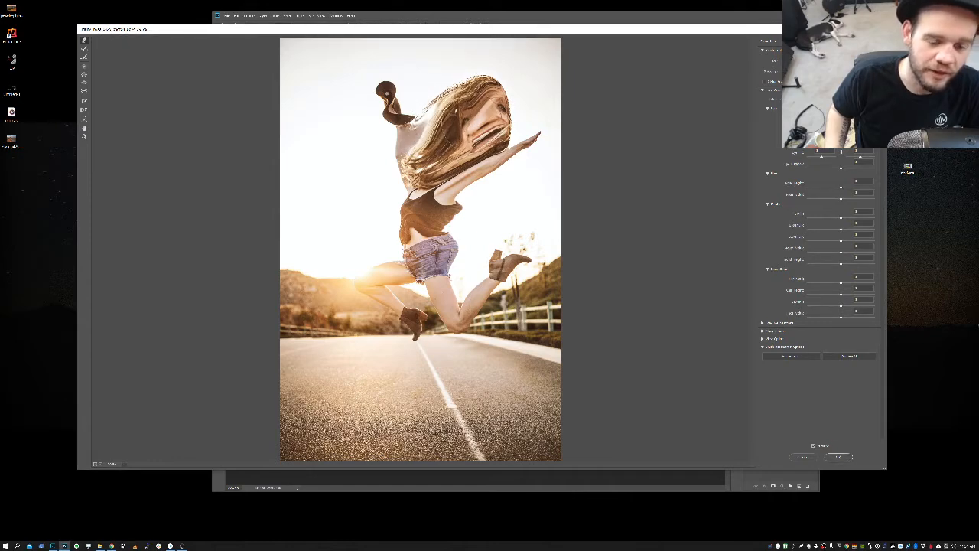
pyautogui.moveTo(438, 205)
pyautogui.mouseDown()
pyautogui.moveTo(495, 194)
pyautogui.moveTo(415, 200)
pyautogui.moveTo(463, 203)
pyautogui.moveTo(509, 166)
pyautogui.mouseUp()
pyautogui.moveTo(478, 195); pyautogui.dragTo(498, 197)
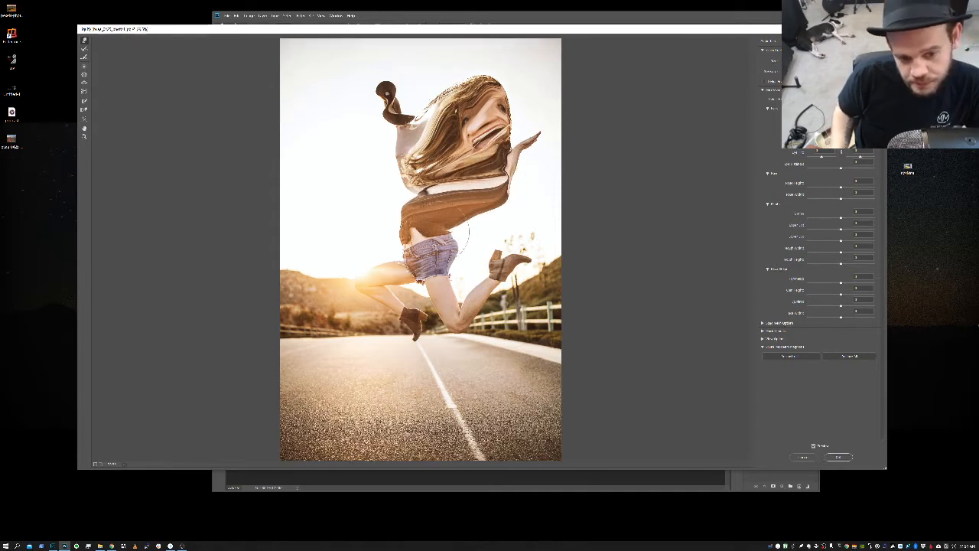
pyautogui.moveTo(442, 220)
pyautogui.mouseDown()
pyautogui.moveTo(483, 222)
pyautogui.moveTo(446, 245)
pyautogui.moveTo(474, 242)
pyautogui.mouseUp()
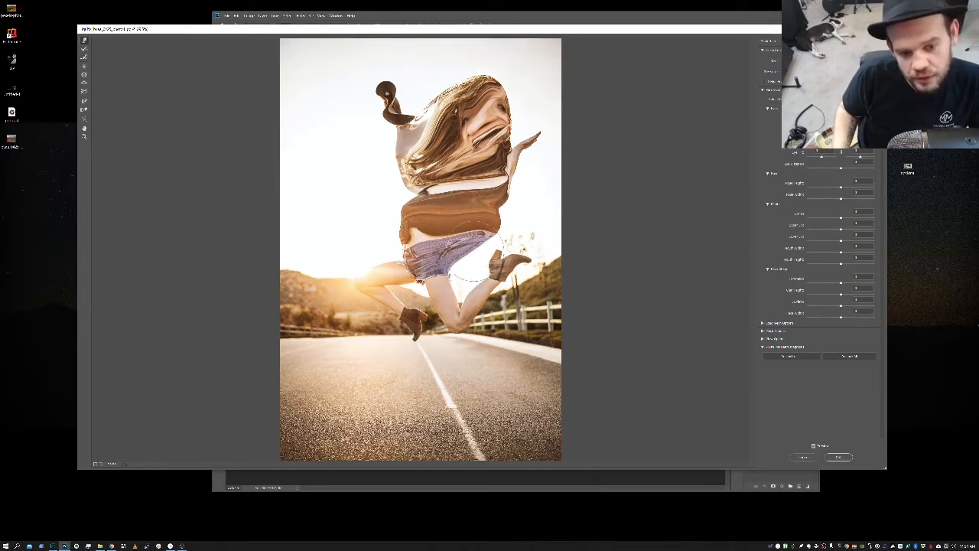
pyautogui.moveTo(446, 275)
pyautogui.mouseDown()
pyautogui.moveTo(489, 258)
pyautogui.moveTo(473, 291)
pyautogui.moveTo(500, 272)
pyautogui.moveTo(470, 299)
pyautogui.moveTo(515, 277)
pyautogui.moveTo(508, 280)
pyautogui.moveTo(512, 256)
pyautogui.moveTo(539, 257)
pyautogui.moveTo(496, 248)
pyautogui.moveTo(530, 233)
pyautogui.moveTo(487, 246)
pyautogui.moveTo(527, 233)
pyautogui.moveTo(492, 230)
pyautogui.moveTo(532, 197)
pyautogui.moveTo(491, 201)
pyautogui.moveTo(524, 169)
pyautogui.moveTo(504, 143)
pyautogui.moveTo(522, 137)
pyautogui.moveTo(504, 130)
pyautogui.moveTo(531, 95)
pyautogui.moveTo(512, 104)
pyautogui.moveTo(530, 88)
pyautogui.moveTo(458, 86)
pyautogui.moveTo(500, 52)
pyautogui.moveTo(505, 80)
pyautogui.moveTo(531, 64)
pyautogui.moveTo(538, 95)
pyautogui.mouseUp()
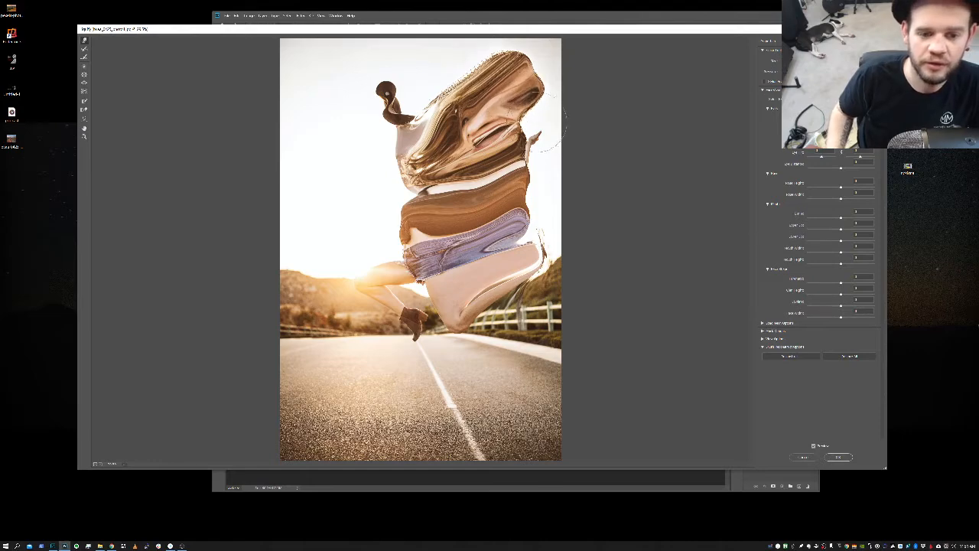
# Push the smeared bands of face, hair, top, shorts and leg farther out toward the nearby edge of the photo
pyautogui.moveTo(518, 129); pyautogui.dragTo(542, 121)
pyautogui.moveTo(512, 166); pyautogui.dragTo(533, 157)
pyautogui.moveTo(509, 192)
pyautogui.mouseDown()
pyautogui.moveTo(525, 186)
pyautogui.moveTo(531, 199)
pyautogui.mouseUp()
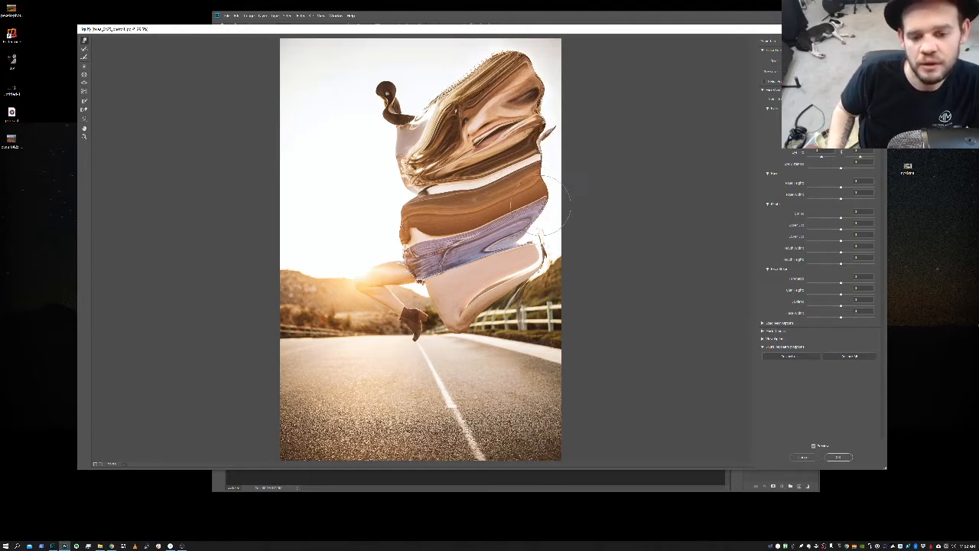
pyautogui.moveTo(514, 245); pyautogui.dragTo(533, 244)
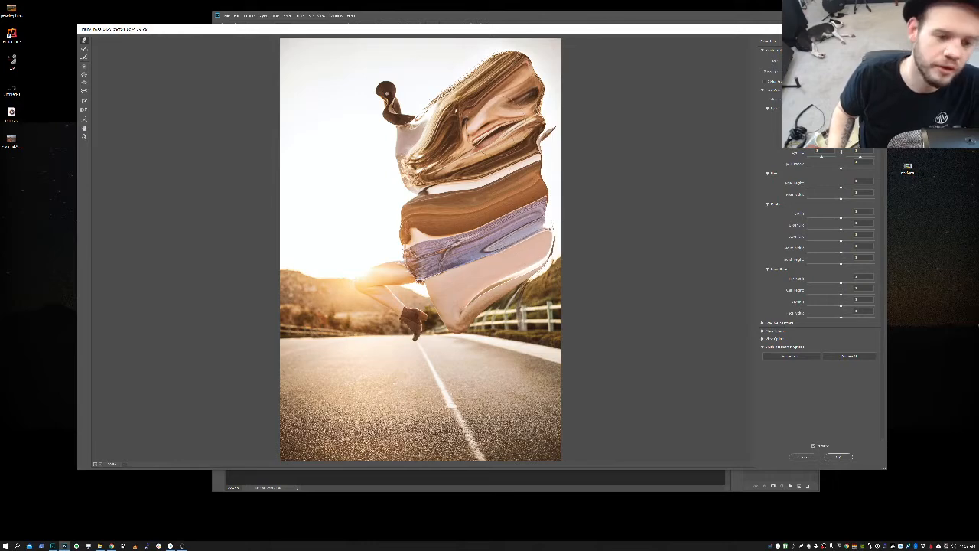
pyautogui.moveTo(503, 74)
pyautogui.mouseDown()
pyautogui.moveTo(526, 65)
pyautogui.moveTo(526, 86)
pyautogui.moveTo(549, 89)
pyautogui.mouseUp()
pyautogui.moveTo(553, 130)
pyautogui.mouseDown()
pyautogui.moveTo(563, 123)
pyautogui.moveTo(557, 148)
pyautogui.mouseUp()
pyautogui.moveTo(540, 188); pyautogui.dragTo(554, 183)
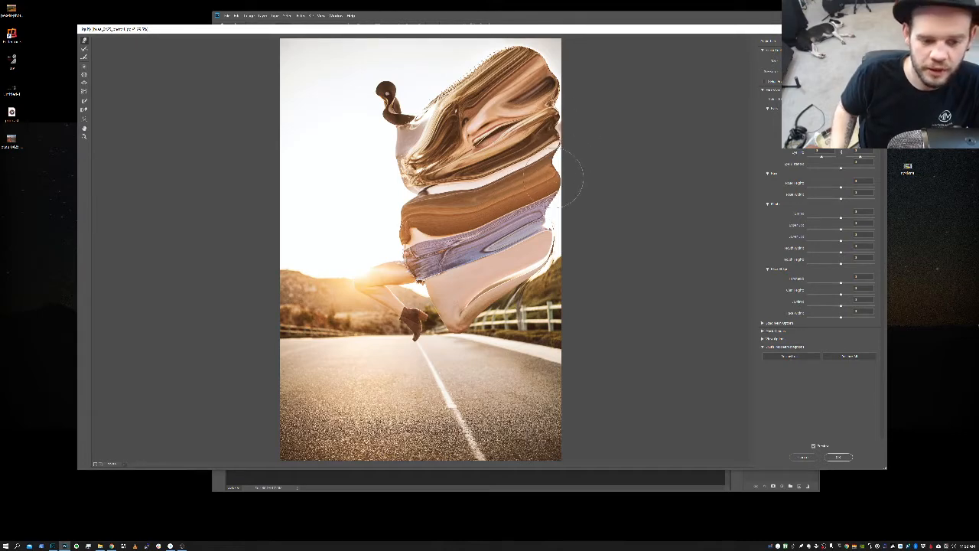
# Extend the smeared leg, shorts and hair past the photo's edge and apply the Liquify filter
pyautogui.moveTo(524, 236)
pyautogui.mouseDown()
pyautogui.moveTo(498, 260)
pyautogui.moveTo(501, 279)
pyautogui.moveTo(554, 266)
pyautogui.mouseUp()
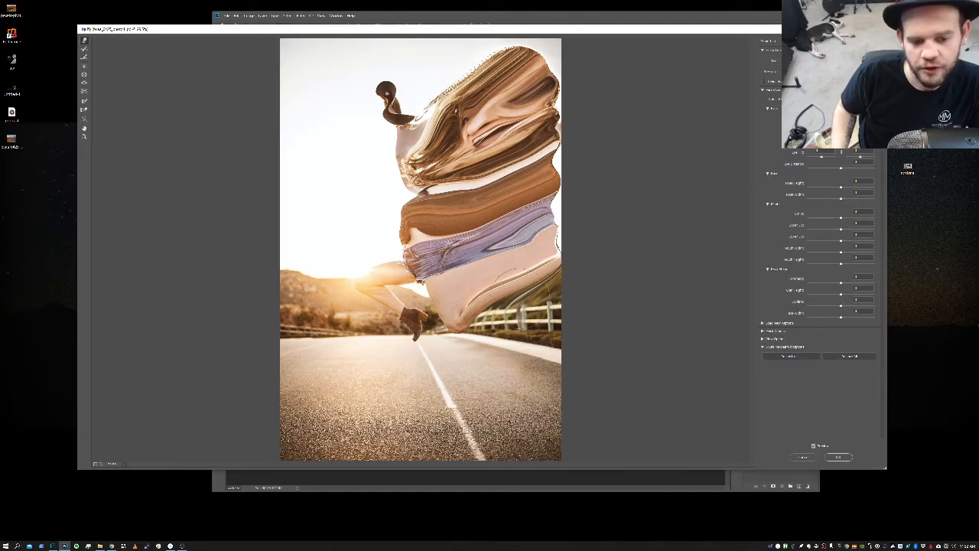
pyautogui.moveTo(537, 226)
pyautogui.mouseDown()
pyautogui.moveTo(563, 211)
pyautogui.moveTo(553, 187)
pyautogui.moveTo(575, 151)
pyautogui.mouseUp()
pyautogui.moveTo(554, 117); pyautogui.dragTo(572, 108)
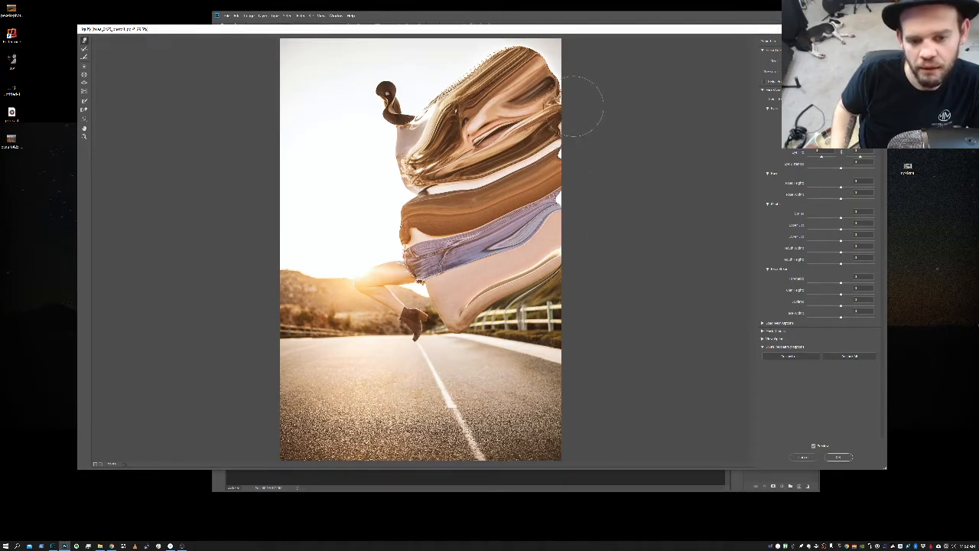
pyautogui.moveTo(537, 67); pyautogui.dragTo(559, 36)
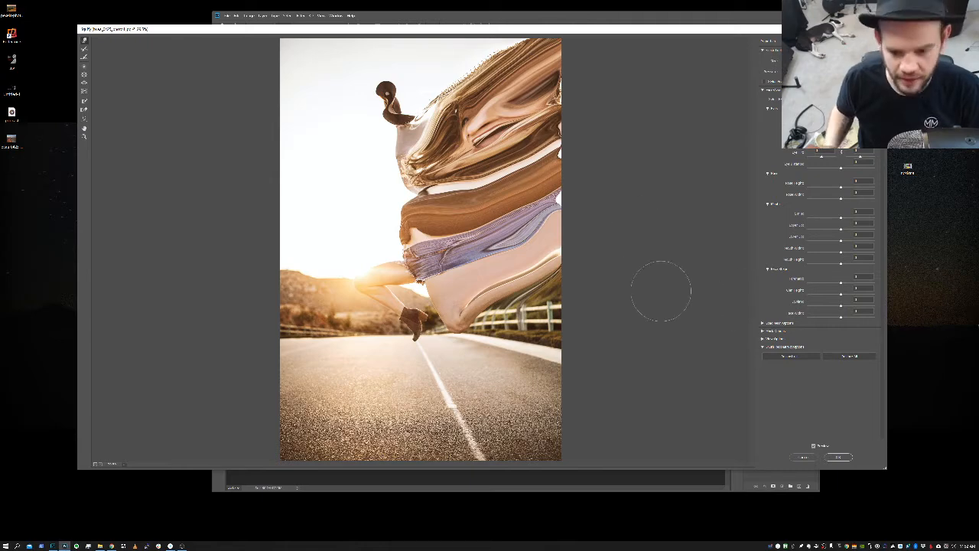
pyautogui.click(838, 458)
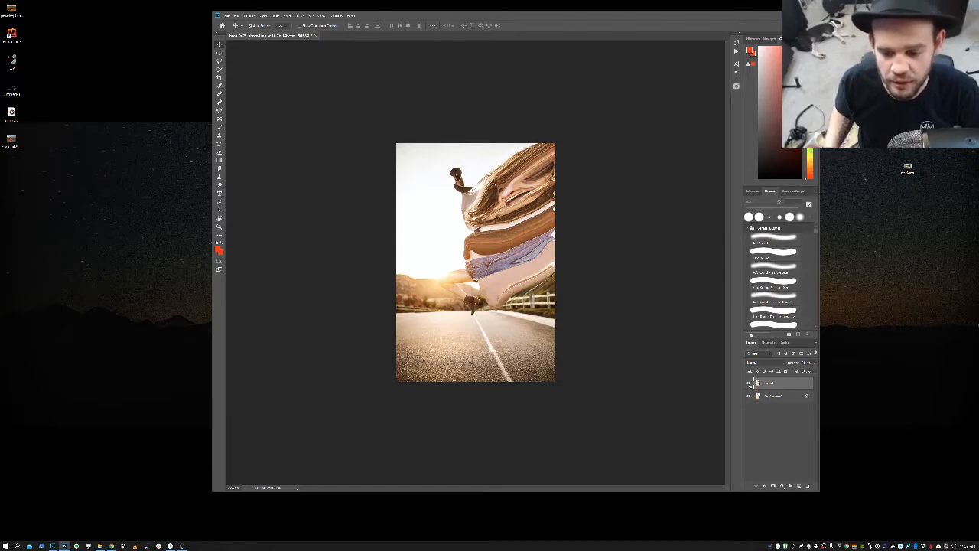
# Toggle the distorted layer's visibility off and on to compare it with the original photo
pyautogui.click(749, 383)
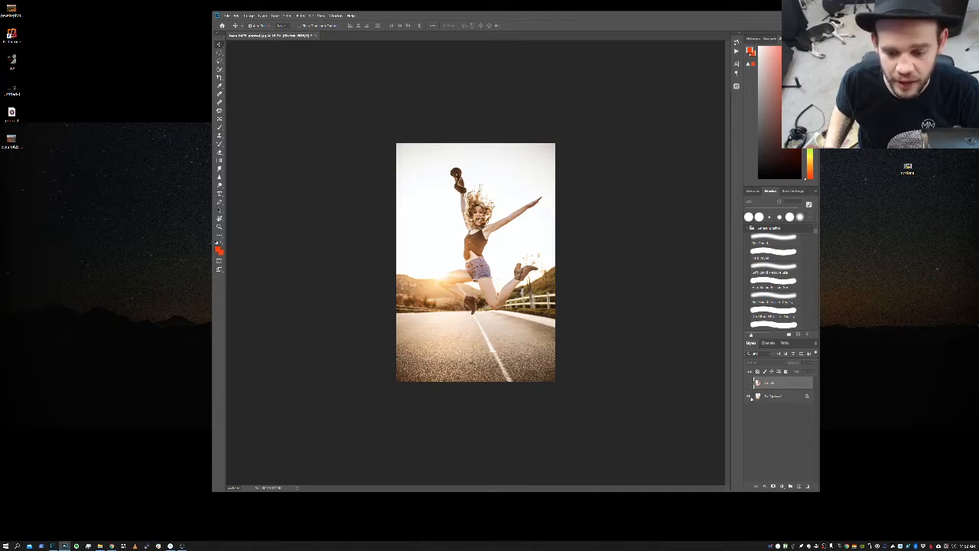
pyautogui.click(749, 383)
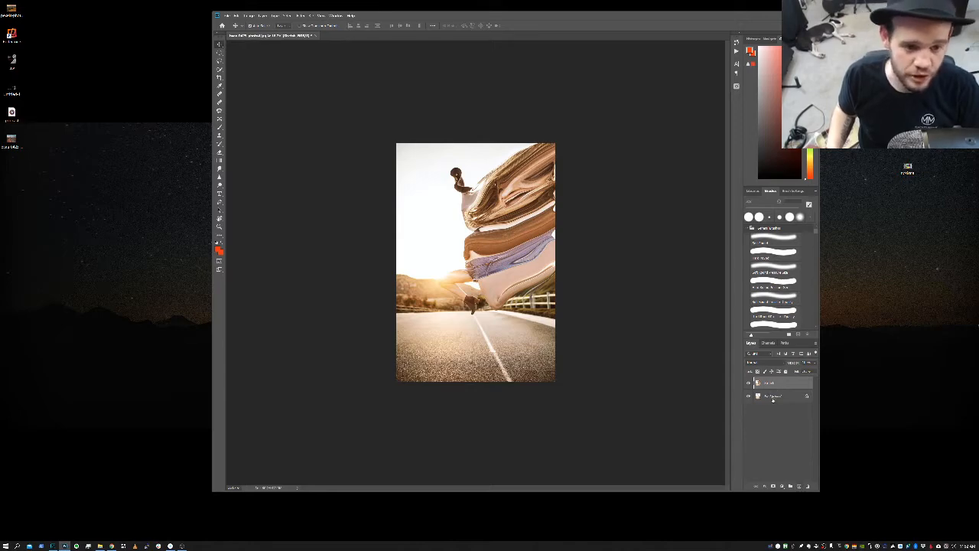
pyautogui.click(301, 15)
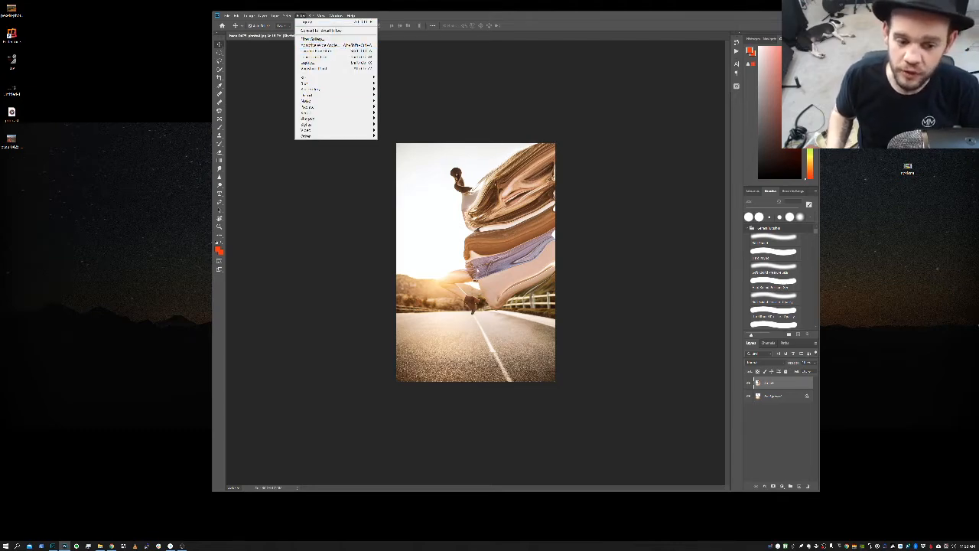
pyautogui.click(600, 217)
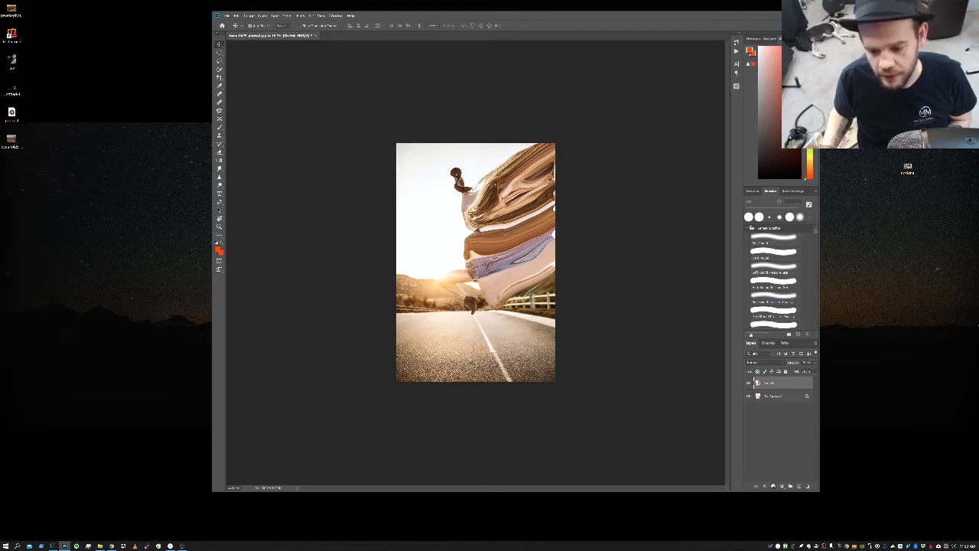
# Add a layer mask to the distorted layer and activate the Brush tool with black as foreground color
pyautogui.click(773, 487)
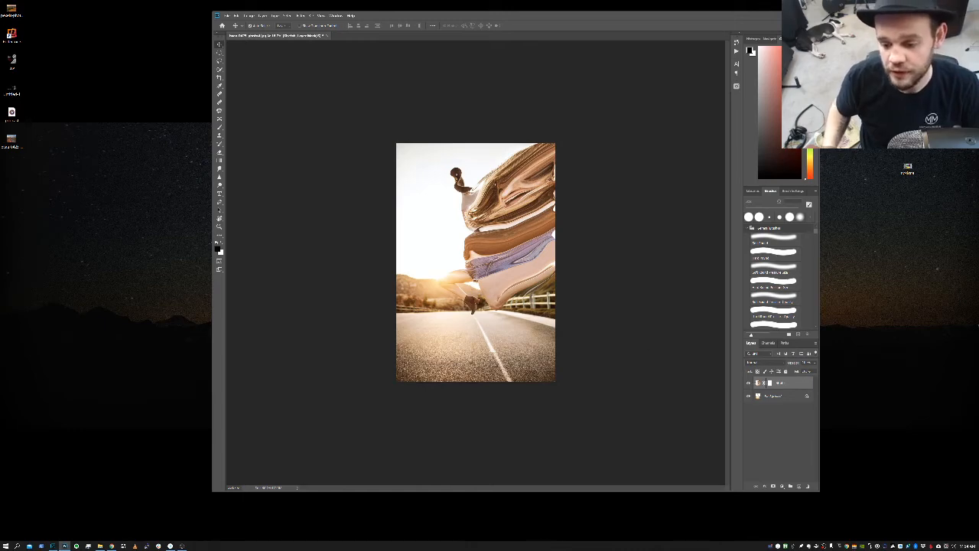
pyautogui.press('b')
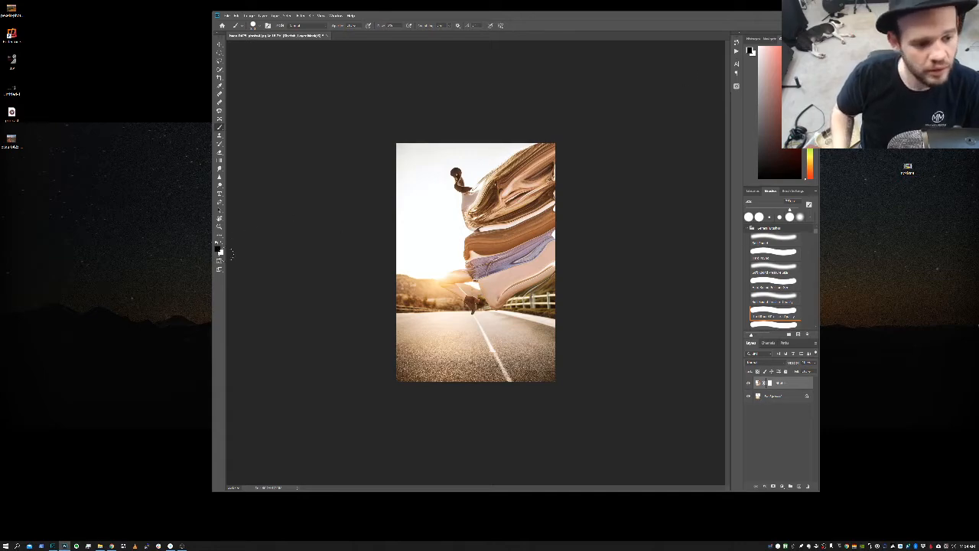
pyautogui.click(218, 248)
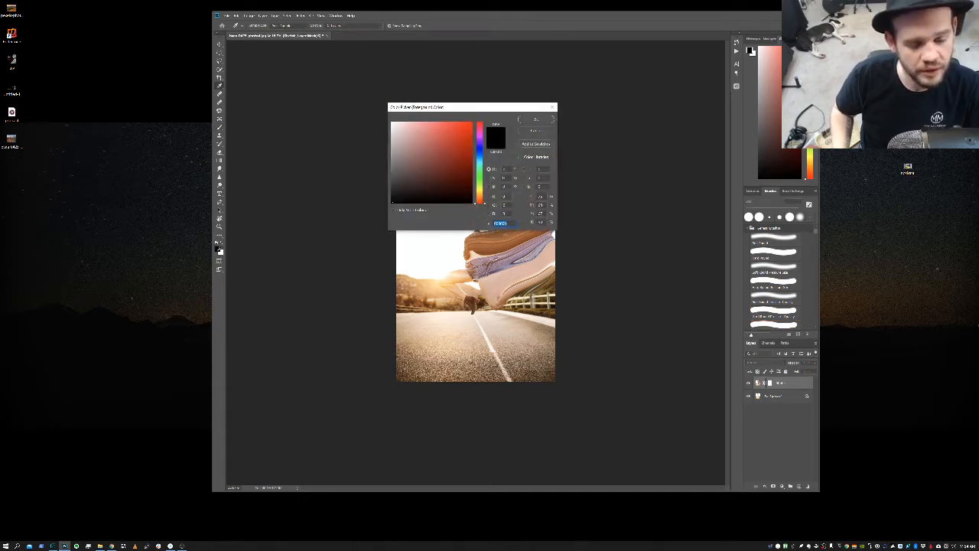
pyautogui.click(537, 131)
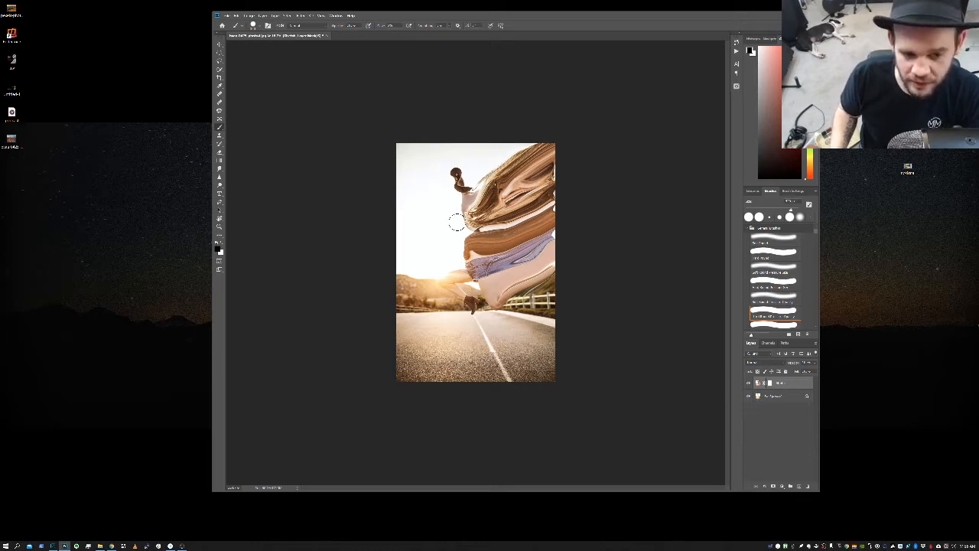
# Enlarge the brush and paint black on the layer mask over the smeared areas to bring back the original woman
pyautogui.press(']')
pyautogui.press(']')
pyautogui.press(']')
pyautogui.press(']')
pyautogui.press(']')
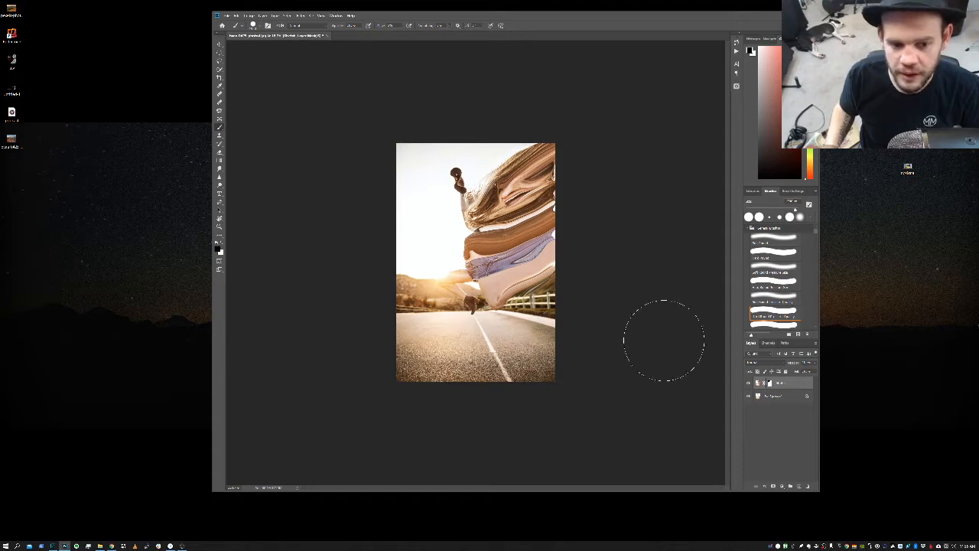
pyautogui.moveTo(509, 205)
pyautogui.mouseDown()
pyautogui.moveTo(505, 225)
pyautogui.moveTo(489, 211)
pyautogui.moveTo(483, 230)
pyautogui.moveTo(551, 207)
pyautogui.moveTo(553, 158)
pyautogui.moveTo(525, 142)
pyautogui.mouseUp()
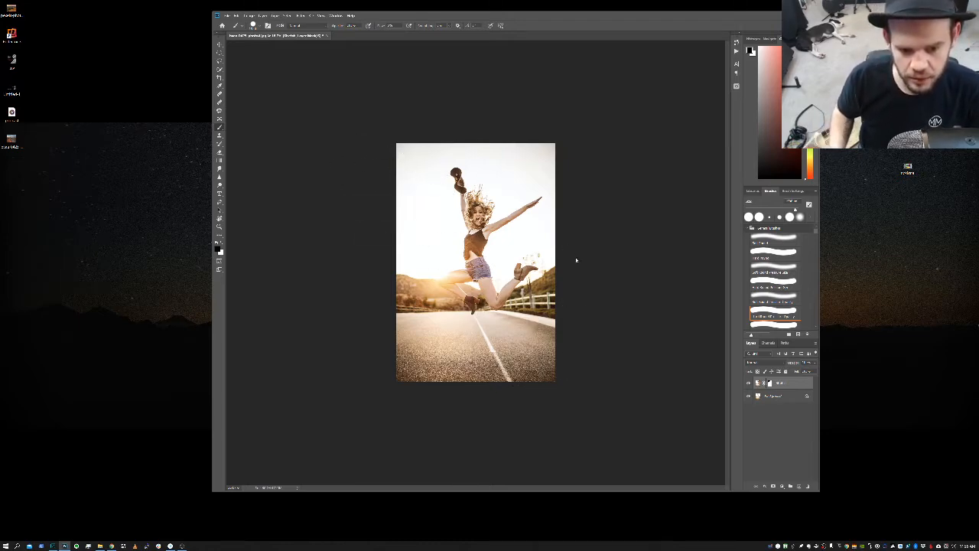
pyautogui.rightClick(540, 280)
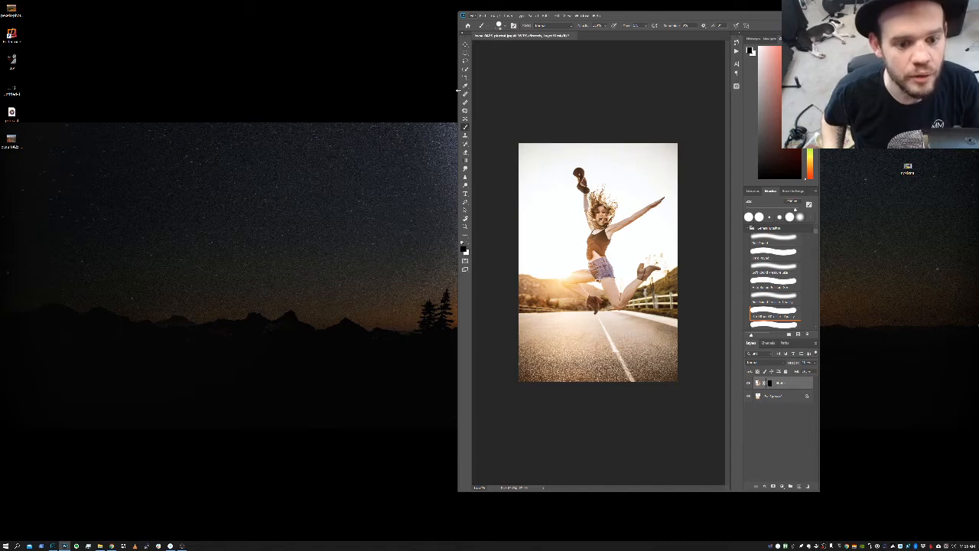
pyautogui.moveTo(455, 91); pyautogui.dragTo(219, 97)
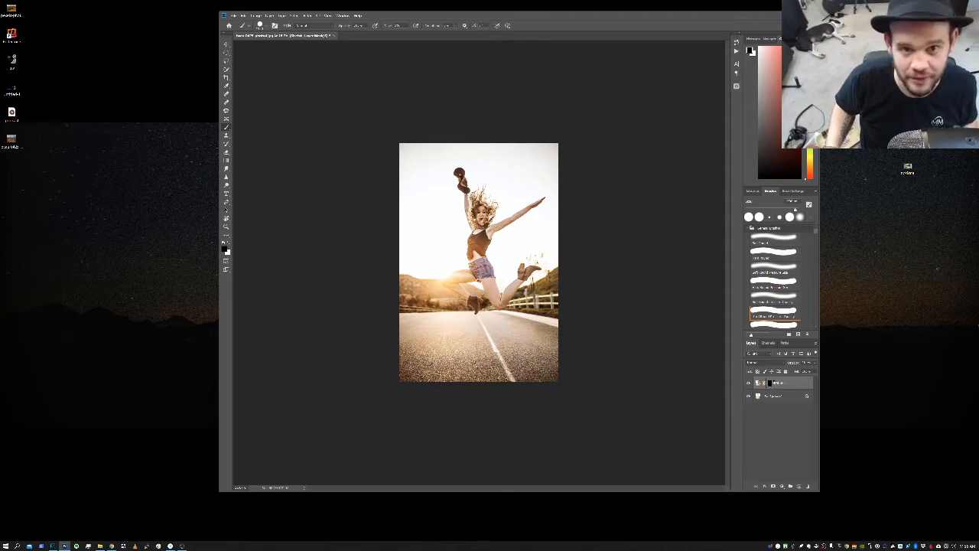
# Hide the masked layer, duplicate the background layer and rename the copy
pyautogui.click(749, 383)
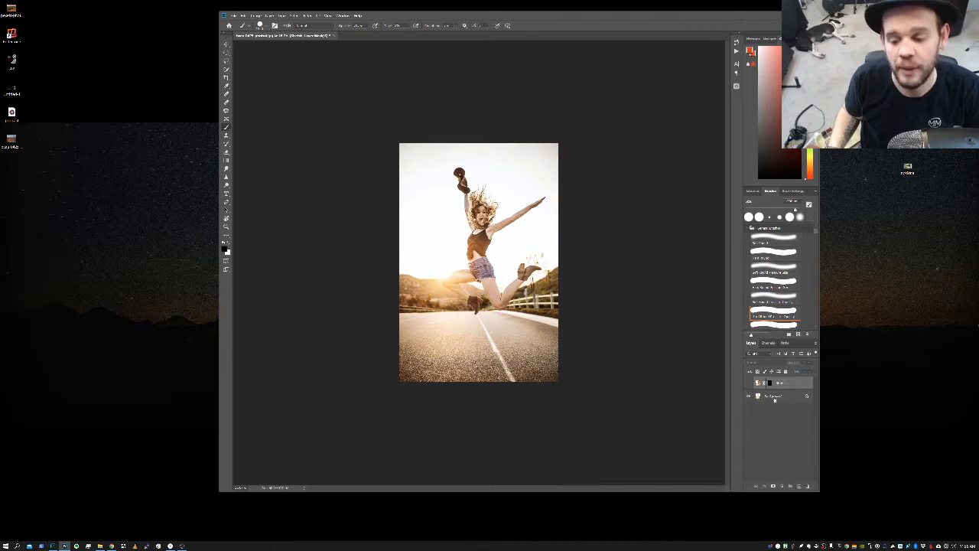
pyautogui.click(774, 396)
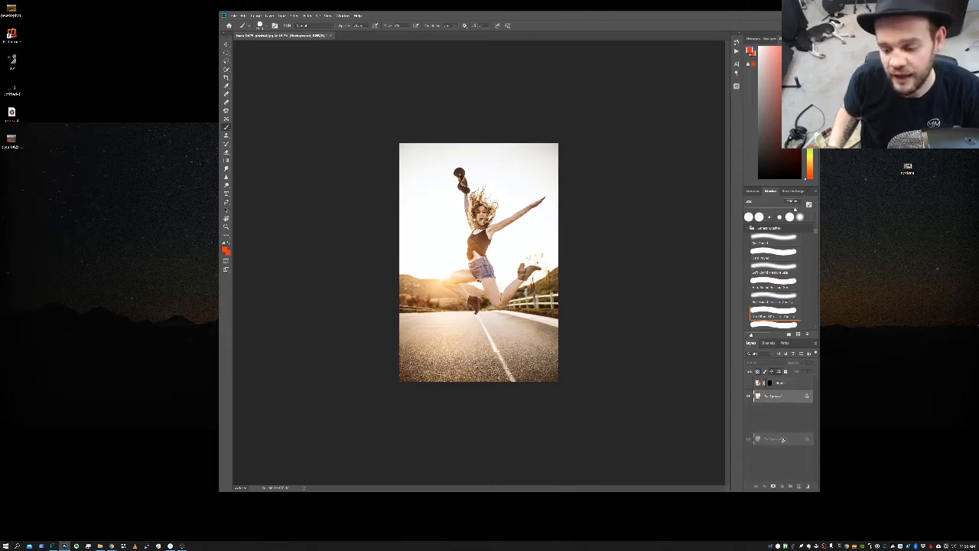
pyautogui.click(799, 487)
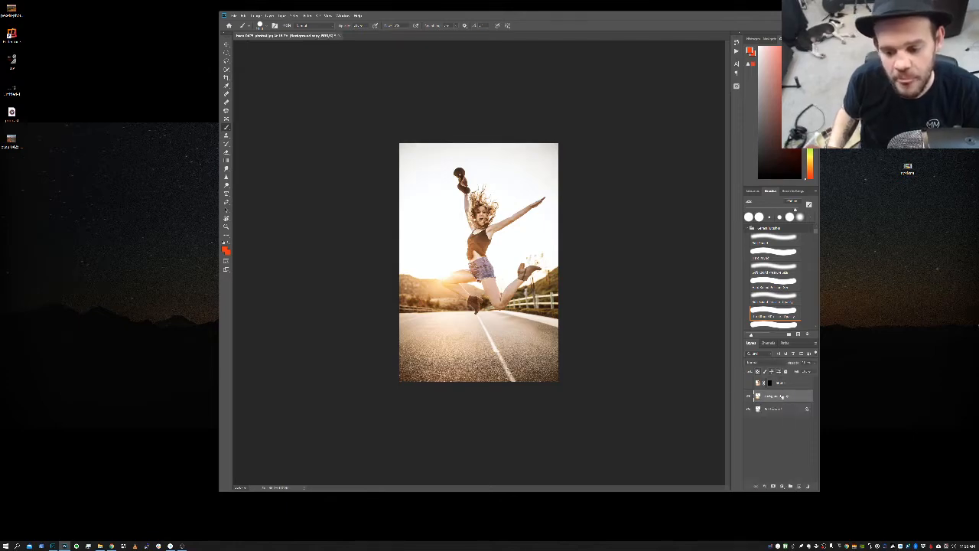
pyautogui.doubleClick(777, 396)
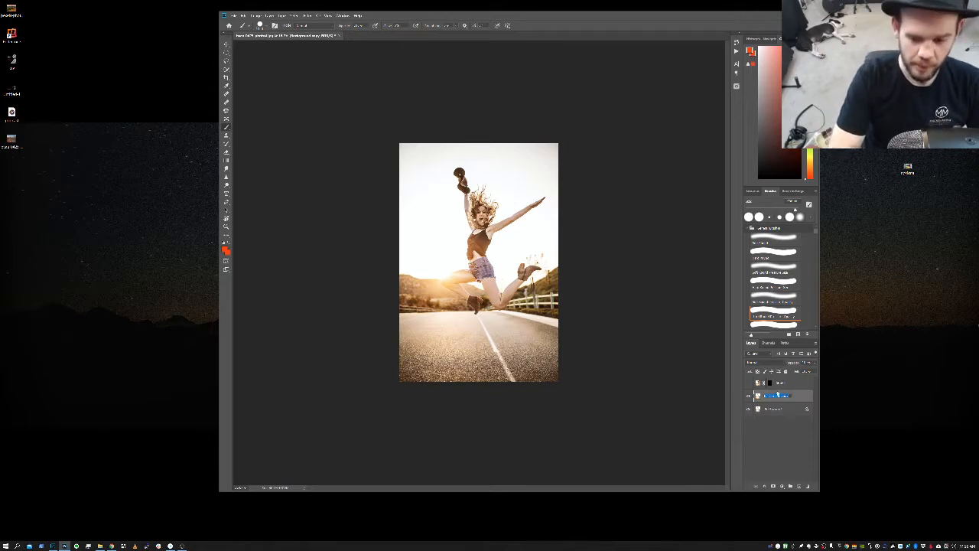
pyautogui.write('B')
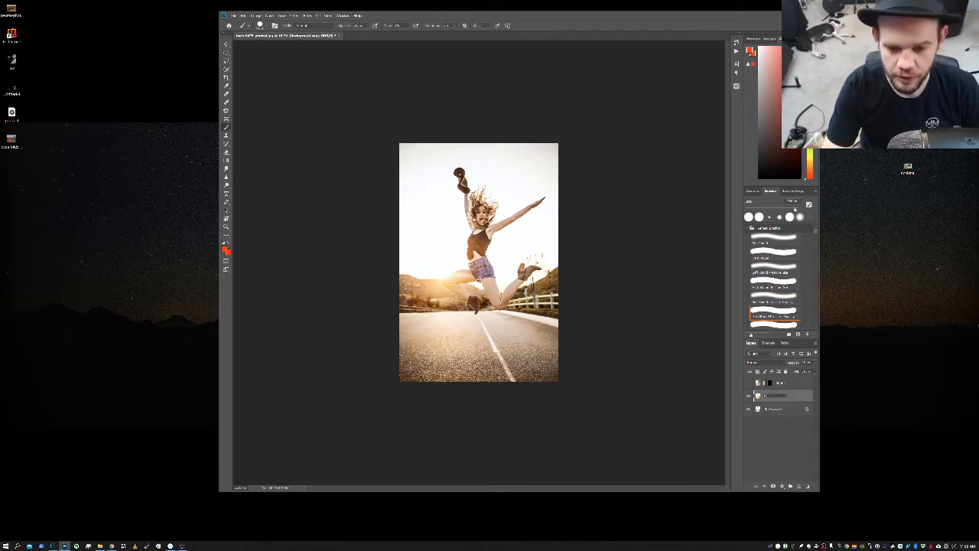
pyautogui.press('Return')
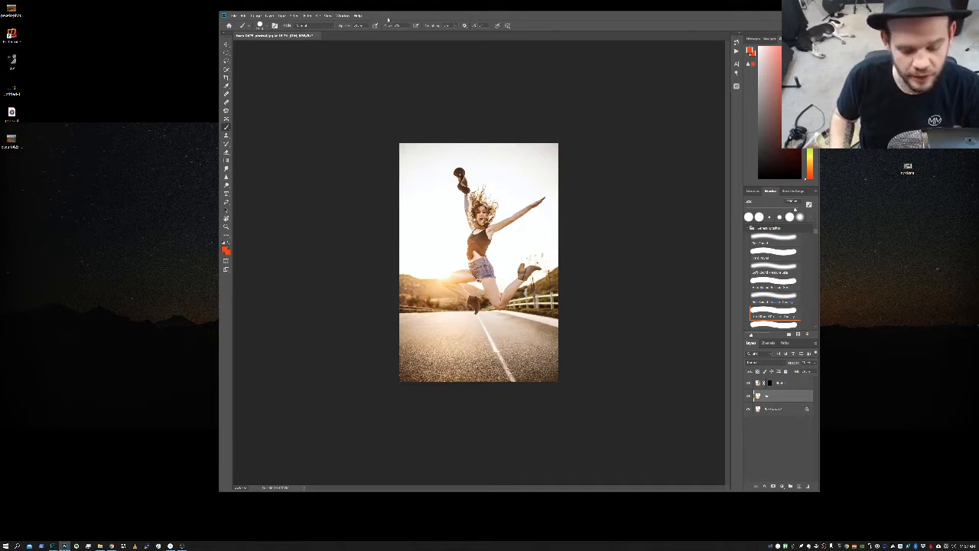
# Select the woman on the renamed copy using Select Subject and inspect the selection outline around her legs close up
pyautogui.press('w')
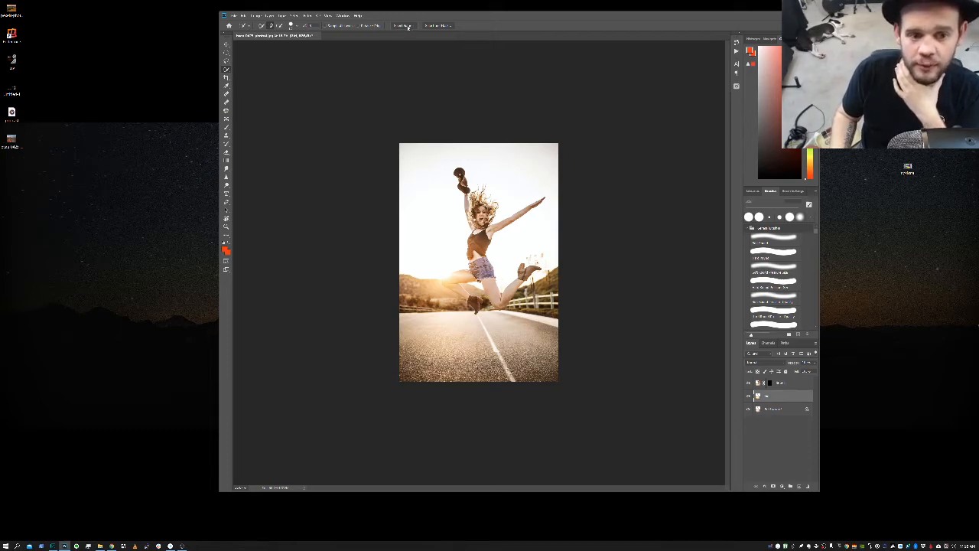
pyautogui.click(418, 26)
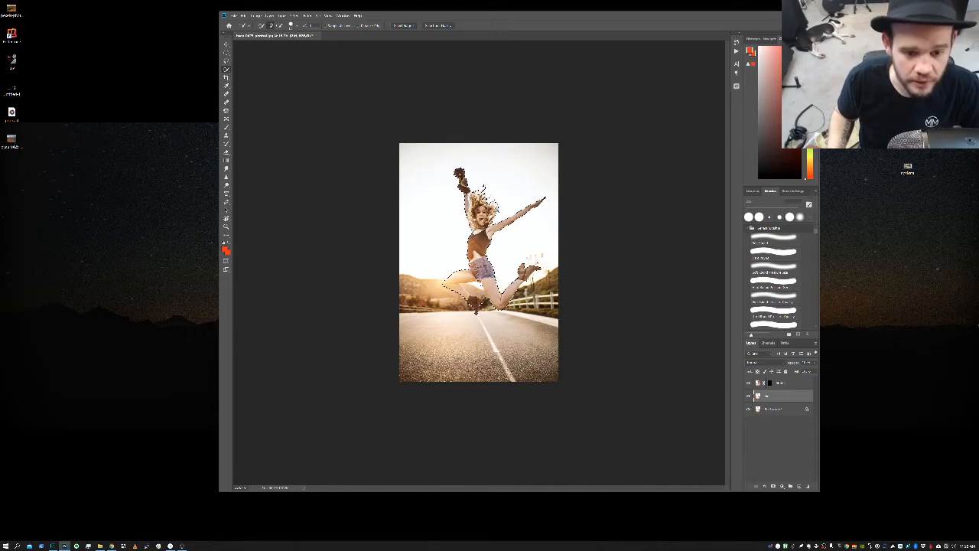
pyautogui.hotkey('ctrl', '0')
pyautogui.scroll(5, 509, 207)
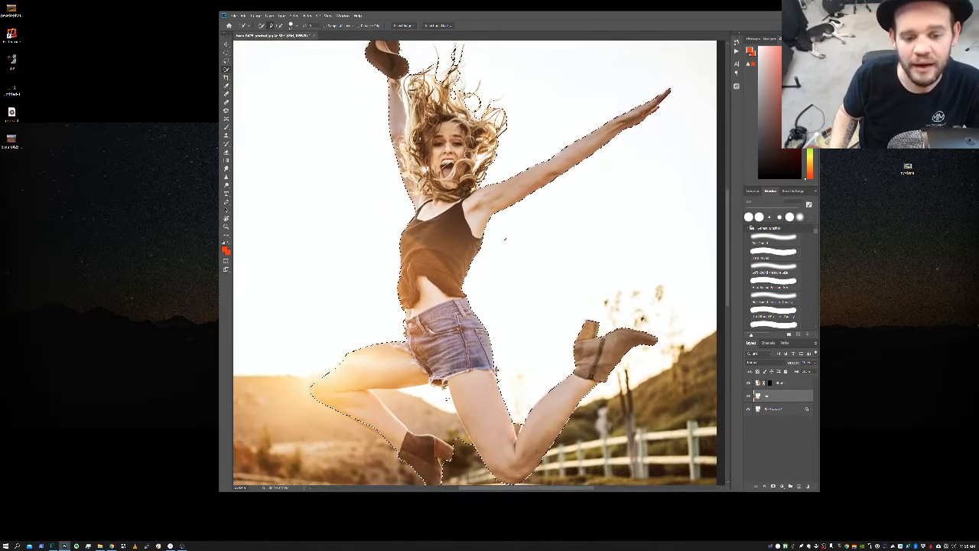
pyautogui.moveTo(506, 273); pyautogui.dragTo(540, 157)
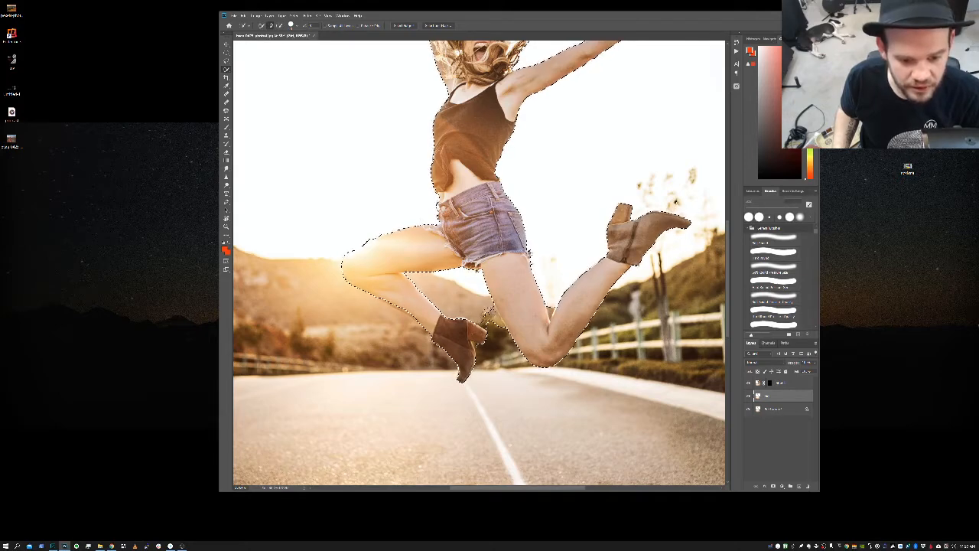
pyautogui.press('super')
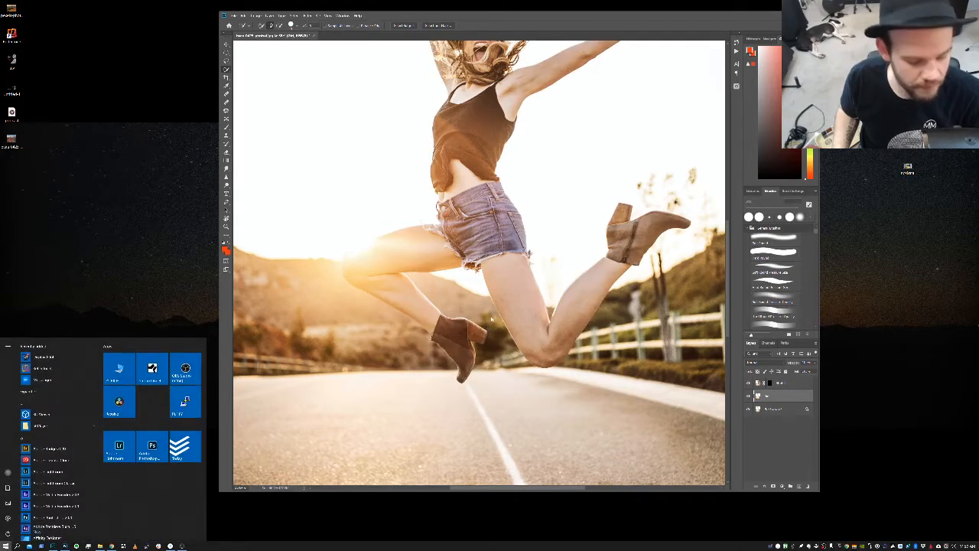
pyautogui.press('super')
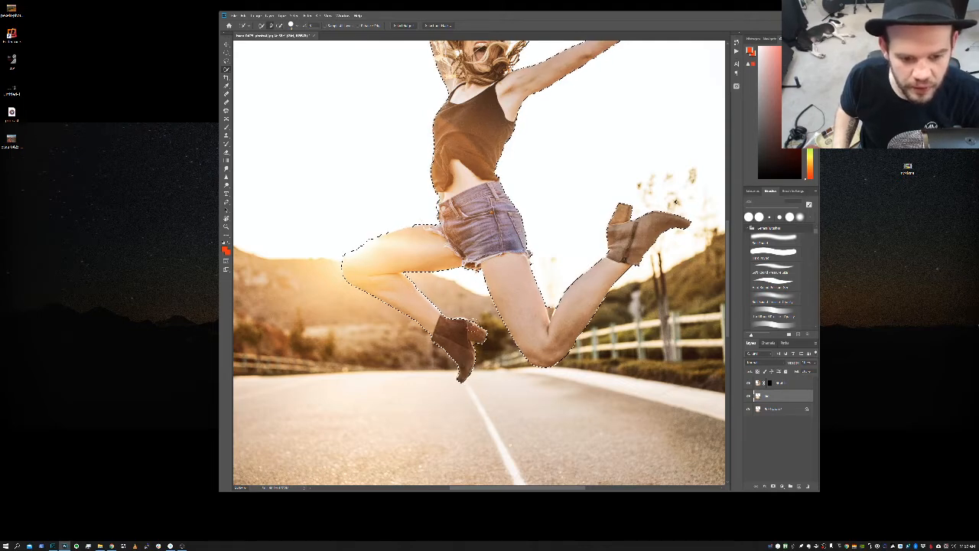
# Open the woman's selection in the Select and Mask workspace and inspect the cutout edges around her hair and body
pyautogui.hotkey('ctrl', 'd')
pyautogui.scroll(3, 481, 280)
pyautogui.moveTo(468, 307); pyautogui.dragTo(456, 380)
pyautogui.moveTo(480, 178); pyautogui.dragTo(501, 229)
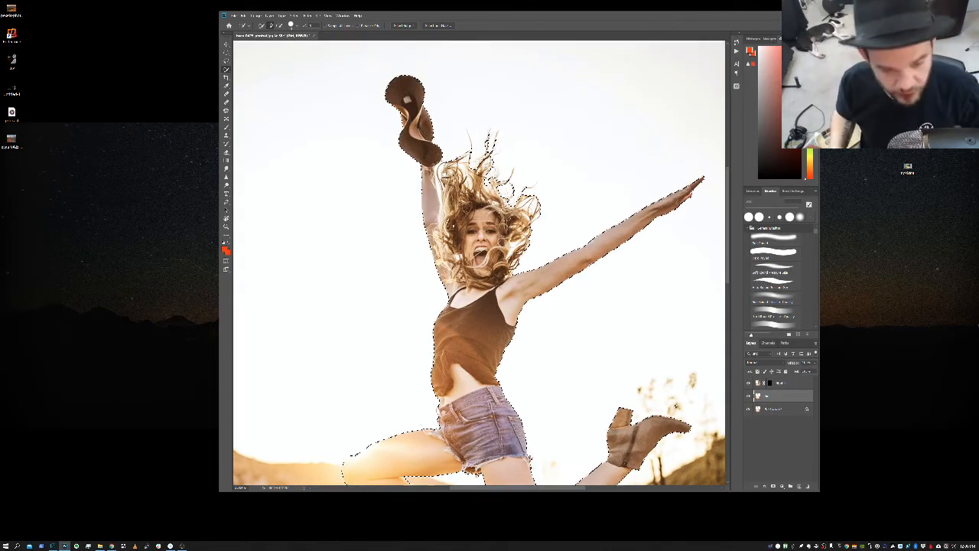
pyautogui.scroll(-3, 484, 306)
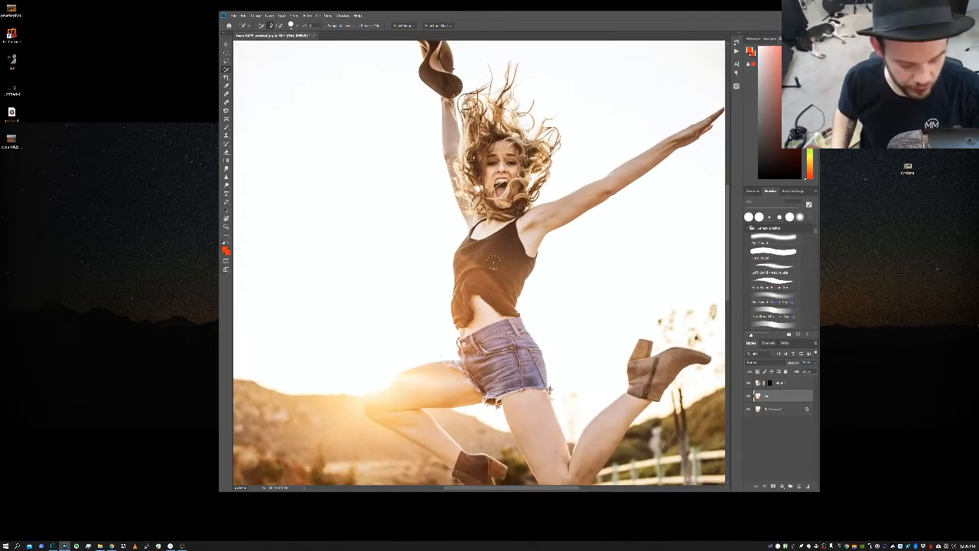
pyautogui.scroll(-5, 500, 254)
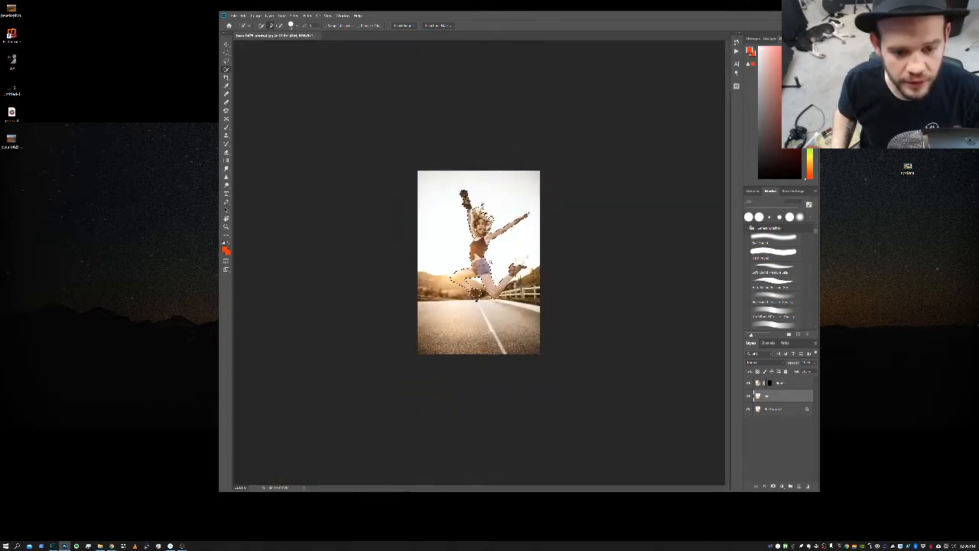
pyautogui.scroll(4, 511, 267)
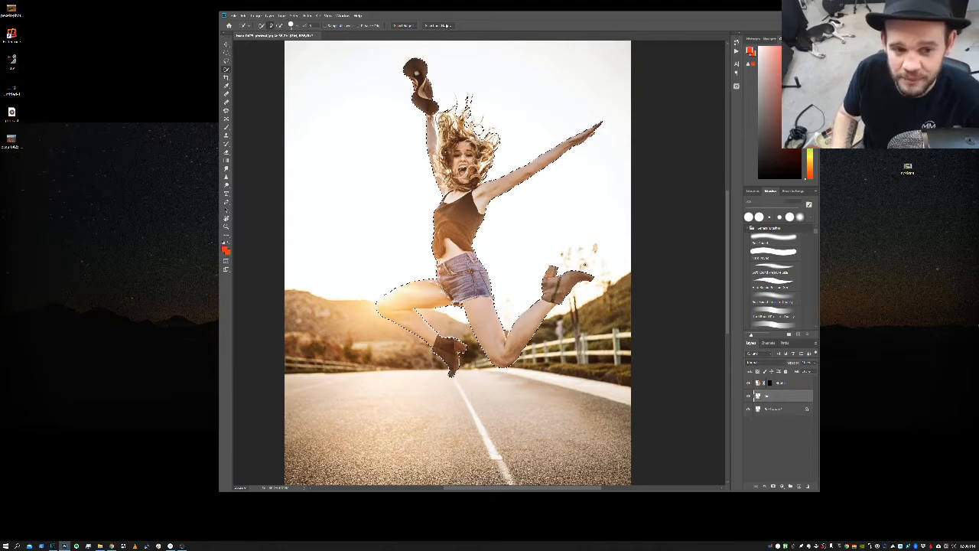
pyautogui.click(443, 26)
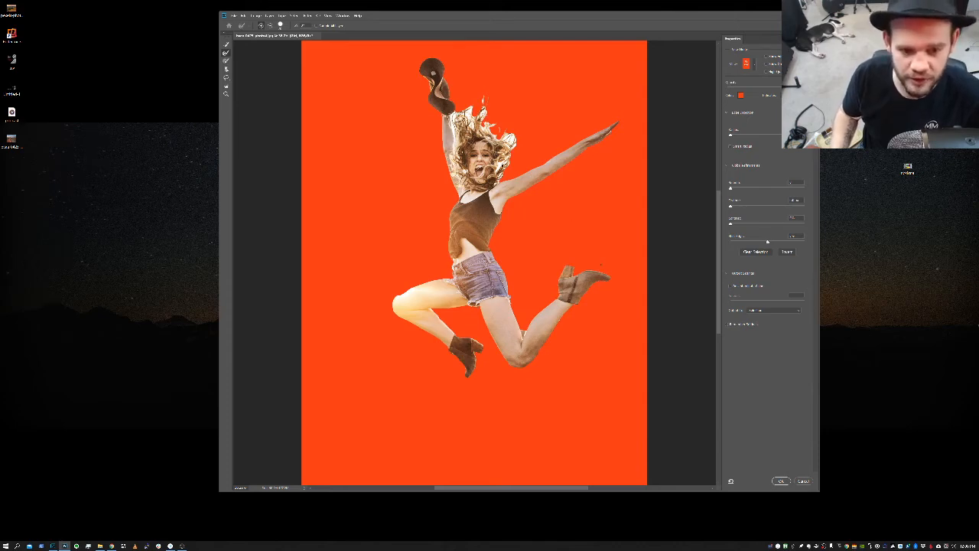
pyautogui.scroll(5, 527, 168)
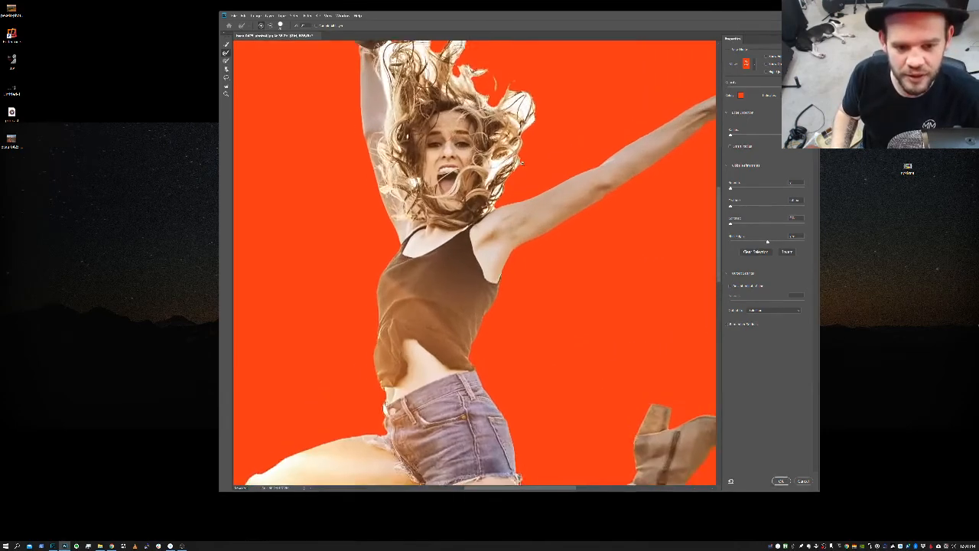
pyautogui.scroll(-5, 533, 151)
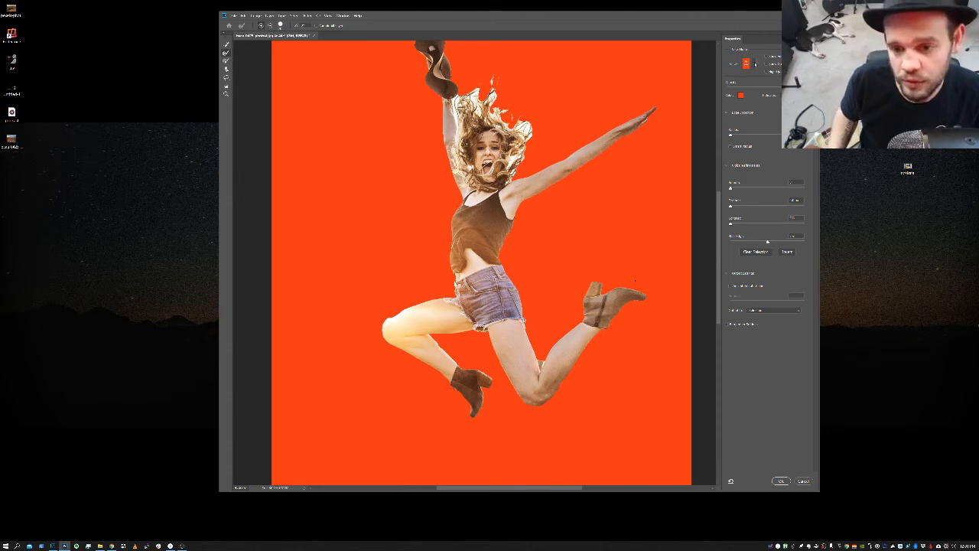
# Preview the cutout in the On Black, Black & White and On White view modes, returning to the Overlay view
pyautogui.click(755, 63)
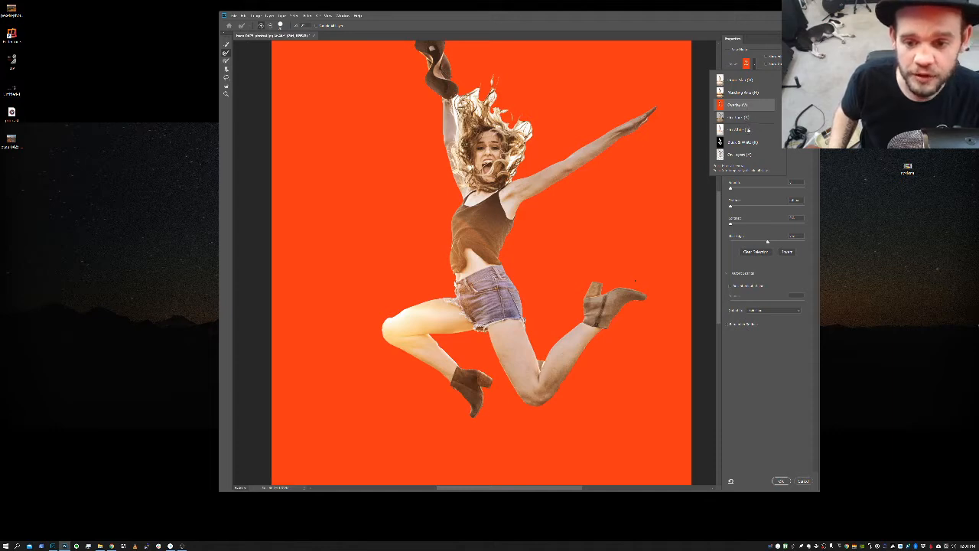
pyautogui.click(757, 119)
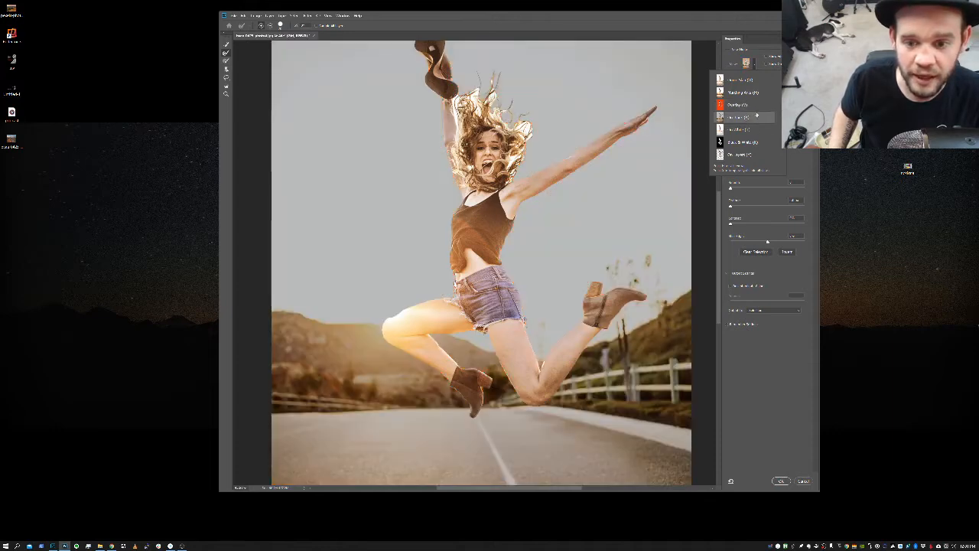
pyautogui.click(747, 105)
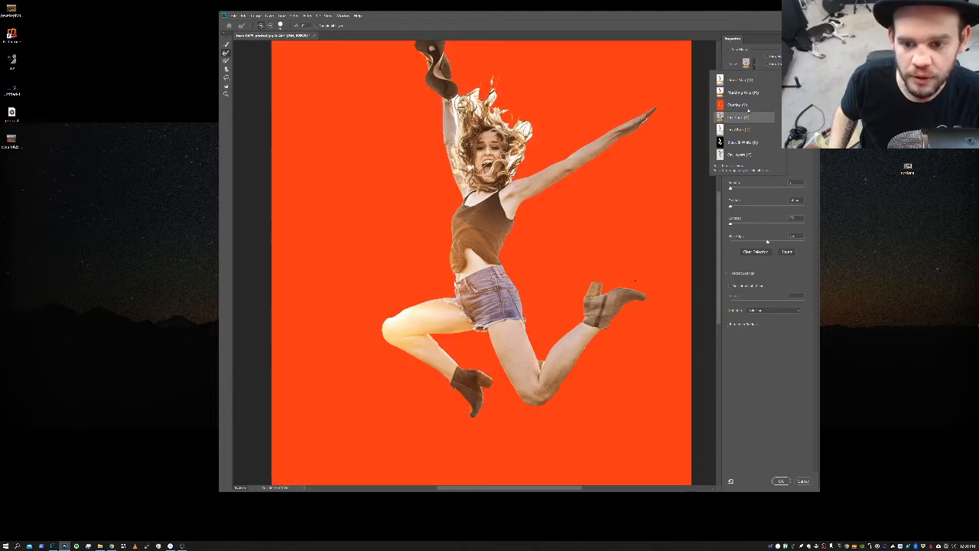
pyautogui.click(745, 142)
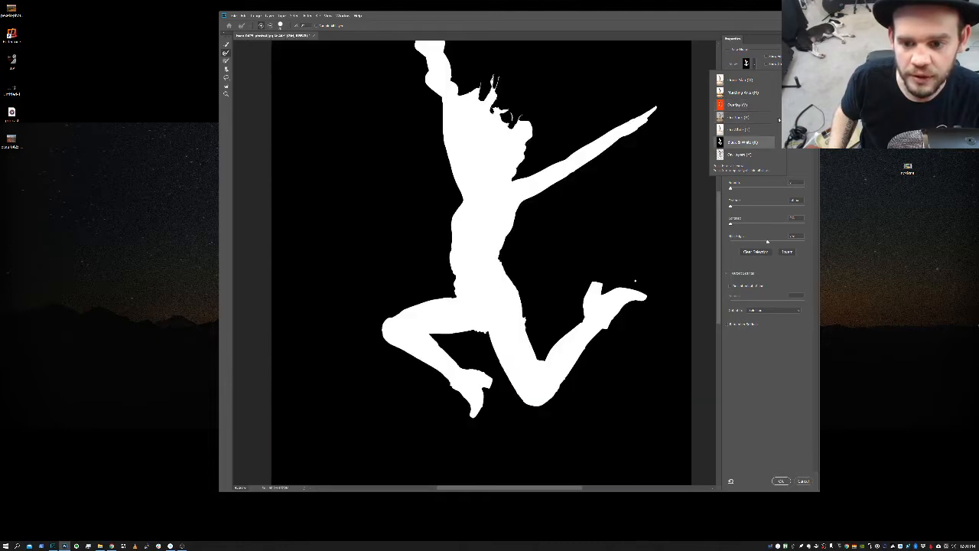
pyautogui.click(754, 128)
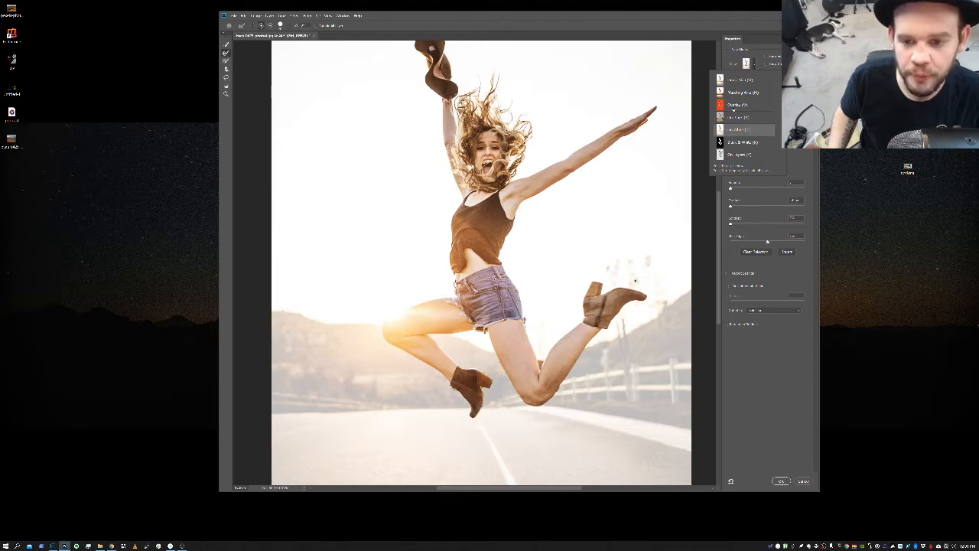
pyautogui.click(742, 104)
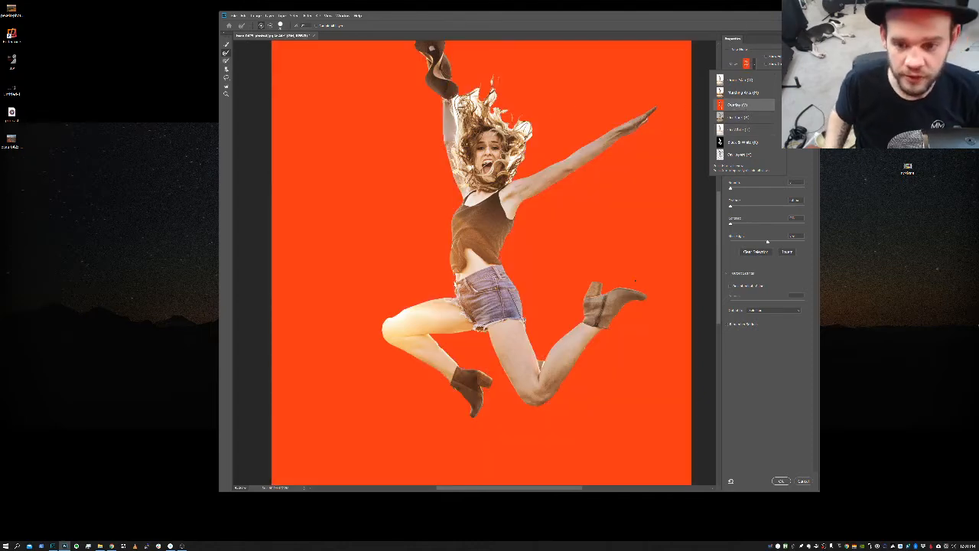
pyautogui.doubleClick(738, 108)
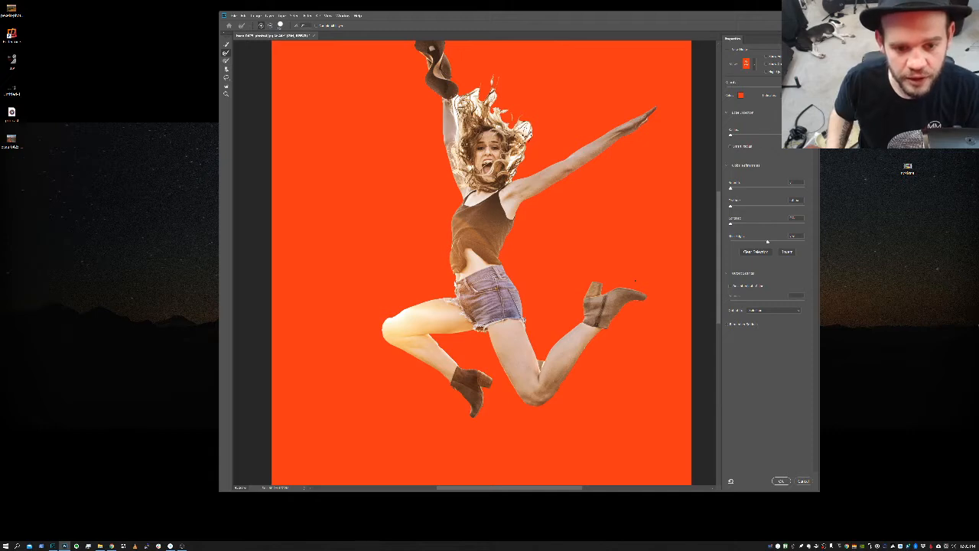
# Refine the selection edge around the woman's hair with the Refine Edge Brush, brushing over the bright gaps between strands
pyautogui.moveTo(528, 130); pyautogui.dragTo(511, 167)
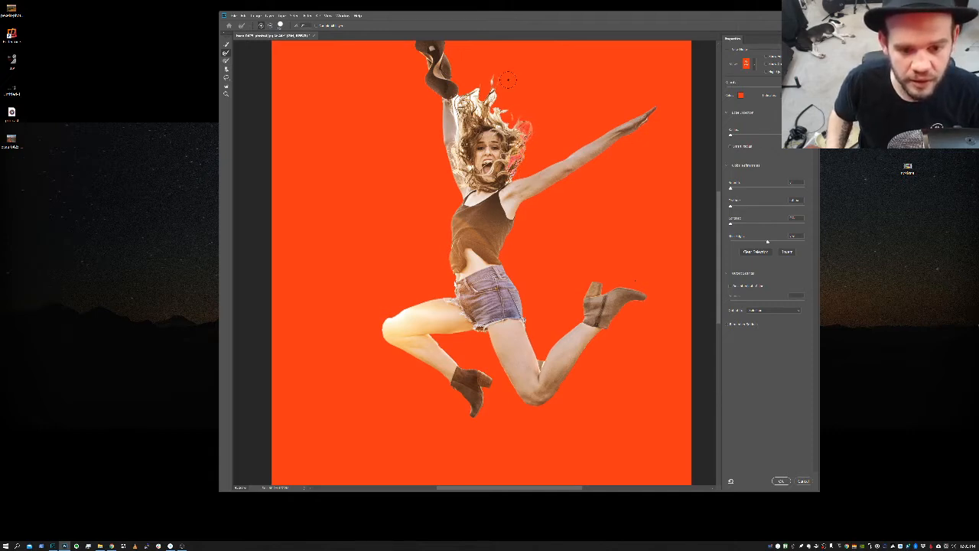
pyautogui.moveTo(458, 119)
pyautogui.mouseDown()
pyautogui.moveTo(459, 132)
pyautogui.moveTo(463, 116)
pyautogui.mouseUp()
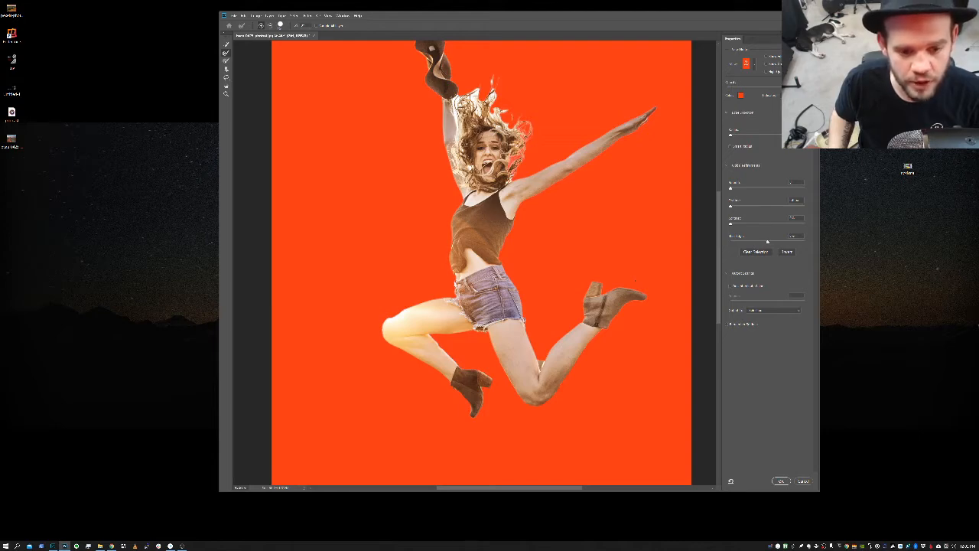
pyautogui.moveTo(518, 125)
pyautogui.mouseDown()
pyautogui.moveTo(494, 101)
pyautogui.moveTo(494, 73)
pyautogui.mouseUp()
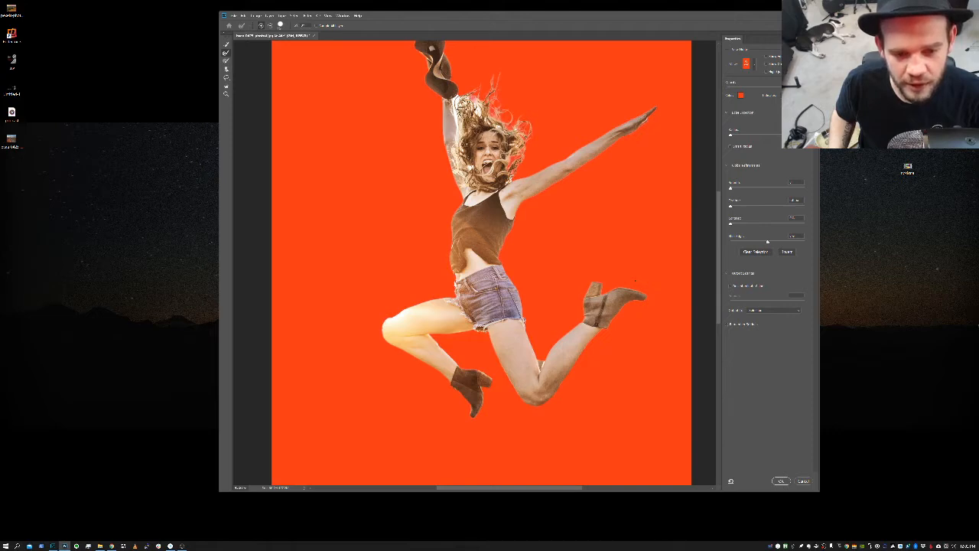
pyautogui.moveTo(453, 97); pyautogui.dragTo(461, 139)
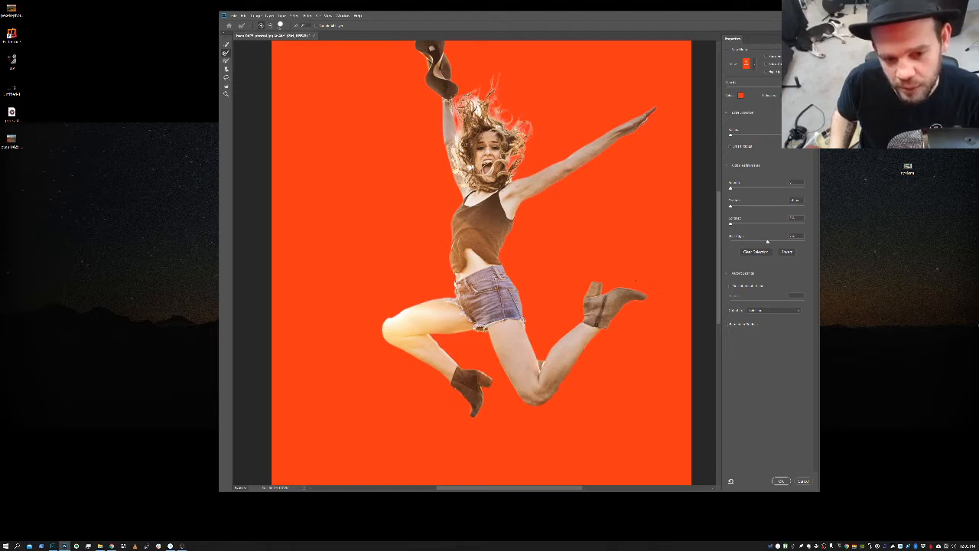
pyautogui.moveTo(471, 97); pyautogui.dragTo(485, 102)
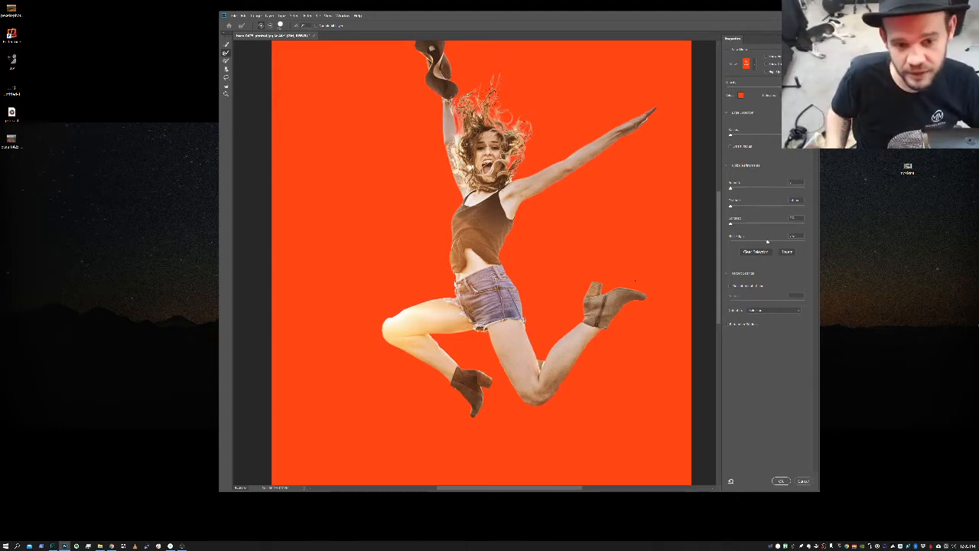
pyautogui.moveTo(458, 141); pyautogui.dragTo(460, 167)
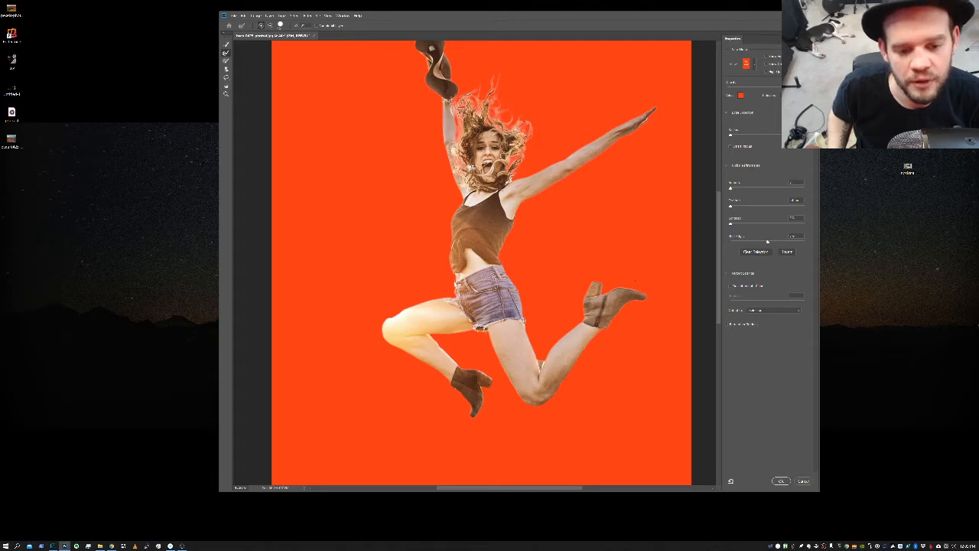
pyautogui.moveTo(470, 170); pyautogui.dragTo(473, 177)
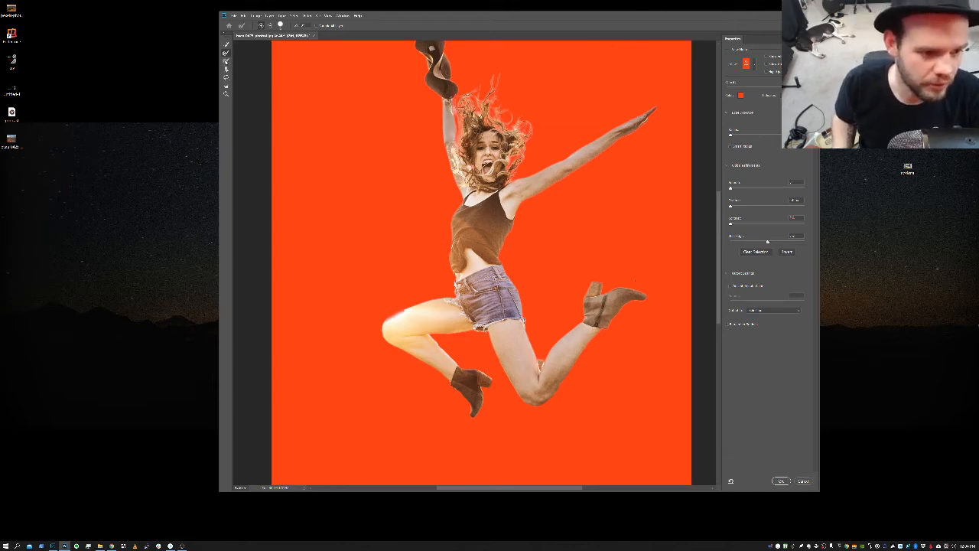
# Paint the missing upper edge of the bent front knee back into the selection with the Brush tool
pyautogui.press('b')
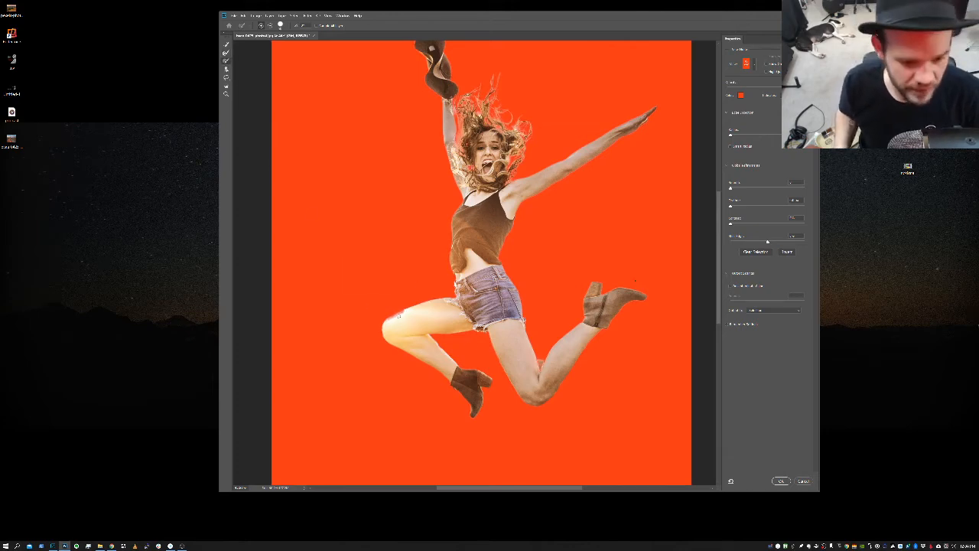
pyautogui.moveTo(397, 316); pyautogui.dragTo(433, 319)
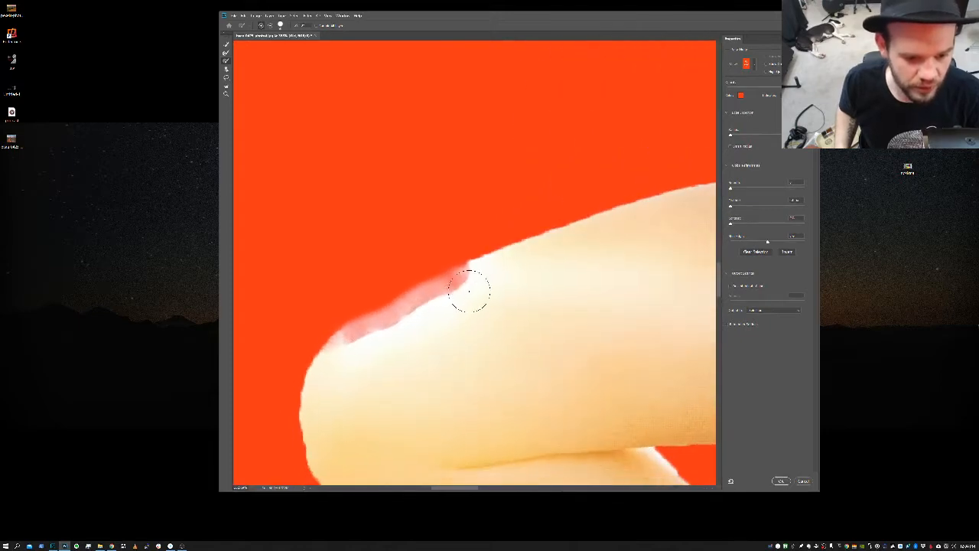
pyautogui.moveTo(475, 284)
pyautogui.mouseDown()
pyautogui.moveTo(356, 361)
pyautogui.moveTo(356, 345)
pyautogui.moveTo(472, 280)
pyautogui.moveTo(345, 361)
pyautogui.moveTo(481, 280)
pyautogui.moveTo(363, 344)
pyautogui.moveTo(344, 360)
pyautogui.moveTo(358, 379)
pyautogui.mouseUp()
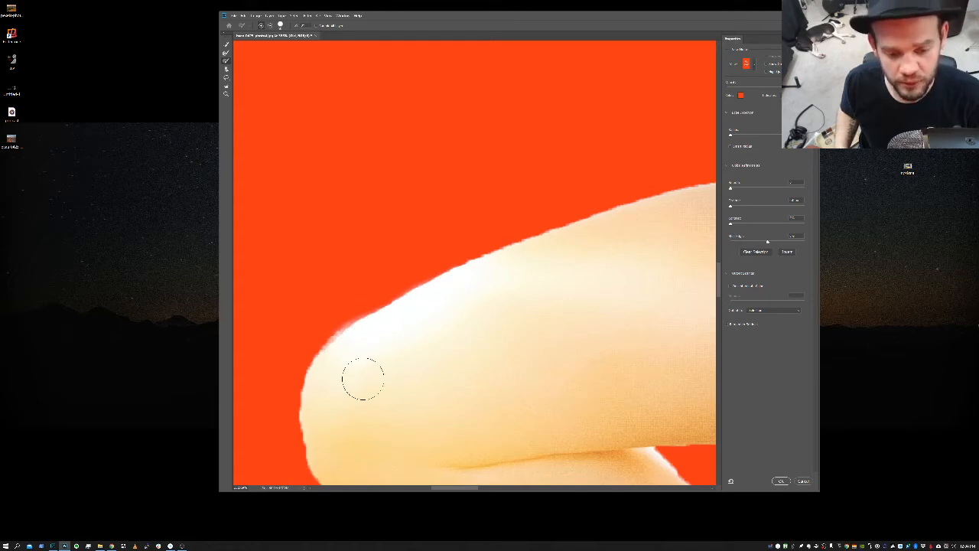
pyautogui.scroll(-5, 416, 324)
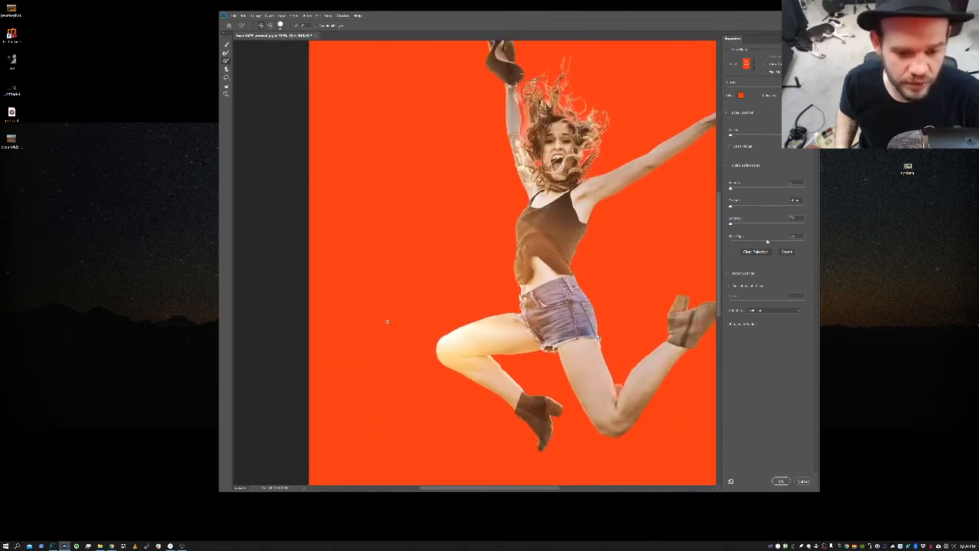
# Subtract the leftover background patch in the gap between the thigh and calf of the rear leg using the Brush tool
pyautogui.scroll(6, 608, 382)
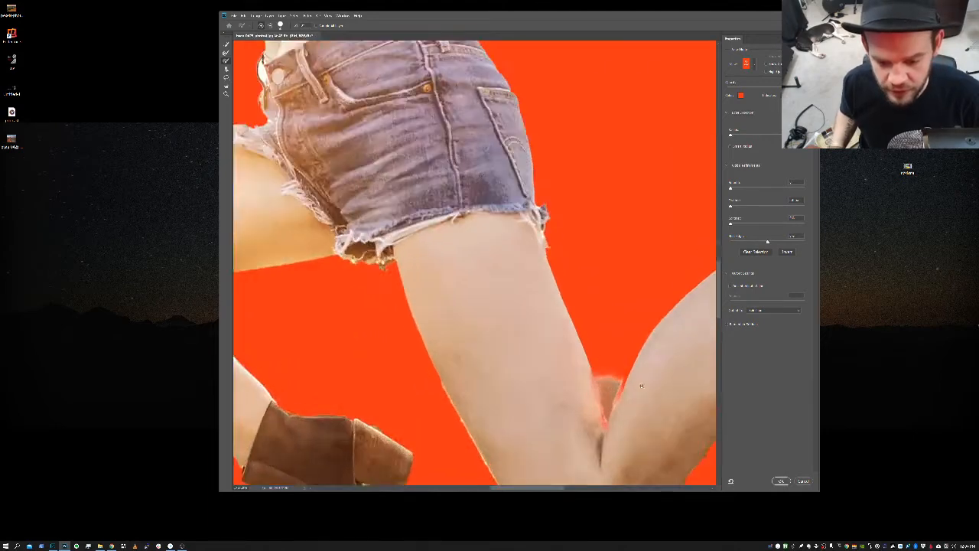
pyautogui.moveTo(608, 399); pyautogui.dragTo(488, 309)
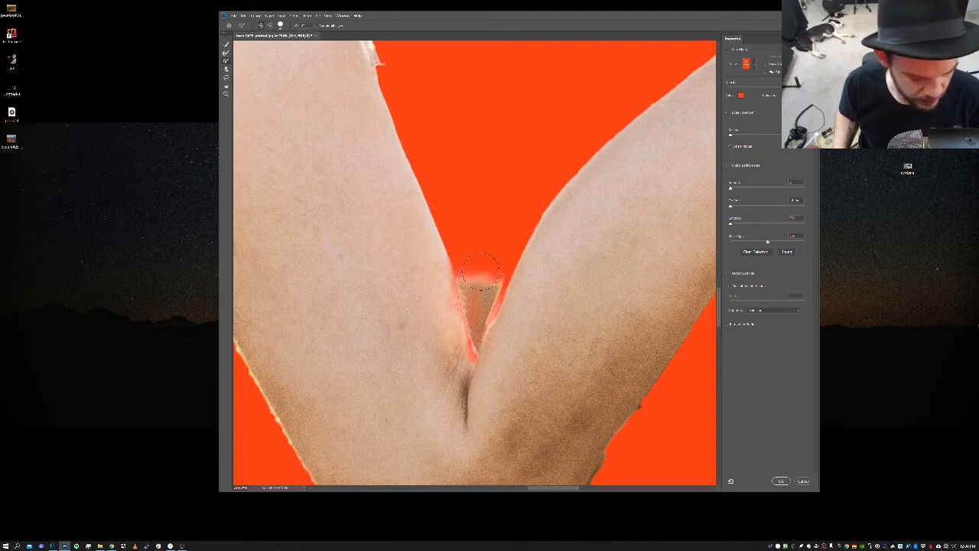
pyautogui.press('super')
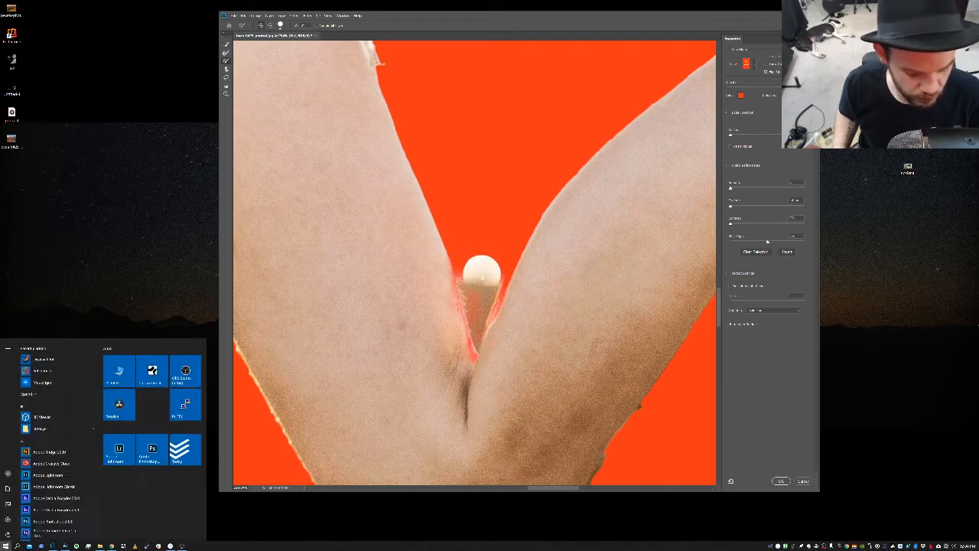
pyautogui.press('super')
pyautogui.keyDown('alt'); pyautogui.click(482, 275); pyautogui.keyUp('alt')
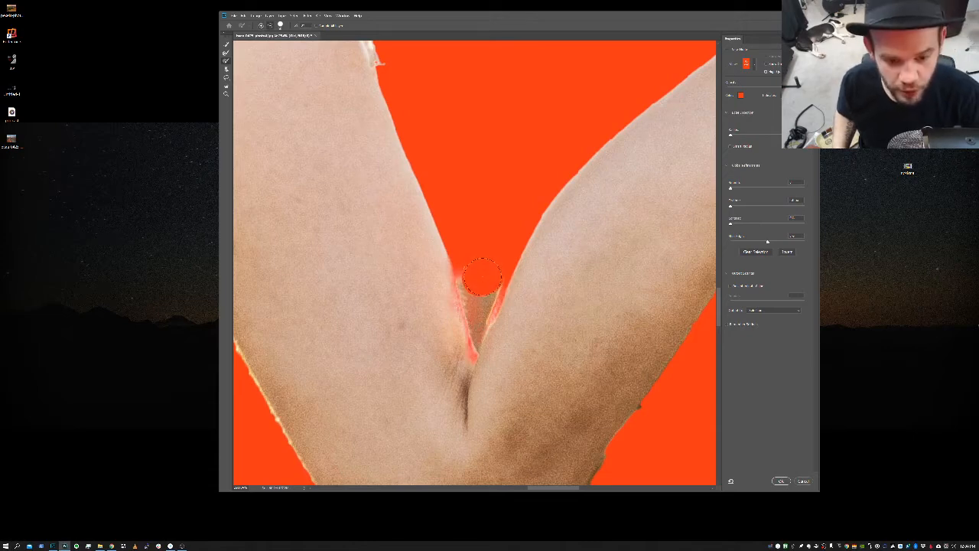
pyautogui.keyDown('alt'); pyautogui.click(483, 275); pyautogui.keyUp('alt')
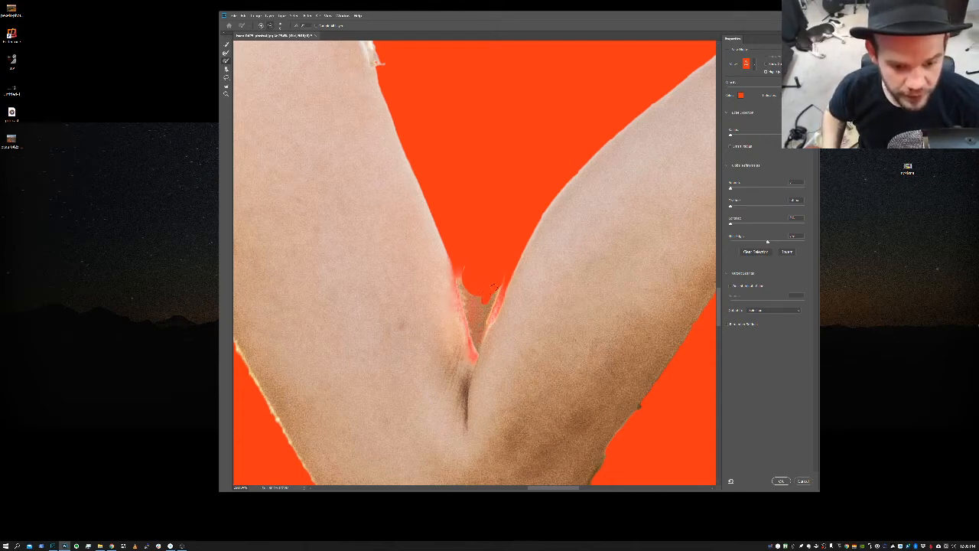
pyautogui.moveTo(498, 294); pyautogui.dragTo(479, 346)
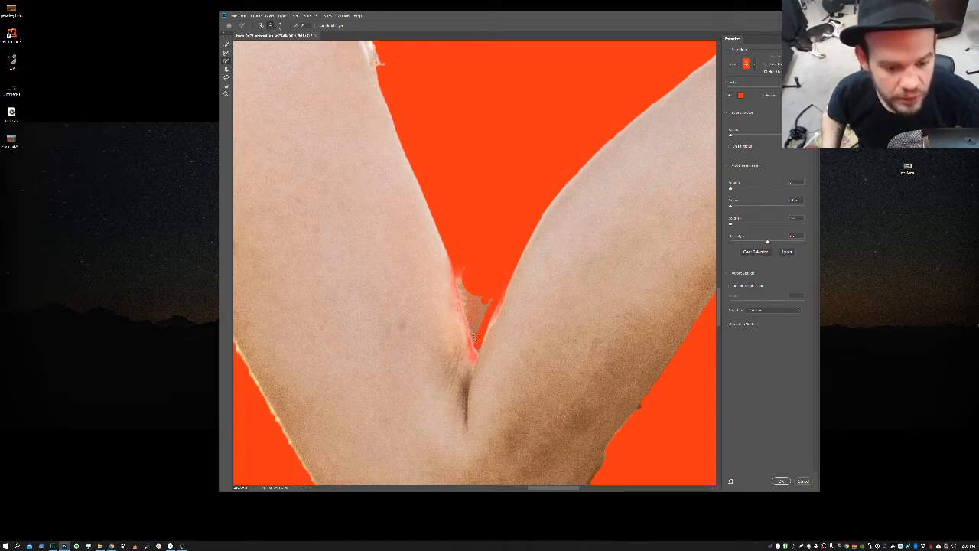
pyautogui.moveTo(468, 307); pyautogui.dragTo(465, 280)
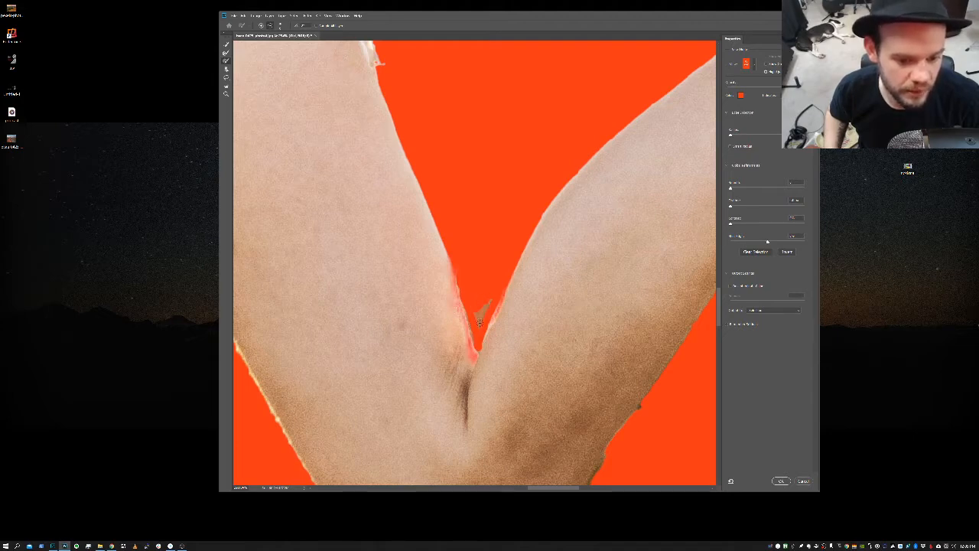
pyautogui.moveTo(483, 325)
pyautogui.mouseDown()
pyautogui.moveTo(501, 287)
pyautogui.moveTo(480, 334)
pyautogui.mouseUp()
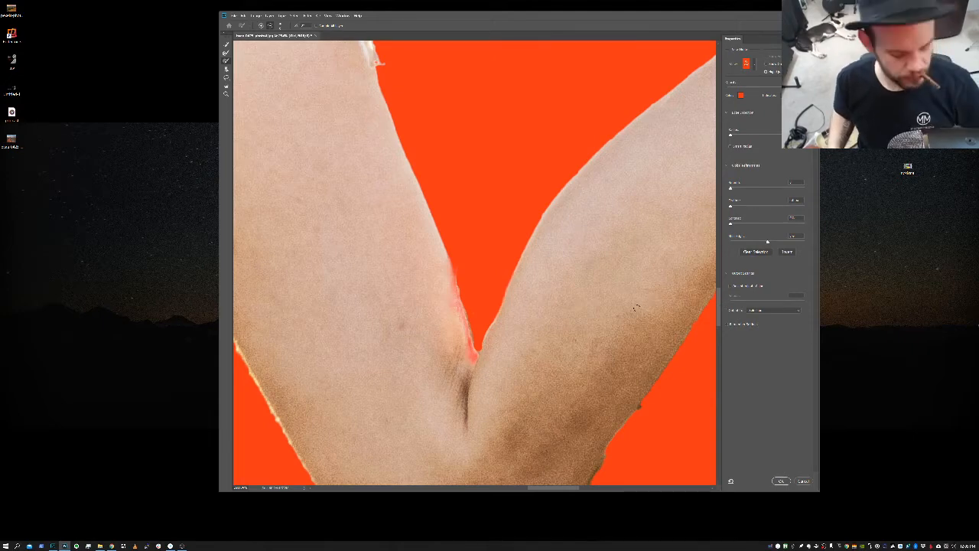
pyautogui.moveTo(540, 253); pyautogui.dragTo(504, 259)
pyautogui.moveTo(717, 285); pyautogui.dragTo(719, 236)
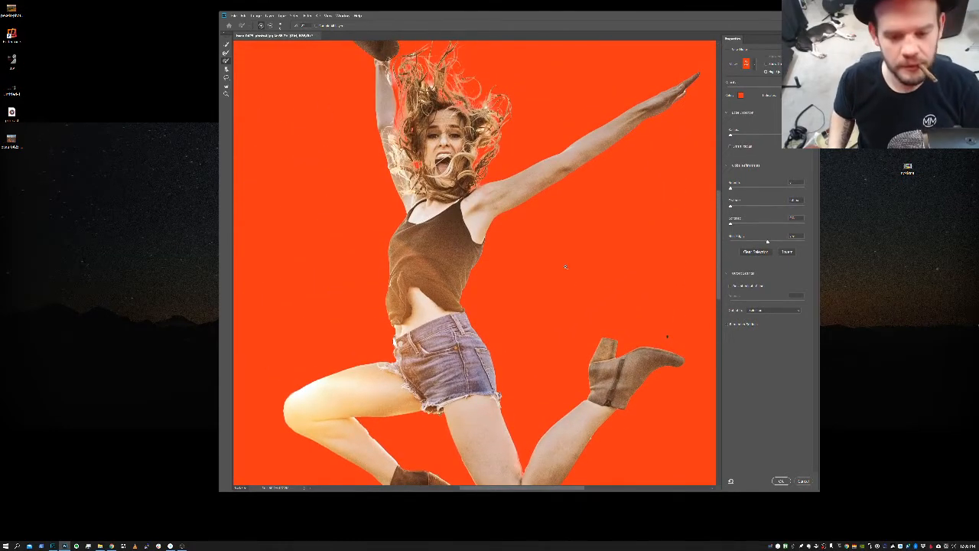
pyautogui.hotkey('ctrl', '0')
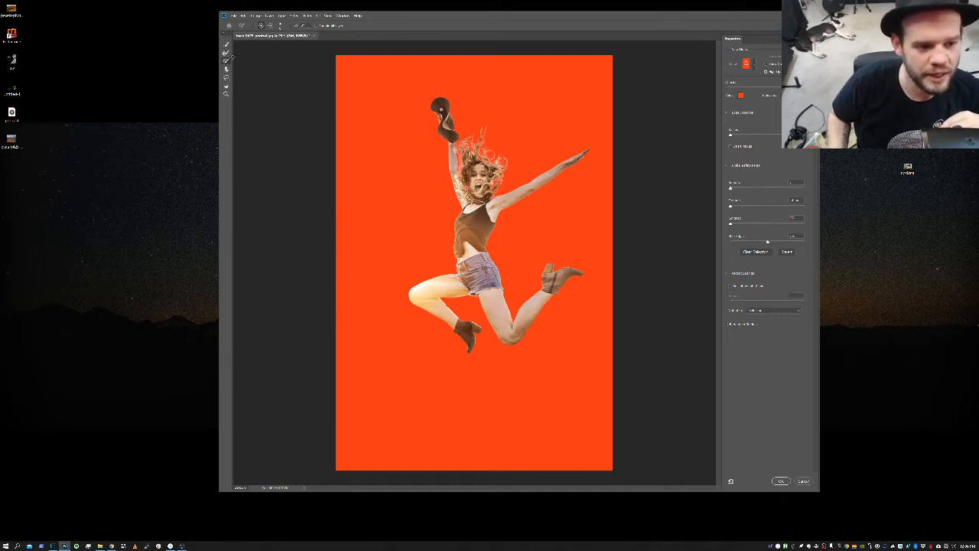
# Output the refined selection as a New Layer with Layer Mask and apply Select and Mask
pyautogui.click(226, 54)
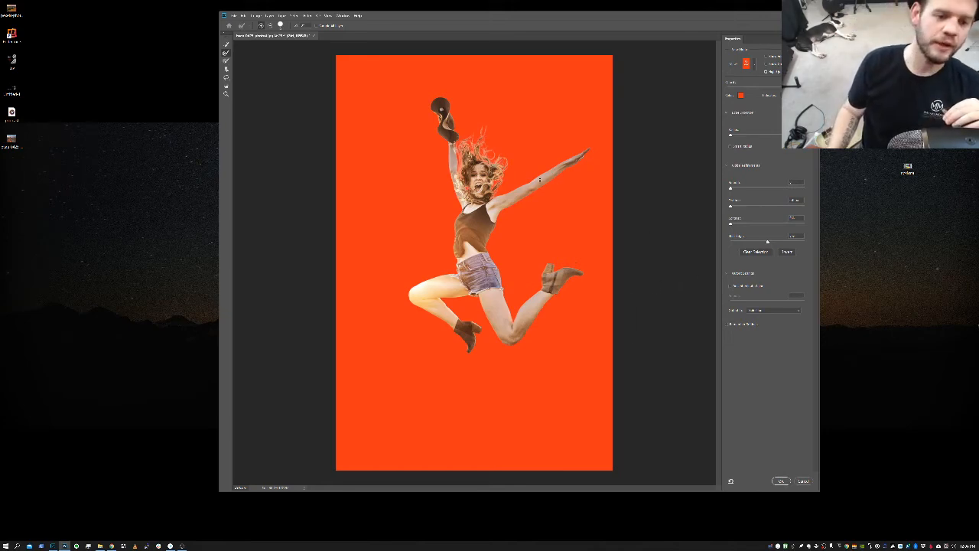
pyautogui.click(778, 311)
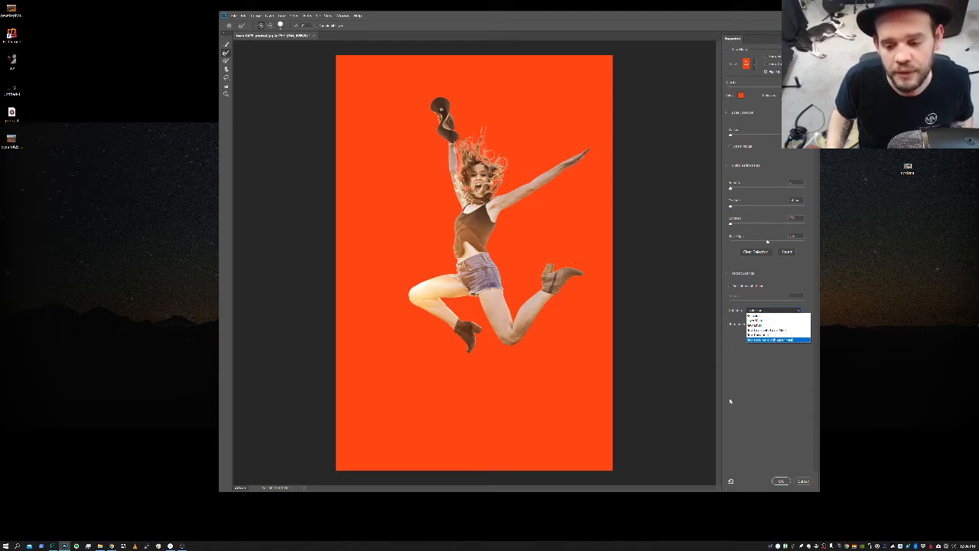
pyautogui.click(771, 339)
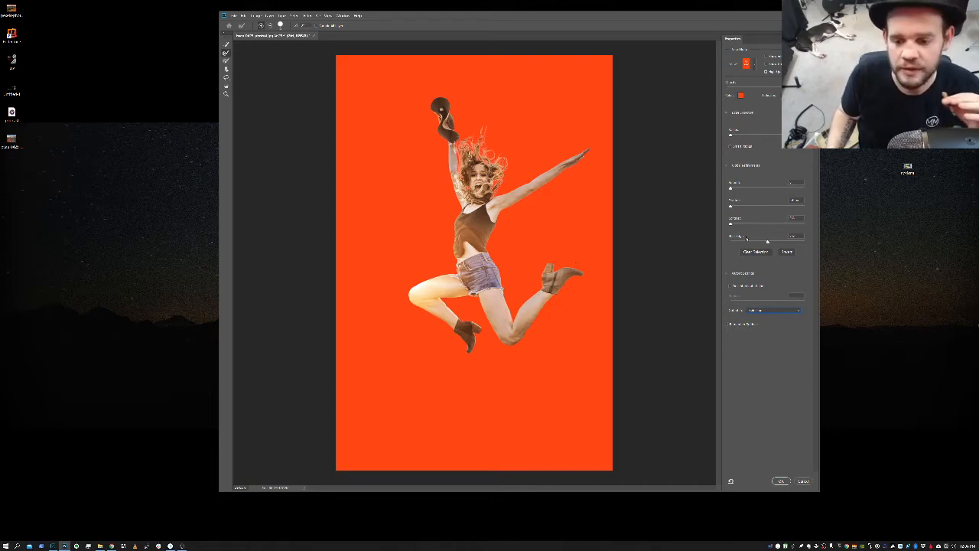
pyautogui.click(770, 312)
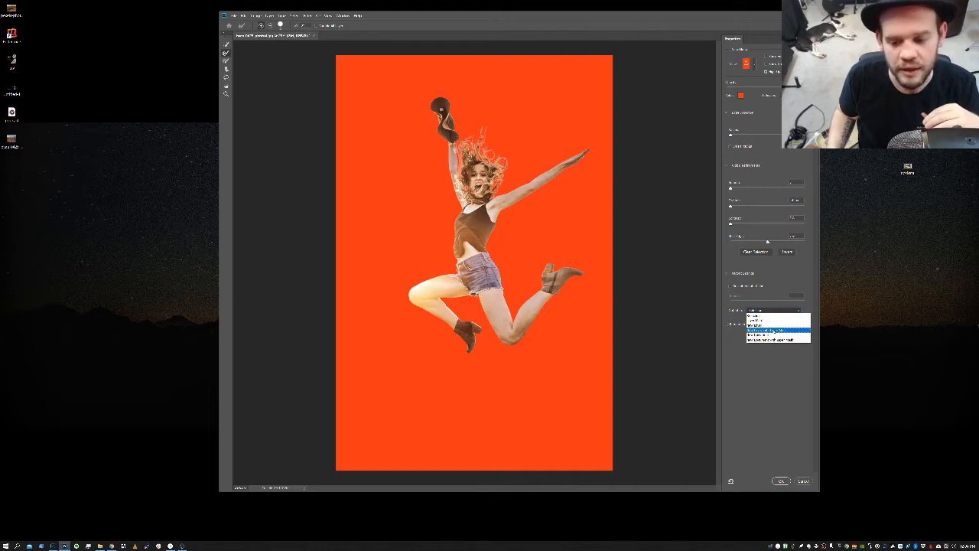
pyautogui.click(773, 330)
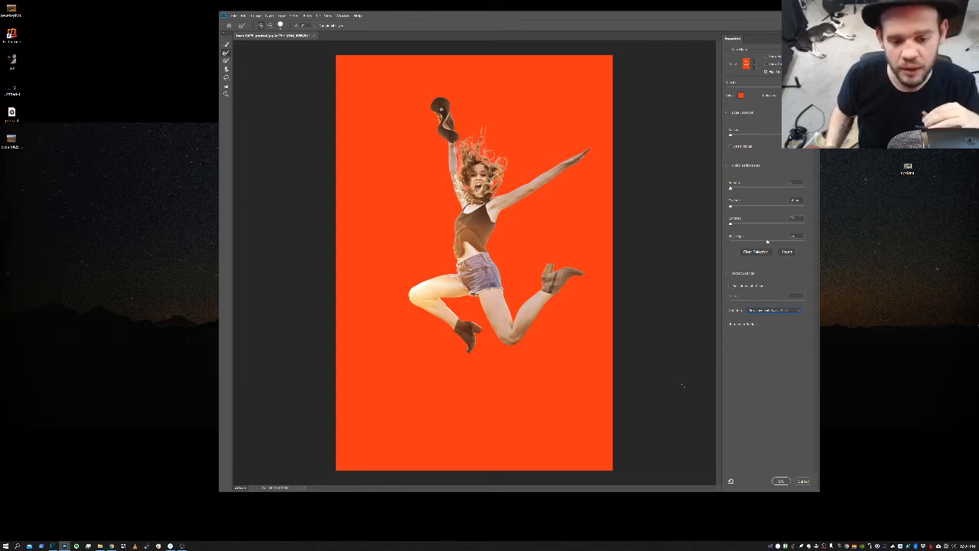
pyautogui.click(779, 480)
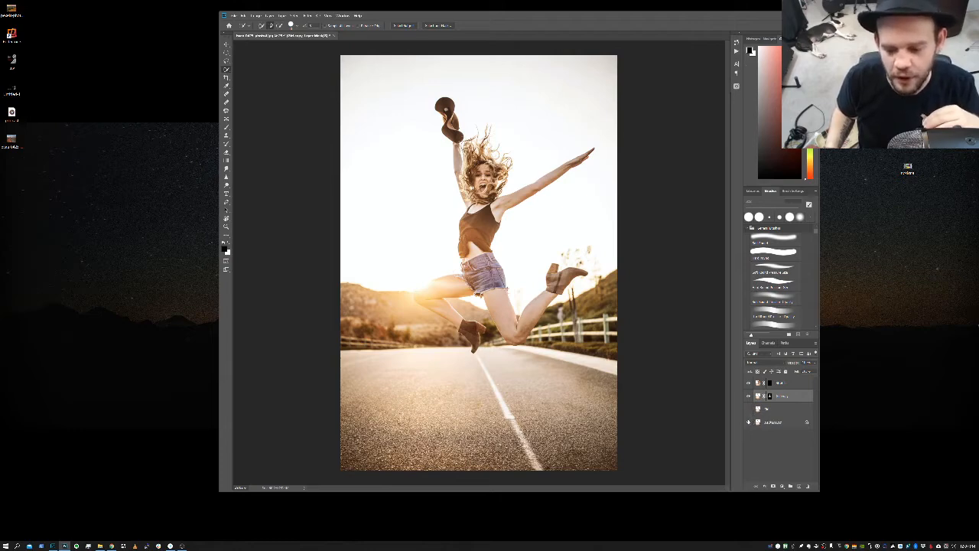
# Show only the new masked cutout layer and duplicate it
pyautogui.click(747, 381)
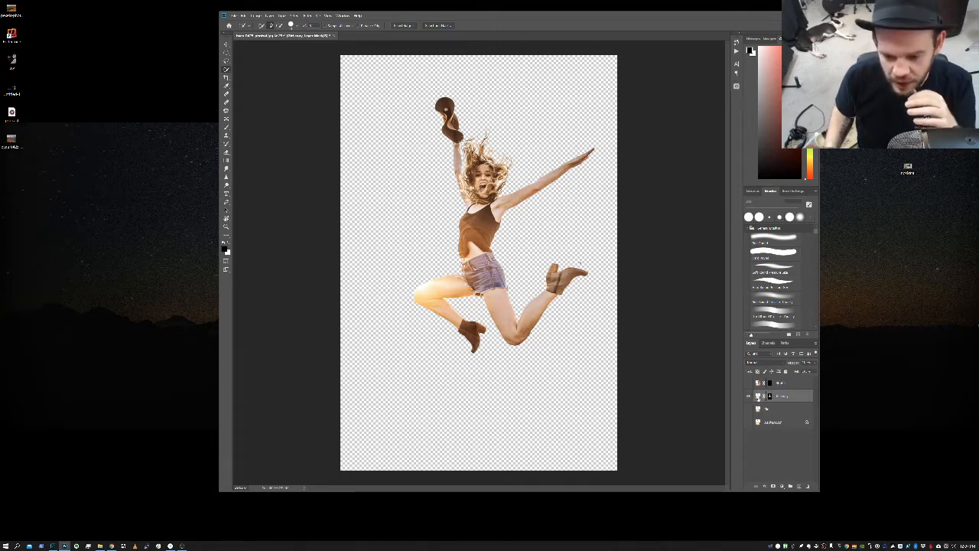
pyautogui.moveTo(786, 396); pyautogui.dragTo(798, 486)
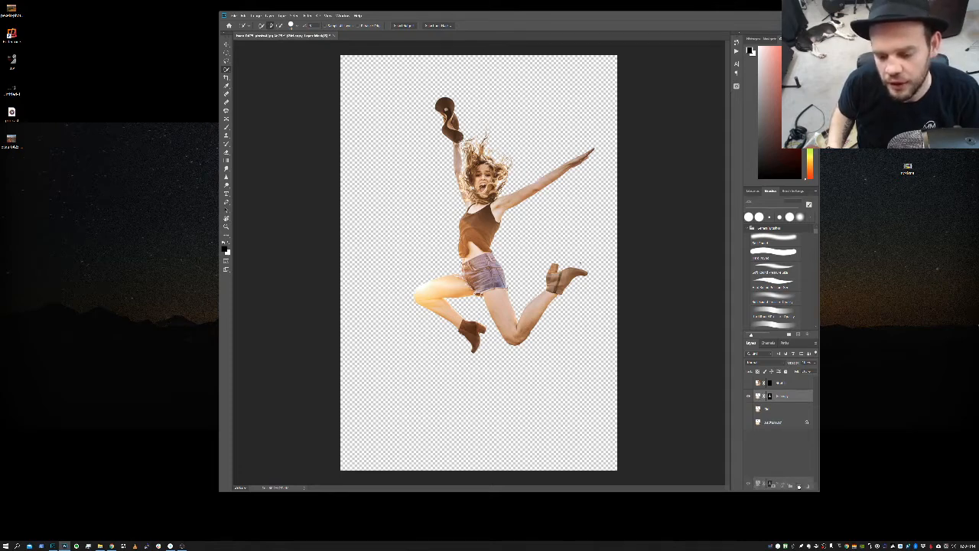
pyautogui.moveTo(798, 486); pyautogui.dragTo(800, 487)
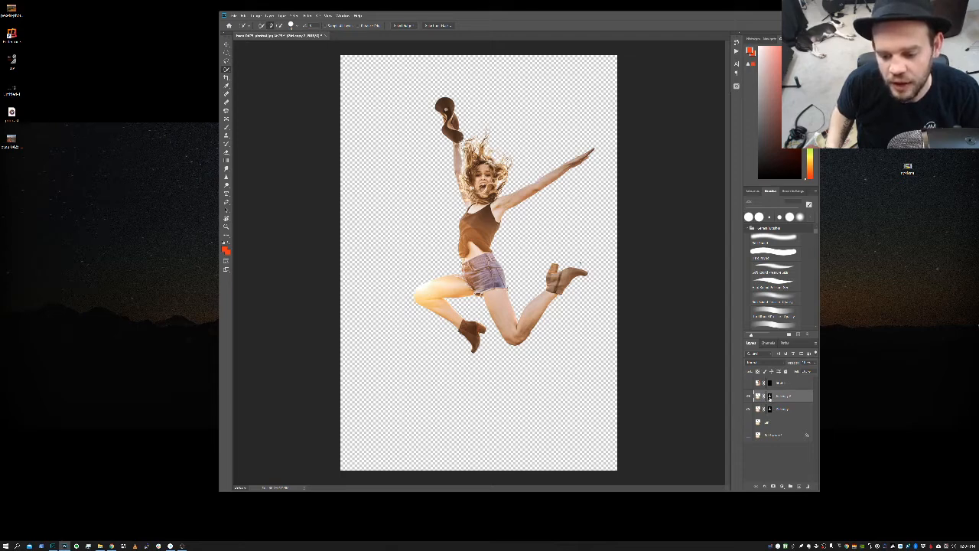
# Invert the image colours of the duplicated cutout layer and revert them
pyautogui.click(769, 396)
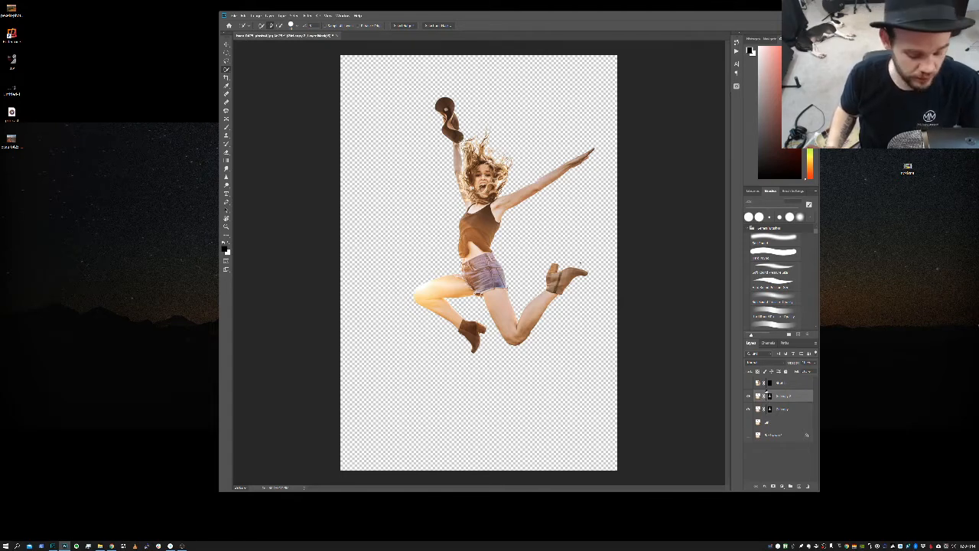
pyautogui.hotkey('alt', 'i')
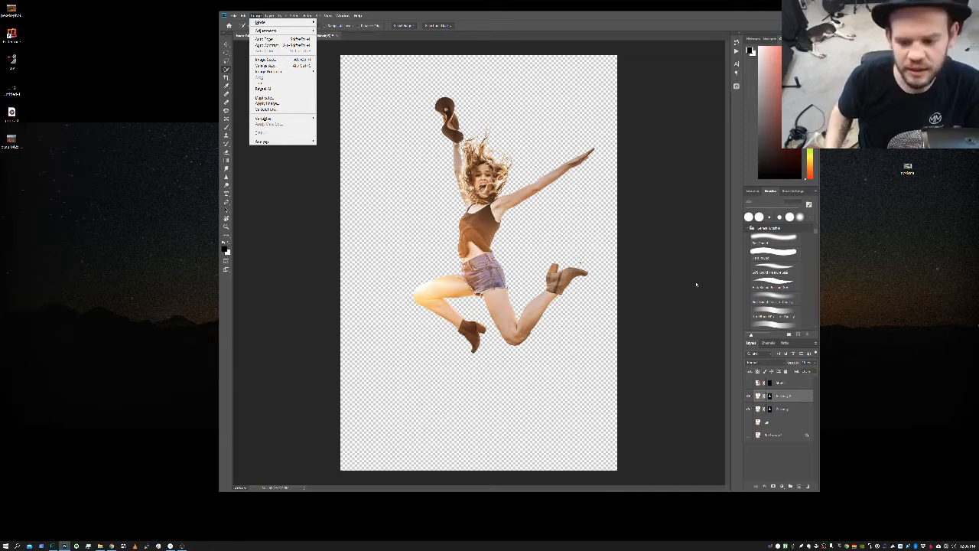
pyautogui.click(758, 396)
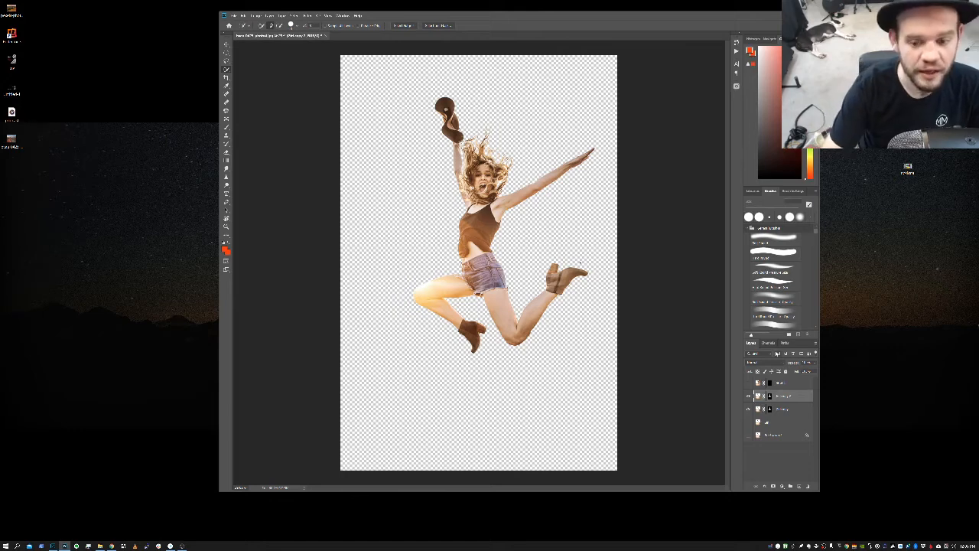
pyautogui.hotkey('ctrl', 'i')
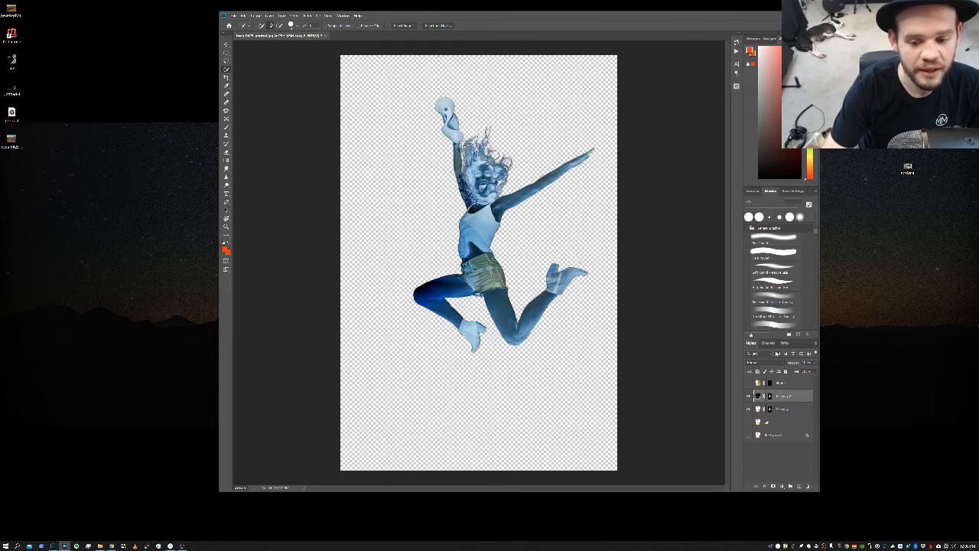
pyautogui.hotkey('ctrl', 'i')
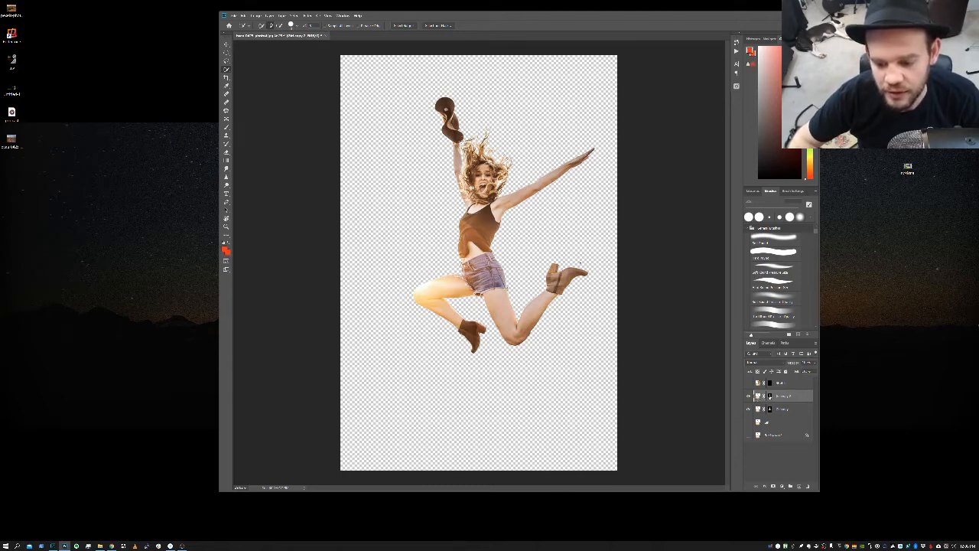
# Invert the duplicate layer's mask and hide the original cutout layer beneath it
pyautogui.click(770, 396)
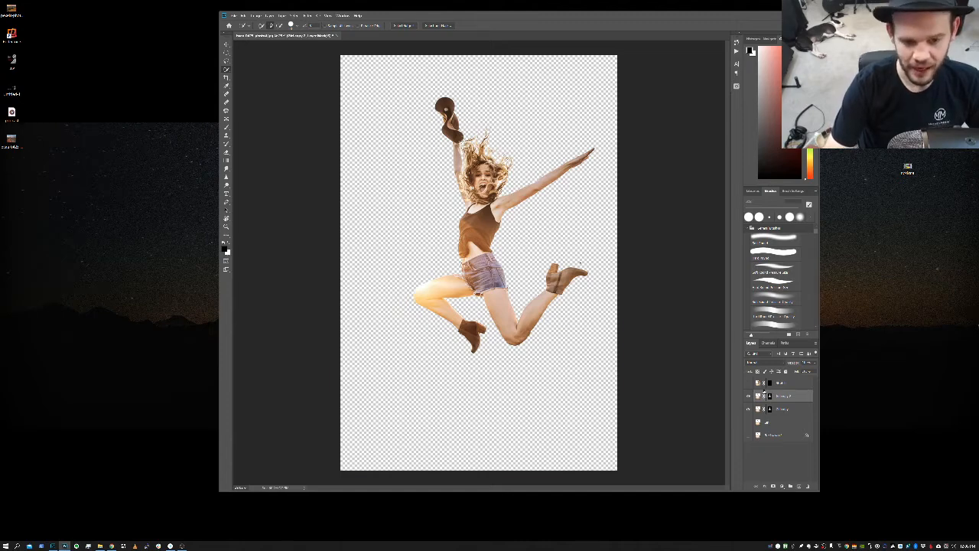
pyautogui.hotkey('ctrl', 'i')
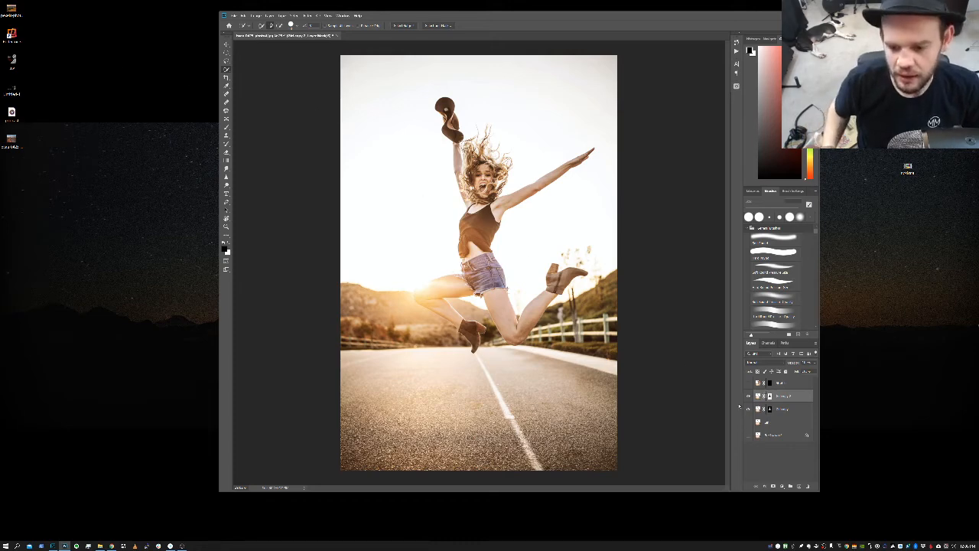
pyautogui.click(748, 410)
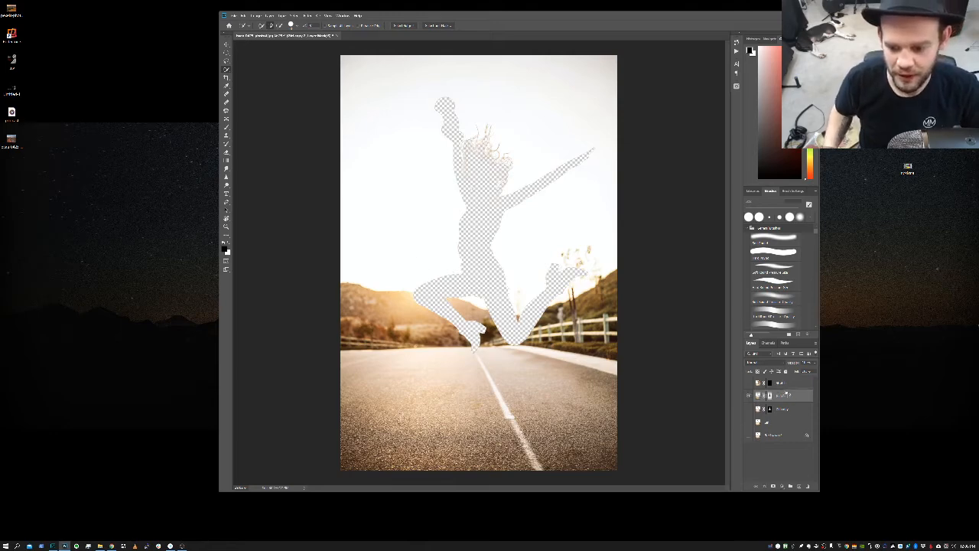
# Rename the layer with the inverted mask as BG
pyautogui.doubleClick(788, 396)
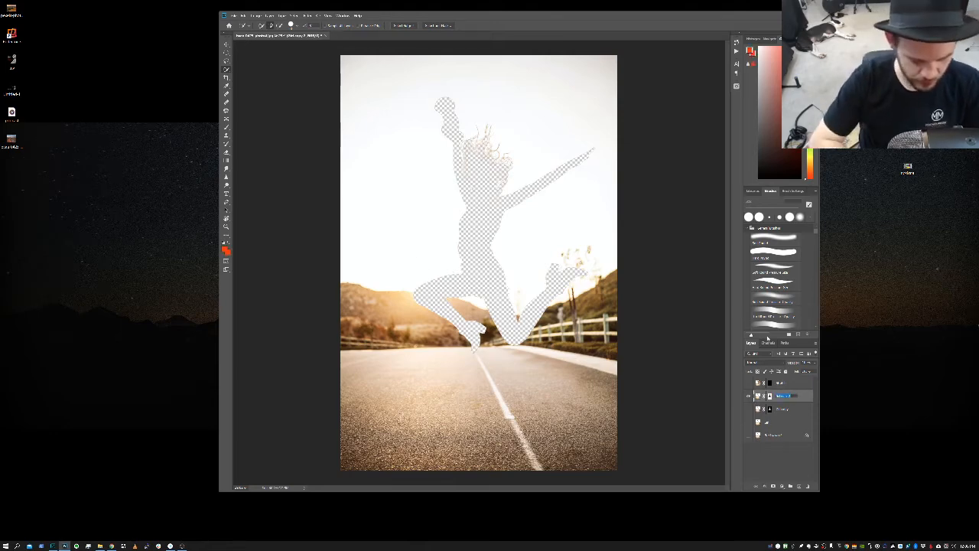
pyautogui.write('B')
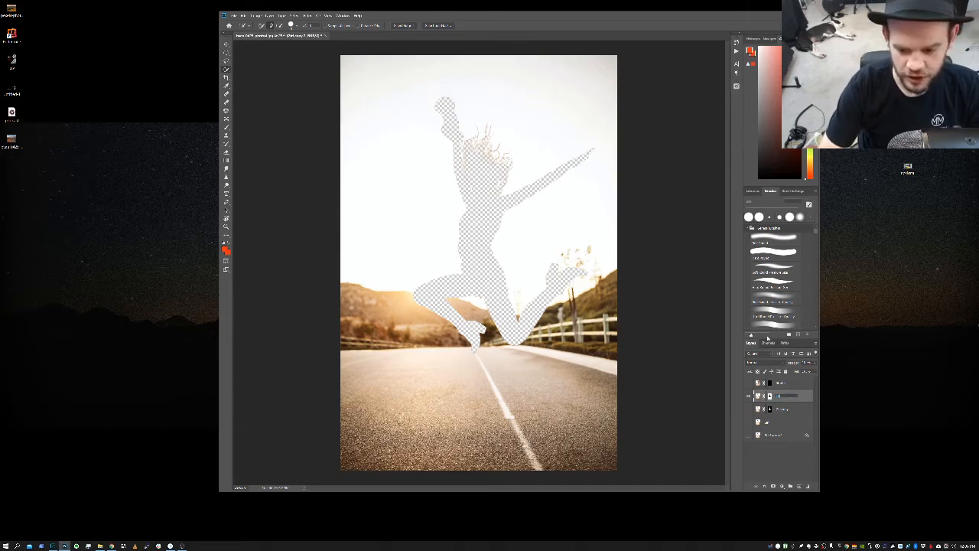
pyautogui.press('Return')
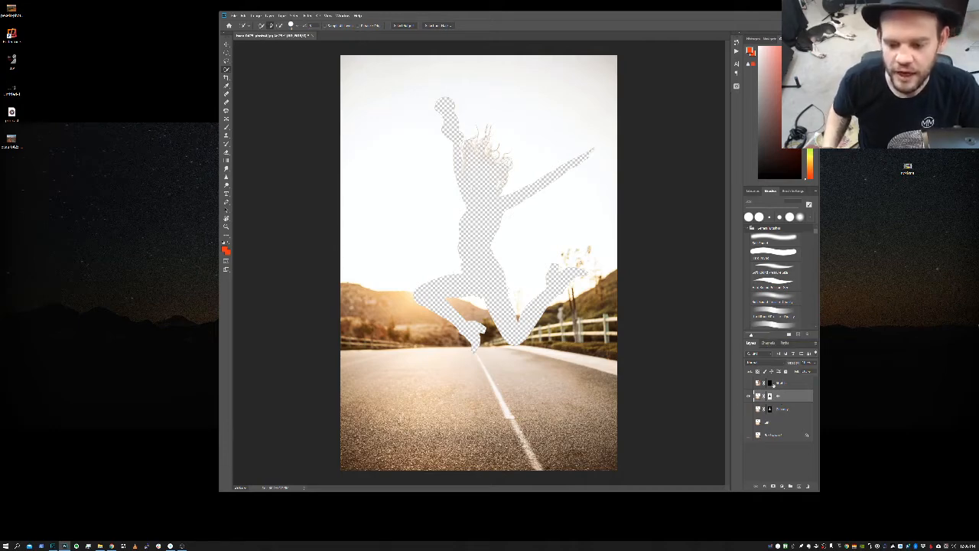
# Compare the background with the cutout layers shown and hidden, leaving only the BG layer on display
pyautogui.click(749, 382)
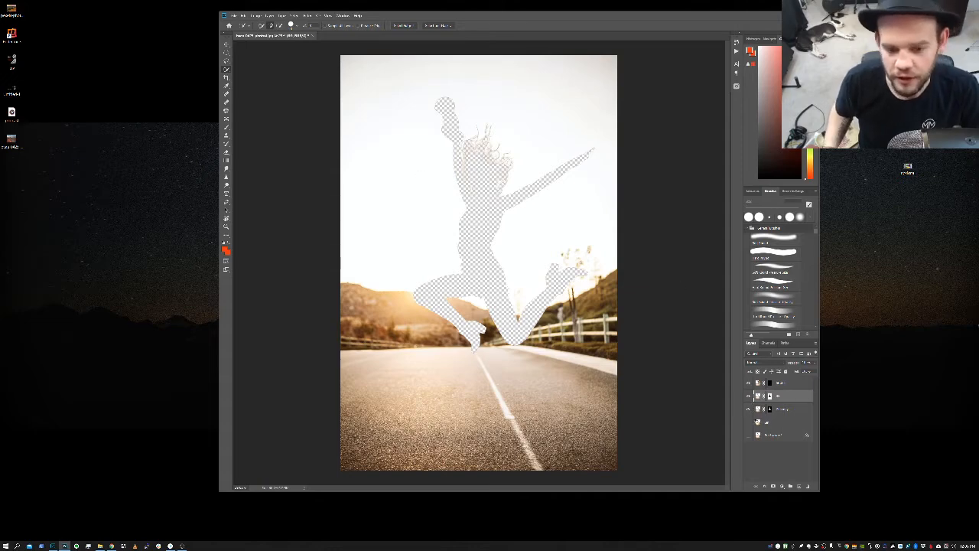
pyautogui.click(749, 410)
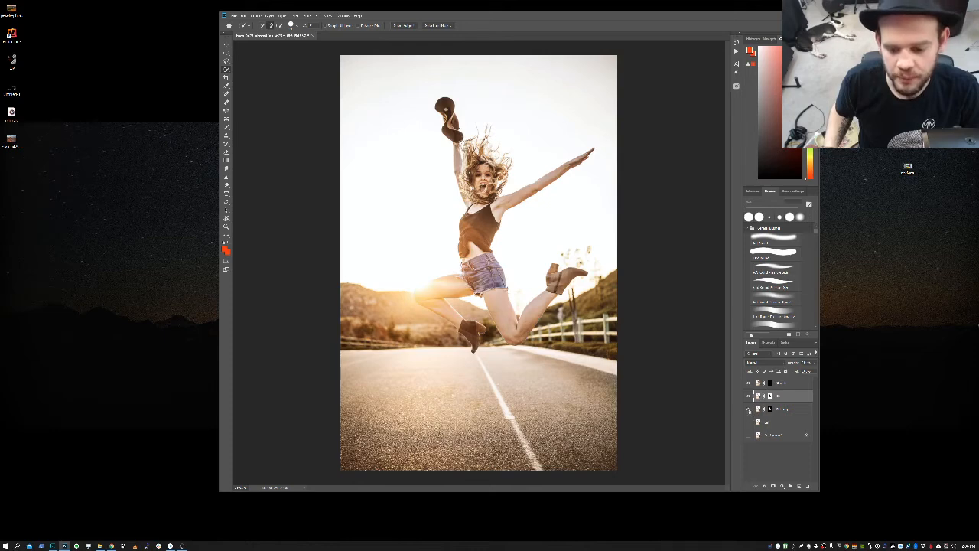
pyautogui.click(749, 383)
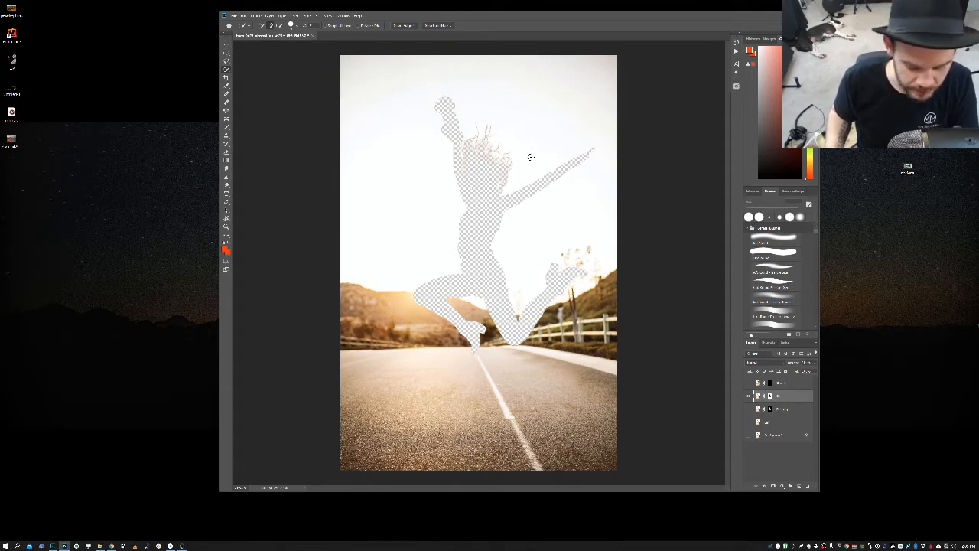
# Lasso loosely around the woman's silhouette on the BG layer and fill it with Content-Aware, using Color Adaptation and Normal mode
pyautogui.press('l')
pyautogui.moveTo(433, 90)
pyautogui.mouseDown()
pyautogui.moveTo(422, 100)
pyautogui.moveTo(448, 233)
pyautogui.moveTo(438, 262)
pyautogui.moveTo(407, 294)
pyautogui.moveTo(438, 339)
pyautogui.moveTo(493, 358)
pyautogui.moveTo(499, 344)
pyautogui.moveTo(529, 344)
pyautogui.moveTo(591, 284)
pyautogui.moveTo(596, 268)
pyautogui.moveTo(580, 254)
pyautogui.moveTo(527, 280)
pyautogui.moveTo(512, 230)
pyautogui.moveTo(587, 170)
pyautogui.moveTo(600, 146)
pyautogui.moveTo(581, 144)
pyautogui.moveTo(538, 172)
pyautogui.moveTo(472, 98)
pyautogui.moveTo(422, 82)
pyautogui.mouseUp()
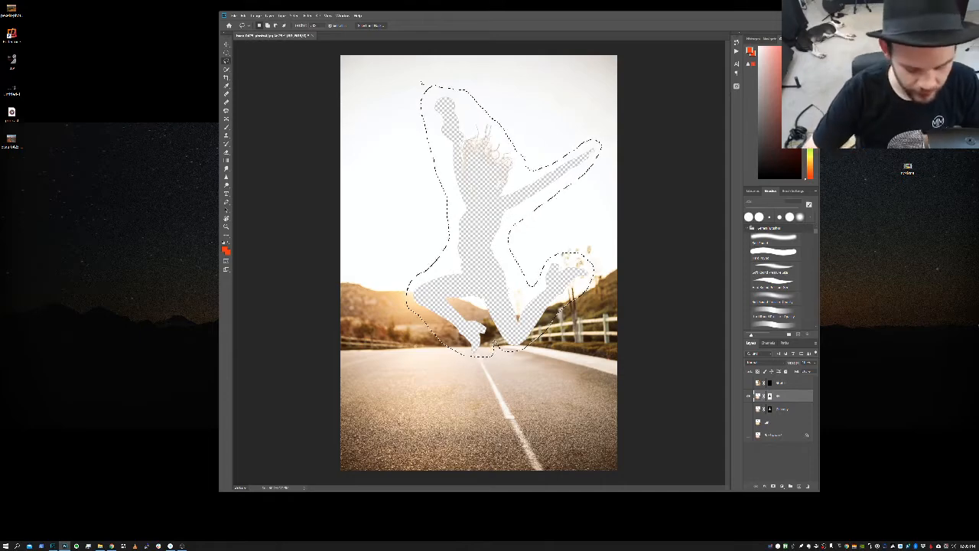
pyautogui.hotkey('shift', 'BackSpace')
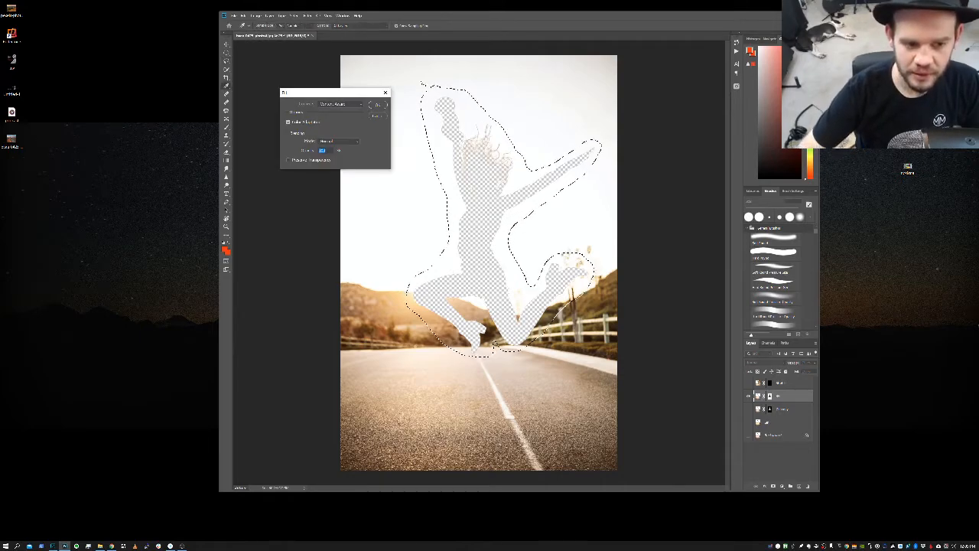
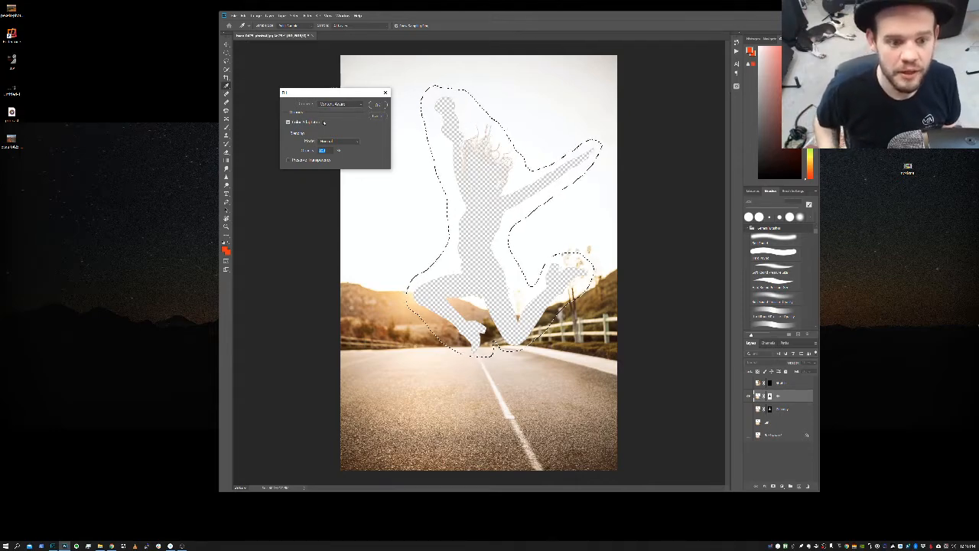
pyautogui.click(377, 105)
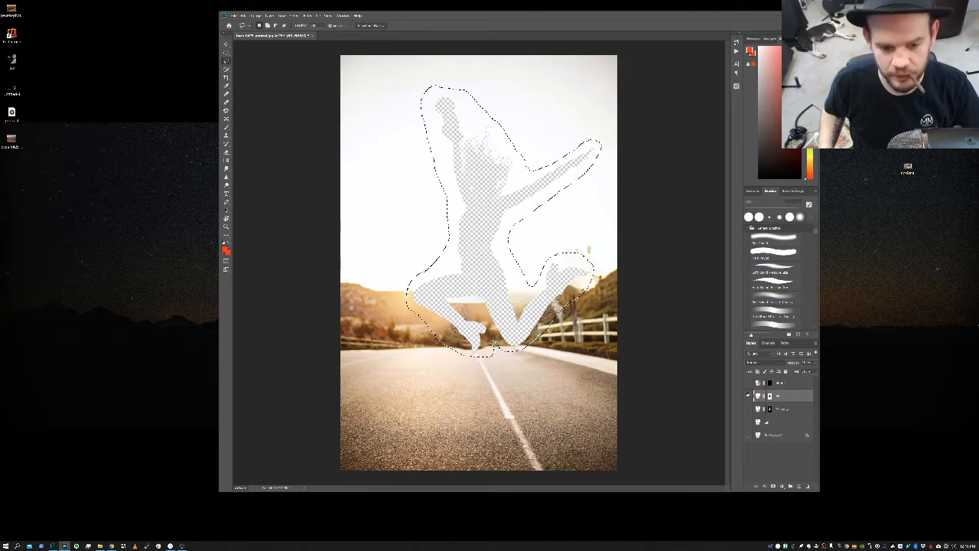
pyautogui.click(748, 395)
pyautogui.click(749, 395)
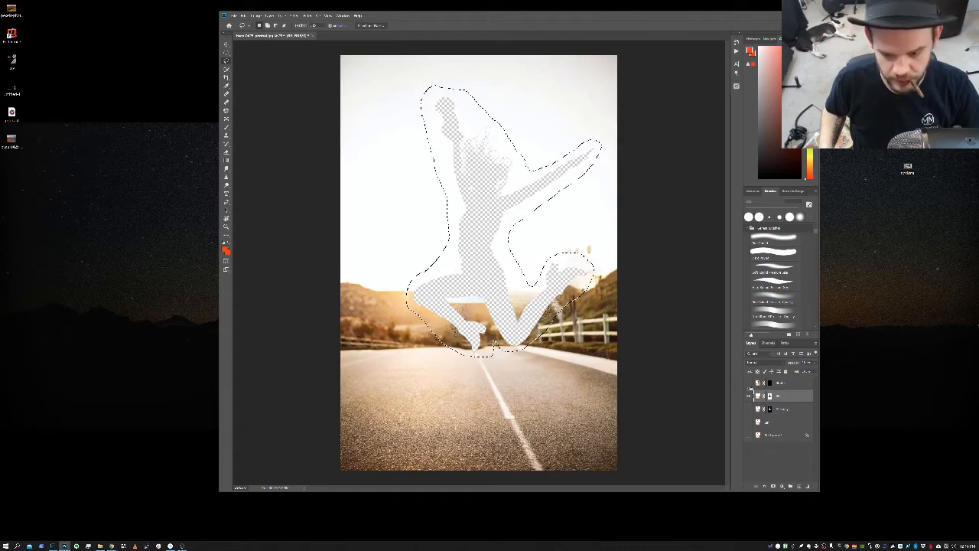
# Deselect the lasso outline and make the BG layer's image active instead of its mask
pyautogui.click(768, 396)
pyautogui.click(758, 397)
pyautogui.click(768, 396)
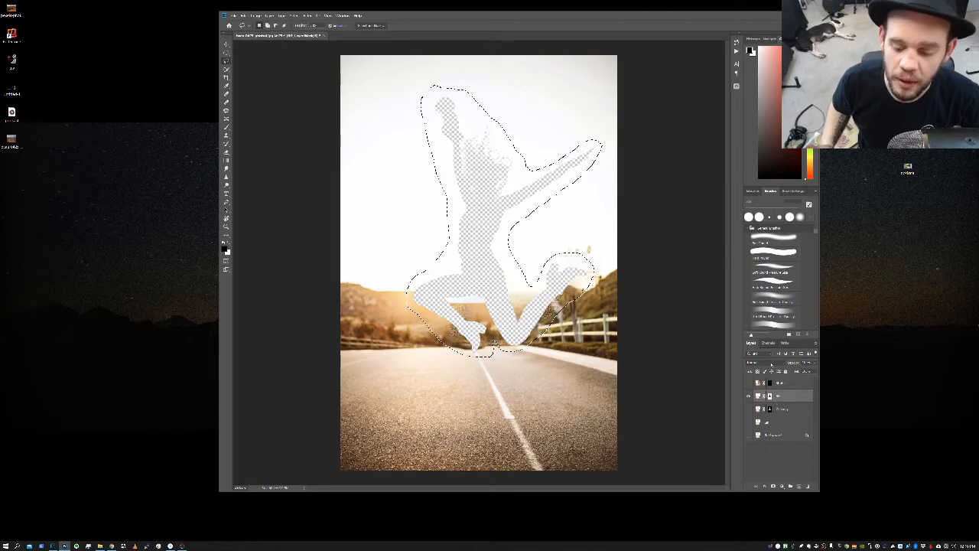
pyautogui.rightClick(785, 397)
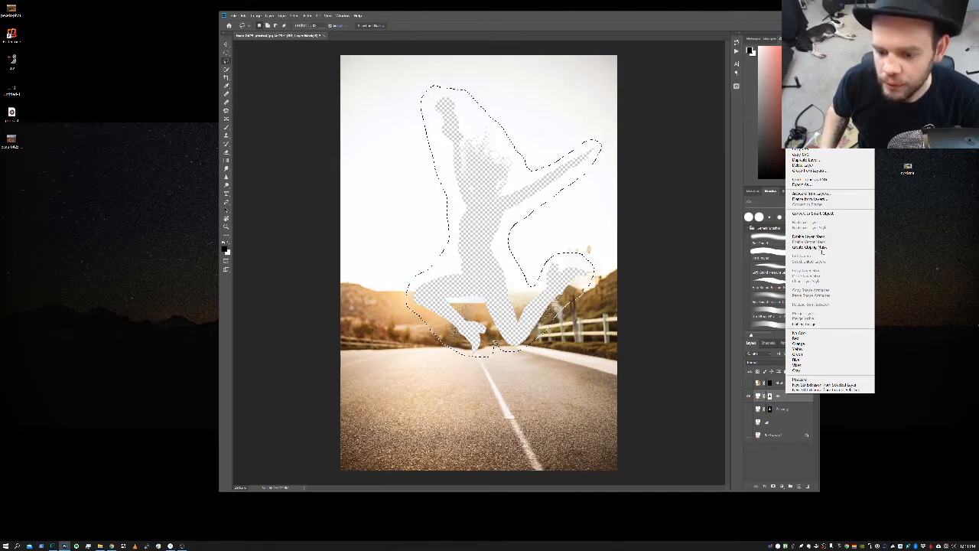
pyautogui.press('Escape')
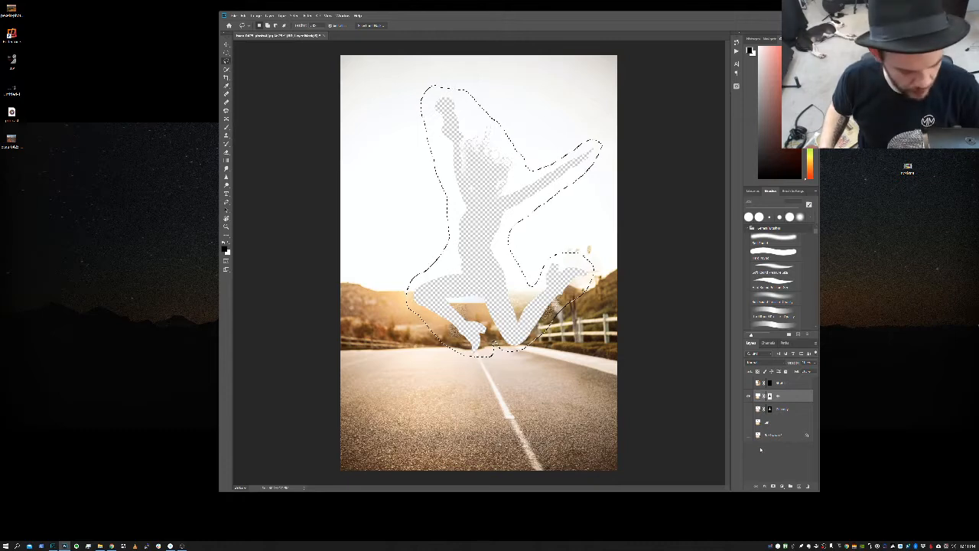
pyautogui.hotkey('ctrl', 'd')
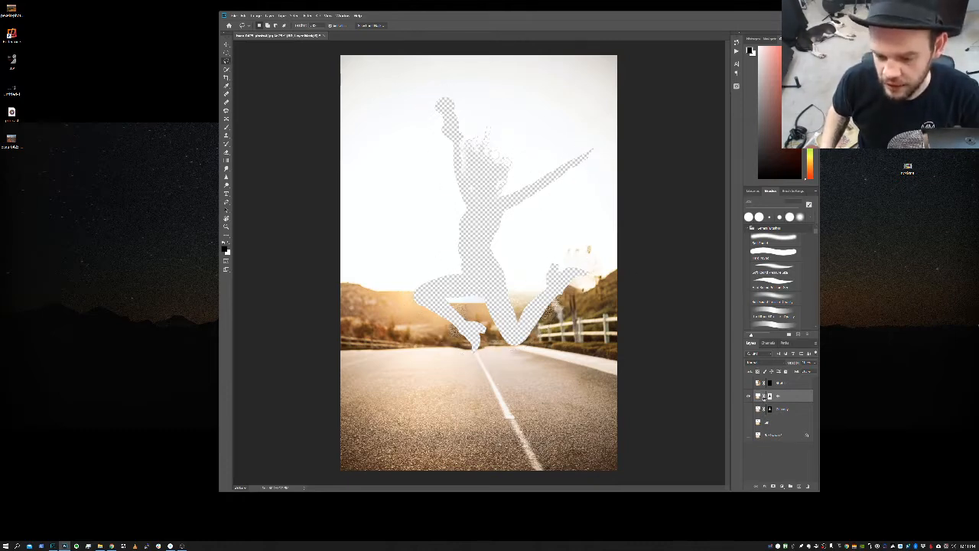
pyautogui.click(759, 397)
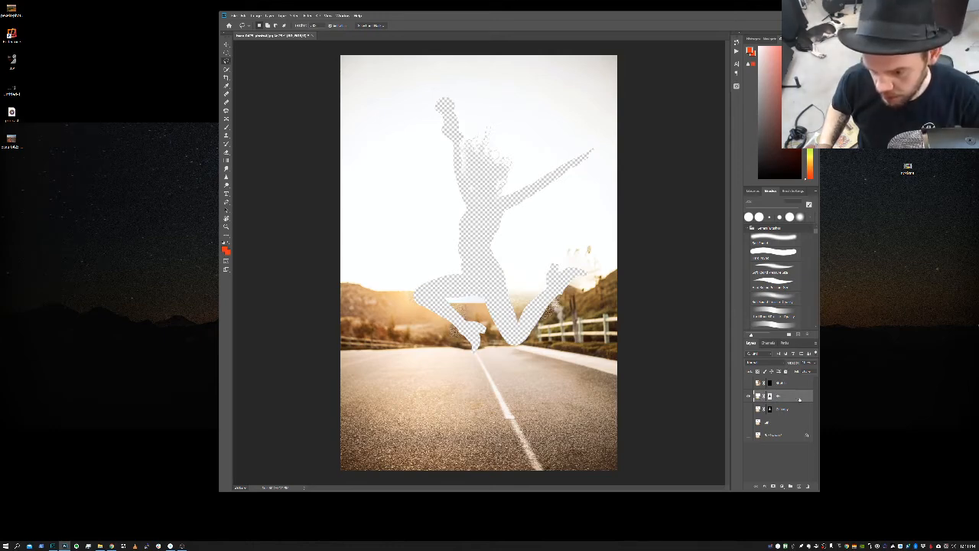
pyautogui.rightClick(798, 397)
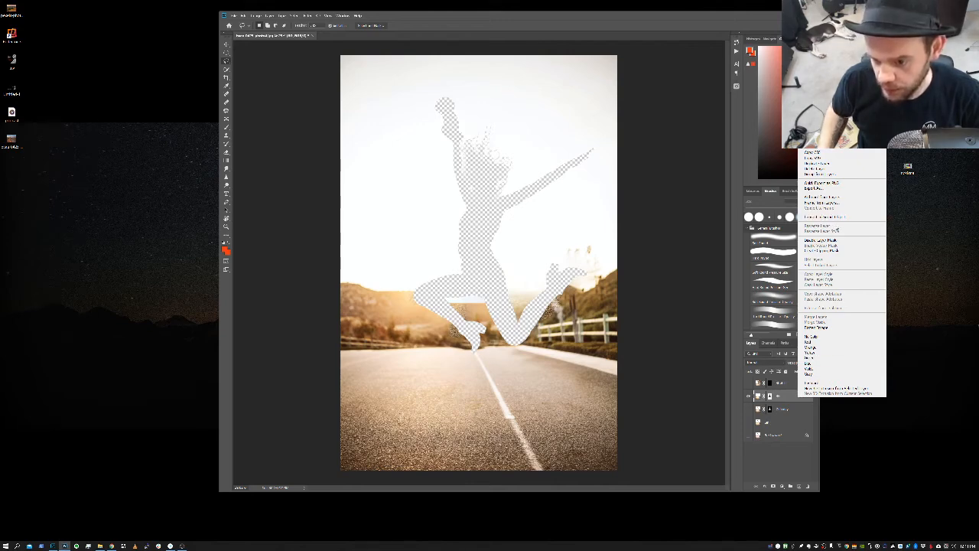
pyautogui.click(784, 392)
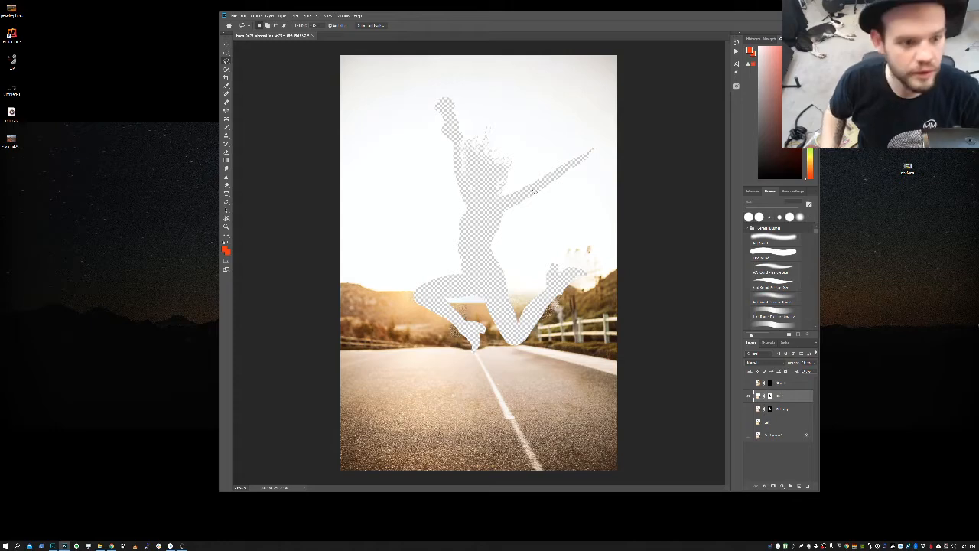
# Run Apply Image on the BG layer's image with the merged layers as source and Multiply blending
pyautogui.click(271, 15)
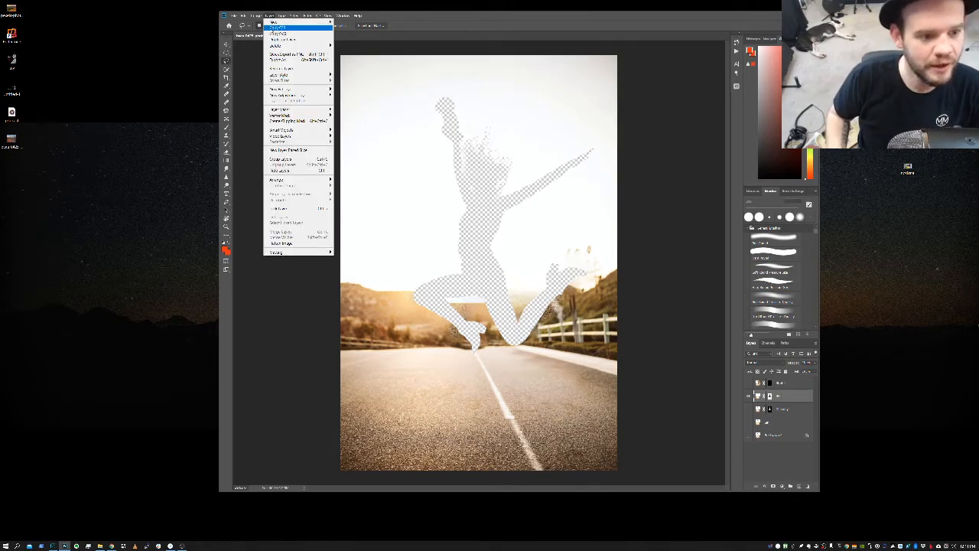
pyautogui.moveTo(256, 16)
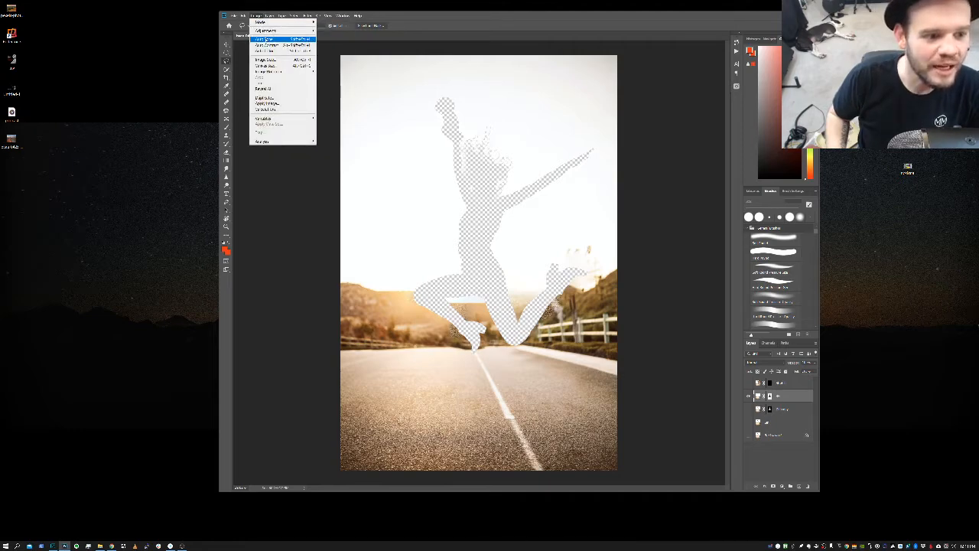
pyautogui.click(283, 103)
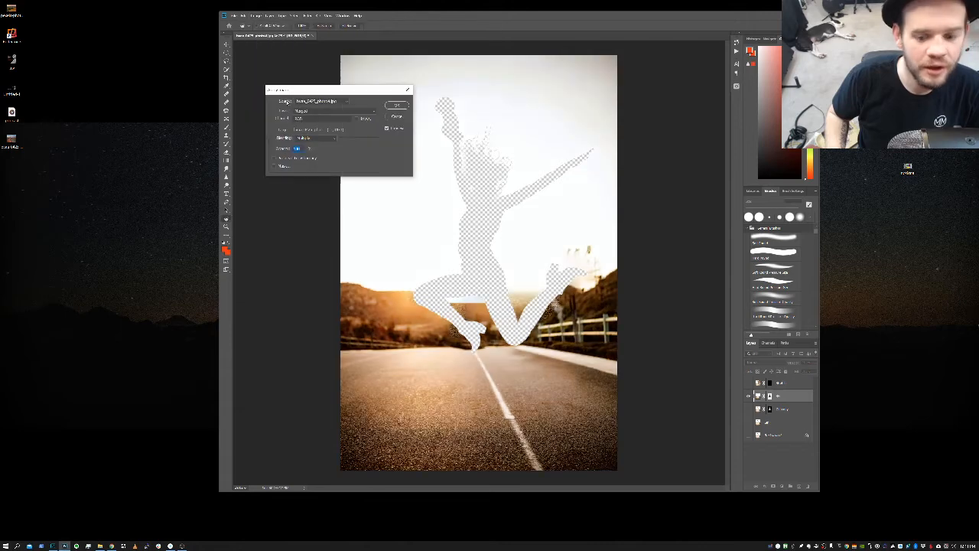
pyautogui.click(397, 106)
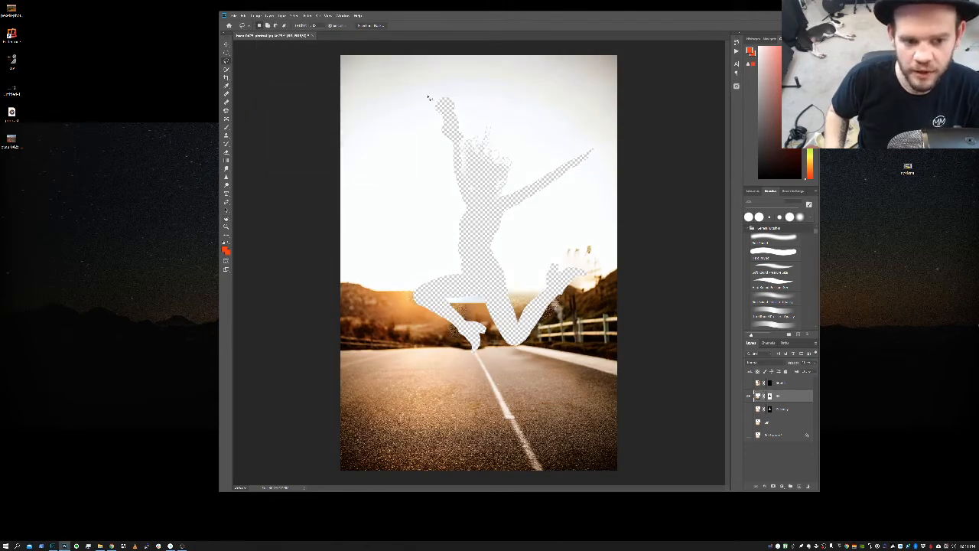
# Lasso loosely around the woman-shaped gap on the BG layer and fill it with Content-Aware, using Color Adaptation and Normal mode
pyautogui.moveTo(430, 93)
pyautogui.mouseDown()
pyautogui.moveTo(449, 212)
pyautogui.moveTo(419, 256)
pyautogui.moveTo(412, 296)
pyautogui.moveTo(424, 326)
pyautogui.moveTo(465, 352)
pyautogui.moveTo(534, 345)
pyautogui.moveTo(577, 308)
pyautogui.moveTo(600, 269)
pyautogui.moveTo(589, 249)
pyautogui.moveTo(572, 250)
pyautogui.moveTo(536, 281)
pyautogui.moveTo(521, 249)
pyautogui.moveTo(574, 197)
pyautogui.moveTo(600, 153)
pyautogui.moveTo(584, 140)
pyautogui.moveTo(540, 163)
pyautogui.moveTo(492, 107)
pyautogui.moveTo(427, 90)
pyautogui.mouseUp()
pyautogui.hotkey('shift', 'F5')
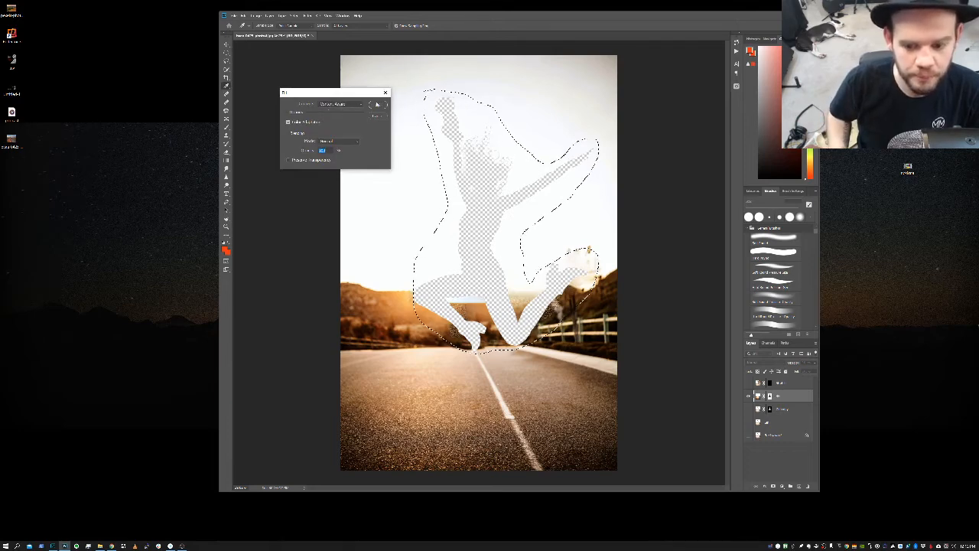
pyautogui.click(377, 105)
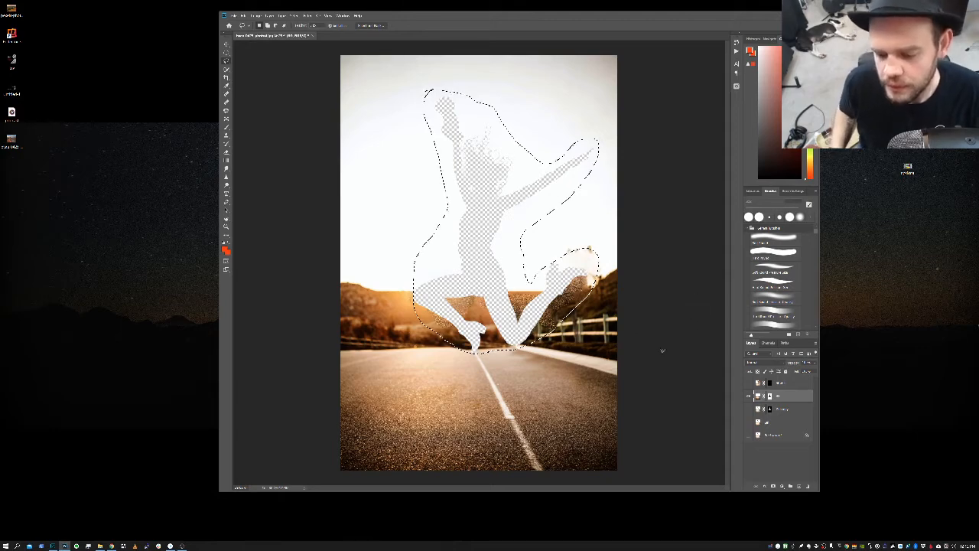
# Show the cutout woman layer together with the BG layer and clear the lasso selection
pyautogui.click(770, 396)
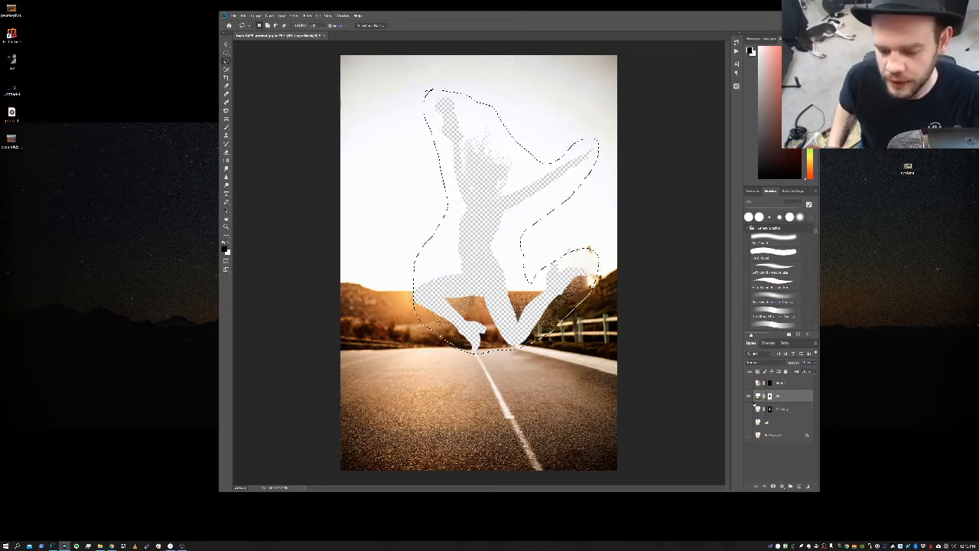
pyautogui.click(748, 408)
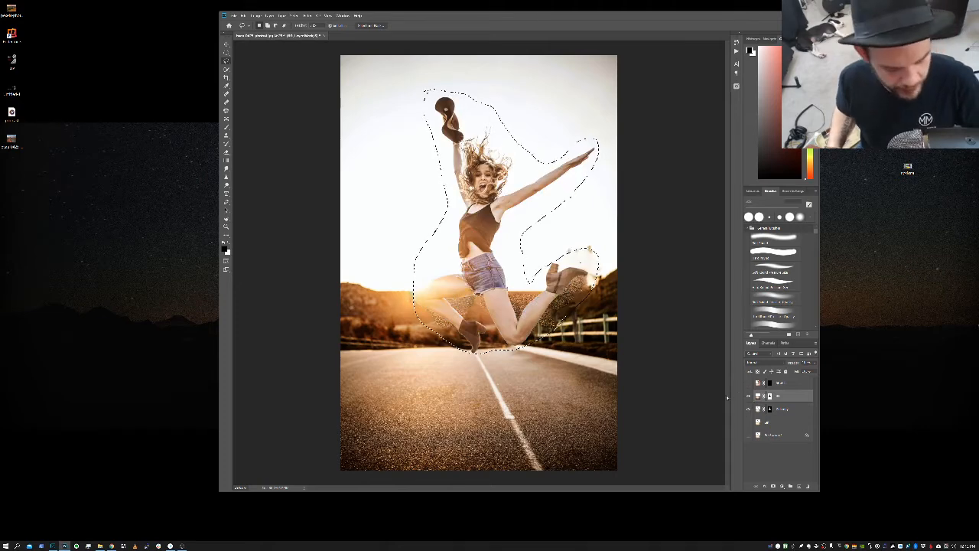
pyautogui.hotkey('ctrl', 'd')
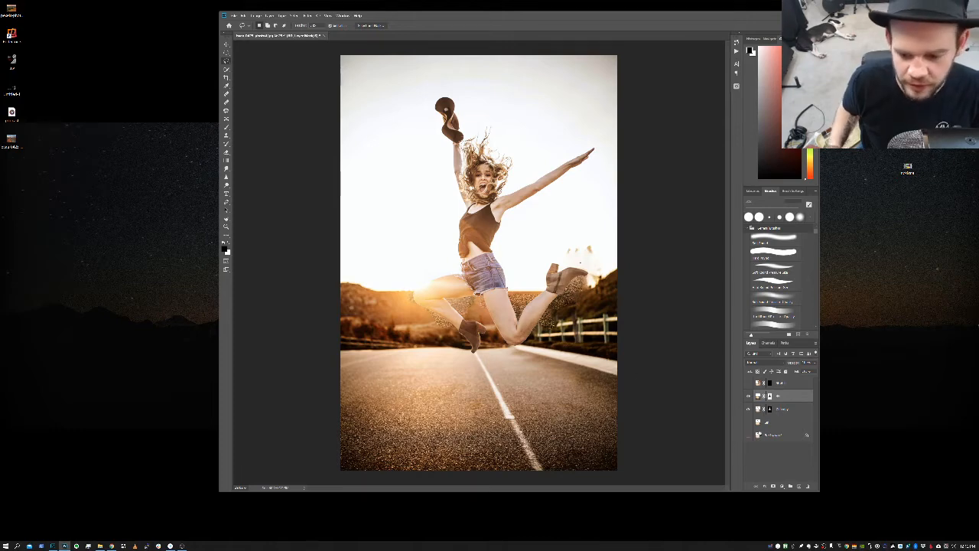
# Leave only the unmasked full-image copy above the Background layer on display and make it the active layer
pyautogui.click(748, 396)
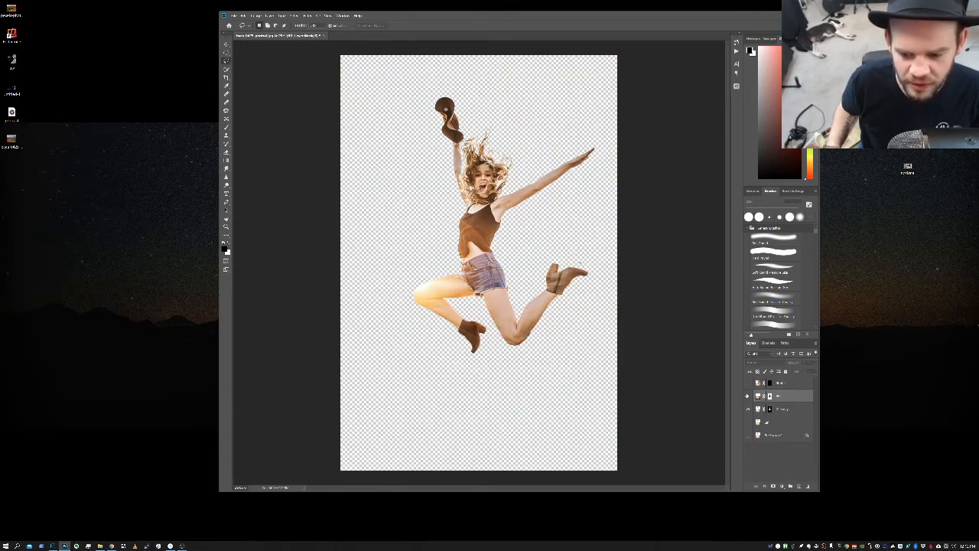
pyautogui.click(748, 396)
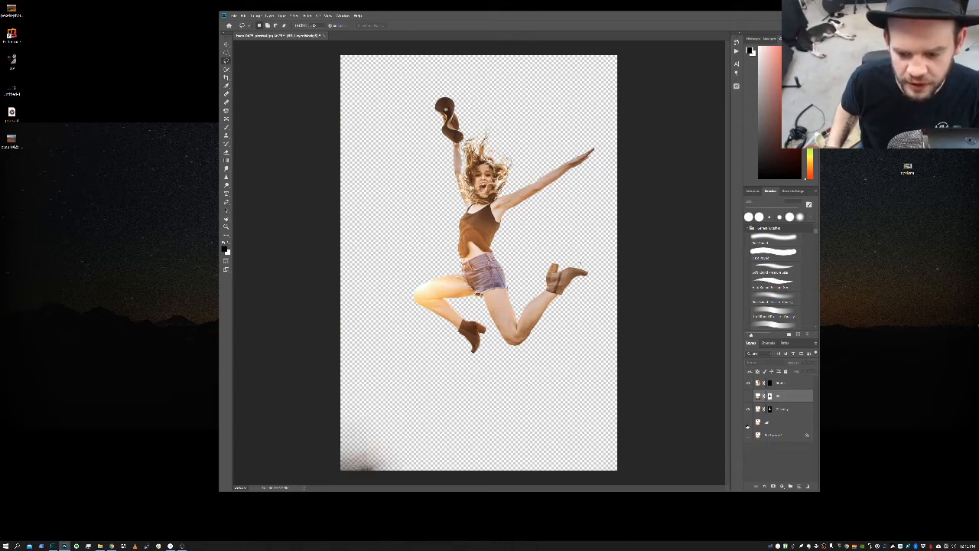
pyautogui.click(748, 434)
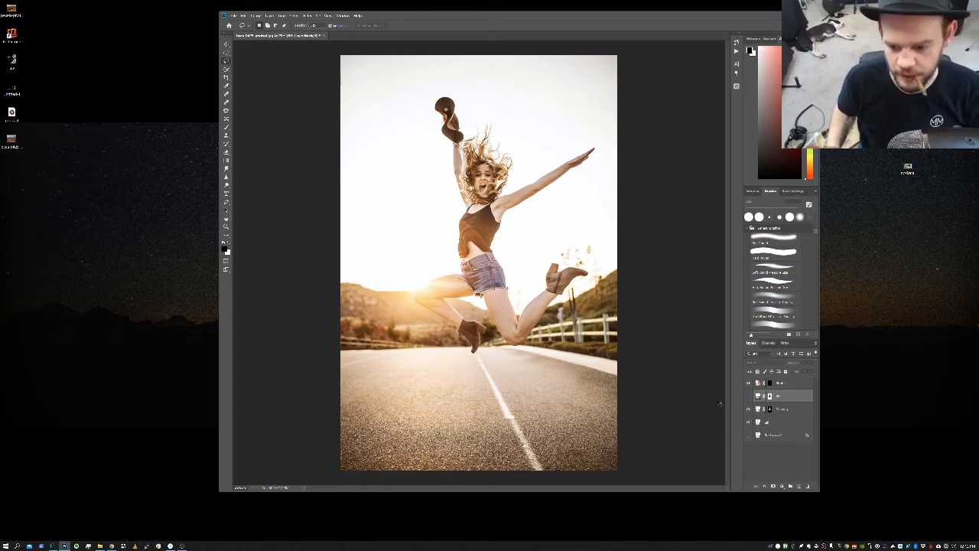
pyautogui.click(748, 408)
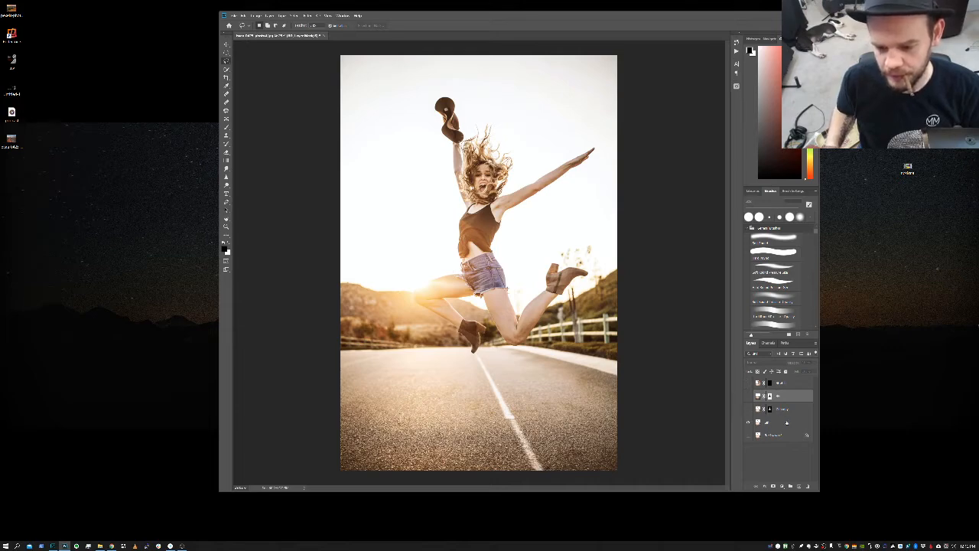
pyautogui.click(784, 423)
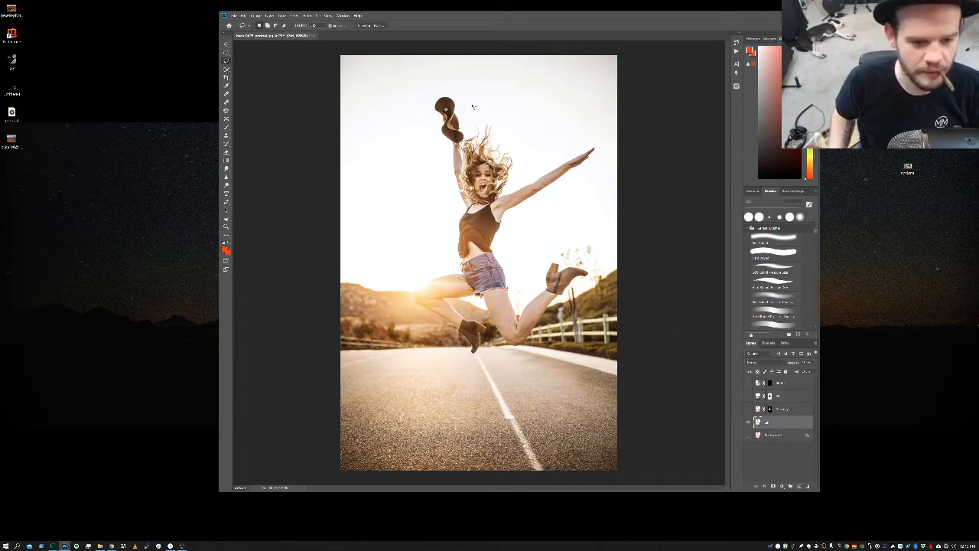
# Lasso loosely around the woman on the full-image copy and try a Content-Aware fill, undoing the fill to keep the selection
pyautogui.moveTo(465, 89)
pyautogui.mouseDown()
pyautogui.moveTo(457, 78)
pyautogui.moveTo(425, 111)
pyautogui.moveTo(455, 244)
pyautogui.moveTo(424, 261)
pyautogui.moveTo(409, 291)
pyautogui.moveTo(464, 361)
pyautogui.moveTo(528, 344)
pyautogui.moveTo(590, 261)
pyautogui.moveTo(546, 256)
pyautogui.moveTo(511, 234)
pyautogui.moveTo(601, 159)
pyautogui.moveTo(545, 158)
pyautogui.moveTo(468, 85)
pyautogui.mouseUp()
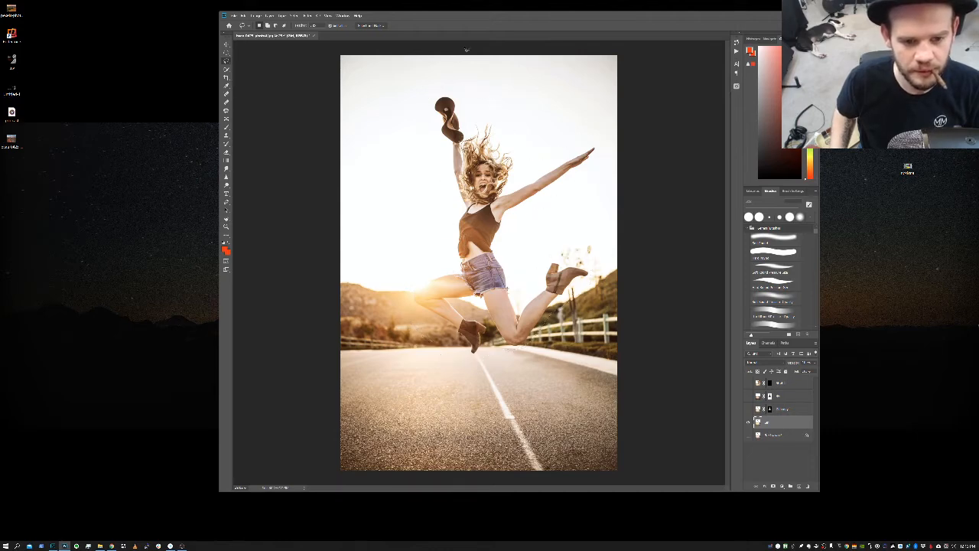
pyautogui.hotkey('shift', 'F5')
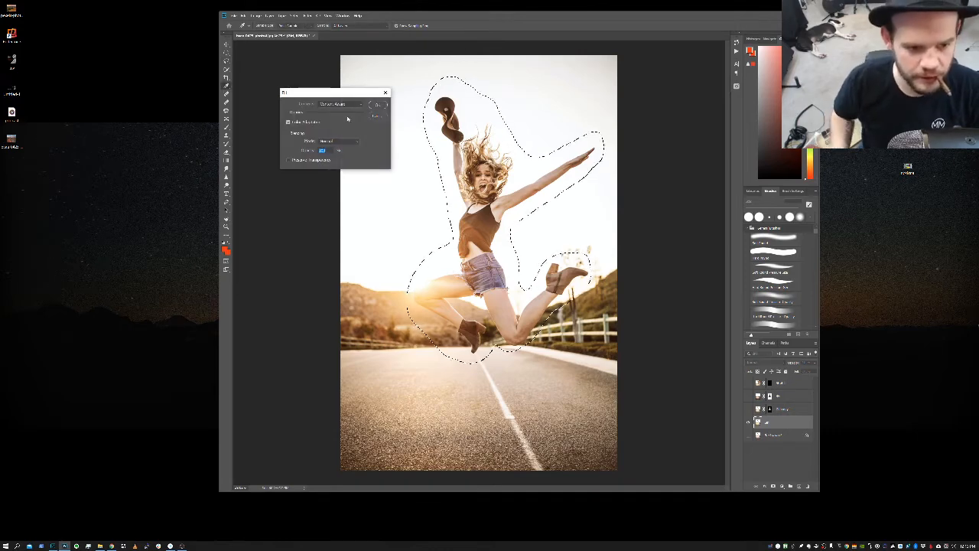
pyautogui.click(371, 104)
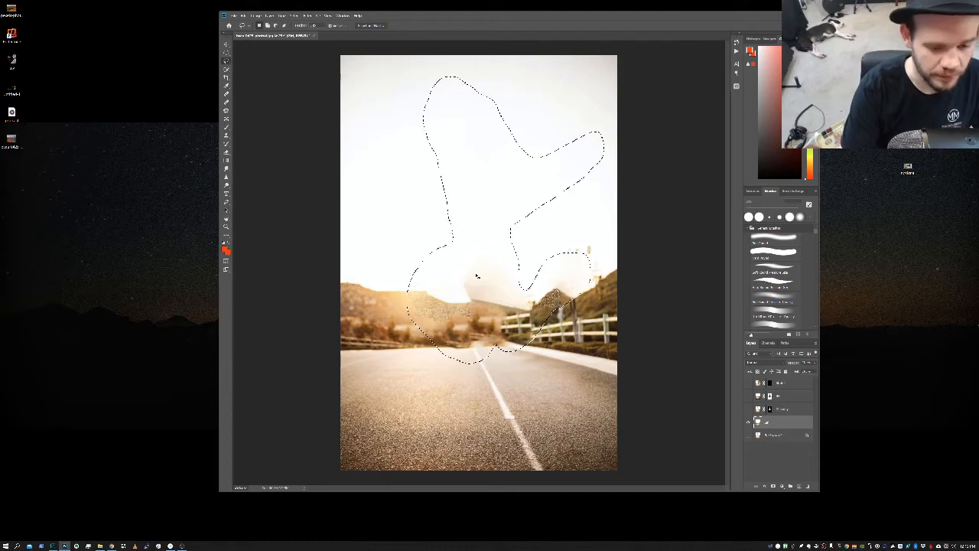
pyautogui.hotkey('ctrl', 'z')
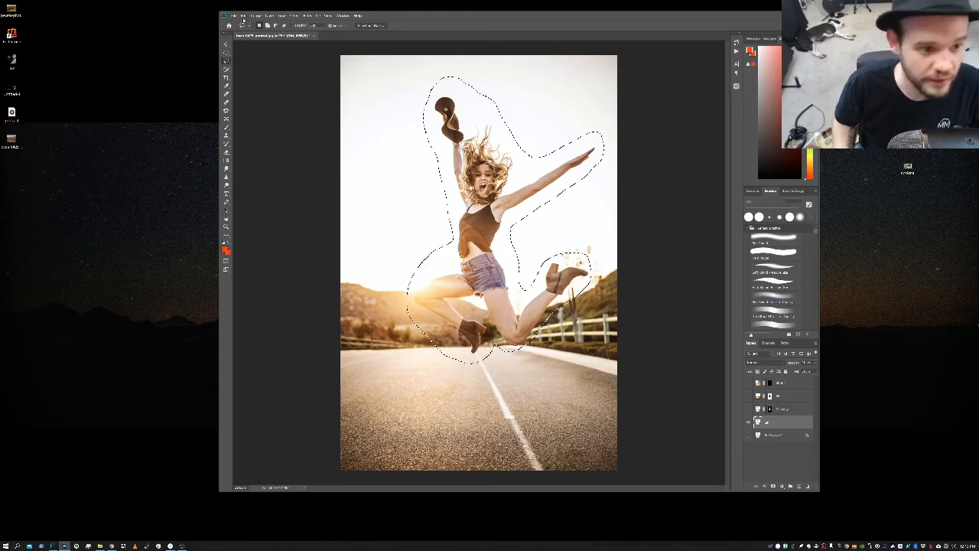
# Start the Content-Aware Fill workspace for the lassoed woman and remove the road from the sampling area
pyautogui.click(247, 16)
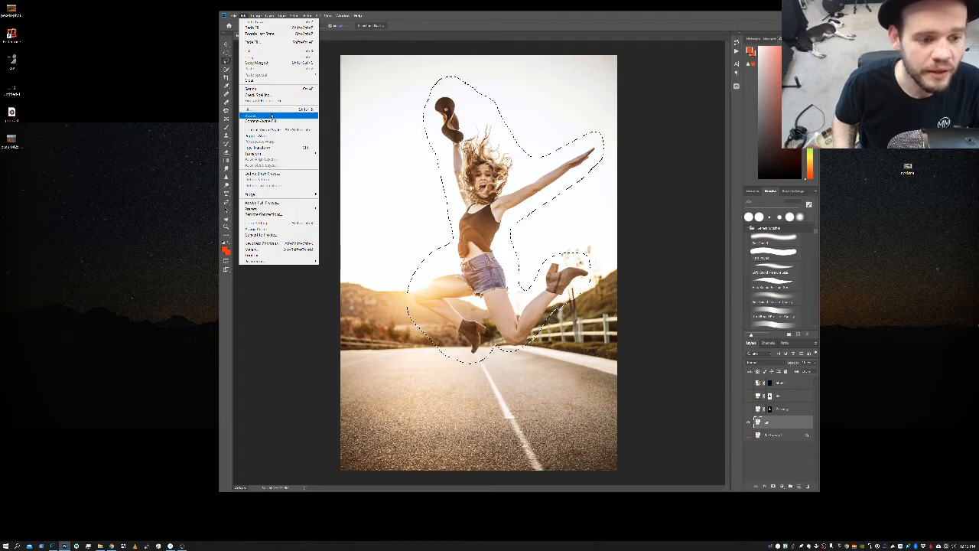
pyautogui.click(277, 122)
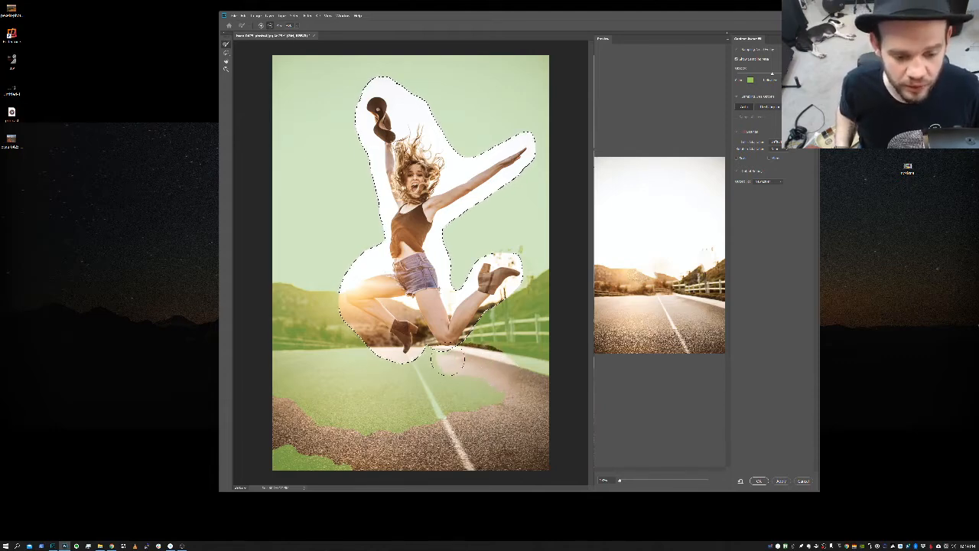
pyautogui.moveTo(464, 379)
pyautogui.mouseDown()
pyautogui.moveTo(458, 404)
pyautogui.moveTo(491, 401)
pyautogui.moveTo(457, 410)
pyautogui.moveTo(536, 386)
pyautogui.moveTo(498, 371)
pyautogui.moveTo(471, 374)
pyautogui.moveTo(511, 364)
pyautogui.mouseUp()
pyautogui.moveTo(414, 406)
pyautogui.mouseDown()
pyautogui.moveTo(382, 431)
pyautogui.moveTo(428, 418)
pyautogui.moveTo(350, 475)
pyautogui.moveTo(291, 473)
pyautogui.moveTo(277, 446)
pyautogui.moveTo(363, 414)
pyautogui.moveTo(378, 404)
pyautogui.moveTo(340, 408)
pyautogui.moveTo(397, 379)
pyautogui.moveTo(337, 374)
pyautogui.moveTo(370, 363)
pyautogui.moveTo(354, 359)
pyautogui.moveTo(316, 372)
pyautogui.moveTo(323, 367)
pyautogui.moveTo(279, 366)
pyautogui.moveTo(275, 389)
pyautogui.moveTo(299, 394)
pyautogui.moveTo(297, 404)
pyautogui.moveTo(320, 394)
pyautogui.moveTo(281, 411)
pyautogui.moveTo(325, 409)
pyautogui.mouseUp()
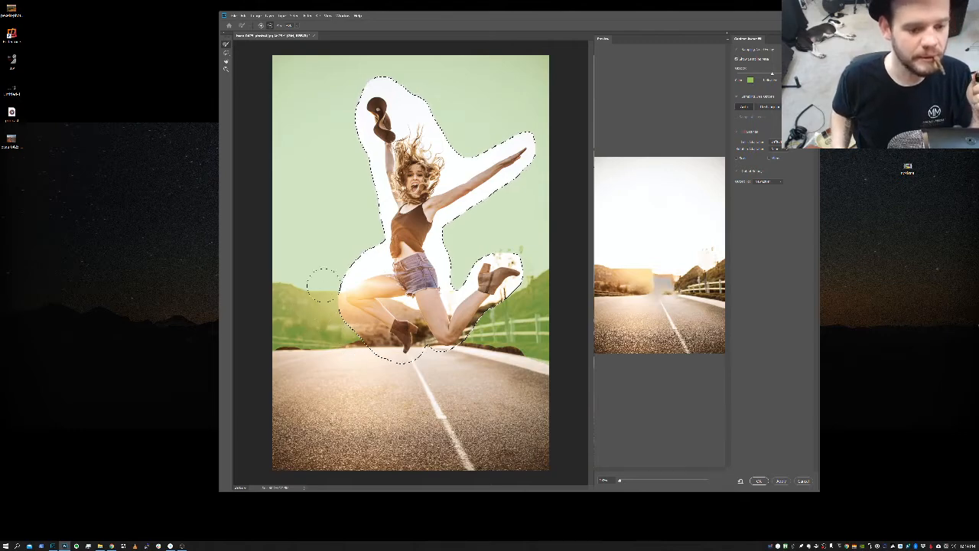
# Try to exclude the sky on the woman's hat side from the sampling area
pyautogui.moveTo(354, 262)
pyautogui.mouseDown()
pyautogui.moveTo(313, 273)
pyautogui.moveTo(282, 256)
pyautogui.moveTo(278, 193)
pyautogui.mouseUp()
pyautogui.moveTo(280, 128)
pyautogui.mouseDown()
pyautogui.moveTo(336, 41)
pyautogui.moveTo(328, 74)
pyautogui.moveTo(373, 60)
pyautogui.moveTo(341, 98)
pyautogui.moveTo(383, 94)
pyautogui.moveTo(337, 144)
pyautogui.moveTo(358, 160)
pyautogui.moveTo(339, 177)
pyautogui.moveTo(349, 163)
pyautogui.moveTo(308, 177)
pyautogui.moveTo(354, 144)
pyautogui.moveTo(318, 195)
pyautogui.moveTo(352, 183)
pyautogui.moveTo(349, 242)
pyautogui.moveTo(386, 222)
pyautogui.moveTo(358, 247)
pyautogui.moveTo(378, 223)
pyautogui.moveTo(328, 224)
pyautogui.moveTo(346, 197)
pyautogui.moveTo(310, 187)
pyautogui.moveTo(298, 159)
pyautogui.moveTo(301, 139)
pyautogui.moveTo(297, 200)
pyautogui.moveTo(348, 223)
pyautogui.moveTo(347, 203)
pyautogui.moveTo(375, 218)
pyautogui.mouseUp()
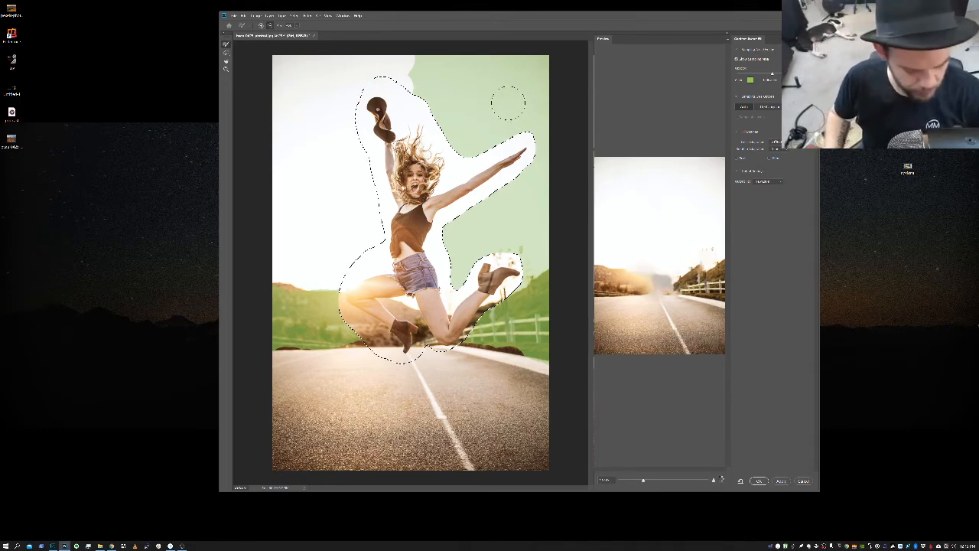
pyautogui.hotkey('ctrl', 'z')
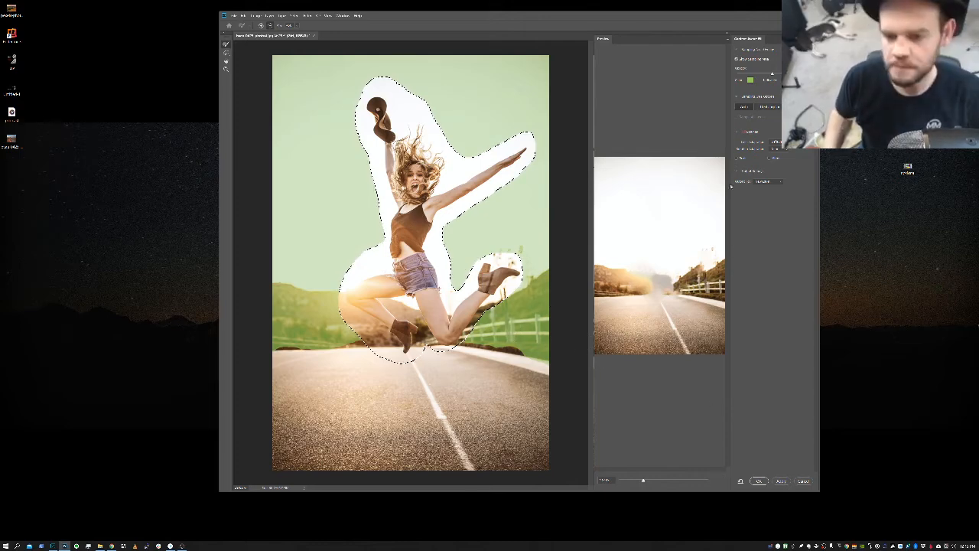
# Apply the customized content-aware fill to remove the woman and clear the selection
pyautogui.click(780, 481)
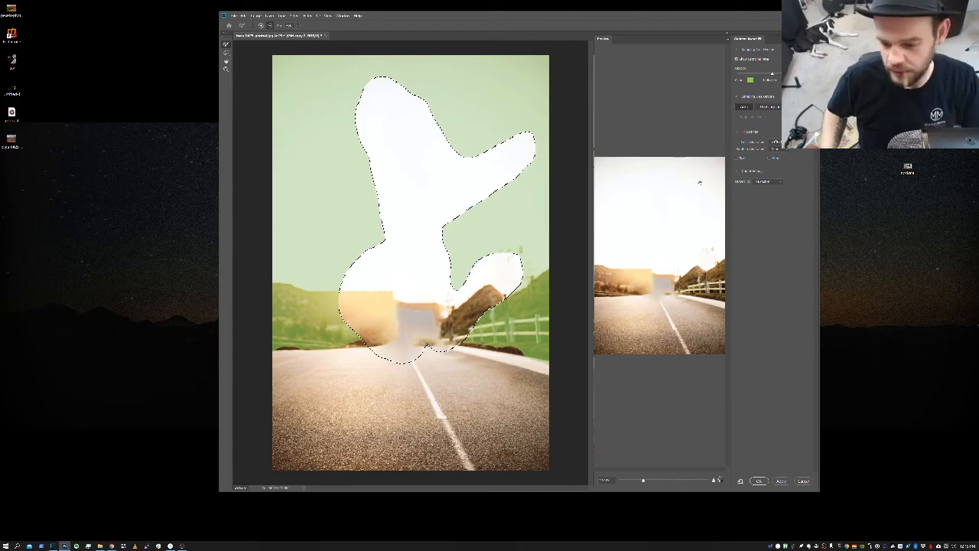
pyautogui.click(756, 481)
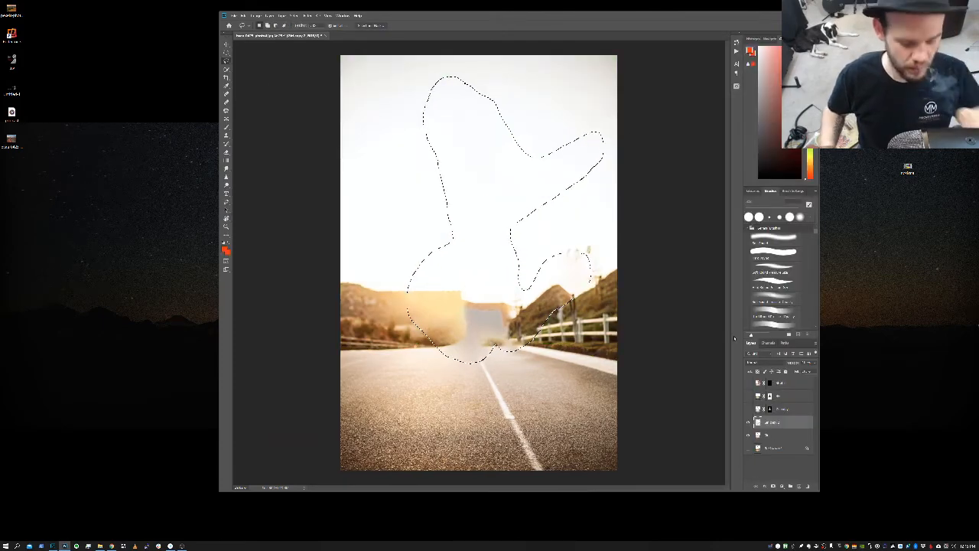
pyautogui.hotkey('ctrl', 'd')
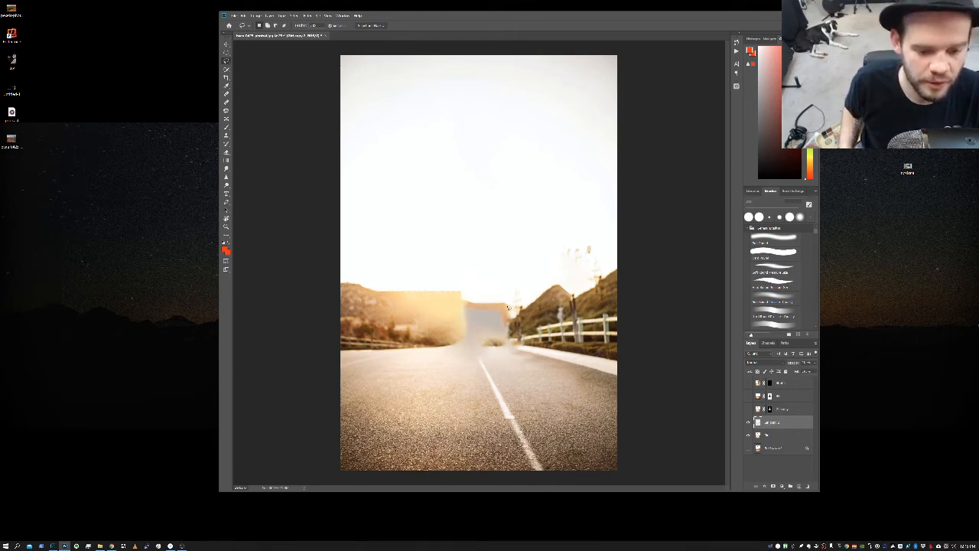
# Try to repair the blurred patch where the road meets the hills with a lassoed Content-Aware fill
pyautogui.moveTo(502, 306)
pyautogui.mouseDown()
pyautogui.moveTo(454, 303)
pyautogui.moveTo(443, 348)
pyautogui.mouseUp()
pyautogui.moveTo(459, 285)
pyautogui.mouseDown()
pyautogui.moveTo(447, 291)
pyautogui.moveTo(436, 334)
pyautogui.mouseUp()
pyautogui.moveTo(495, 348)
pyautogui.mouseDown()
pyautogui.moveTo(517, 339)
pyautogui.moveTo(521, 319)
pyautogui.moveTo(503, 294)
pyautogui.moveTo(459, 283)
pyautogui.mouseUp()
pyautogui.hotkey('shift', 'F5')
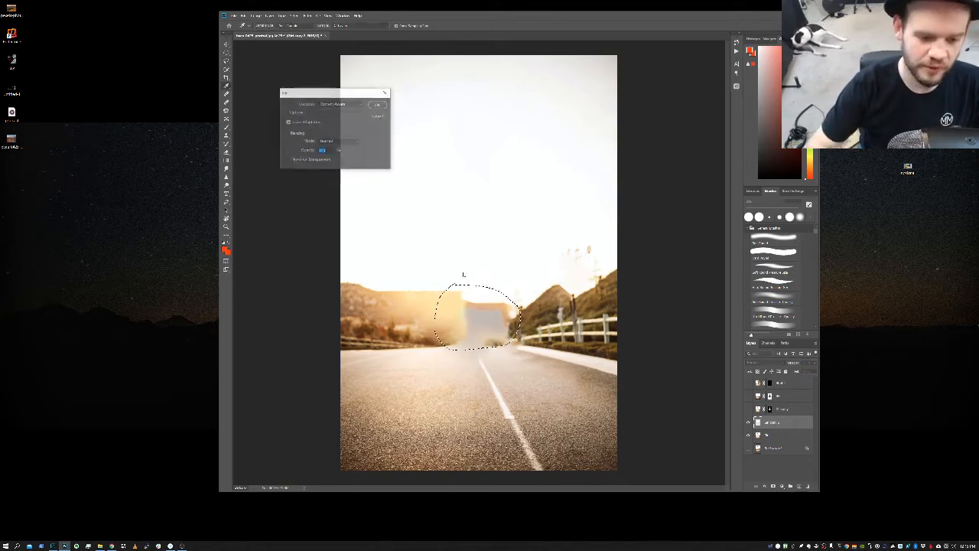
pyautogui.click(377, 105)
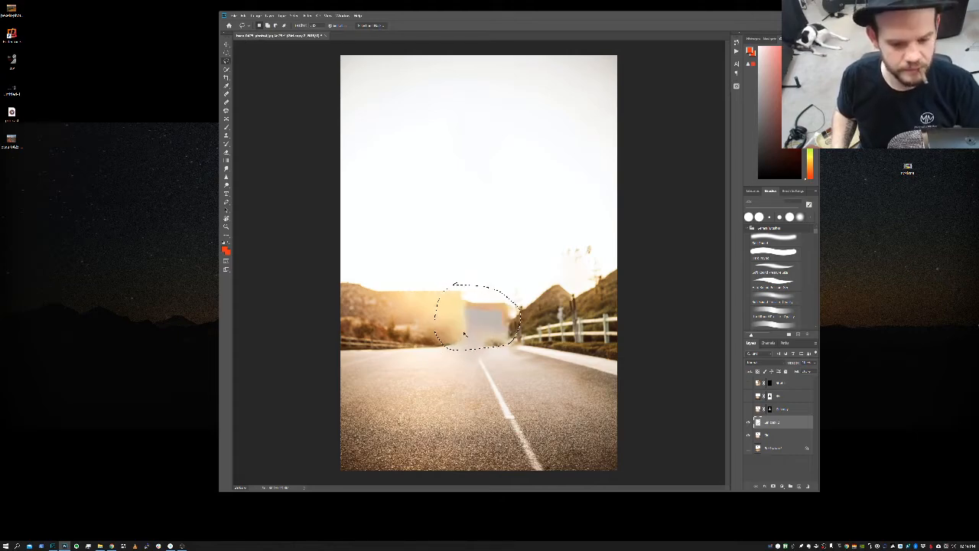
pyautogui.hotkey('ctrl', 'd')
# Sample the asphalt beside the road's centre line with the Clone Stamp and try painting it over the grey patch at the horizon
pyautogui.press('b')
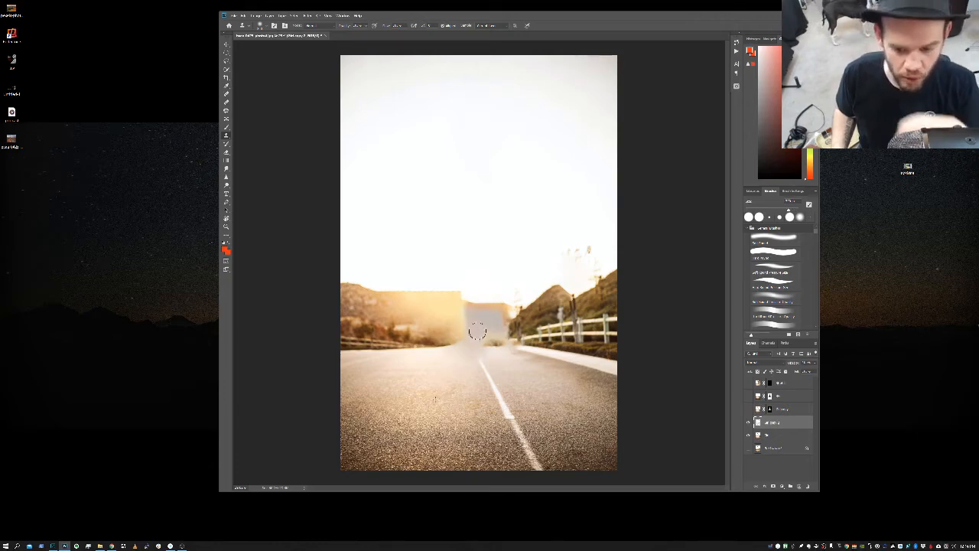
pyautogui.moveTo(475, 333); pyautogui.dragTo(476, 356)
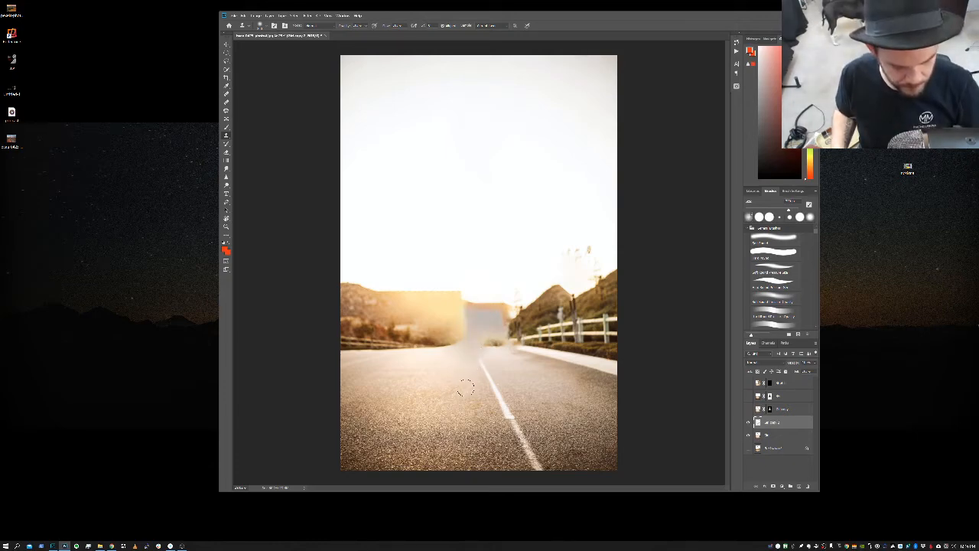
pyautogui.keyDown('alt'); pyautogui.click(502, 382); pyautogui.keyUp('alt')
pyautogui.moveTo(497, 344)
pyautogui.mouseDown()
pyautogui.moveTo(487, 339)
pyautogui.moveTo(488, 350)
pyautogui.moveTo(488, 340)
pyautogui.mouseUp()
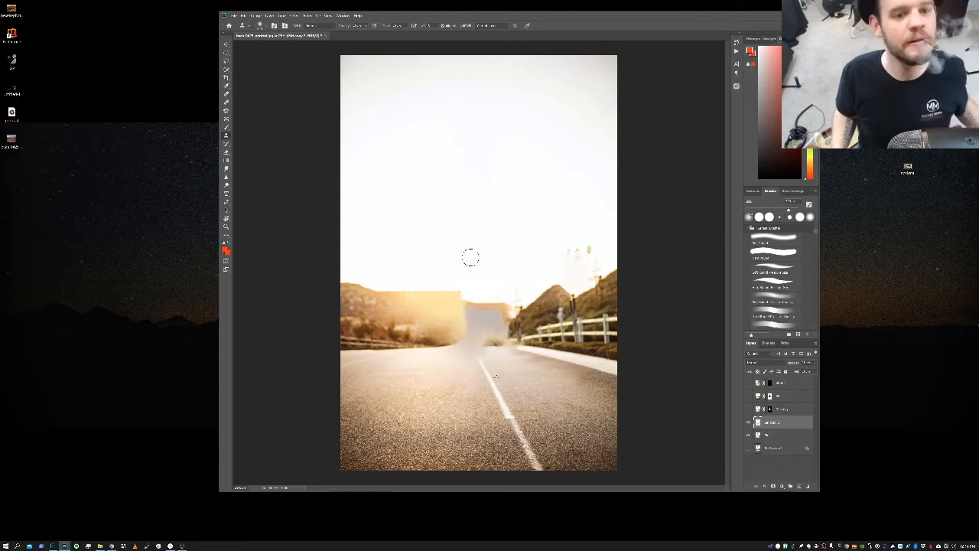
# Set the Clone Stamp to sample from all layers
pyautogui.click(489, 25)
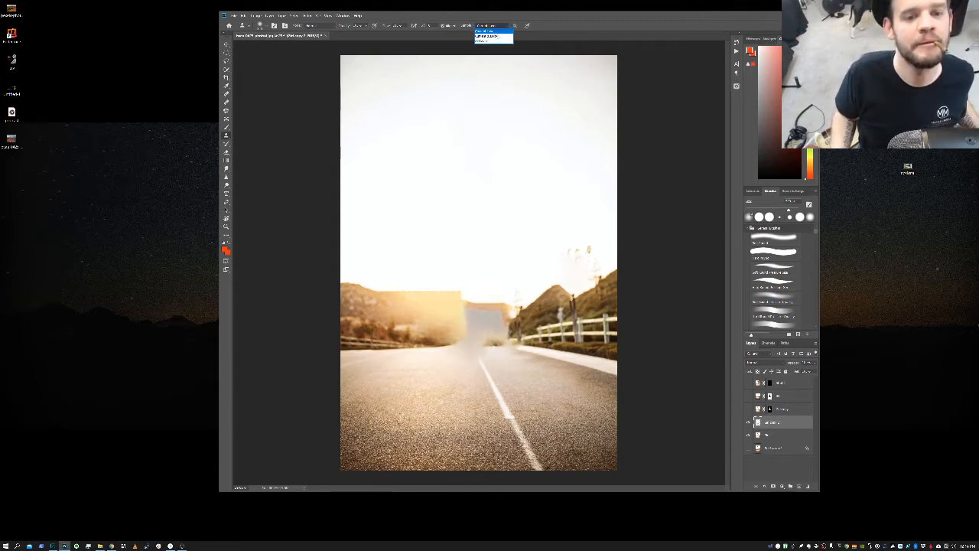
pyautogui.click(496, 42)
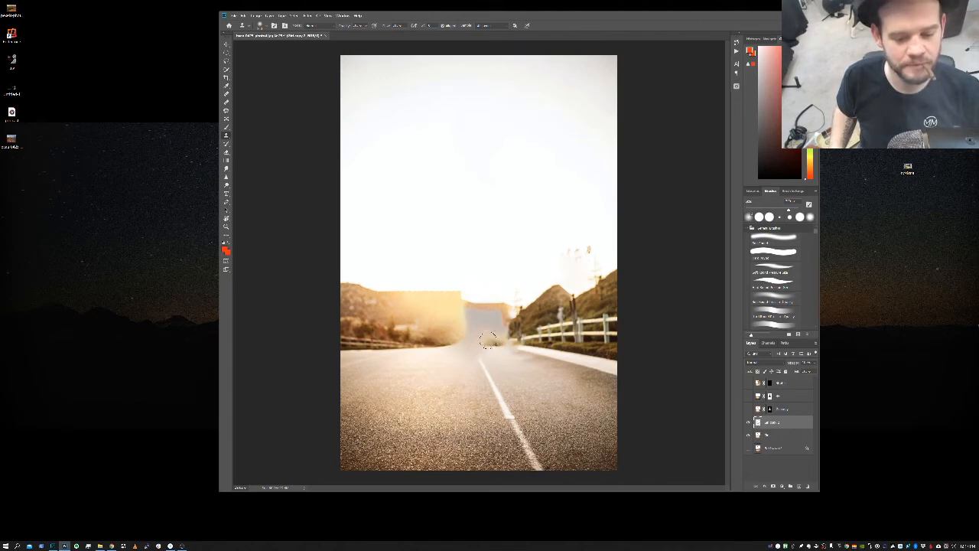
# Try painting cloned asphalt over the grey patch at the horizon and the far end of the centre line, and undo the strokes
pyautogui.moveTo(497, 342)
pyautogui.mouseDown()
pyautogui.moveTo(511, 366)
pyautogui.moveTo(539, 381)
pyautogui.moveTo(507, 350)
pyautogui.moveTo(539, 381)
pyautogui.moveTo(494, 318)
pyautogui.moveTo(472, 317)
pyautogui.moveTo(485, 326)
pyautogui.moveTo(476, 333)
pyautogui.mouseUp()
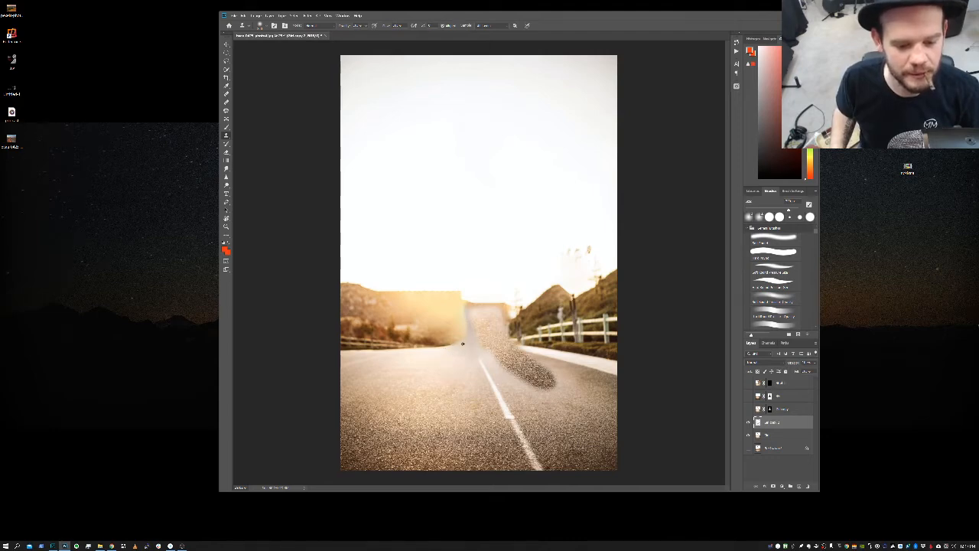
pyautogui.moveTo(476, 350)
pyautogui.mouseDown()
pyautogui.moveTo(490, 337)
pyautogui.moveTo(478, 346)
pyautogui.mouseUp()
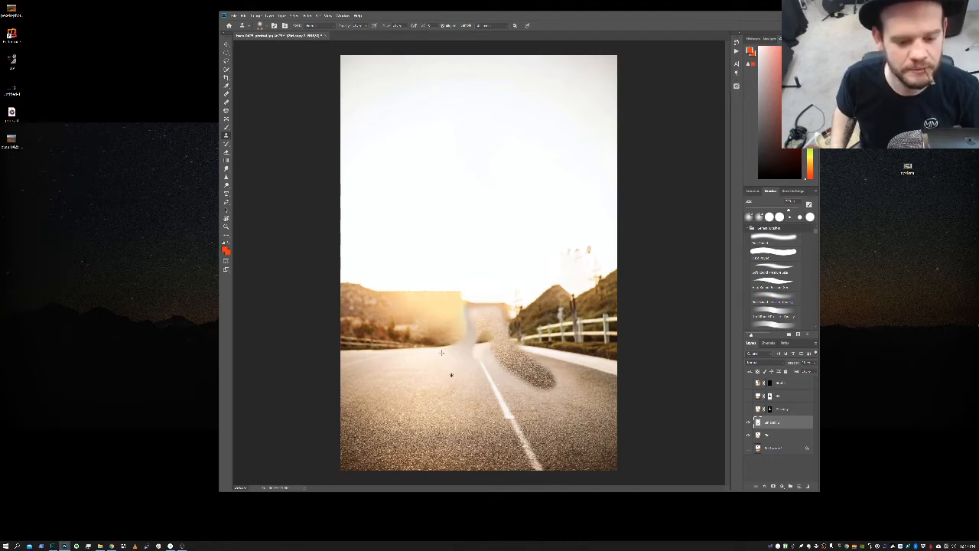
pyautogui.keyDown('alt'); pyautogui.click(413, 411); pyautogui.keyUp('alt')
pyautogui.moveTo(464, 355)
pyautogui.mouseDown()
pyautogui.moveTo(494, 350)
pyautogui.moveTo(491, 369)
pyautogui.moveTo(535, 393)
pyautogui.mouseUp()
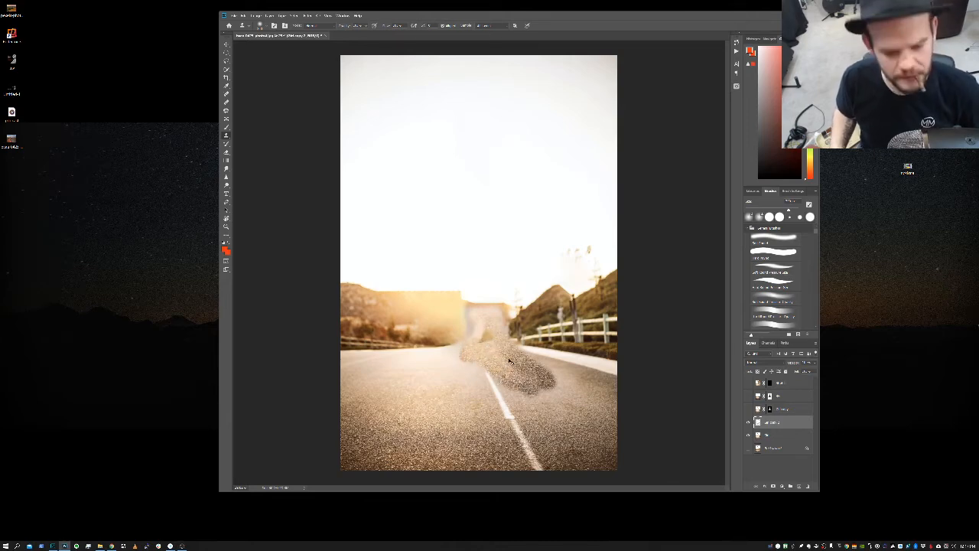
pyautogui.hotkey('ctrl', 'z')
pyautogui.hotkey('ctrl', 'z')
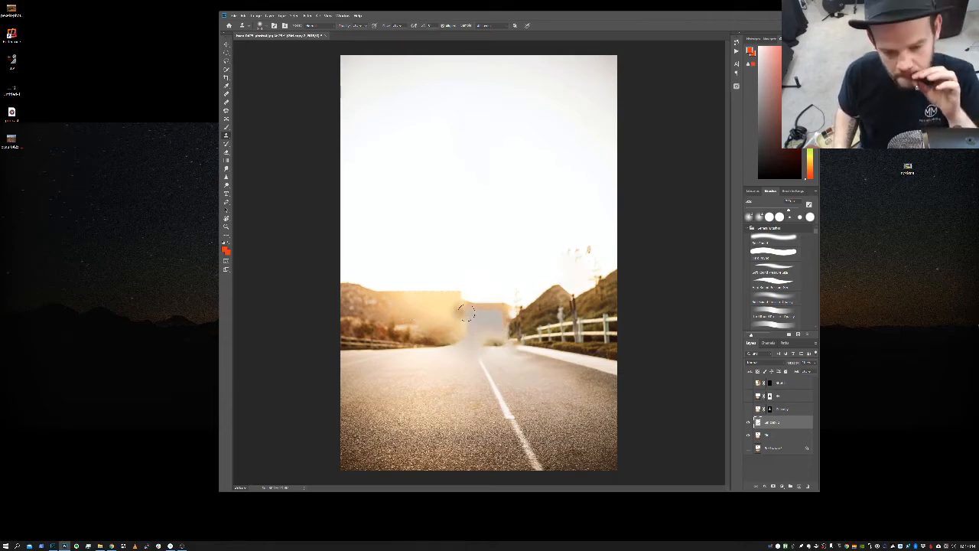
# Clone hillside and shrubs over the grey patch at the horizon, and compare the background with the woman's cutout layer shown and hidden
pyautogui.moveTo(470, 312)
pyautogui.mouseDown()
pyautogui.moveTo(497, 316)
pyautogui.moveTo(470, 323)
pyautogui.moveTo(498, 327)
pyautogui.moveTo(465, 334)
pyautogui.moveTo(494, 332)
pyautogui.moveTo(467, 338)
pyautogui.mouseUp()
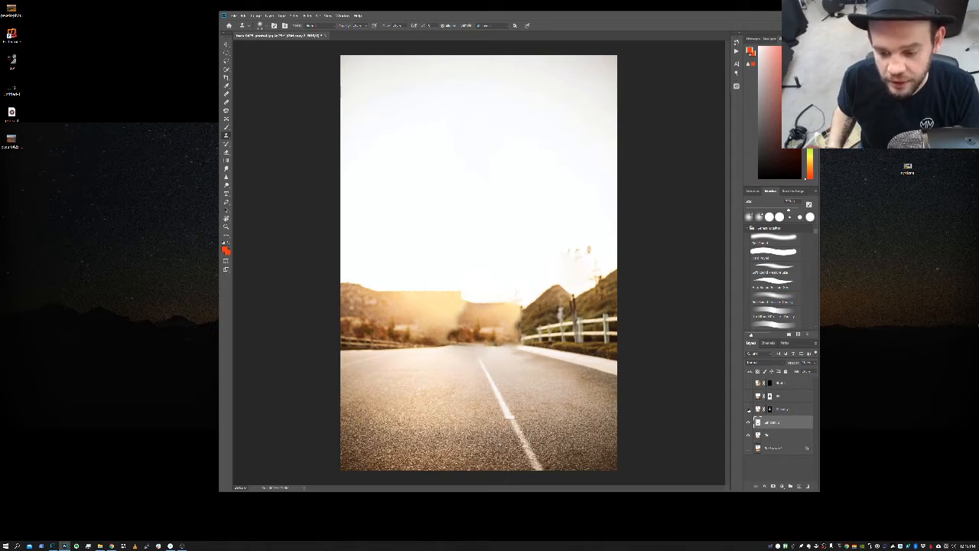
pyautogui.click(748, 409)
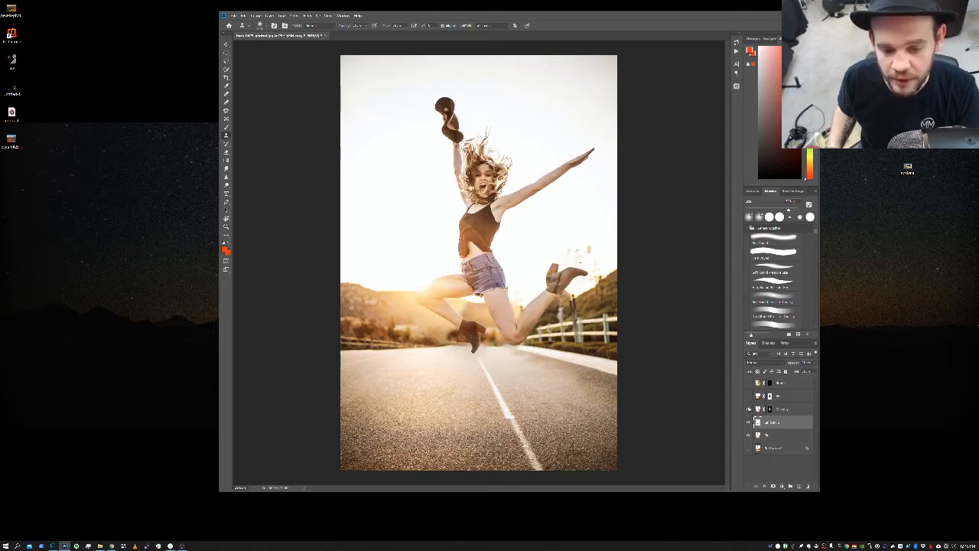
pyautogui.click(748, 409)
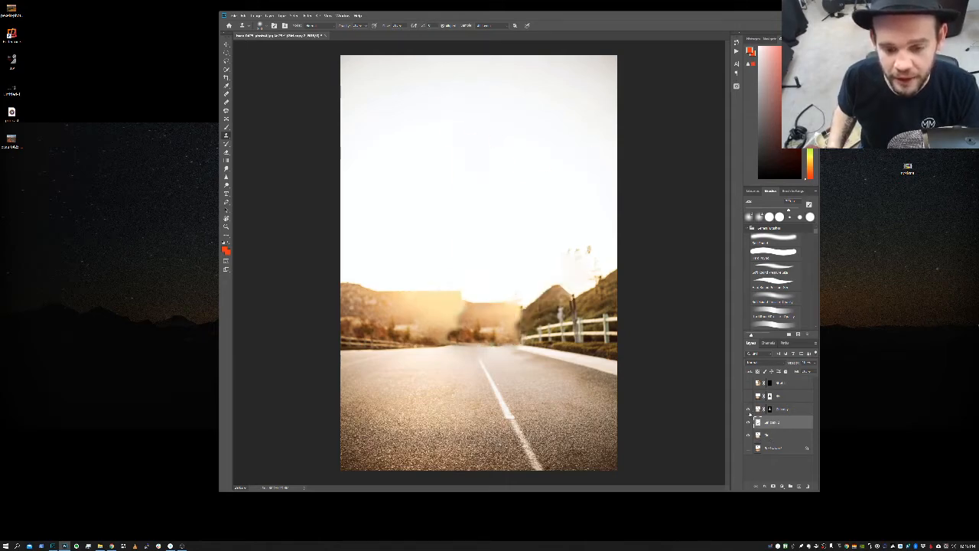
pyautogui.click(748, 409)
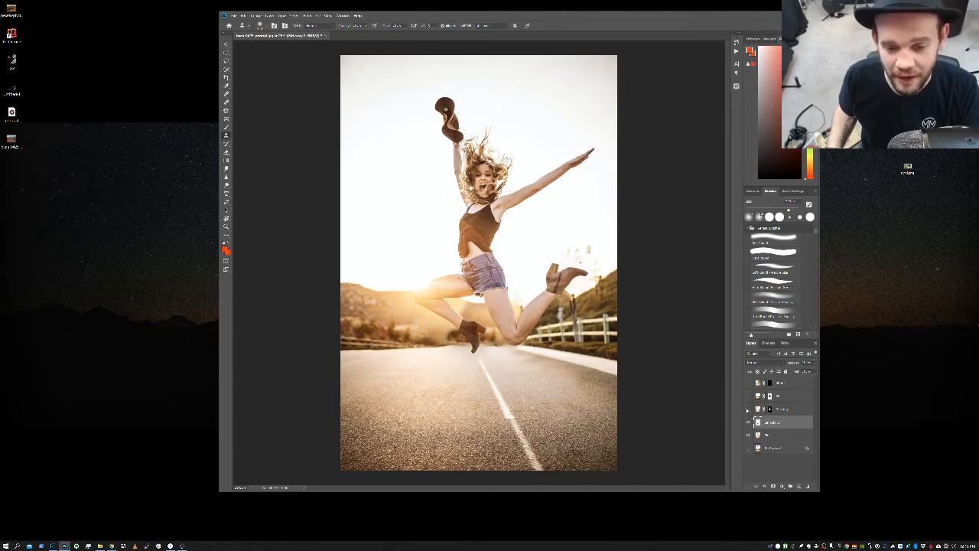
pyautogui.click(748, 409)
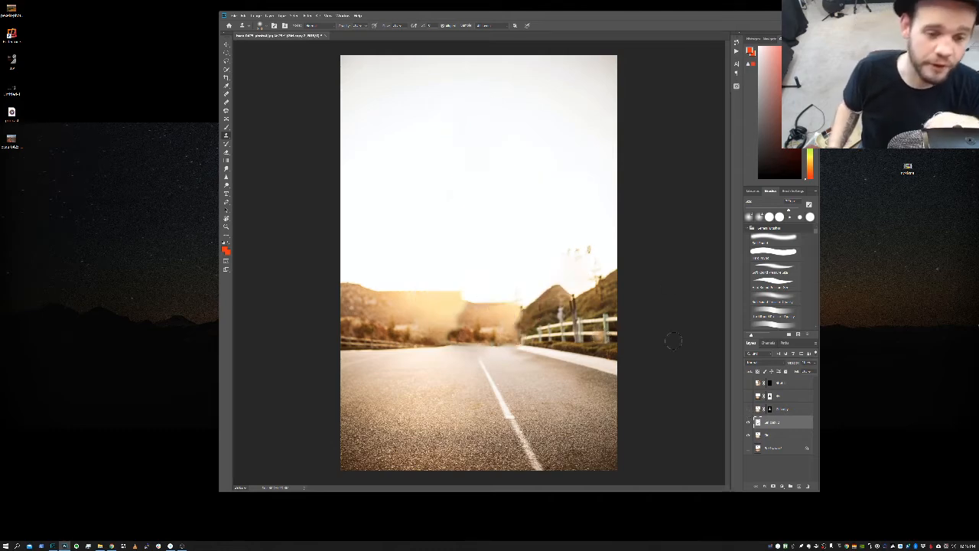
pyautogui.click(749, 409)
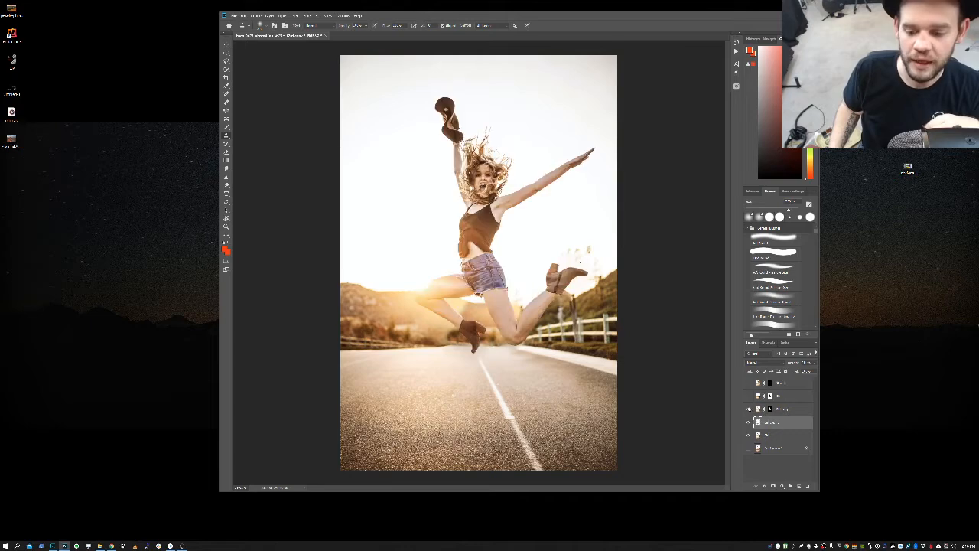
# Show the topmost distorted layer and temporarily disable its layer mask to inspect the stretched pixels, restoring the mask
pyautogui.click(750, 383)
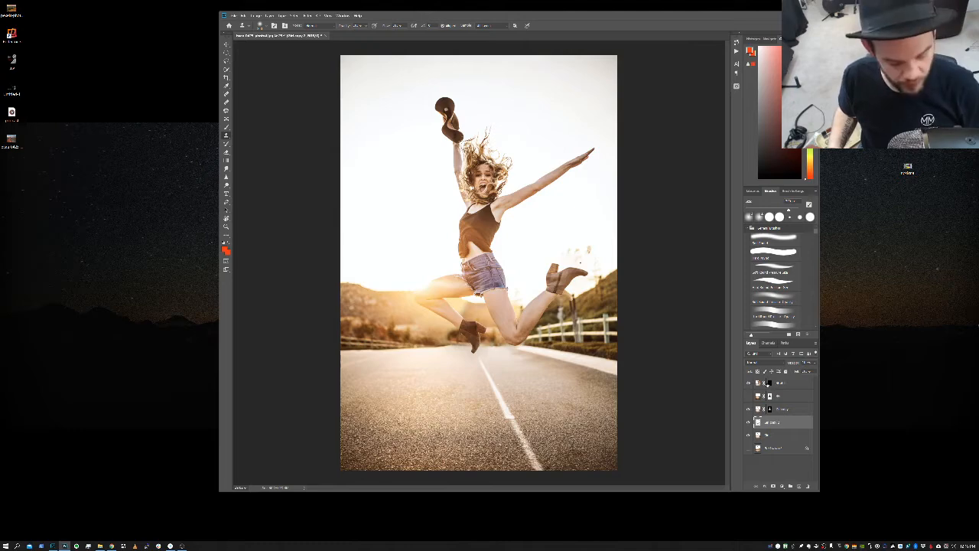
pyautogui.keyDown('shift'); pyautogui.click(770, 382); pyautogui.keyUp('shift')
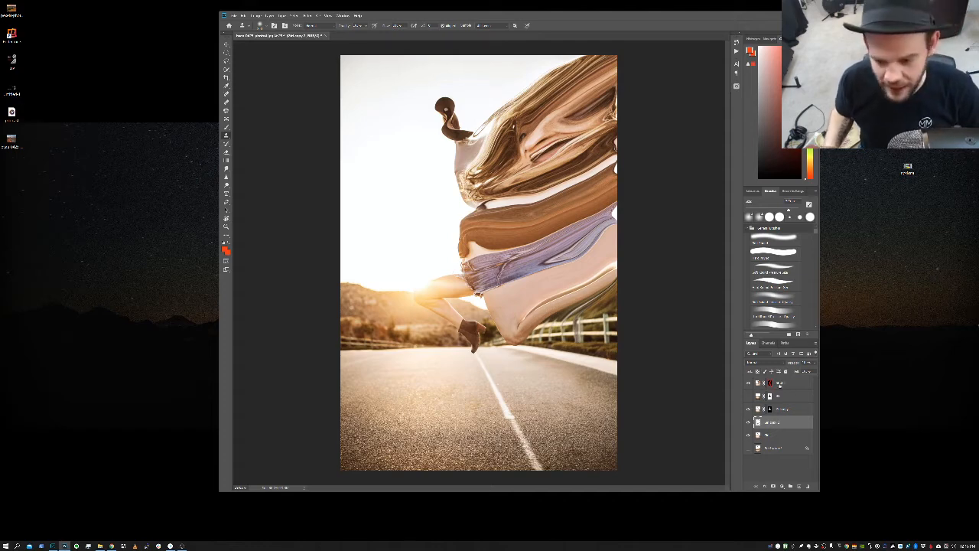
pyautogui.keyDown('shift'); pyautogui.click(771, 384); pyautogui.keyUp('shift')
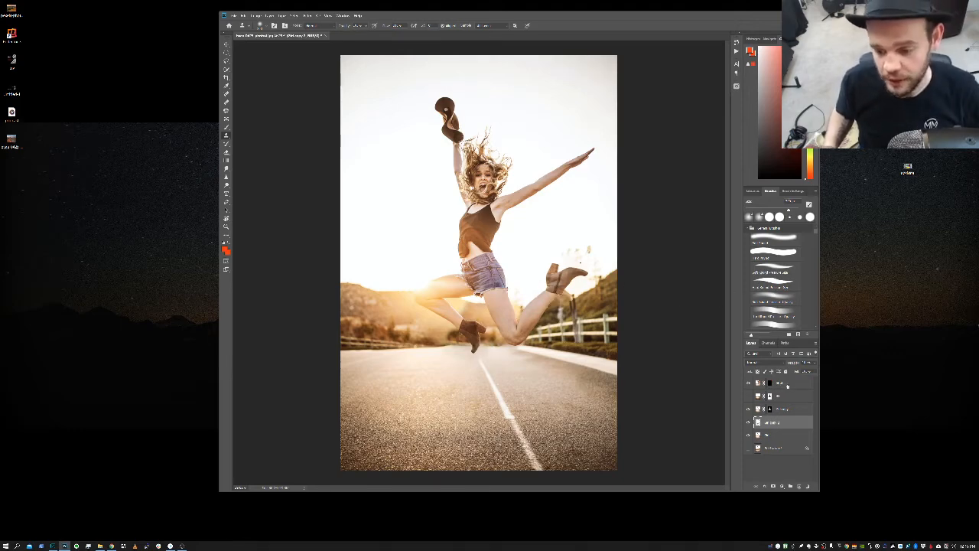
# Delete the hidden masked layer directly below the topmost distorted layer
pyautogui.click(784, 396)
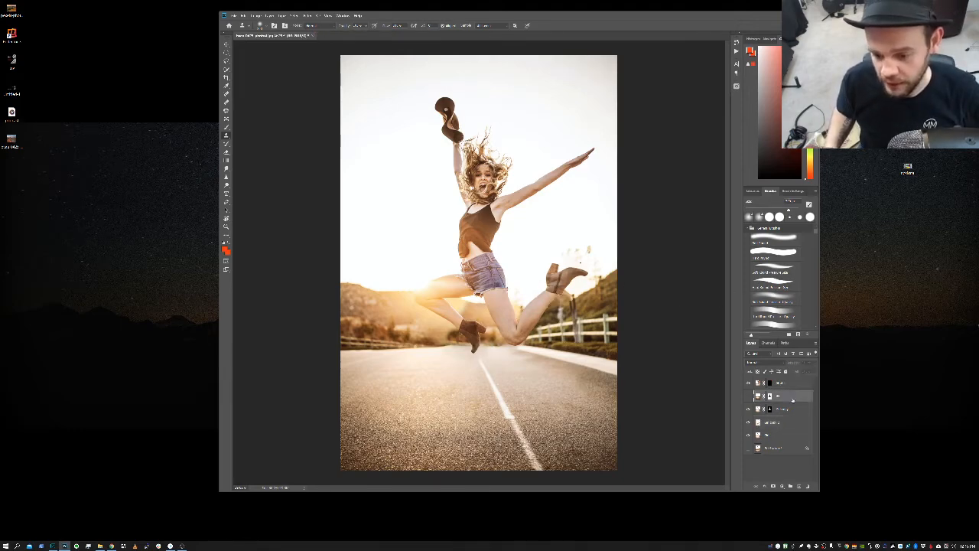
pyautogui.click(807, 487)
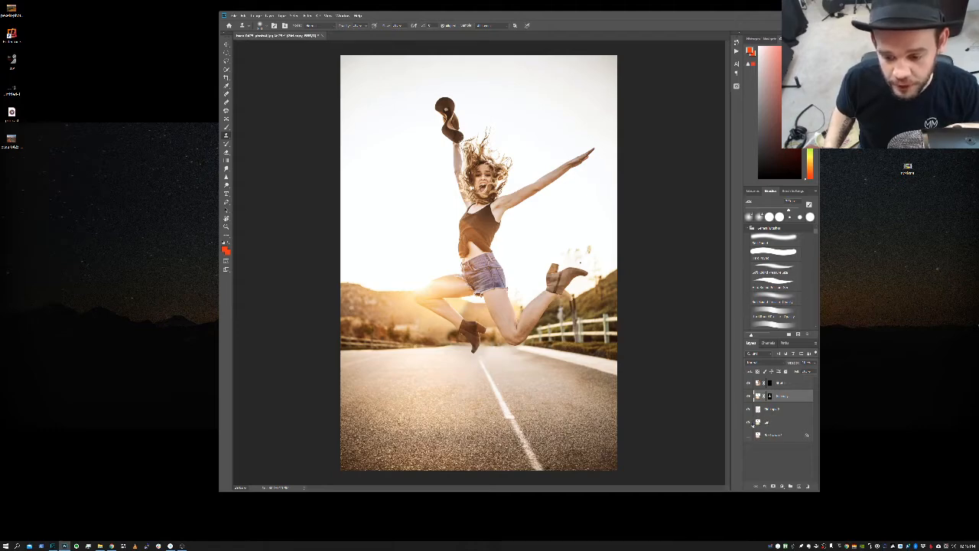
# Hide the three layers above the original photo copy and rename that copy as Original
pyautogui.moveTo(749, 410); pyautogui.dragTo(750, 384)
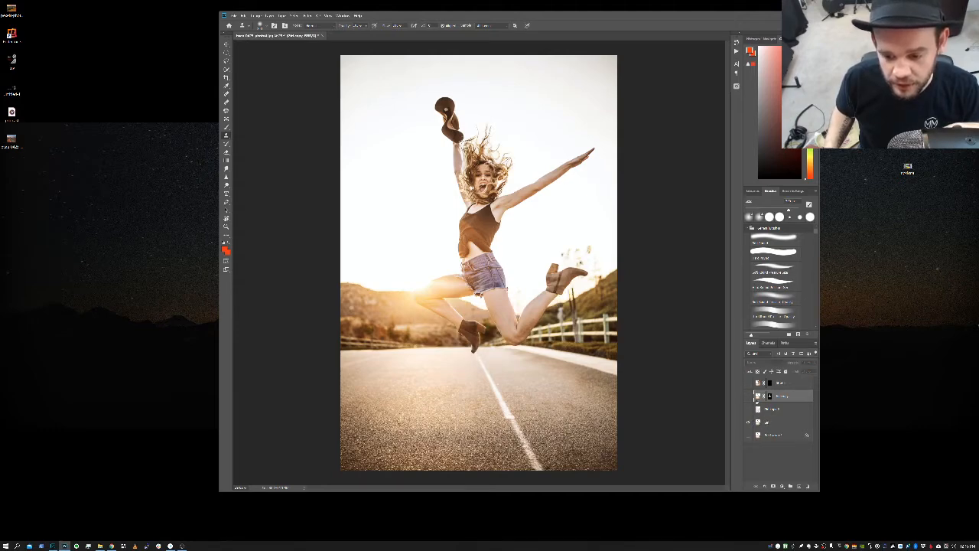
pyautogui.click(750, 422)
pyautogui.click(749, 421)
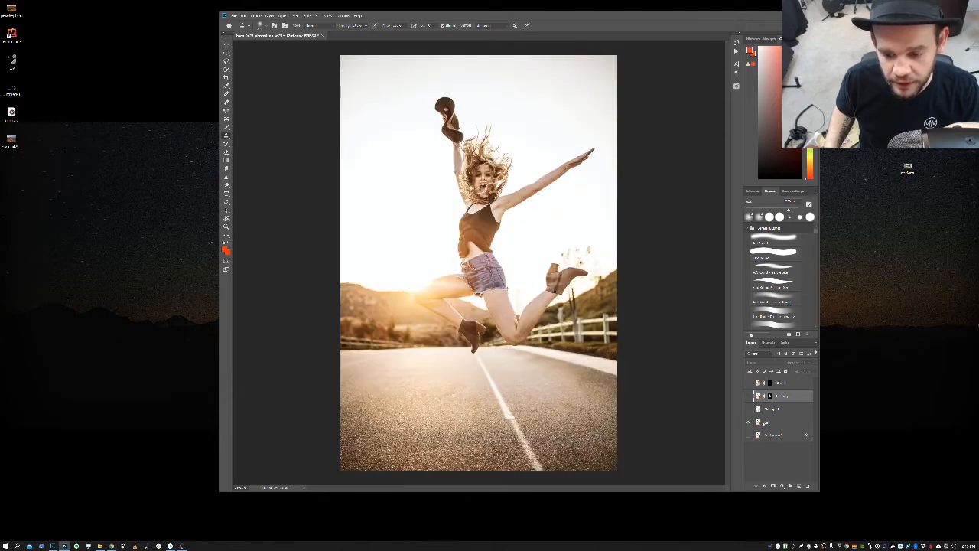
pyautogui.click(773, 422)
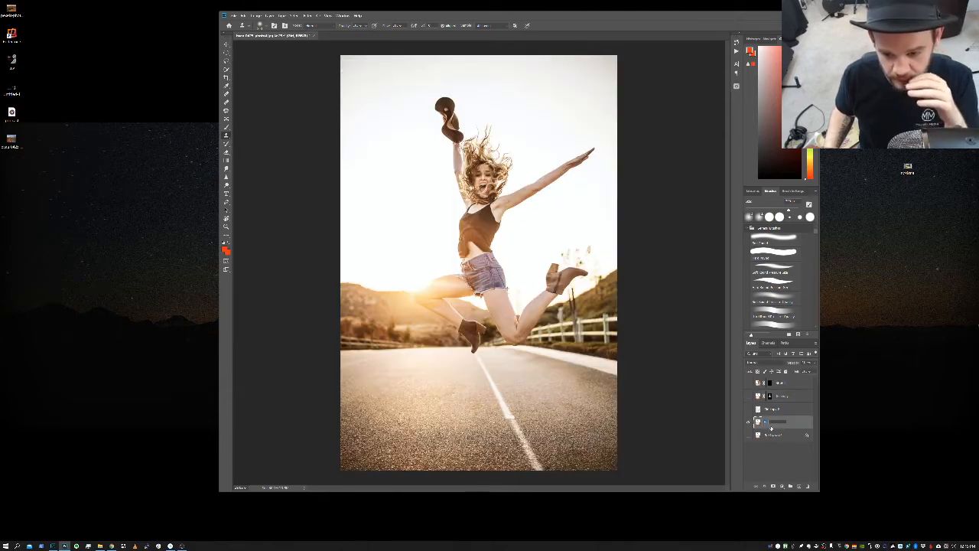
pyautogui.write('Original')
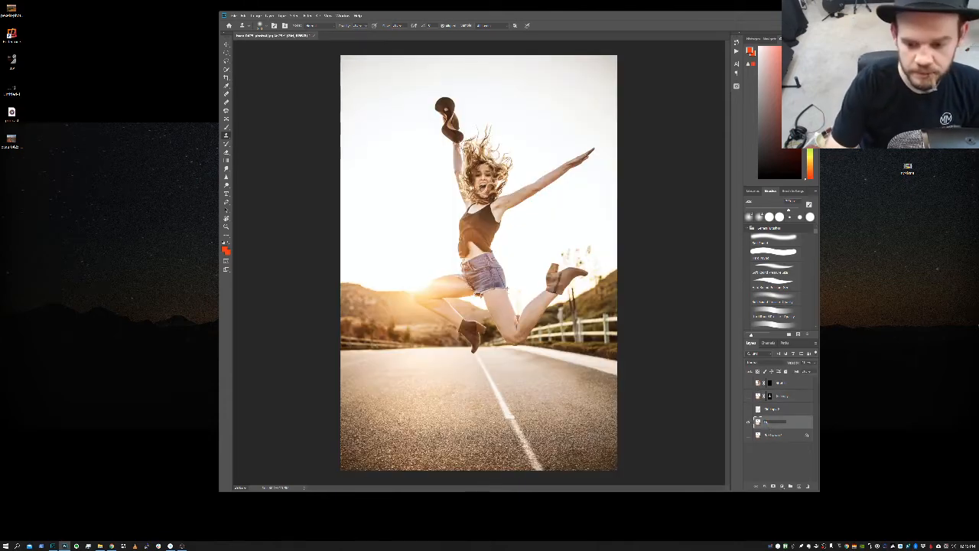
pyautogui.press('Return')
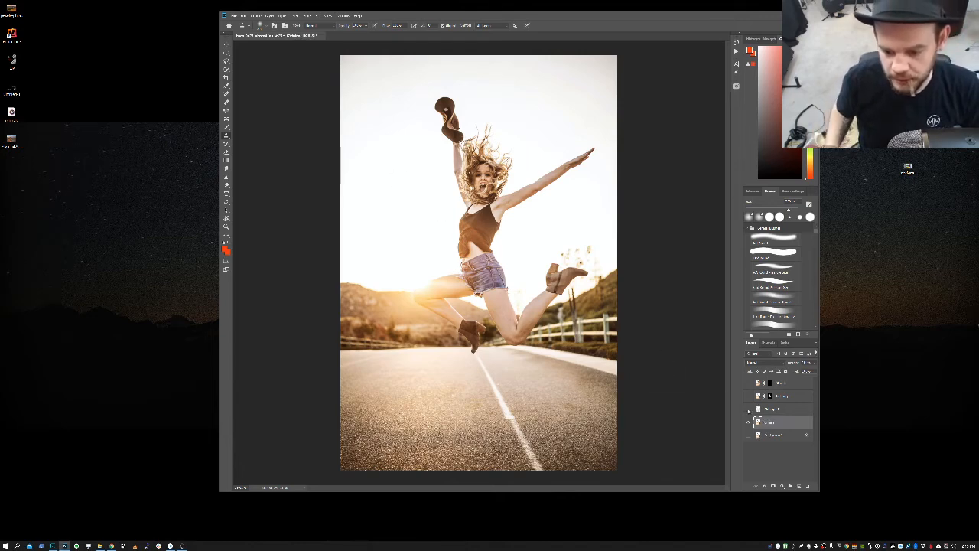
# Show the repaired background layer and toggle the Original layer beneath it to inspect the filled area on its own
pyautogui.click(748, 421)
pyautogui.click(749, 423)
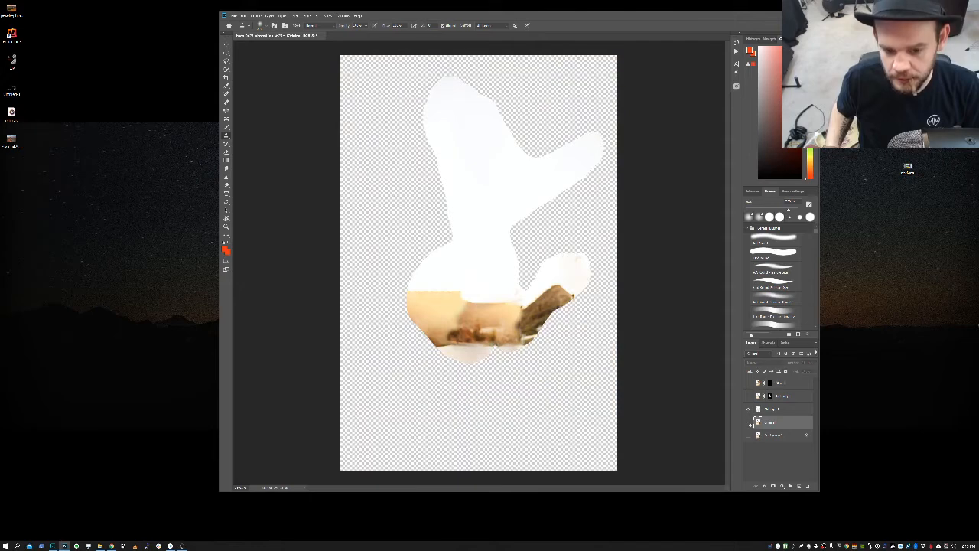
pyautogui.click(748, 423)
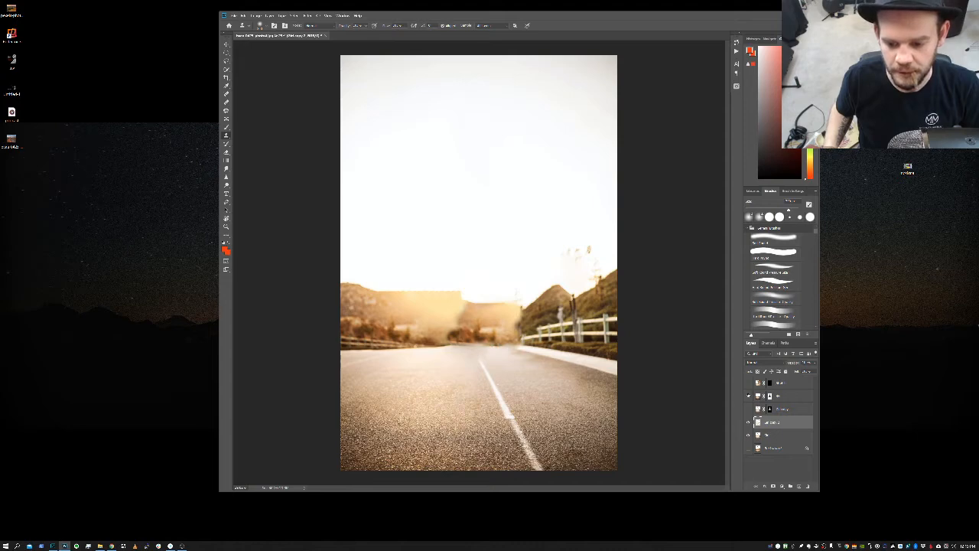
# Compare the road scene with the masked layers above the clean background shown and hidden
pyautogui.click(749, 396)
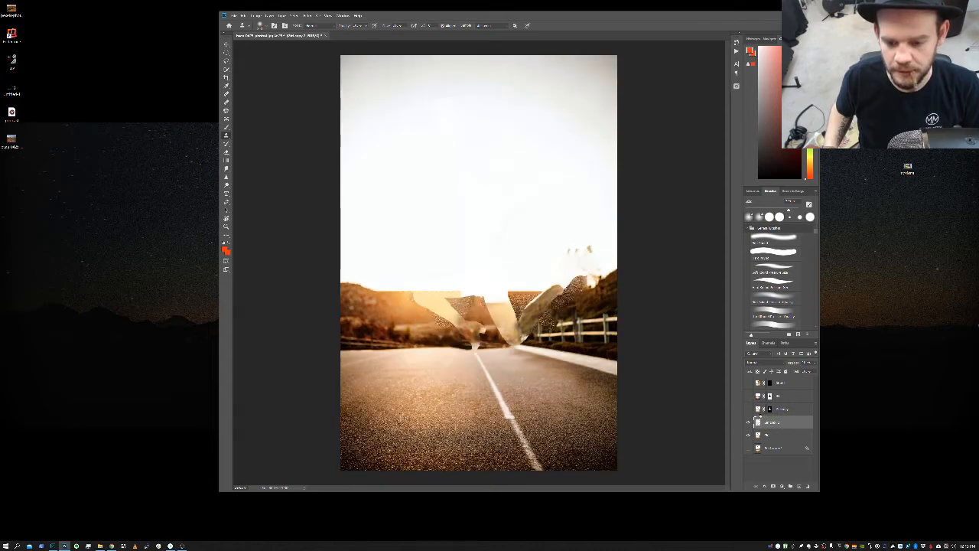
pyautogui.click(749, 396)
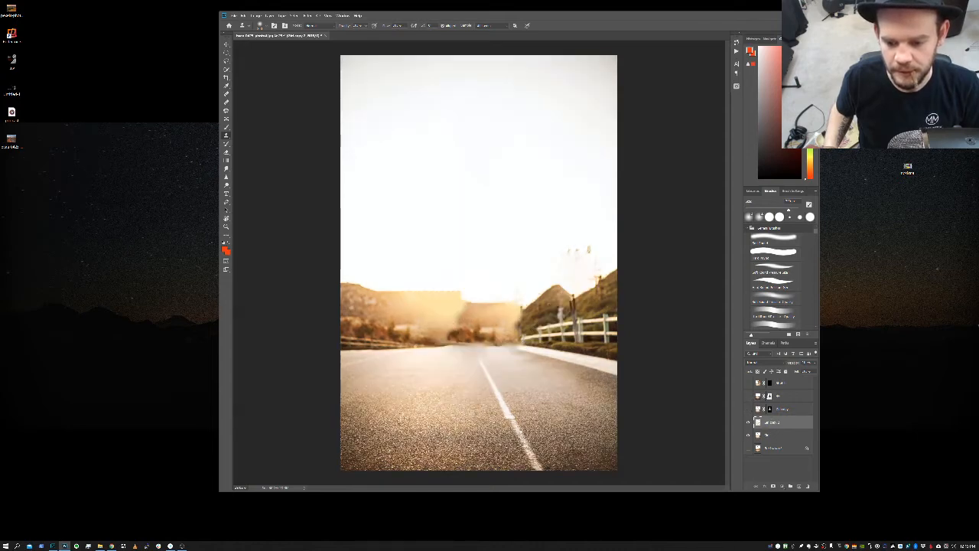
pyautogui.click(749, 395)
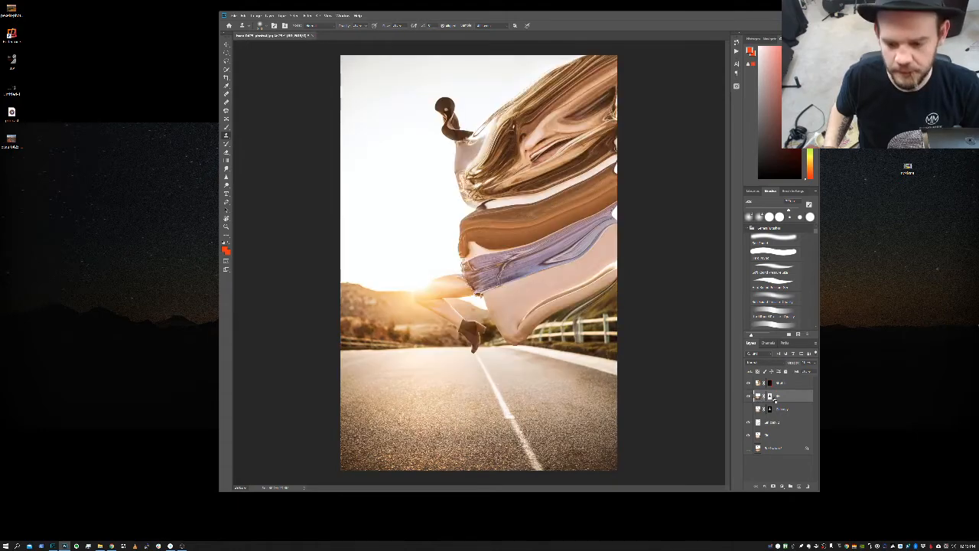
pyautogui.hotkey('ctrl', 'z')
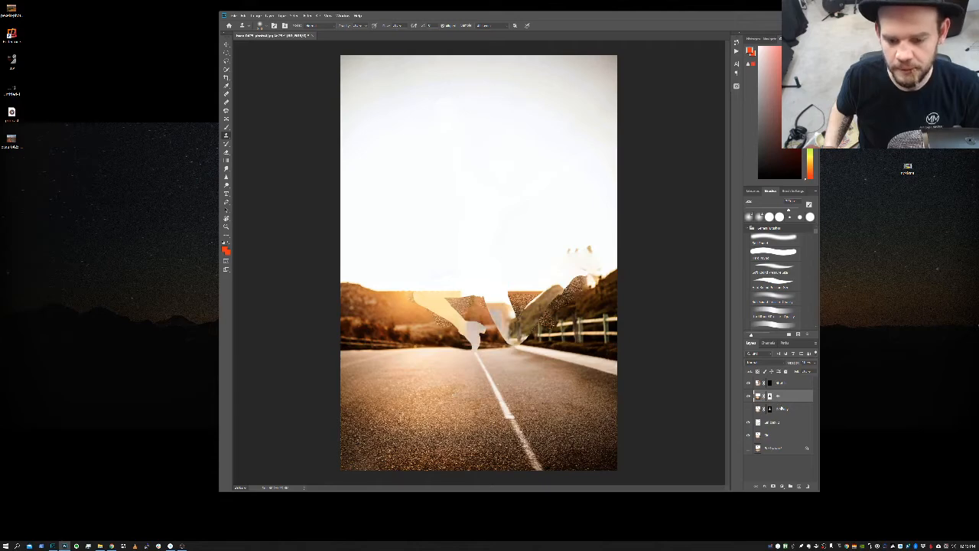
# Hide the two upper masked layers, leaving only the background patch layer and the photo copy beneath it visible
pyautogui.click(774, 449)
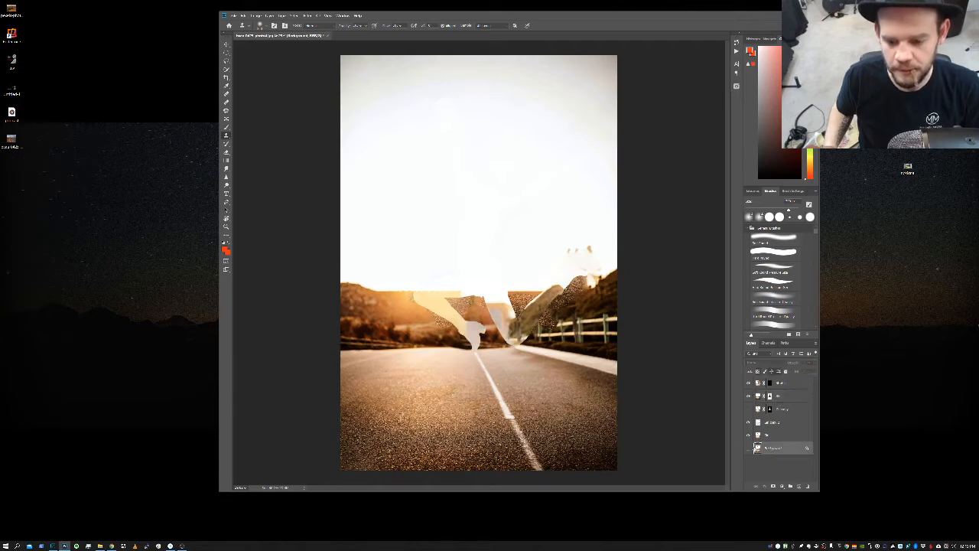
pyautogui.click(749, 423)
pyautogui.click(748, 396)
pyautogui.click(748, 383)
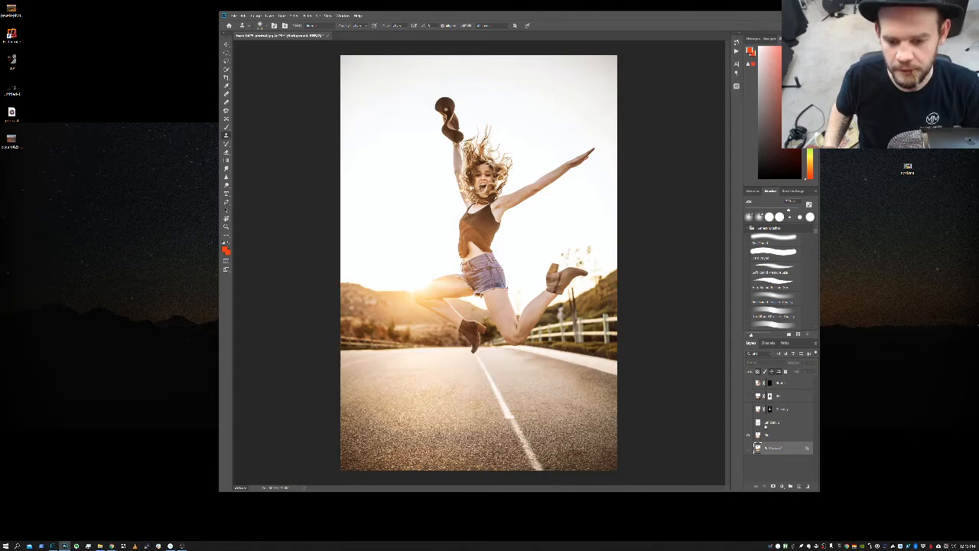
pyautogui.click(749, 422)
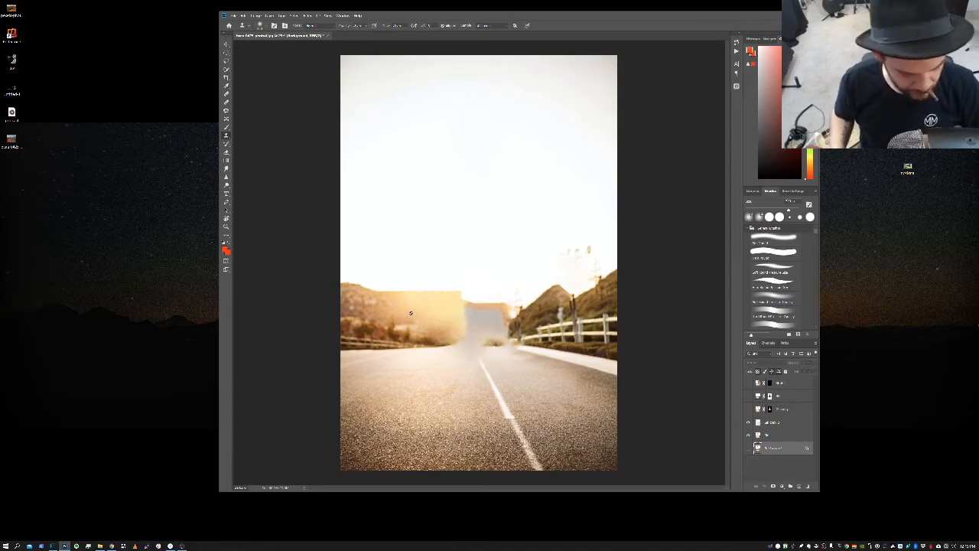
# Try to use the Clone Stamp on the hidden Background layer
pyautogui.press('super')
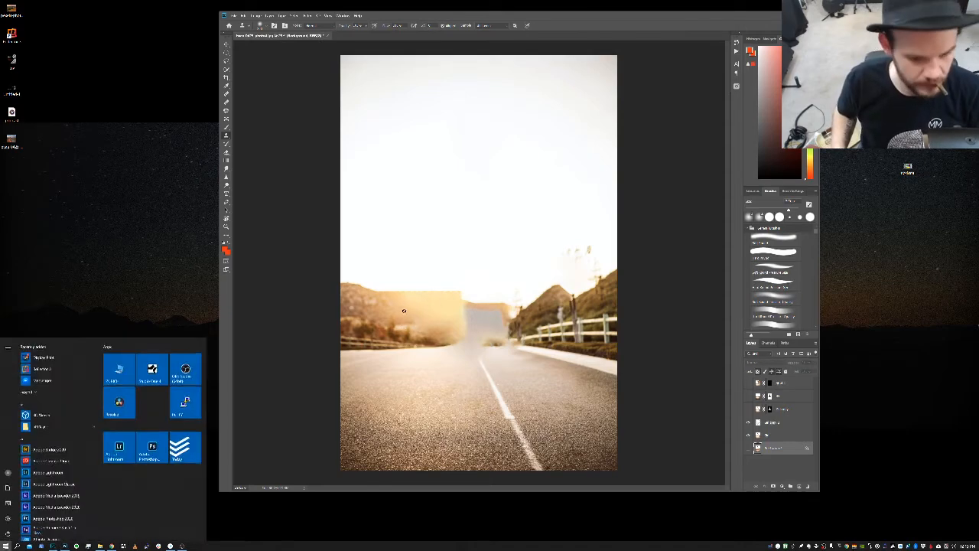
pyautogui.click(422, 368)
pyautogui.press('super')
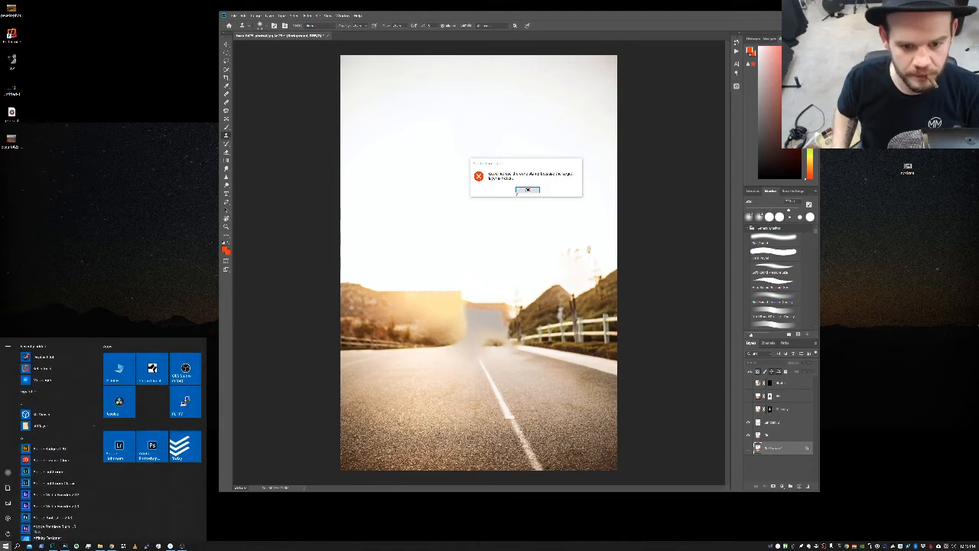
pyautogui.click(537, 190)
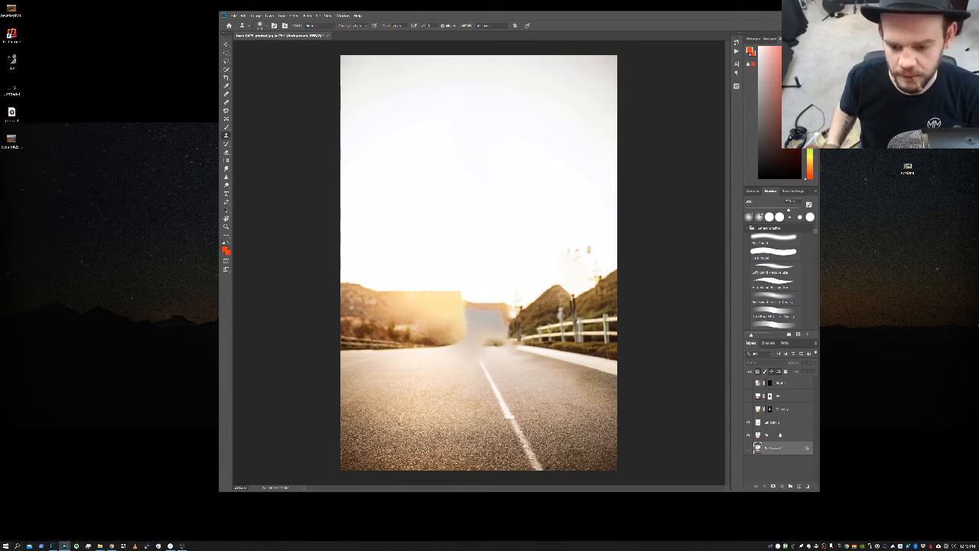
# Examine what the photo copy and the patch layer each contain by isolating and toggling their visibility
pyautogui.click(758, 435)
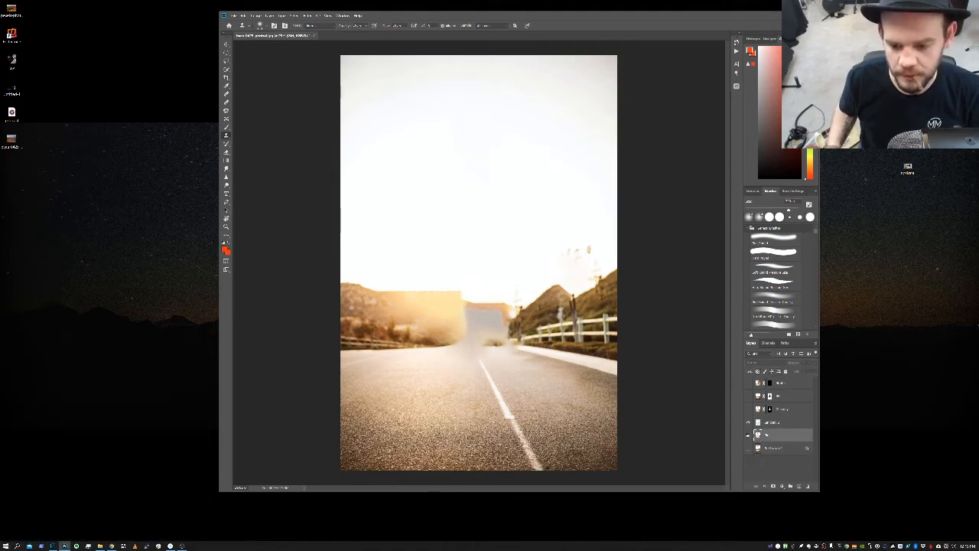
pyautogui.keyDown('alt'); pyautogui.click(748, 435); pyautogui.keyUp('alt')
pyautogui.keyDown('alt'); pyautogui.click(748, 435); pyautogui.keyUp('alt')
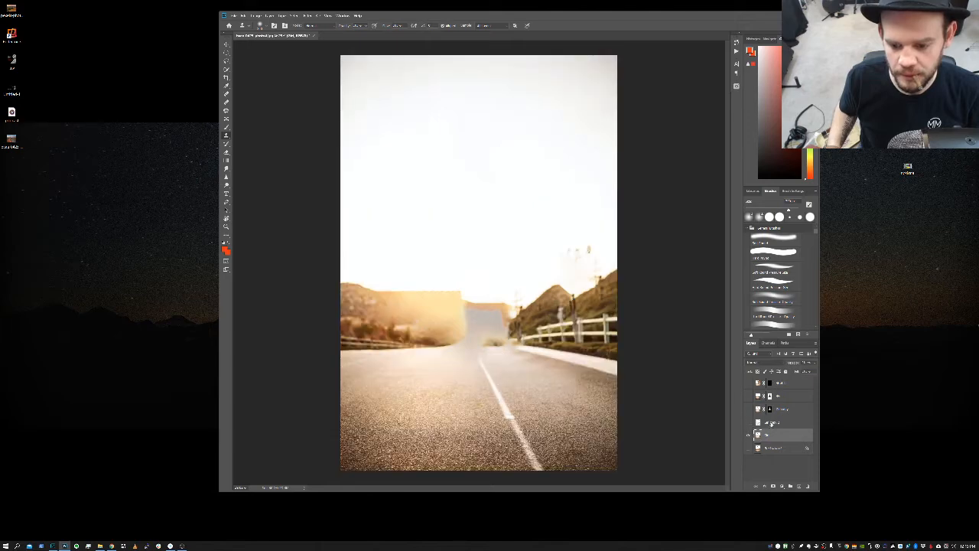
pyautogui.click(752, 422)
pyautogui.click(751, 422)
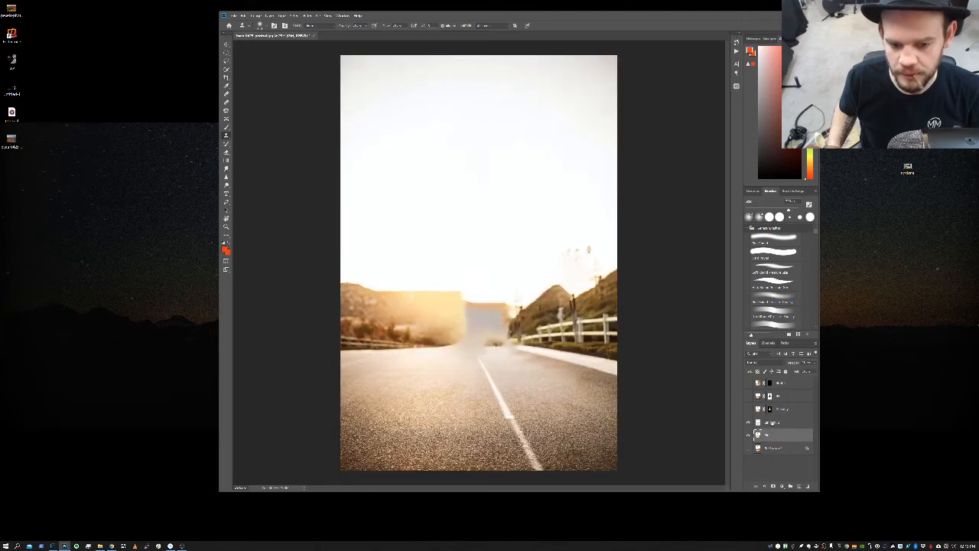
# Clone hillside and shrub texture over the grey smudge at the road's horizon on the patch layer
pyautogui.click(756, 423)
pyautogui.click(749, 435)
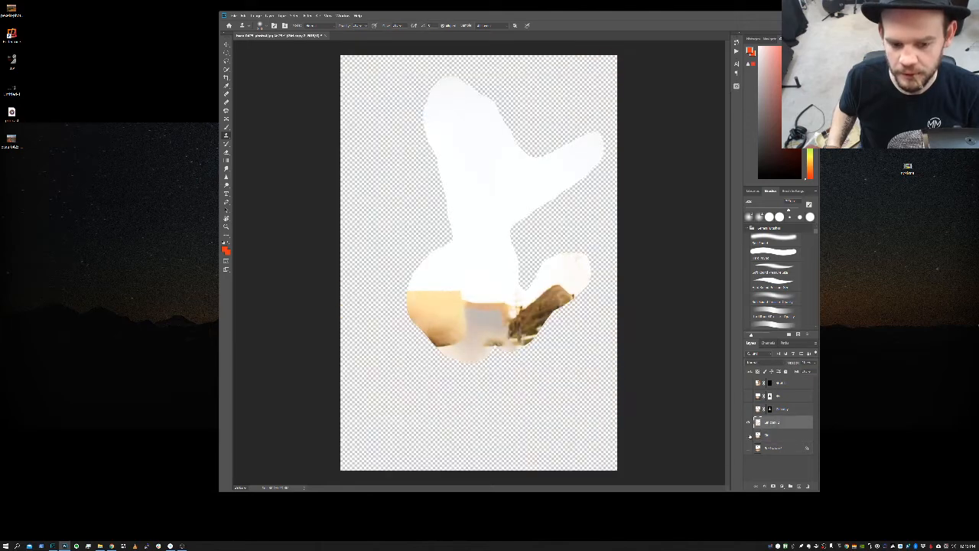
pyautogui.click(750, 434)
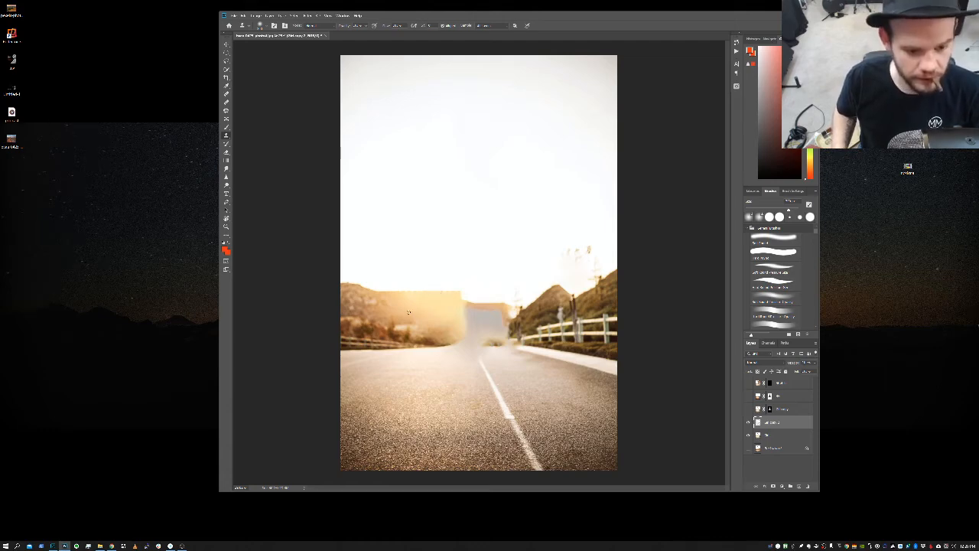
pyautogui.moveTo(473, 307)
pyautogui.mouseDown()
pyautogui.moveTo(473, 329)
pyautogui.moveTo(461, 336)
pyautogui.moveTo(509, 335)
pyautogui.moveTo(453, 334)
pyautogui.moveTo(504, 341)
pyautogui.moveTo(485, 322)
pyautogui.moveTo(513, 323)
pyautogui.moveTo(494, 310)
pyautogui.moveTo(521, 313)
pyautogui.moveTo(485, 305)
pyautogui.moveTo(489, 315)
pyautogui.moveTo(469, 326)
pyautogui.moveTo(487, 331)
pyautogui.mouseUp()
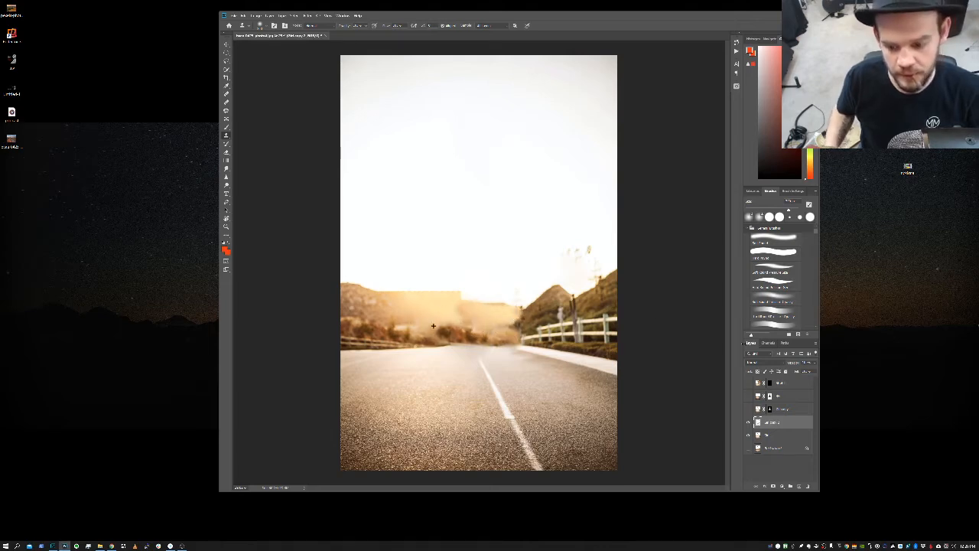
# Compare the retouched patch with the original photo copy by toggling the visibility of both layers
pyautogui.click(748, 435)
pyautogui.click(748, 423)
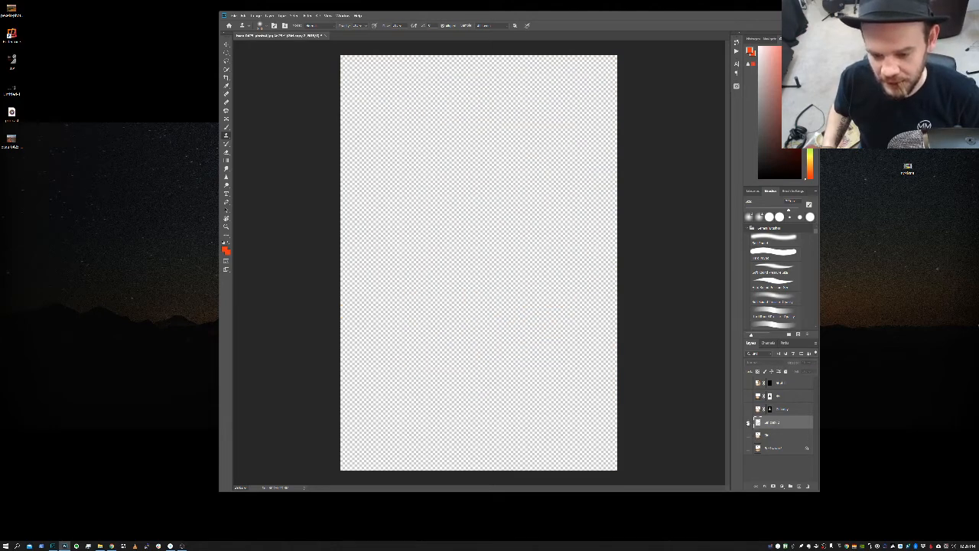
pyautogui.click(749, 423)
pyautogui.click(748, 436)
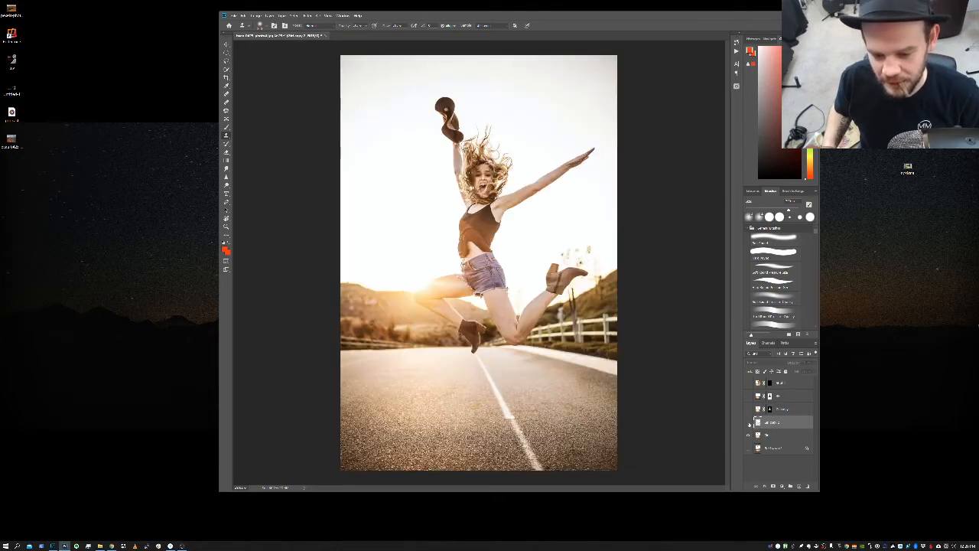
pyautogui.click(749, 423)
pyautogui.click(749, 423)
pyautogui.click(749, 423)
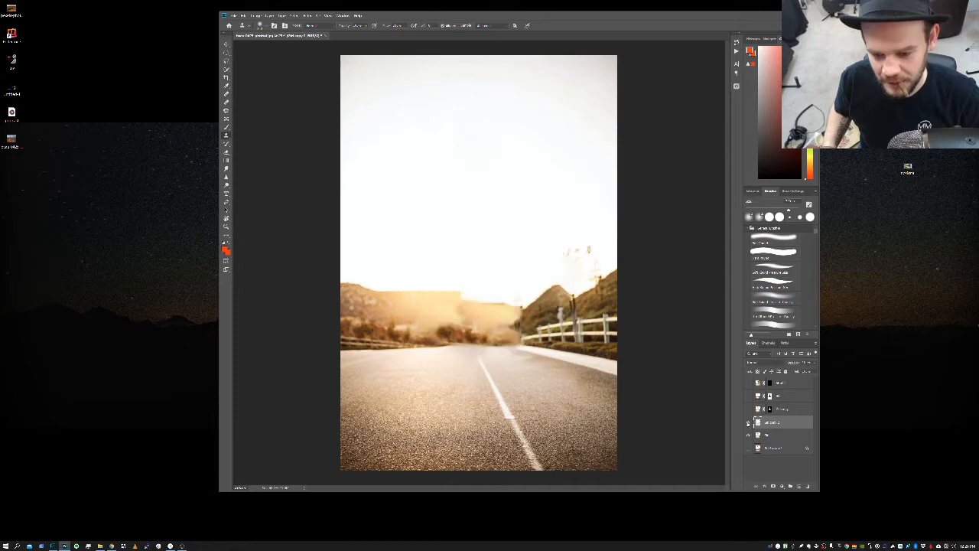
# Merge the patch layer and the photo copy beneath it into one layer
pyautogui.keyDown('shift'); pyautogui.click(770, 434); pyautogui.keyUp('shift')
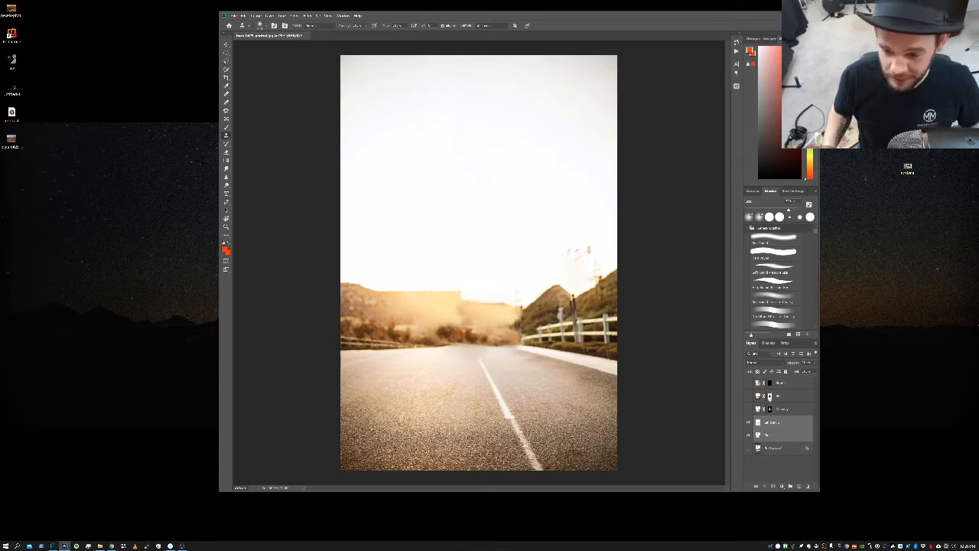
pyautogui.click(272, 15)
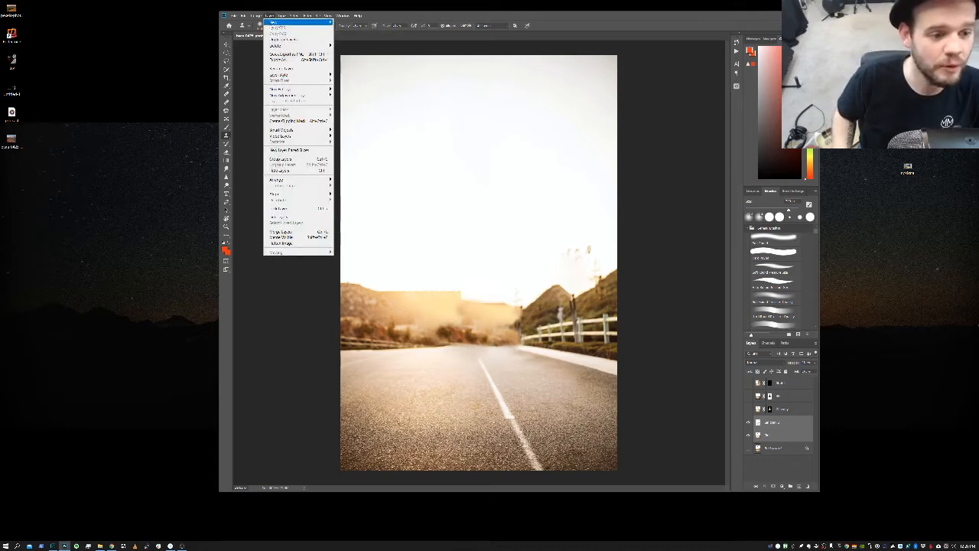
pyautogui.moveTo(277, 47)
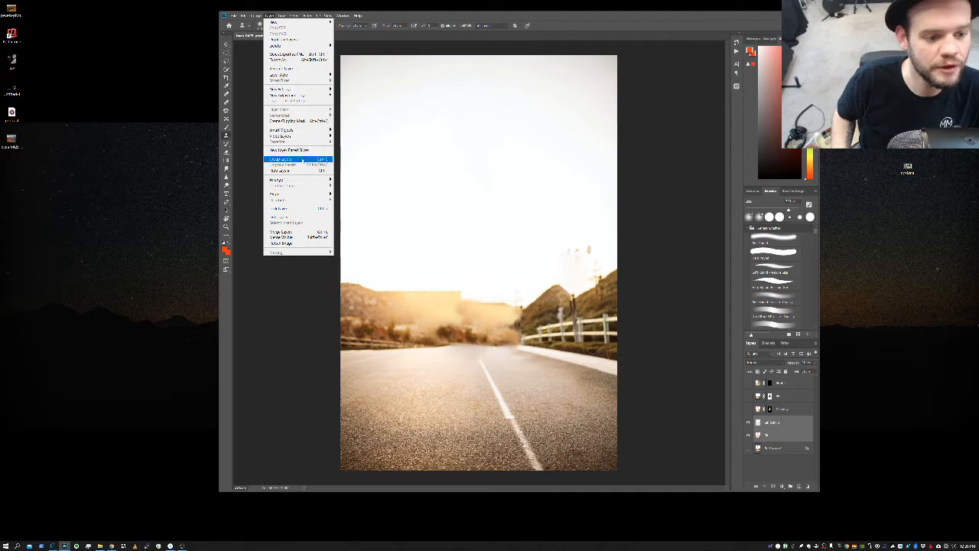
pyautogui.click(299, 231)
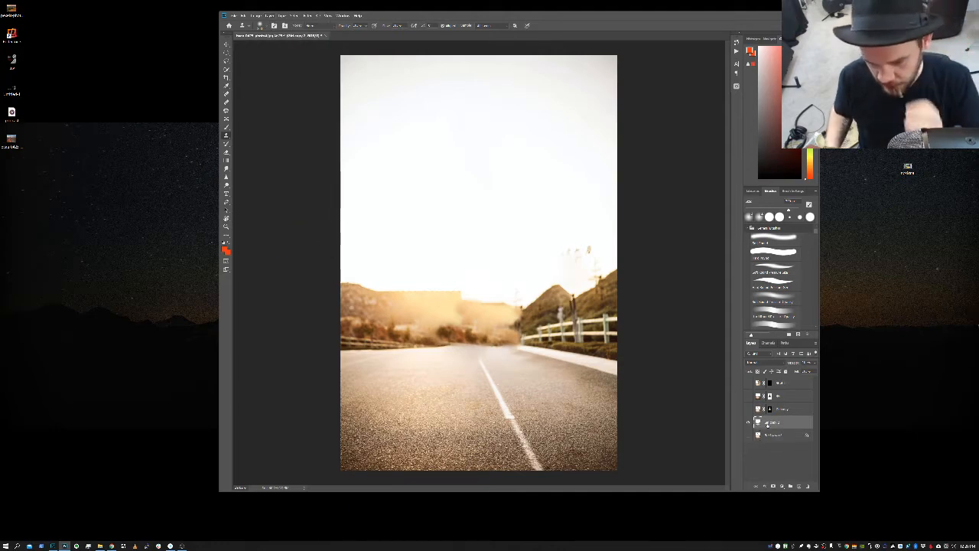
# Rename the merged layer Working Background
pyautogui.doubleClick(773, 422)
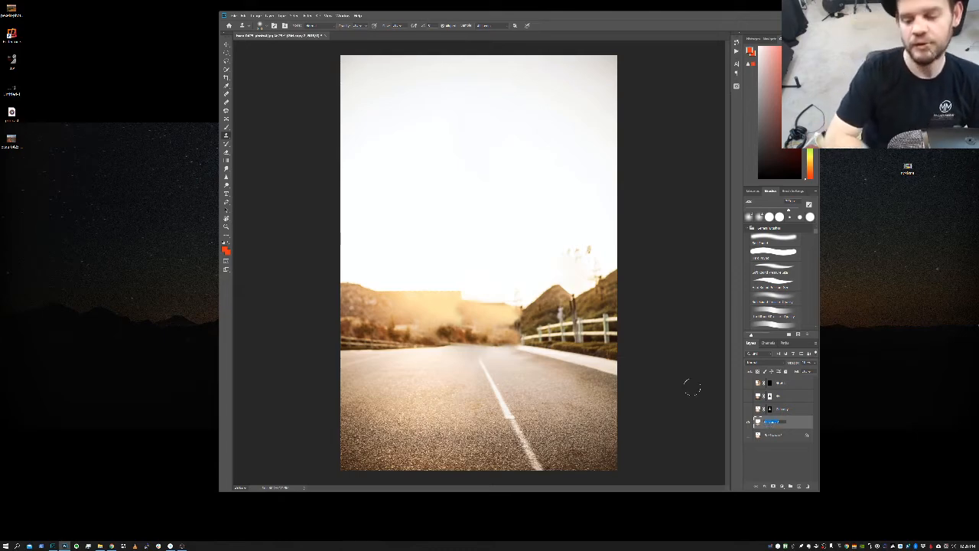
pyautogui.press('Return')
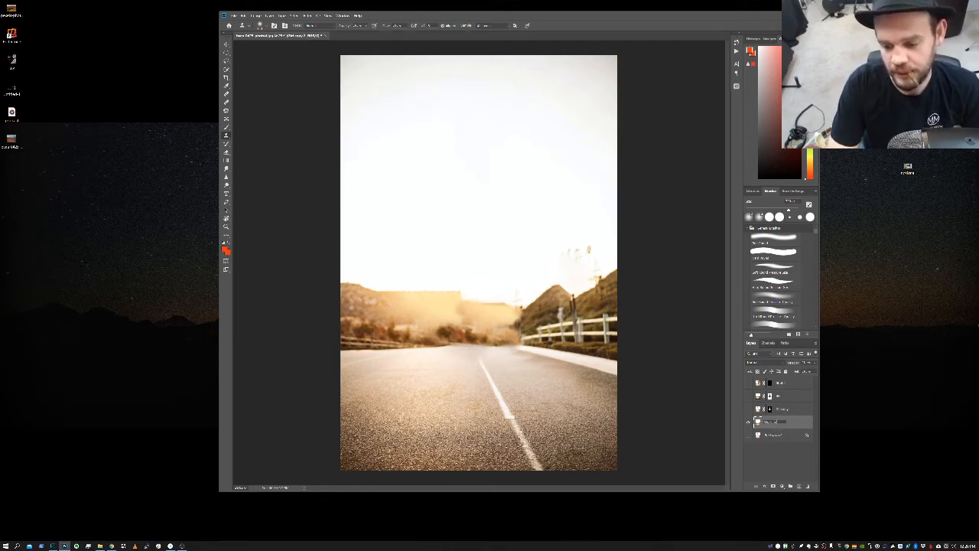
pyautogui.write('ground')
pyautogui.press('Return')
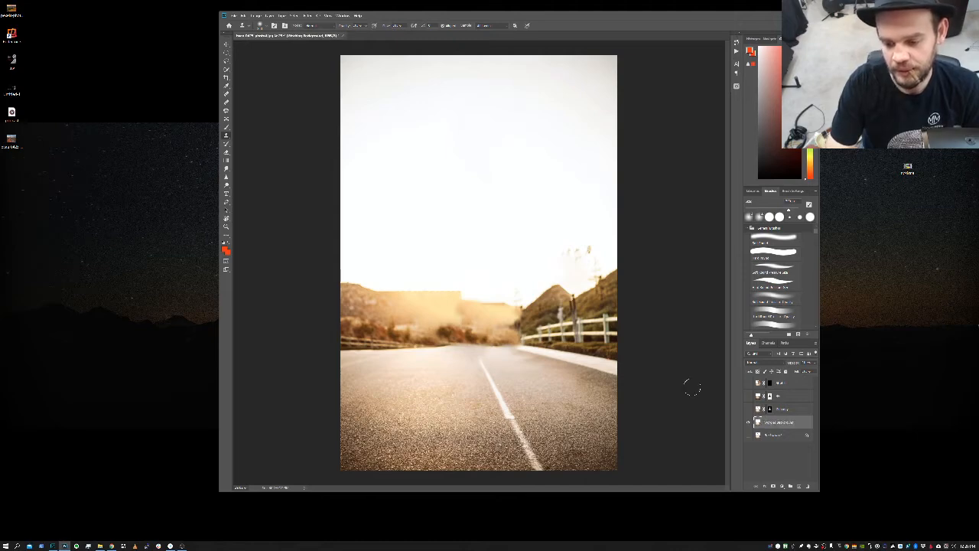
# Show the masked cut-out layer of the jumping woman and rename it
pyautogui.click(748, 409)
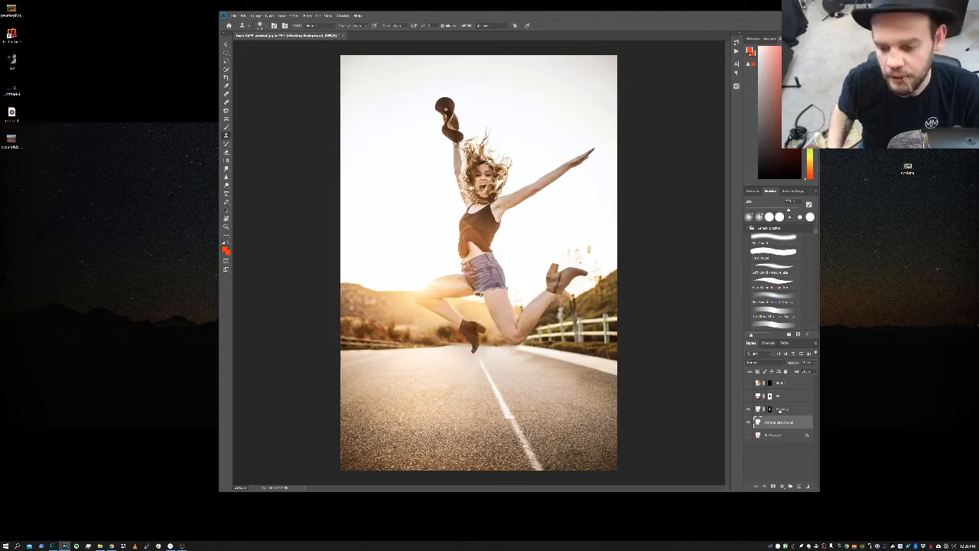
pyautogui.doubleClick(779, 409)
pyautogui.write('G')
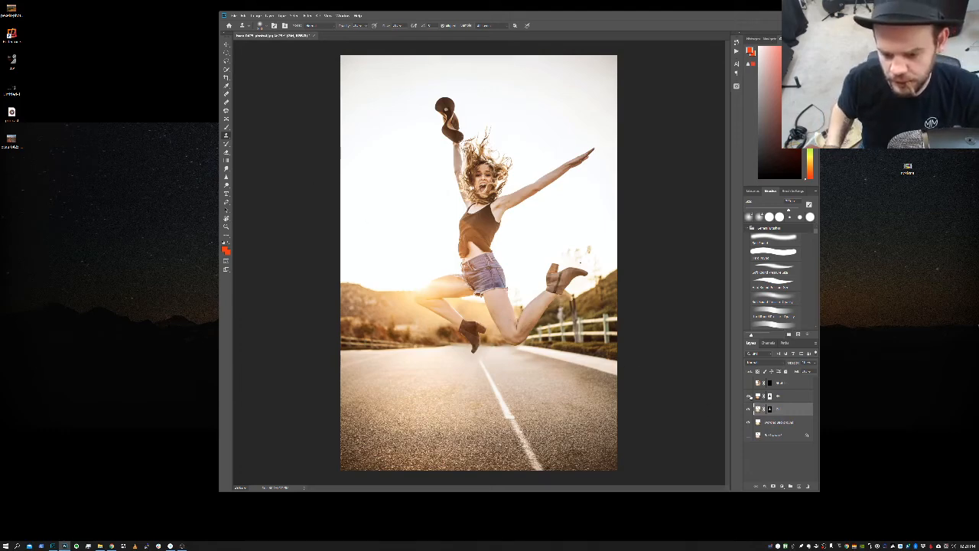
# Check the redundant masked layer directly above the jumping woman's cut-out and delete it
pyautogui.click(748, 396)
pyautogui.click(748, 395)
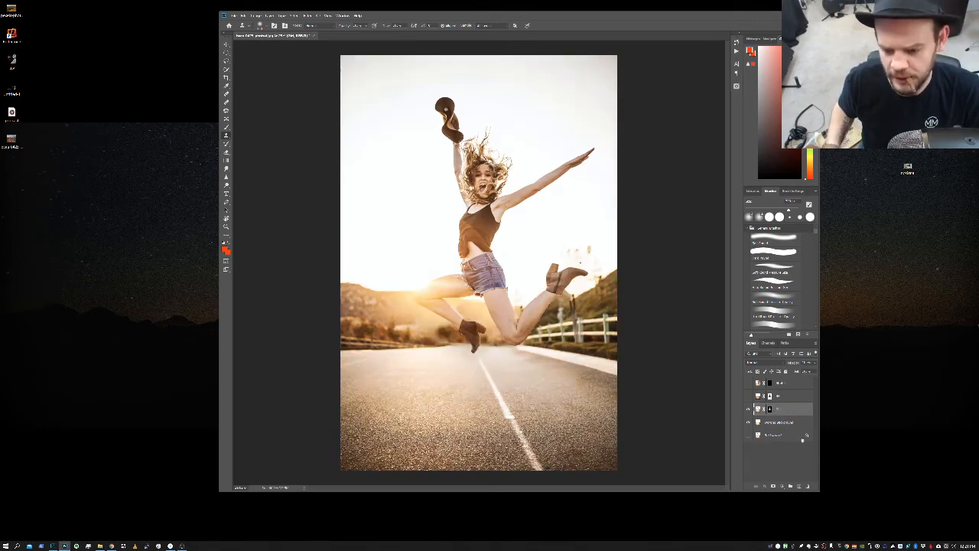
pyautogui.press('Delete')
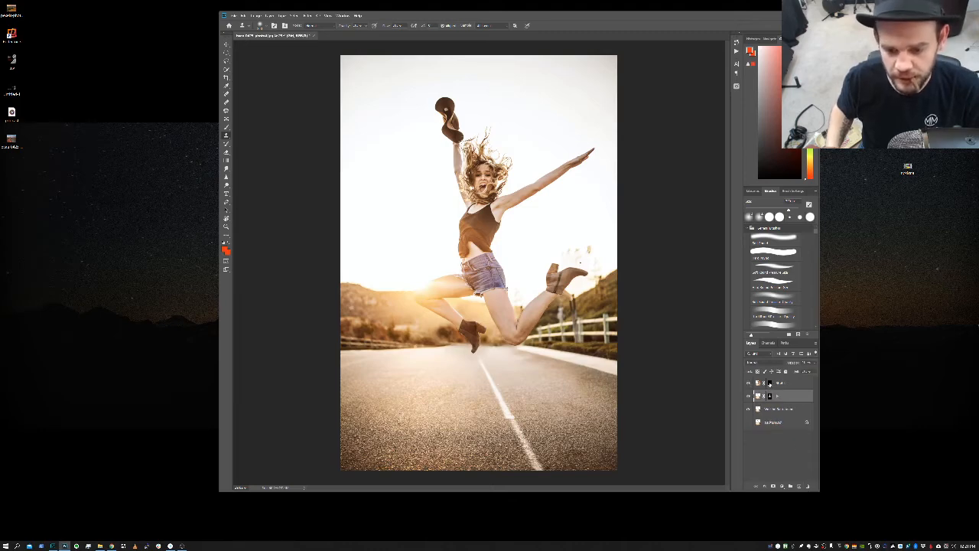
# Preview the stretched layer without its black mask and move it below the jumping woman's cut-out layer
pyautogui.keyDown('shift'); pyautogui.click(769, 383); pyautogui.keyUp('shift')
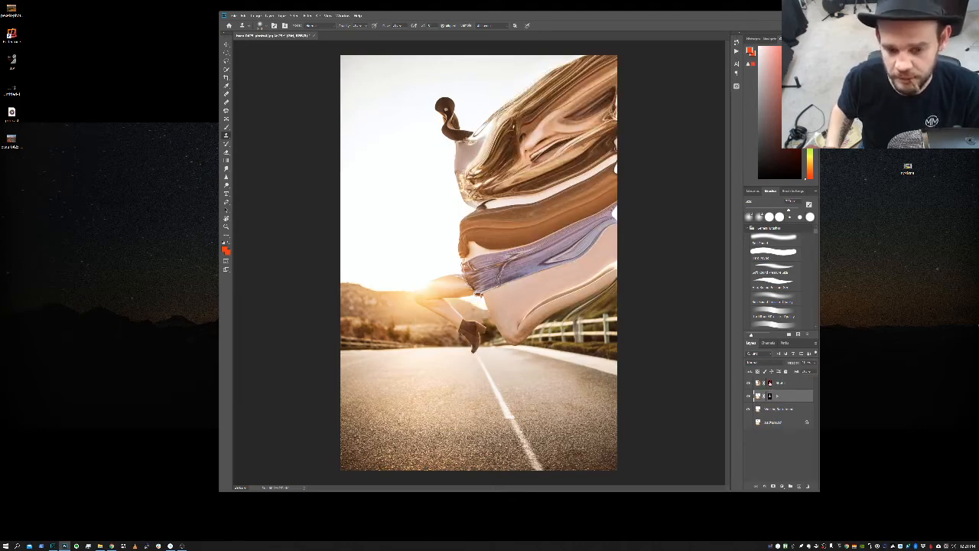
pyautogui.keyDown('shift'); pyautogui.click(770, 383); pyautogui.keyUp('shift')
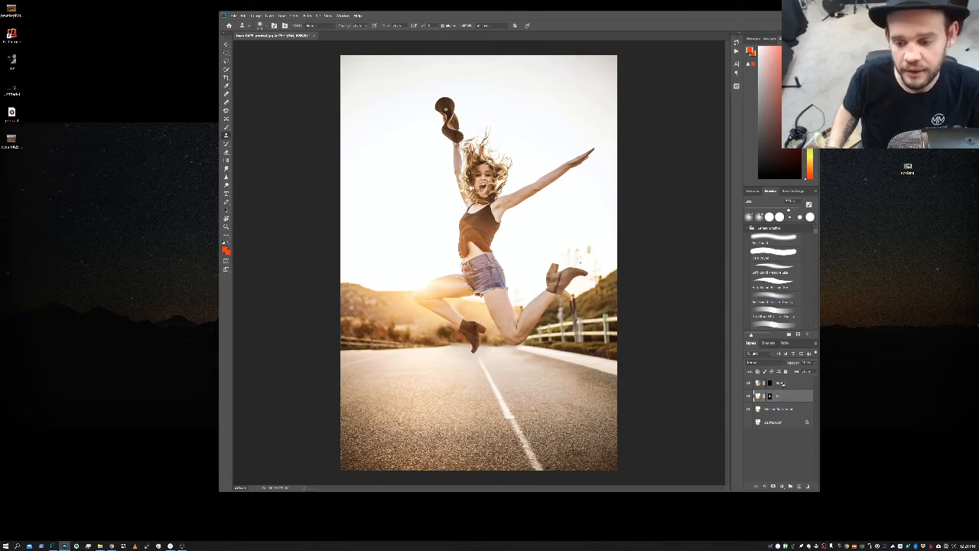
pyautogui.moveTo(788, 384); pyautogui.dragTo(778, 406)
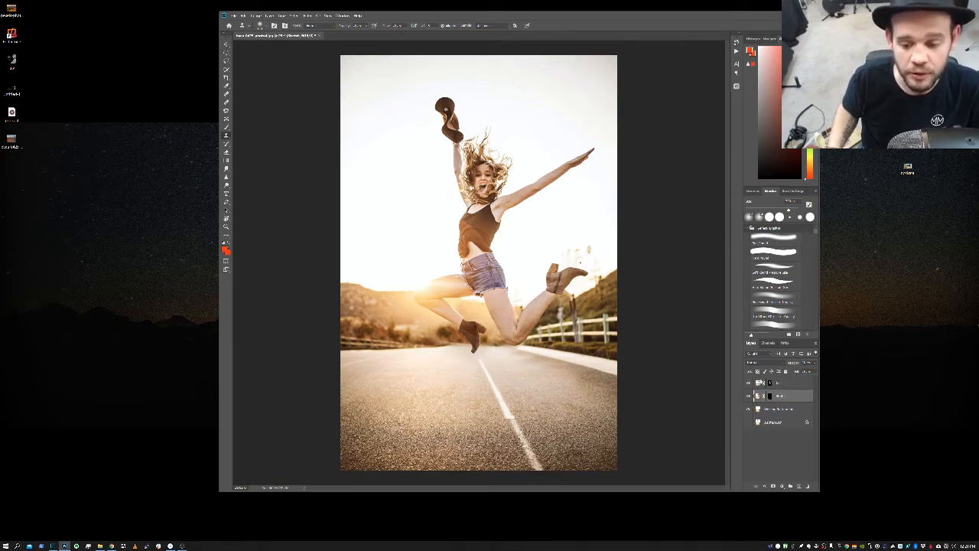
pyautogui.click(749, 382)
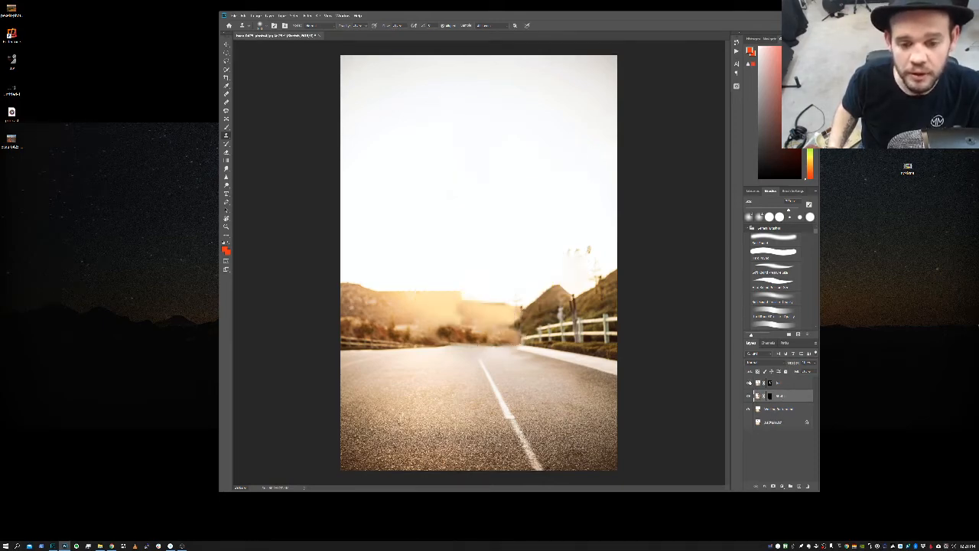
pyautogui.click(749, 383)
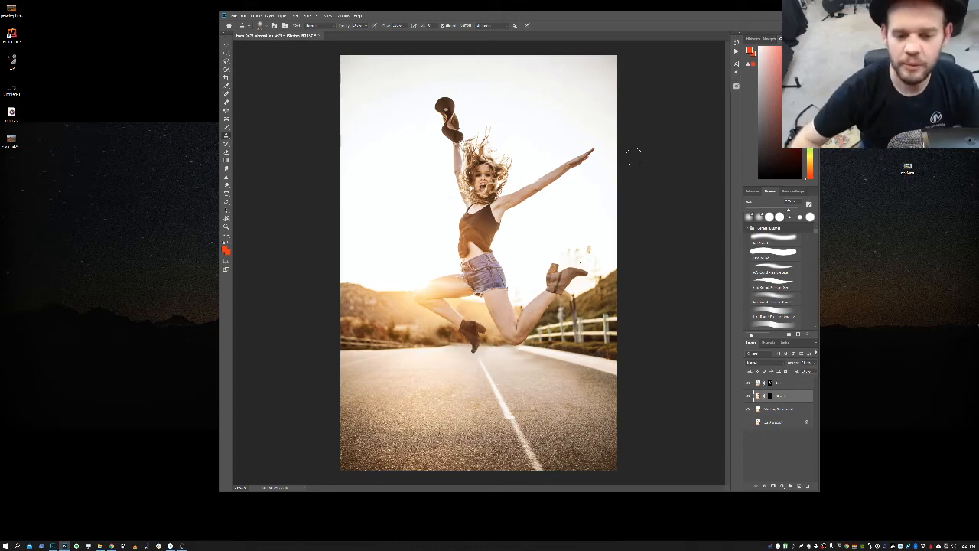
# Activate the Brush tool and hide and redisplay the brush preset list
pyautogui.press('b')
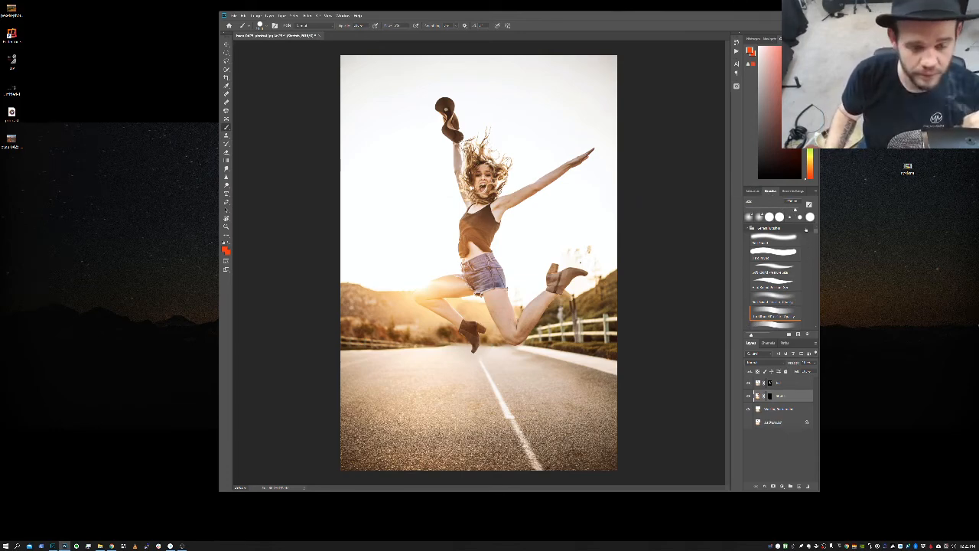
pyautogui.click(341, 16)
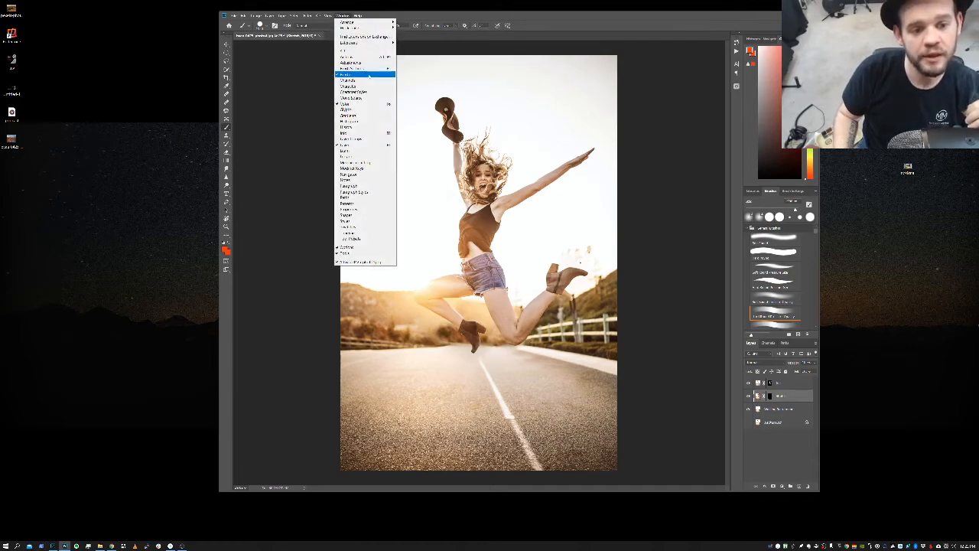
pyautogui.click(369, 75)
pyautogui.click(341, 15)
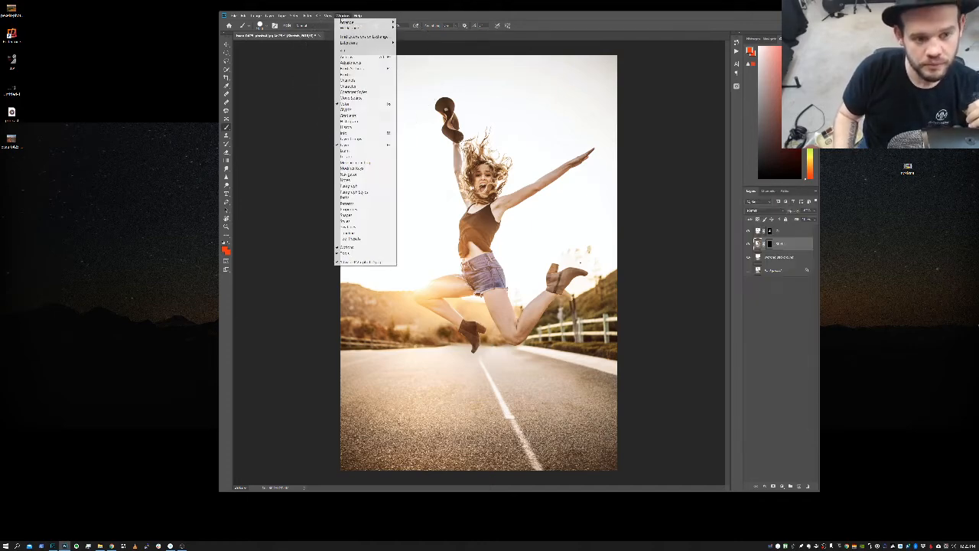
pyautogui.click(363, 75)
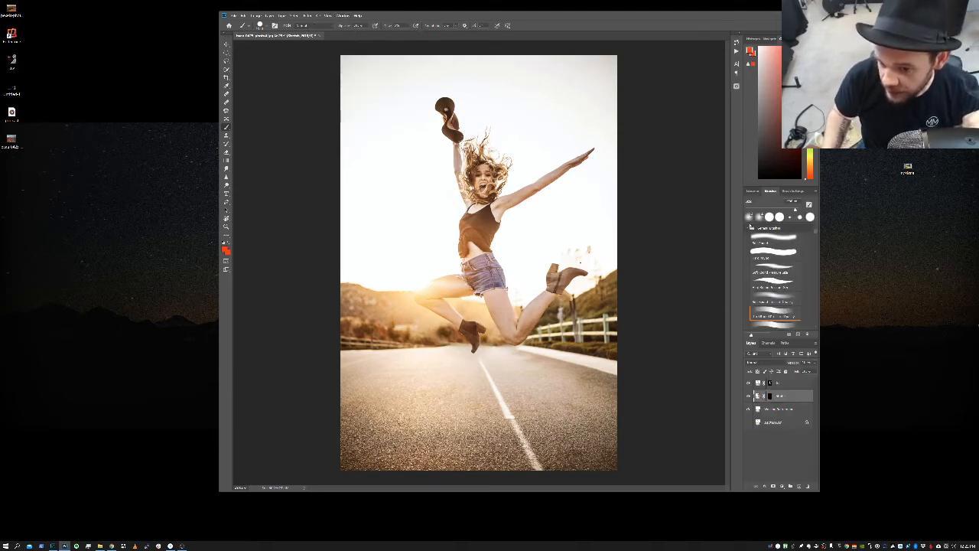
# Collapse the unneeded brush folders, expand the splatter brush folder and pick its scattered particle brush
pyautogui.click(750, 228)
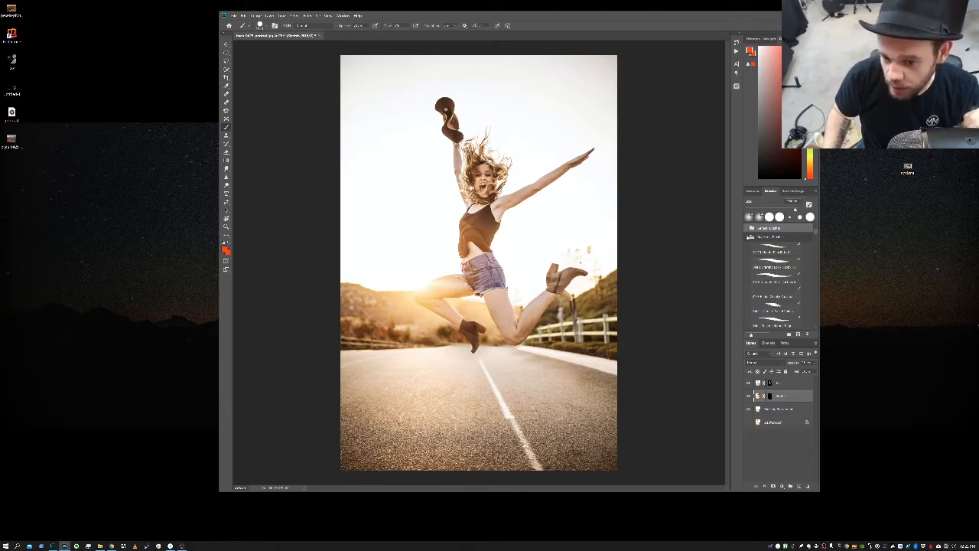
pyautogui.click(747, 237)
pyautogui.click(745, 247)
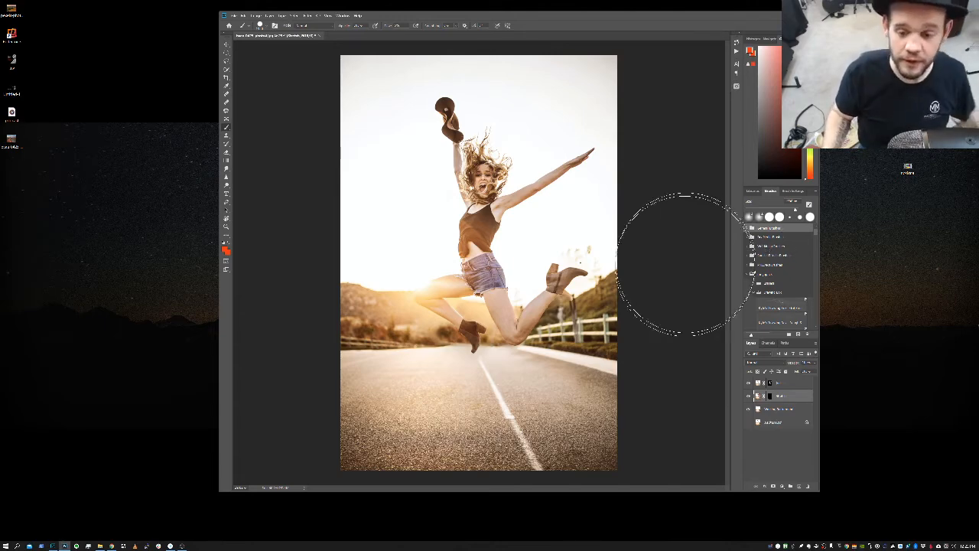
pyautogui.click(750, 256)
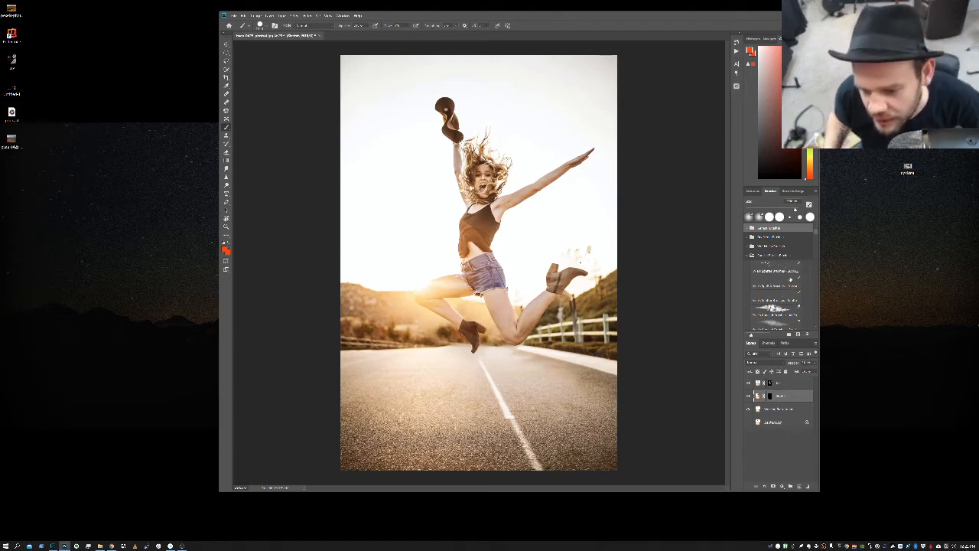
pyautogui.click(777, 268)
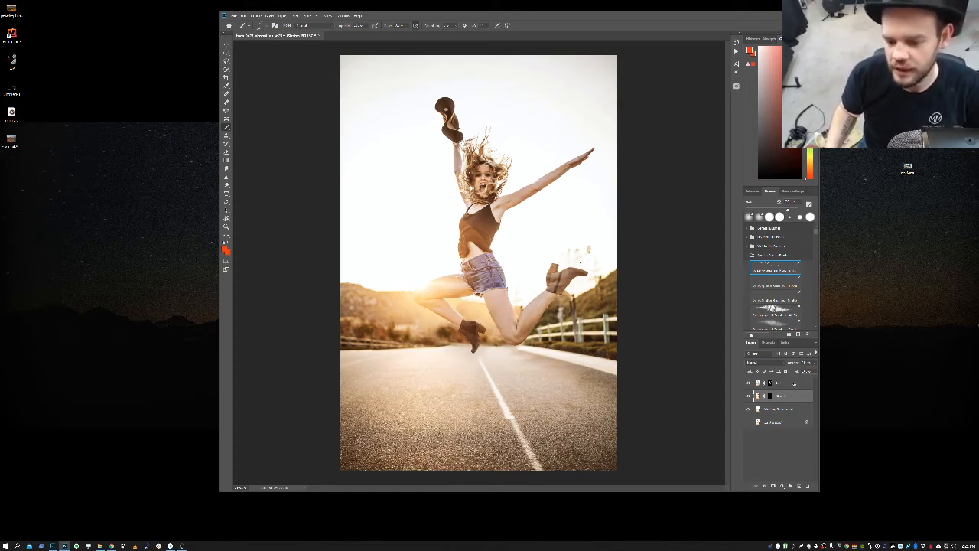
# Add an empty layer above the jumping woman's cut-out and make black the painting colour
pyautogui.click(796, 382)
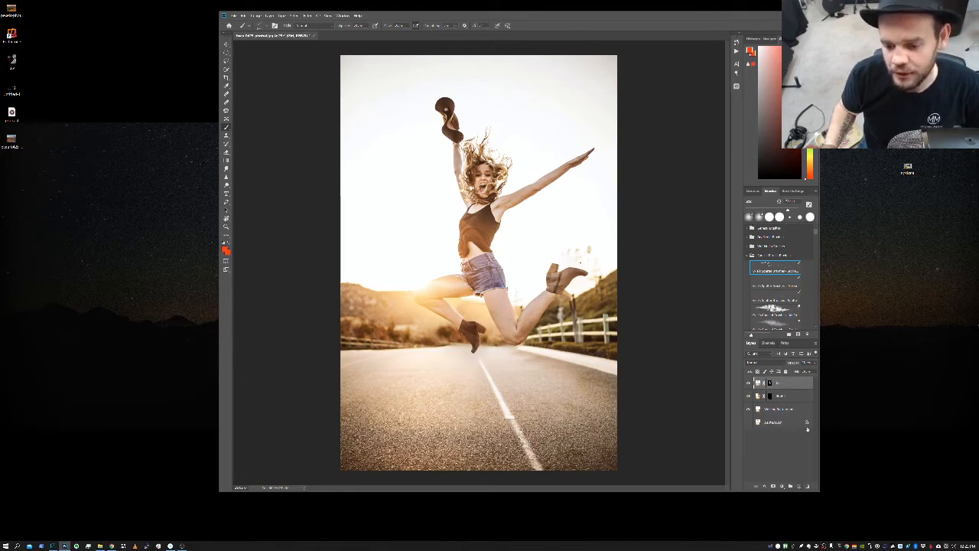
pyautogui.click(798, 486)
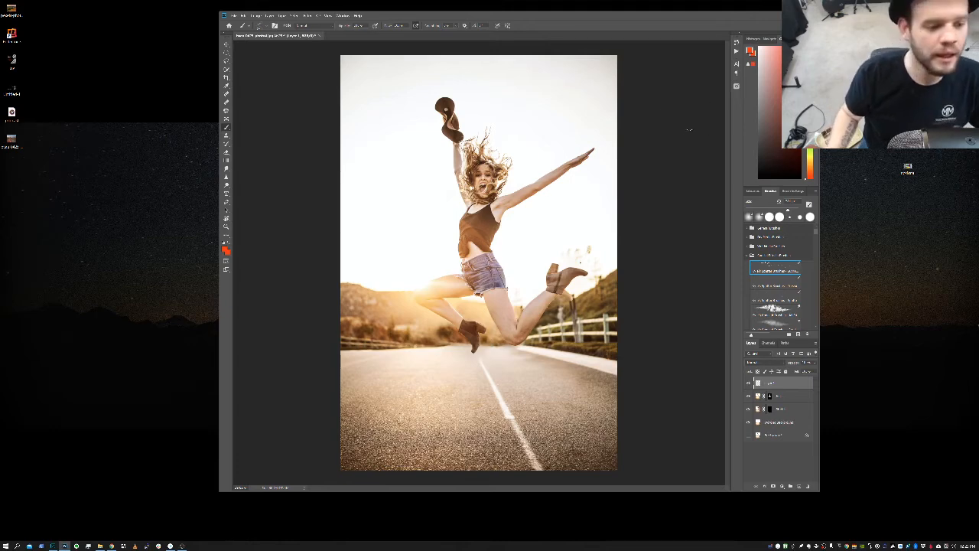
pyautogui.press('x')
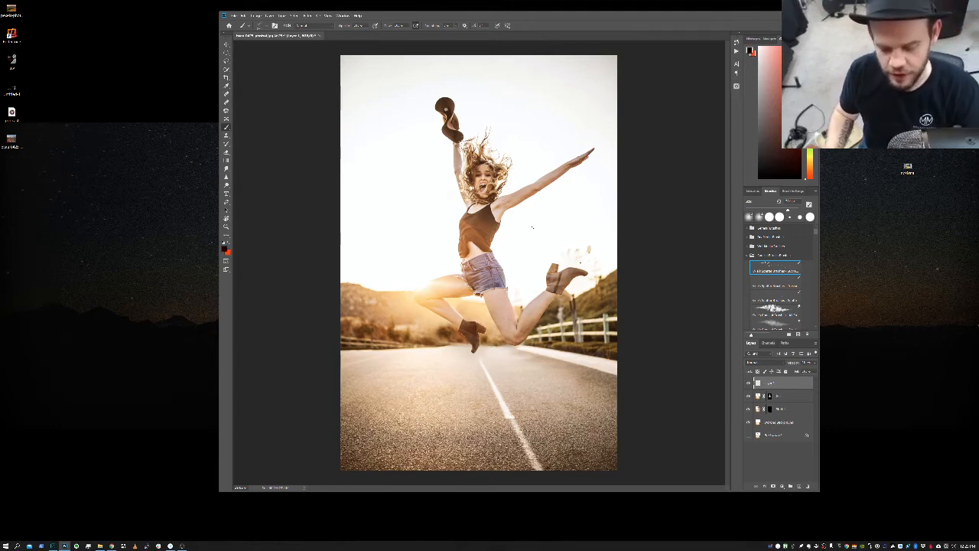
# Try large scattered brush marks across the figure on the empty layer and undo them
pyautogui.moveTo(537, 218)
pyautogui.mouseDown()
pyautogui.moveTo(554, 222)
pyautogui.moveTo(565, 249)
pyautogui.mouseUp()
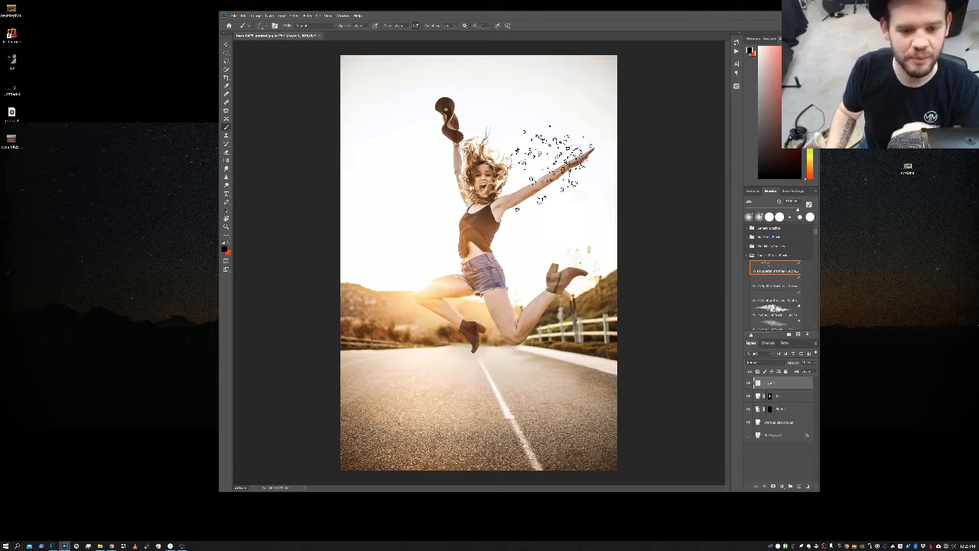
pyautogui.moveTo(581, 267)
pyautogui.mouseDown()
pyautogui.moveTo(585, 321)
pyautogui.moveTo(628, 367)
pyautogui.moveTo(643, 299)
pyautogui.moveTo(551, 329)
pyautogui.moveTo(498, 322)
pyautogui.moveTo(459, 368)
pyautogui.moveTo(566, 314)
pyautogui.mouseUp()
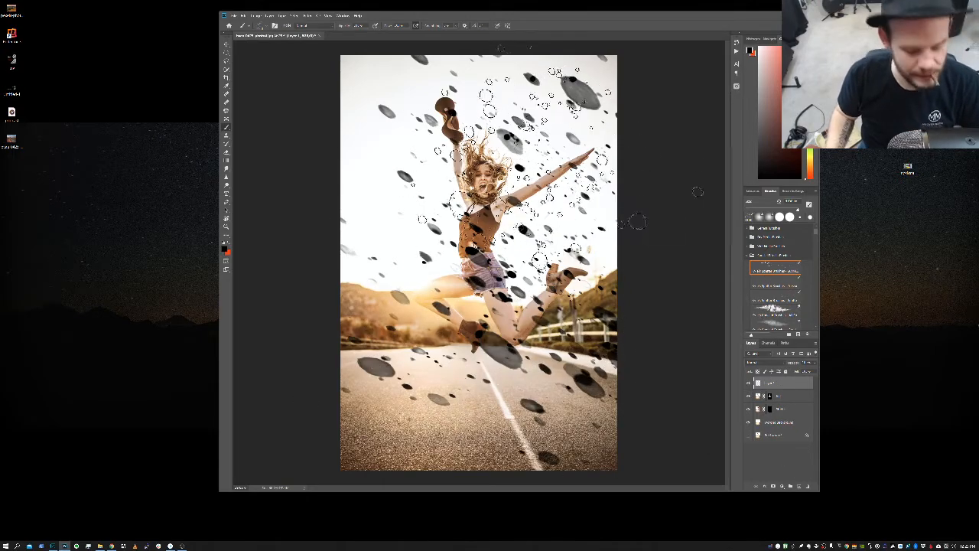
pyautogui.hotkey('ctrl', 'z')
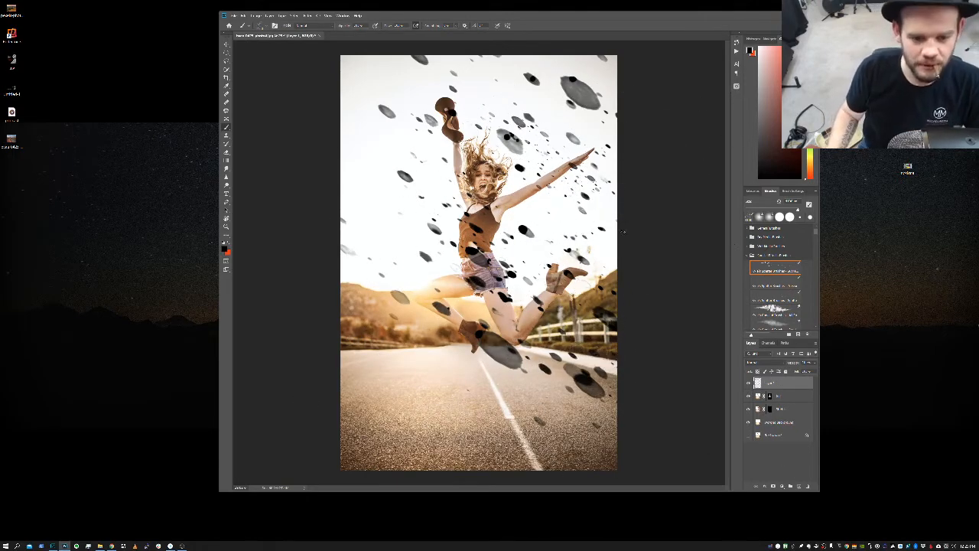
pyautogui.hotkey('ctrl', 'z')
pyautogui.hotkey('ctrl', 'z')
pyautogui.hotkey('ctrl', 'z')
pyautogui.hotkey('ctrl', 'z')
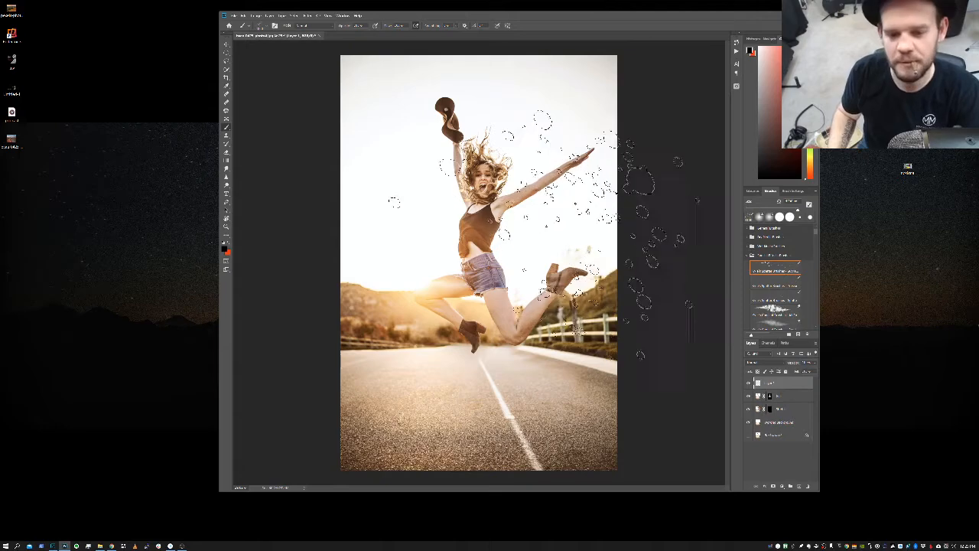
# Reduce the scatter brush to a much smaller size for fine particles
pyautogui.press('[')
pyautogui.press('[')
pyautogui.press('[')
pyautogui.press('[')
pyautogui.press('[')
pyautogui.press('[')
pyautogui.press('[')
pyautogui.press('[')
pyautogui.press('[')
pyautogui.press('[')
pyautogui.press('[')
pyautogui.press('[')
pyautogui.press('[')
pyautogui.press('[')
pyautogui.press('[')
pyautogui.press('[')
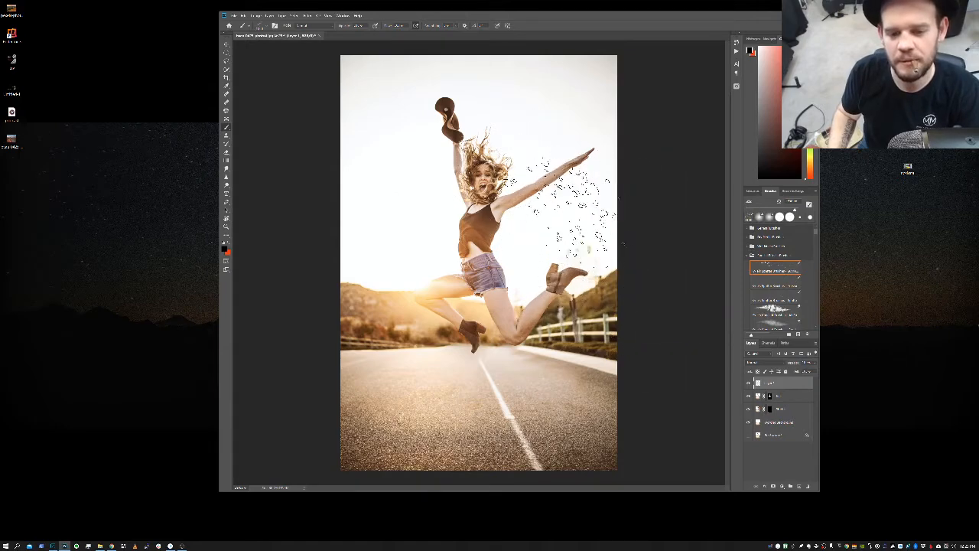
# Try small black splatter dabs around and below the woman's outstretched arm on the empty layer
pyautogui.click(531, 160)
pyautogui.click(553, 140)
pyautogui.click(562, 175)
pyautogui.click(553, 213)
pyautogui.click(533, 243)
pyautogui.click(583, 201)
pyautogui.click(590, 179)
pyautogui.click(587, 138)
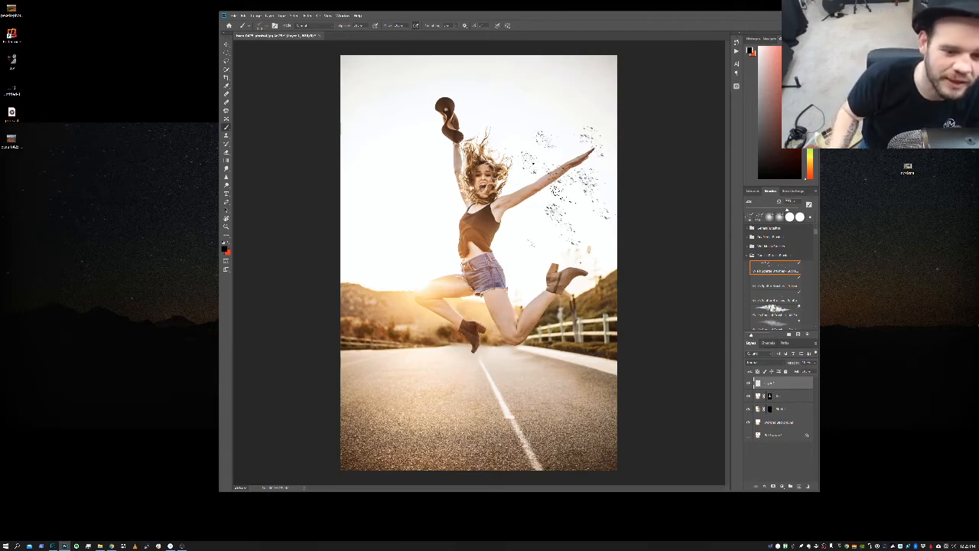
pyautogui.click(532, 214)
pyautogui.click(535, 222)
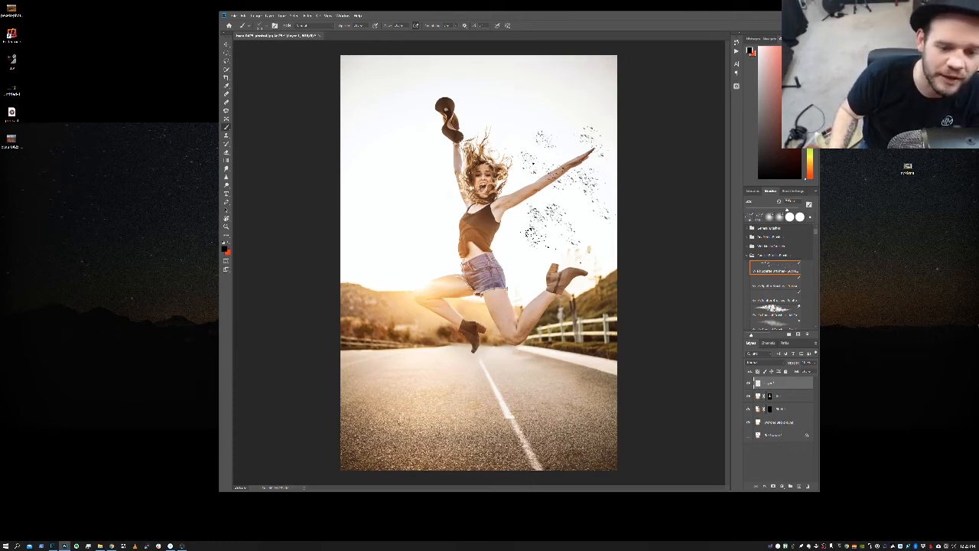
pyautogui.click(527, 249)
pyautogui.click(522, 219)
pyautogui.click(570, 204)
pyautogui.click(592, 236)
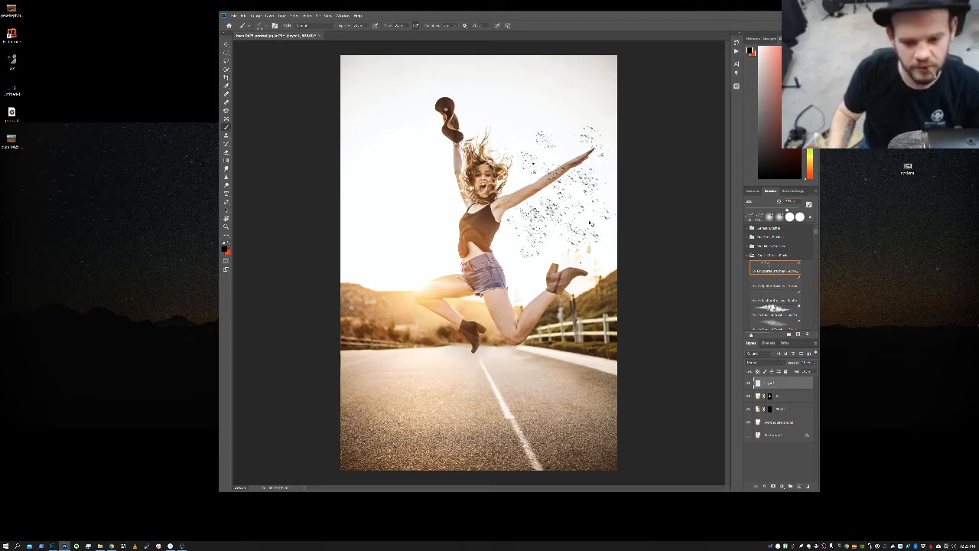
# Undo all the small splatter dabs around the outstretched arm
pyautogui.hotkey('ctrl', 'z')
pyautogui.hotkey('ctrl', 'z')
pyautogui.hotkey('ctrl', 'z')
pyautogui.hotkey('ctrl', 'z')
pyautogui.hotkey('ctrl', 'z')
pyautogui.hotkey('ctrl', 'z')
pyautogui.hotkey('ctrl', 'z')
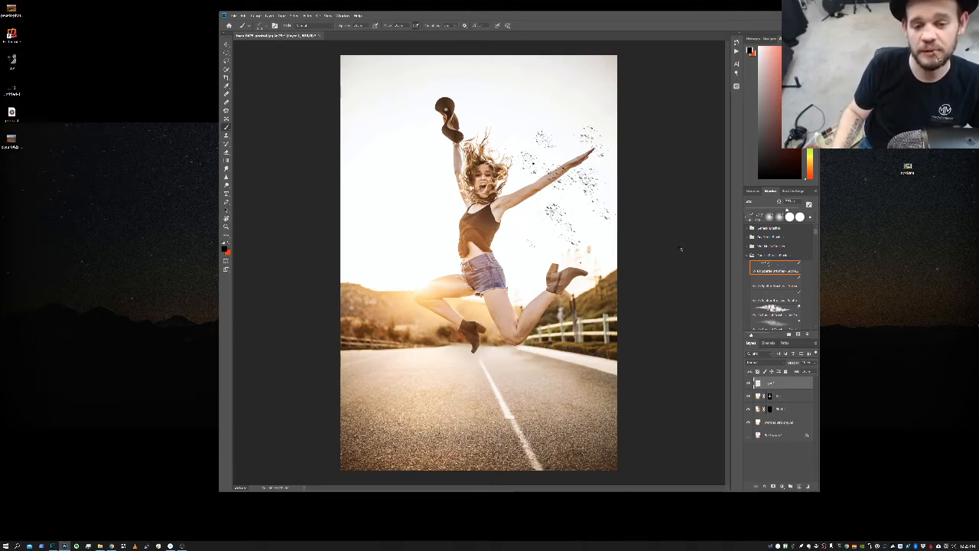
pyautogui.hotkey('ctrl', 'z')
pyautogui.hotkey('ctrl', 'z')
pyautogui.hotkey('ctrl', 'z')
pyautogui.hotkey('ctrl', 'z')
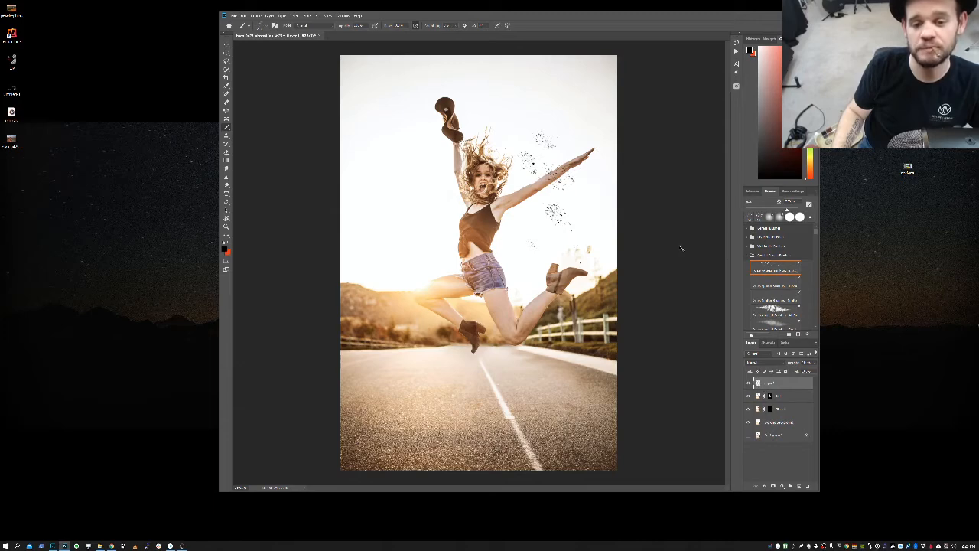
pyautogui.hotkey('ctrl', 'z')
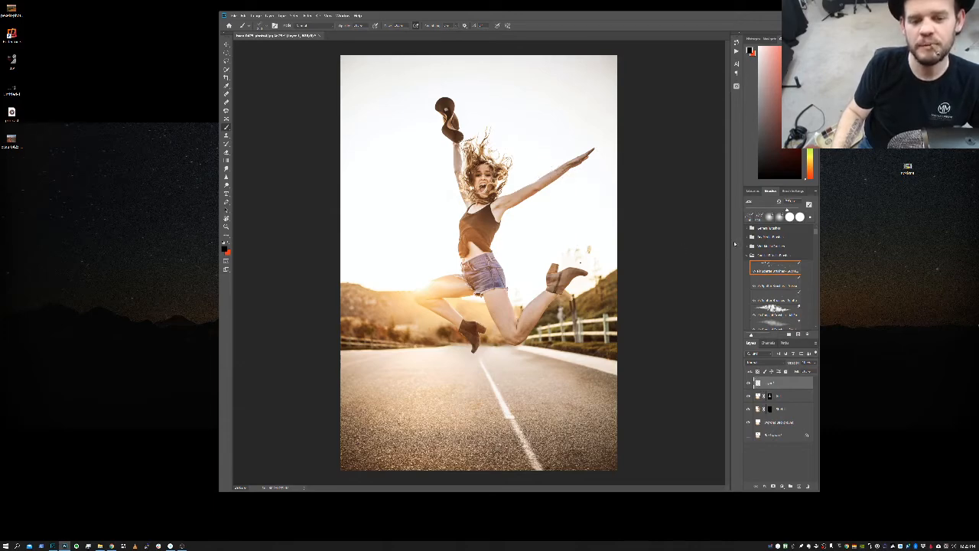
# Delete the empty test layer above the jumping woman's cut-out, restoring it once and deleting it again
pyautogui.moveTo(796, 388); pyautogui.dragTo(807, 487)
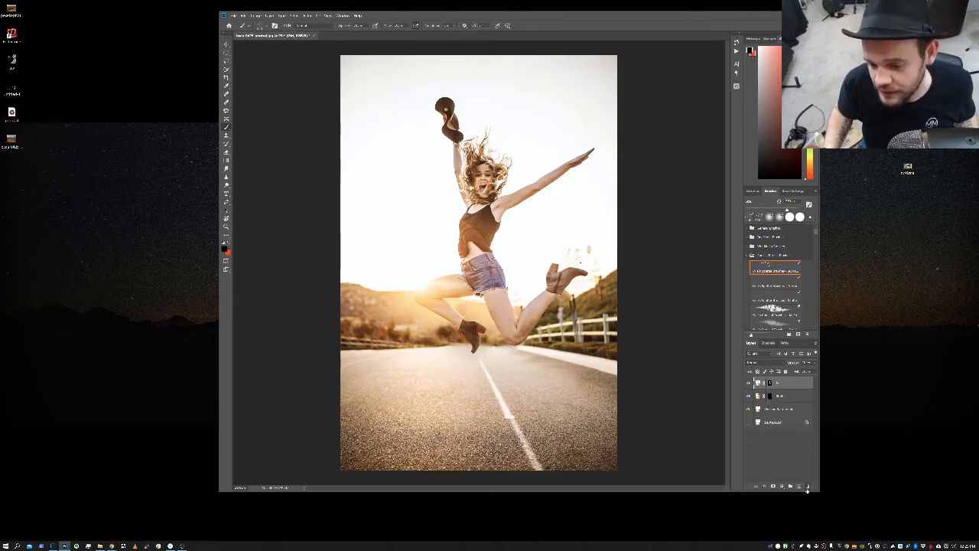
pyautogui.click(807, 487)
pyautogui.hotkey('ctrl', 'z')
pyautogui.hotkey('ctrl', 'z')
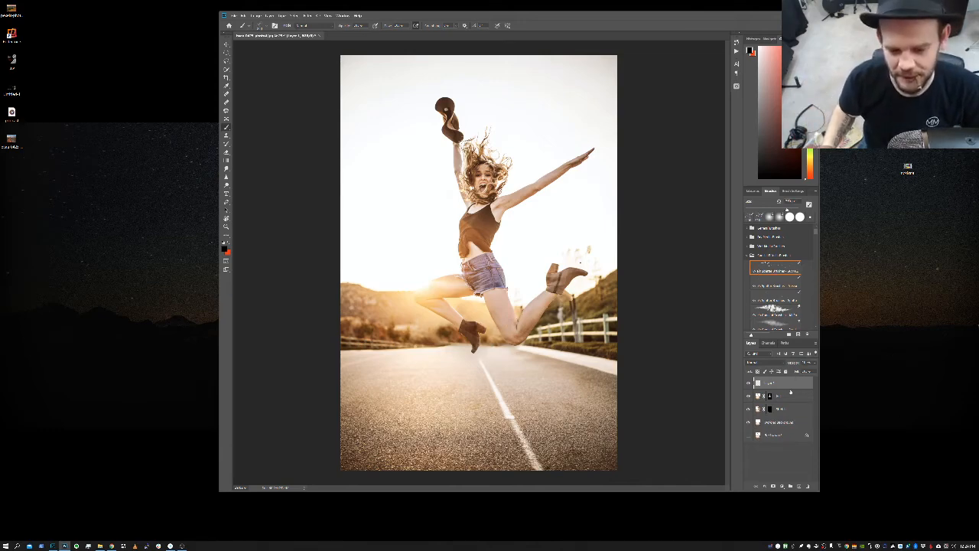
pyautogui.moveTo(793, 389); pyautogui.dragTo(809, 499)
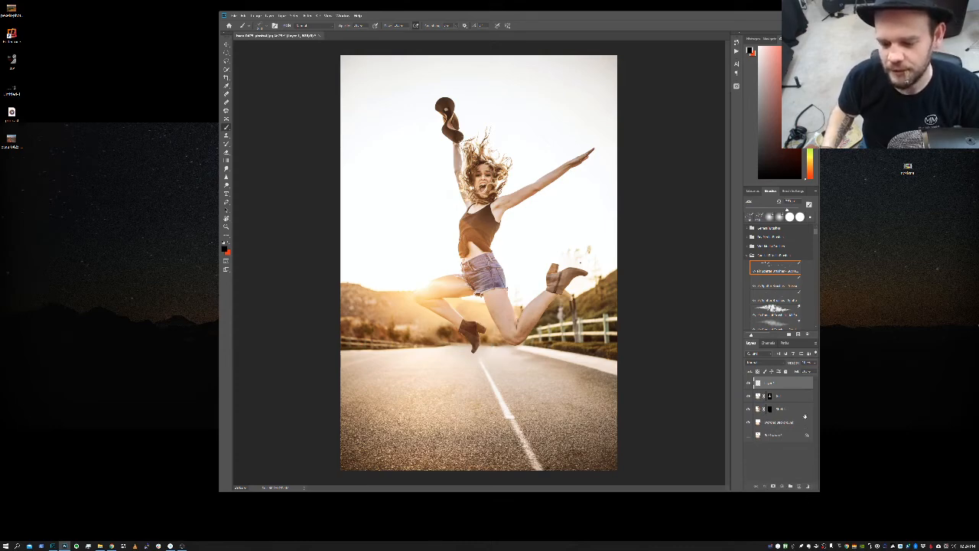
pyautogui.moveTo(788, 384); pyautogui.dragTo(809, 485)
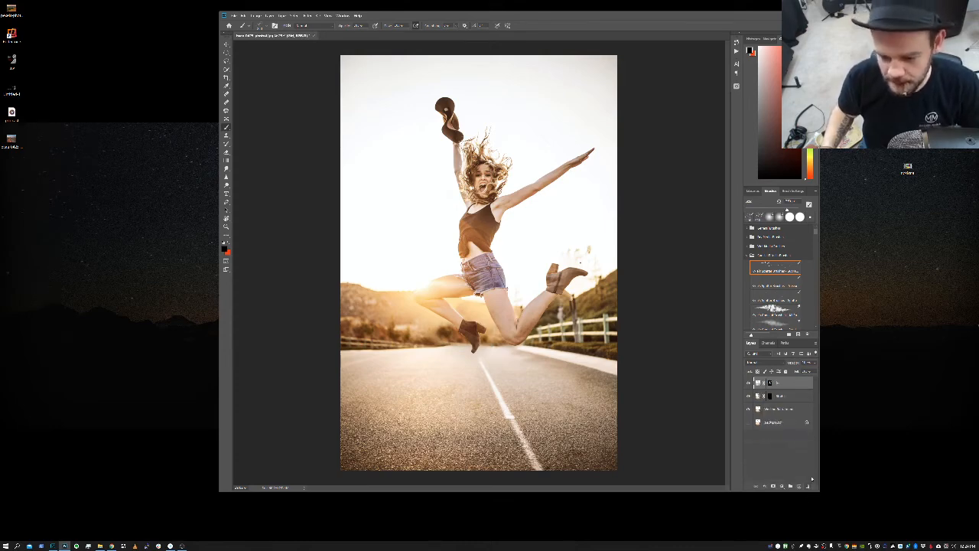
# Preview the road scene without the jumping woman's cut-out, and isolate the cut-out by hiding all other layers
pyautogui.click(749, 383)
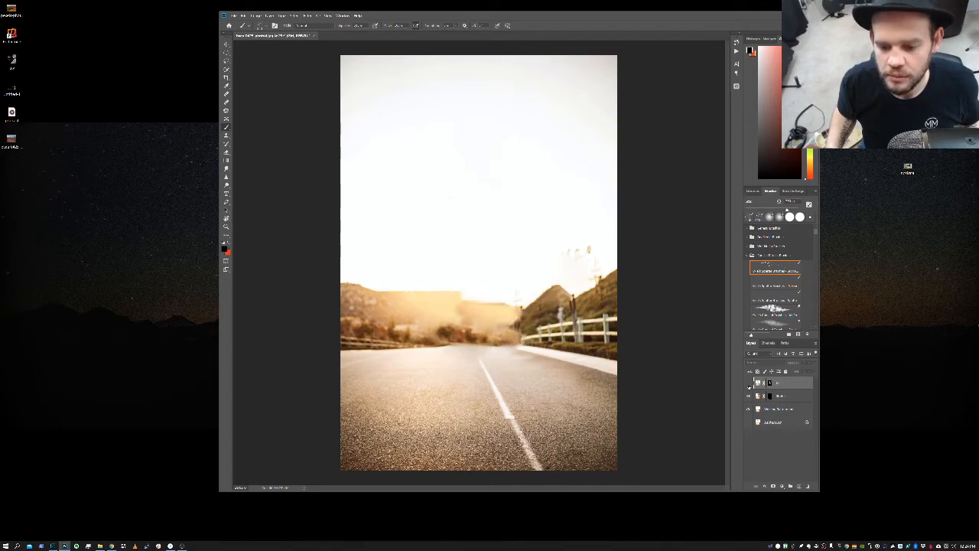
pyautogui.click(749, 383)
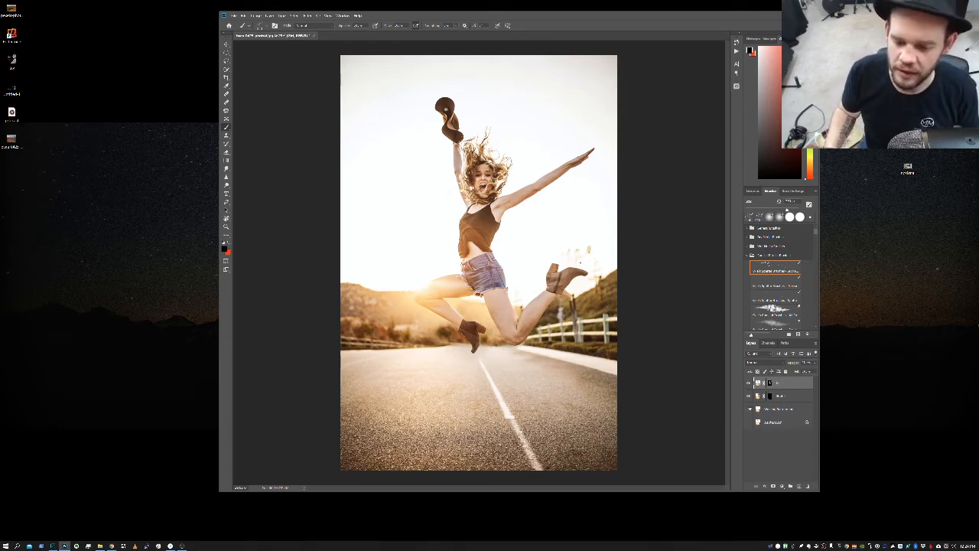
pyautogui.keyDown('alt'); pyautogui.click(750, 395); pyautogui.keyUp('alt')
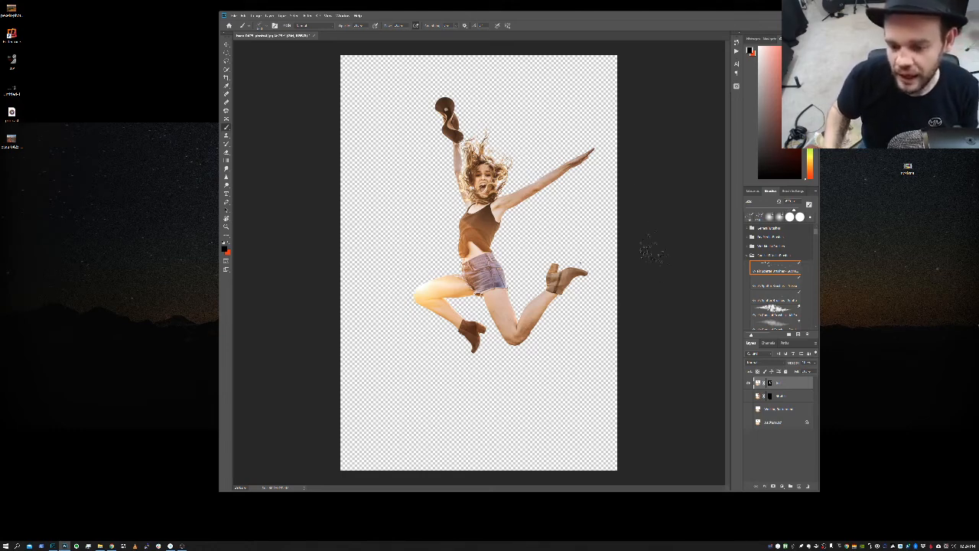
# Paint black splatter on the cut-out's layer mask to disperse the outstretched arm, shoulder and nearby hair
pyautogui.moveTo(766, 156); pyautogui.dragTo(758, 174)
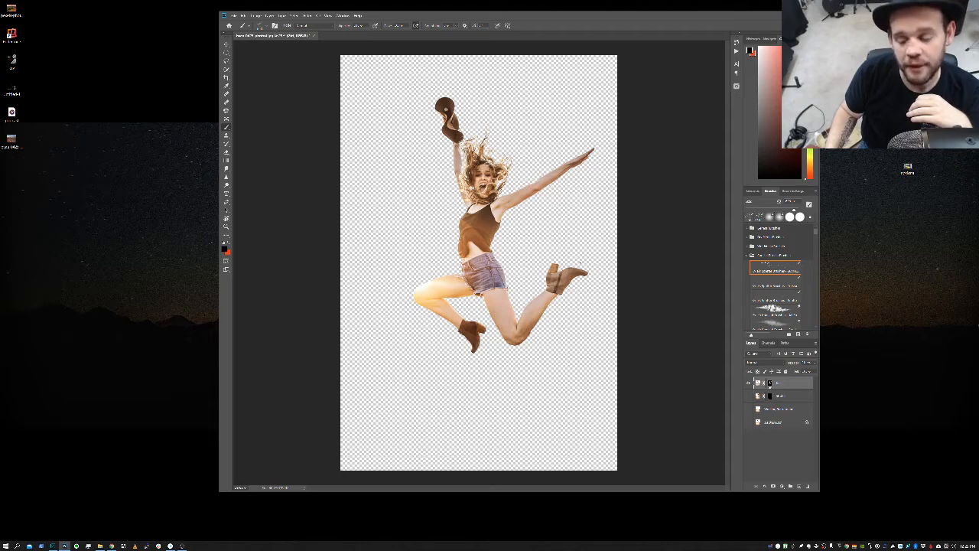
pyautogui.click(771, 383)
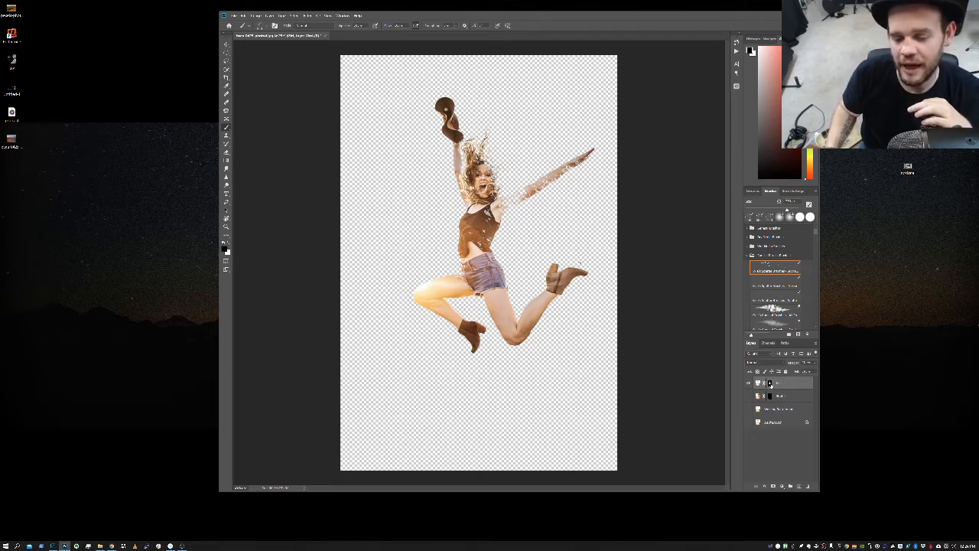
pyautogui.moveTo(540, 181)
pyautogui.mouseDown()
pyautogui.moveTo(553, 207)
pyautogui.moveTo(577, 162)
pyautogui.mouseUp()
pyautogui.moveTo(540, 193)
pyautogui.mouseDown()
pyautogui.moveTo(513, 199)
pyautogui.moveTo(537, 196)
pyautogui.moveTo(594, 150)
pyautogui.mouseUp()
pyautogui.moveTo(555, 183); pyautogui.dragTo(534, 186)
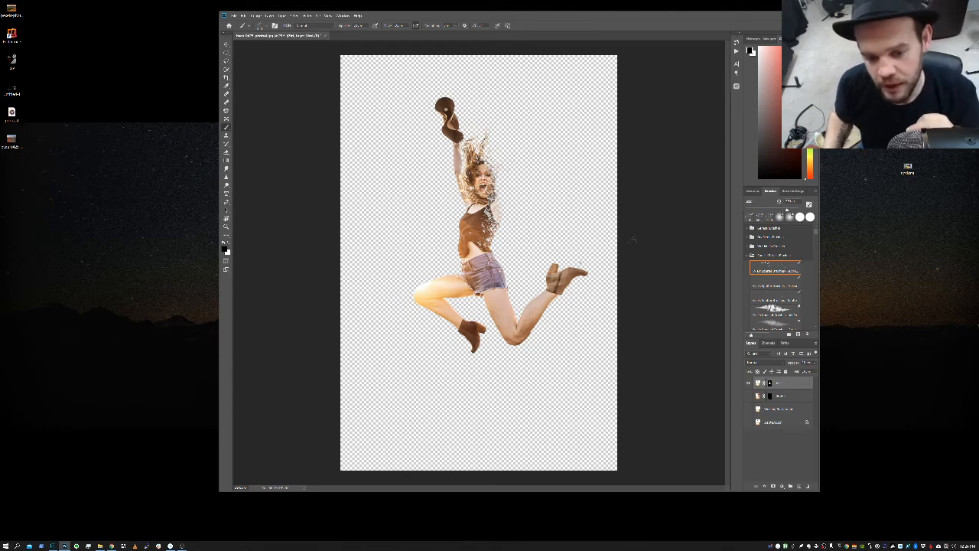
# Paint black splatter on the same mask to break up the raised boot, shorts and back leg, enlarging the brush
pyautogui.moveTo(566, 267)
pyautogui.mouseDown()
pyautogui.moveTo(593, 259)
pyautogui.moveTo(549, 274)
pyautogui.mouseUp()
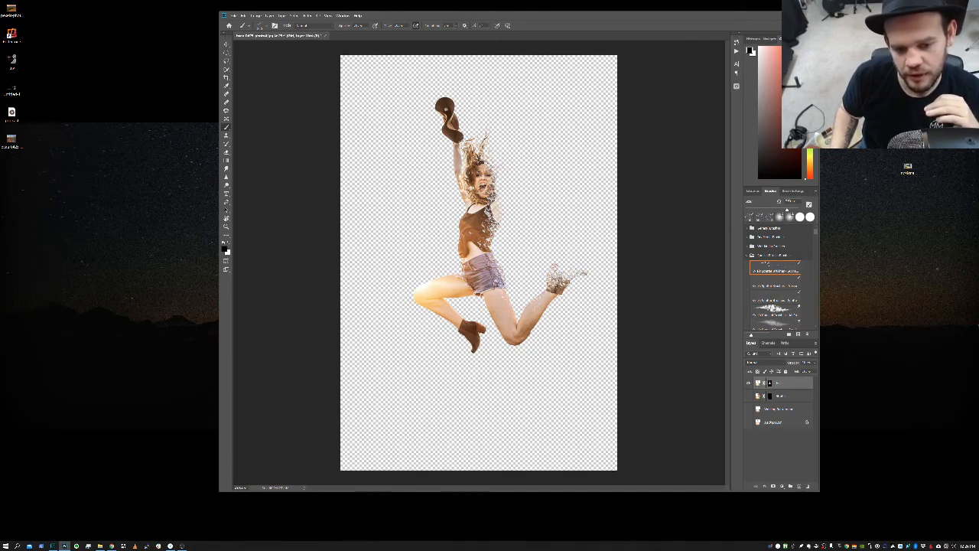
pyautogui.click(493, 254)
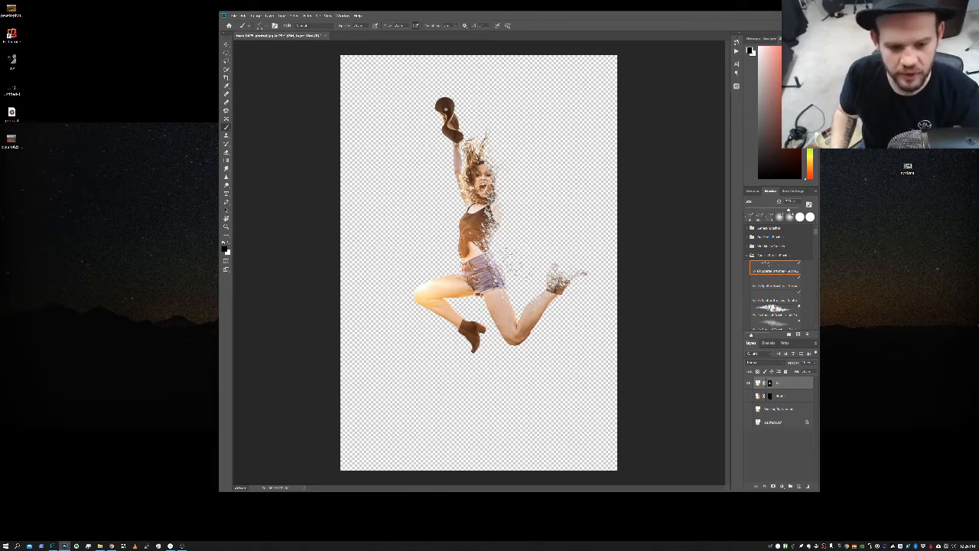
pyautogui.press(']')
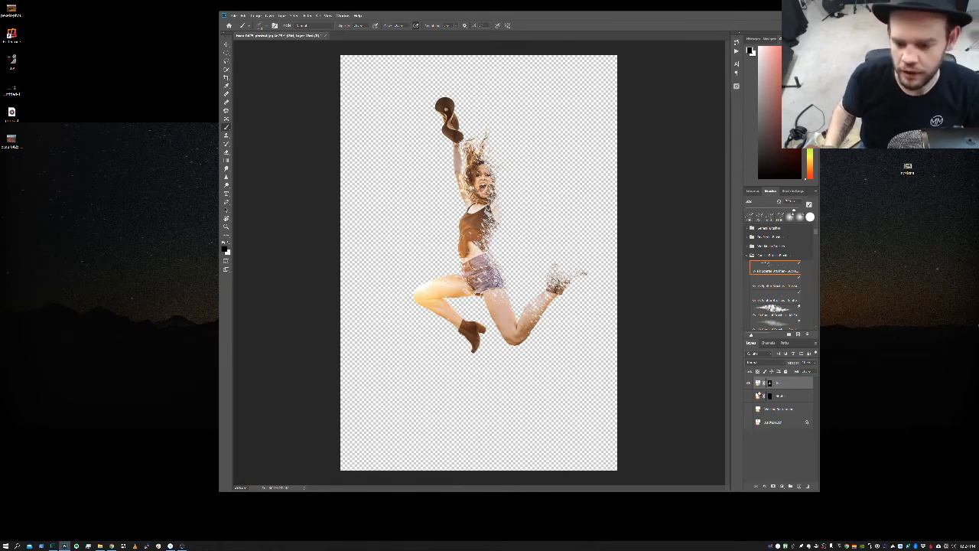
# Compare the woman's cut-out with its layer mask disabled and enabled again
pyautogui.keyDown('shift'); pyautogui.click(768, 383); pyautogui.keyUp('shift')
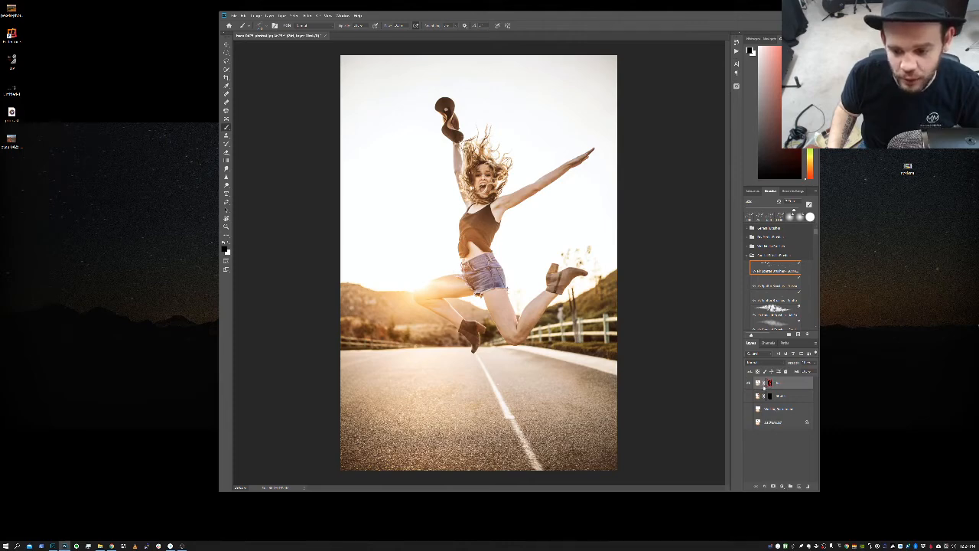
pyautogui.keyDown('shift'); pyautogui.click(769, 384); pyautogui.keyUp('shift')
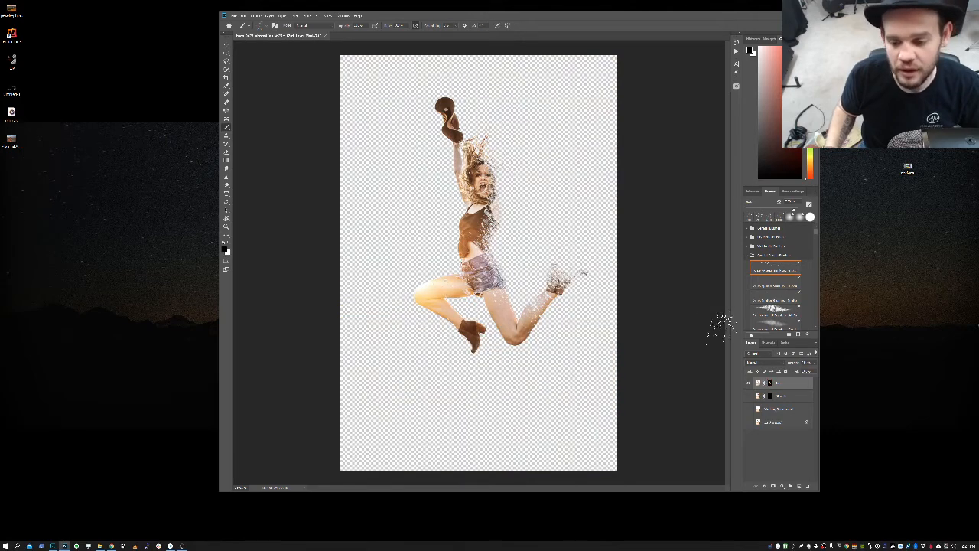
pyautogui.moveTo(566, 164); pyautogui.dragTo(528, 156)
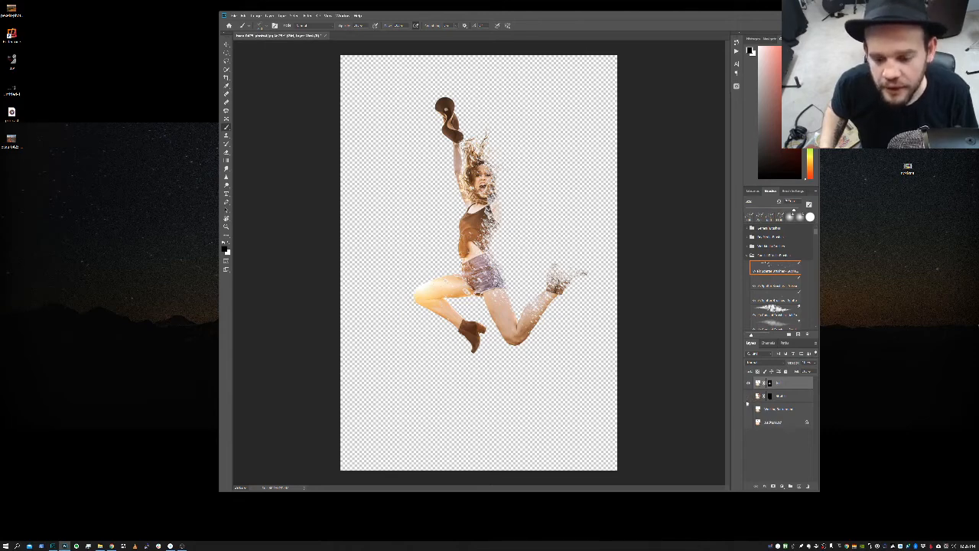
# Show the masked layer below the cut-out and the clean road background, and target that masked layer's mask for painting
pyautogui.click(749, 396)
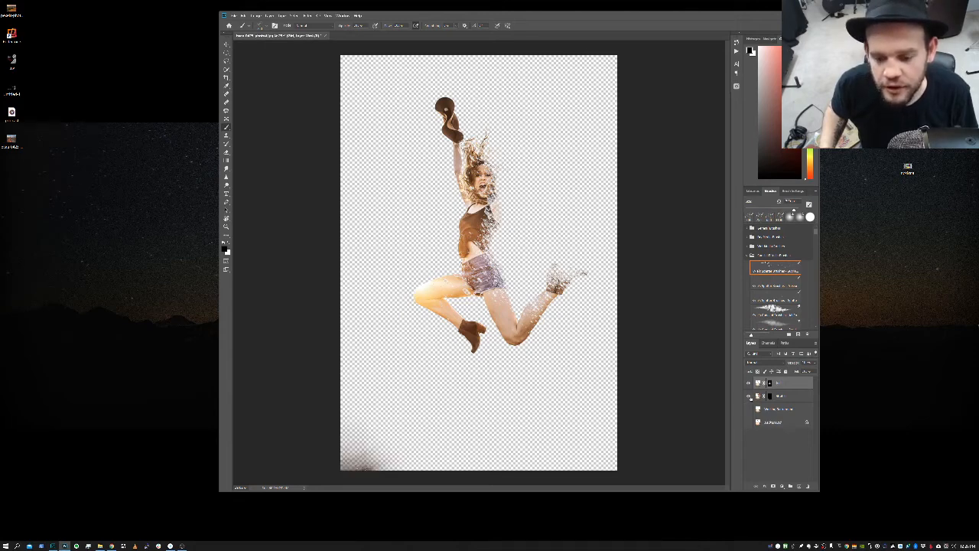
pyautogui.click(749, 409)
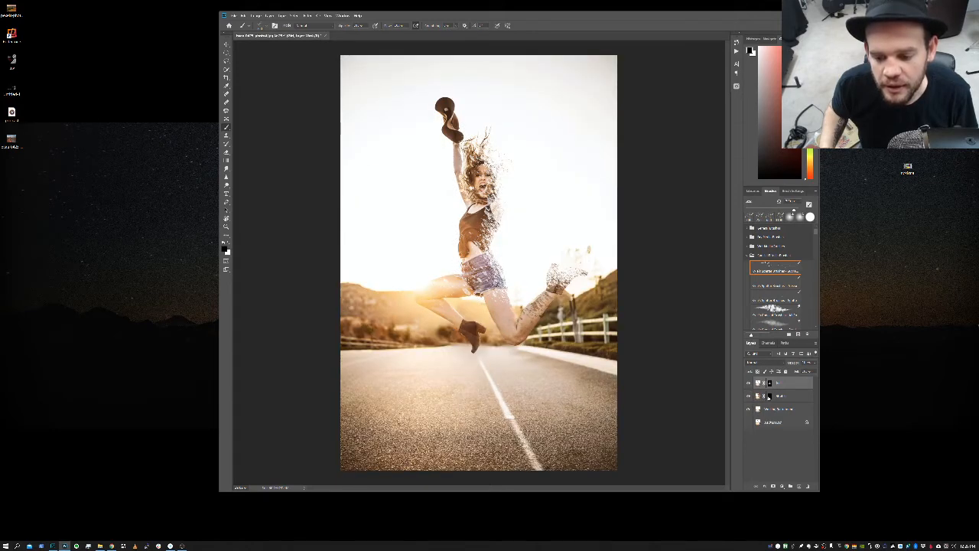
pyautogui.click(789, 396)
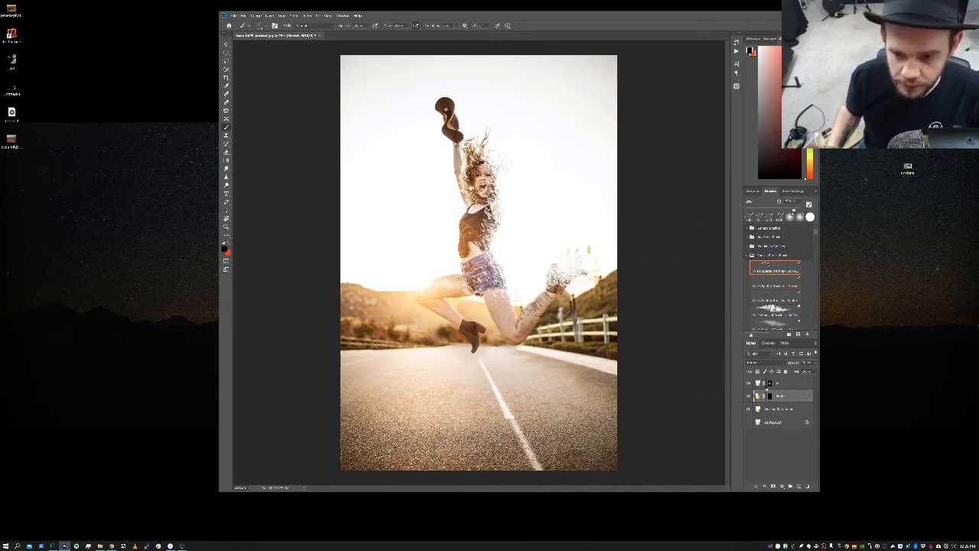
pyautogui.click(769, 323)
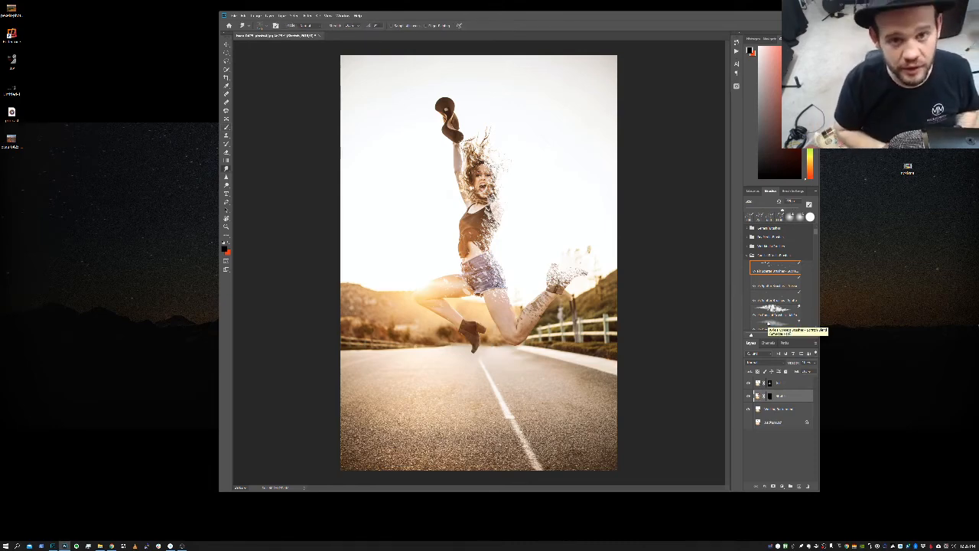
pyautogui.press('b')
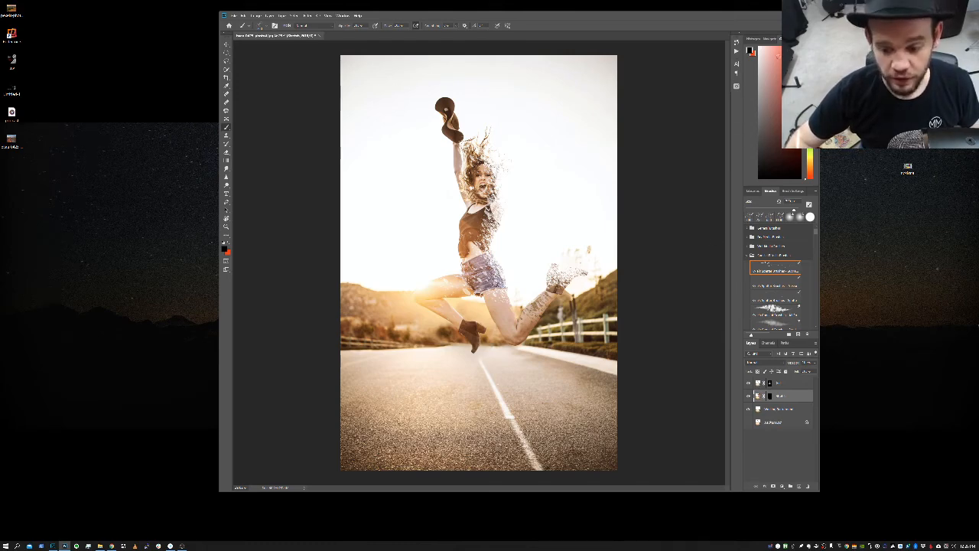
pyautogui.click(760, 49)
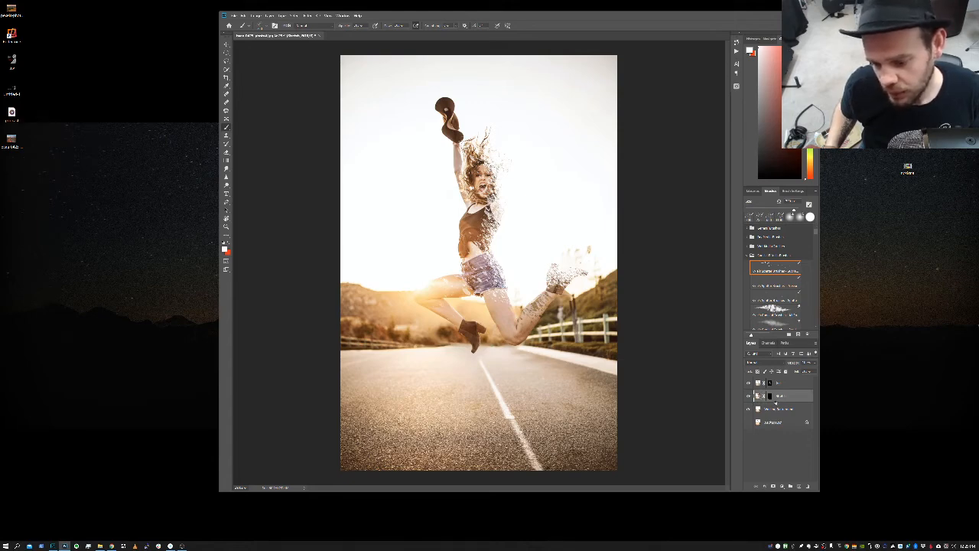
pyautogui.click(768, 395)
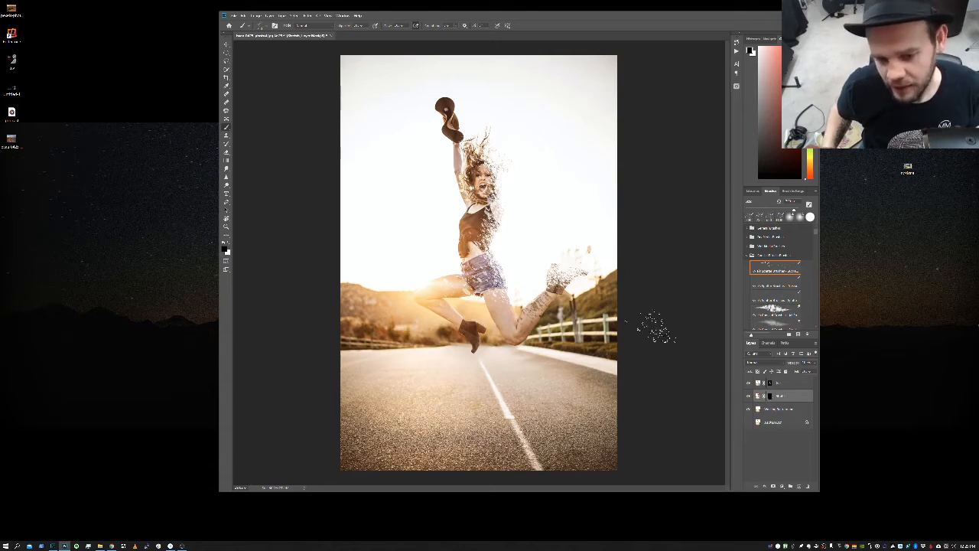
# Paint white splatter on the mask of the layer below the cut-out to reveal particles beside the woman's hair, shoulder and hips
pyautogui.moveTo(564, 197)
pyautogui.mouseDown()
pyautogui.moveTo(532, 208)
pyautogui.moveTo(511, 191)
pyautogui.mouseUp()
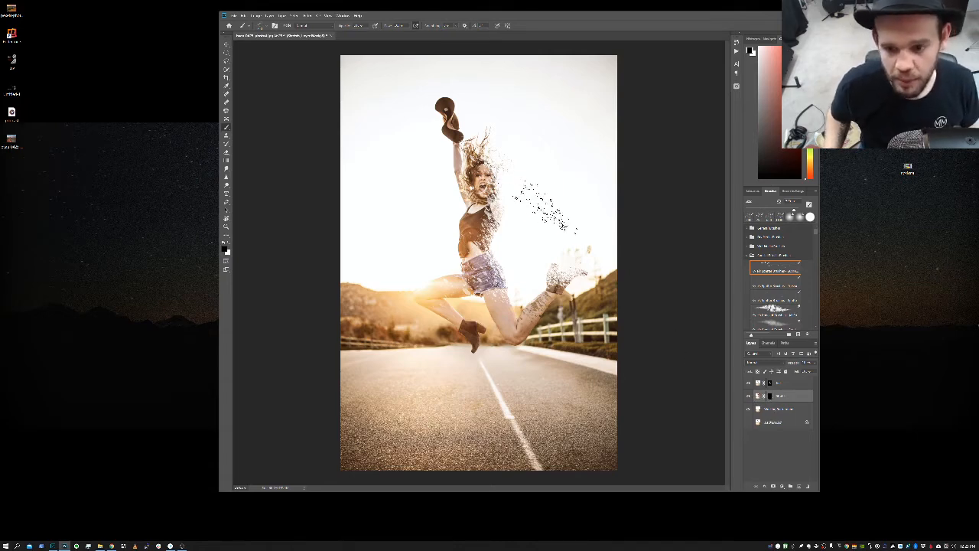
pyautogui.click(772, 79)
pyautogui.moveTo(773, 78); pyautogui.dragTo(759, 47)
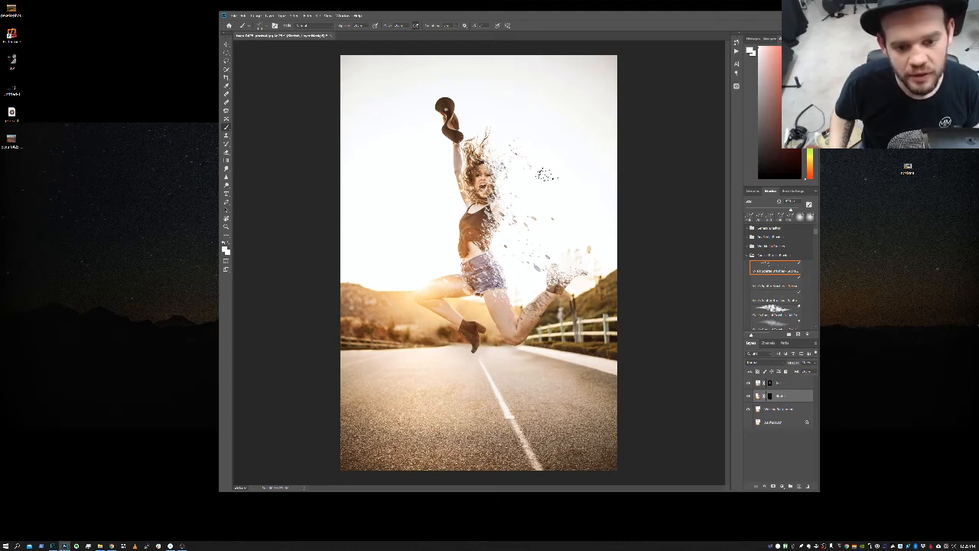
pyautogui.click(523, 184)
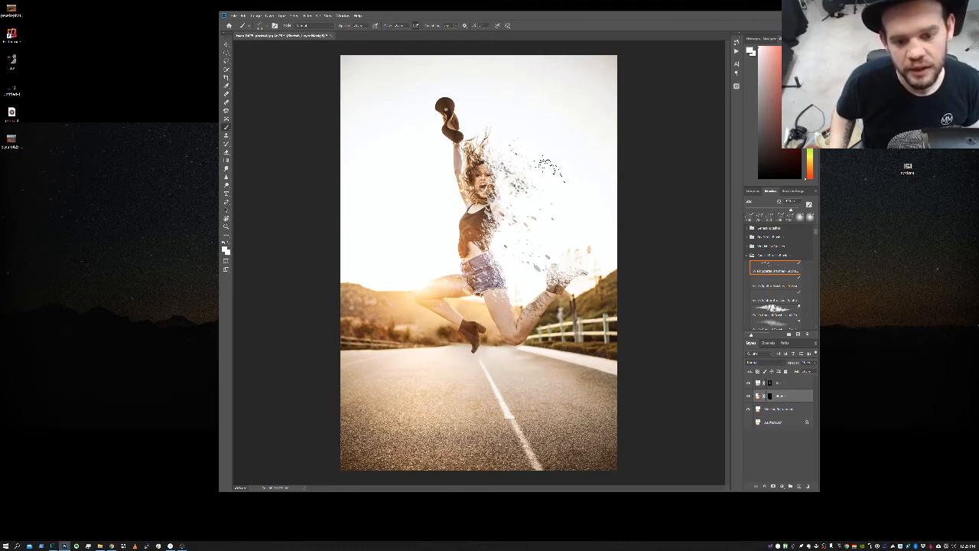
pyautogui.click(561, 144)
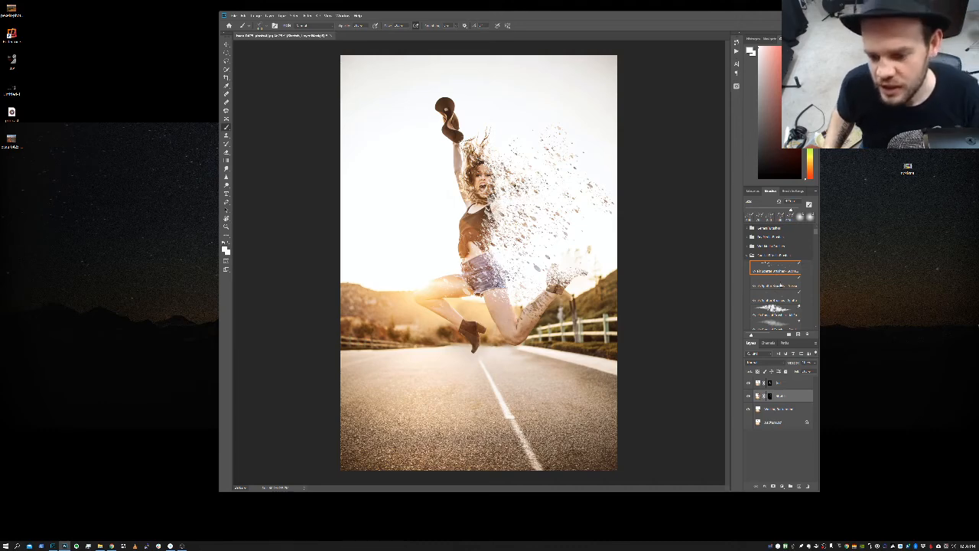
# Switch to another splatter brush and extend the white particles on the mask into the sky above and beyond the outstretched arm's position
pyautogui.click(781, 300)
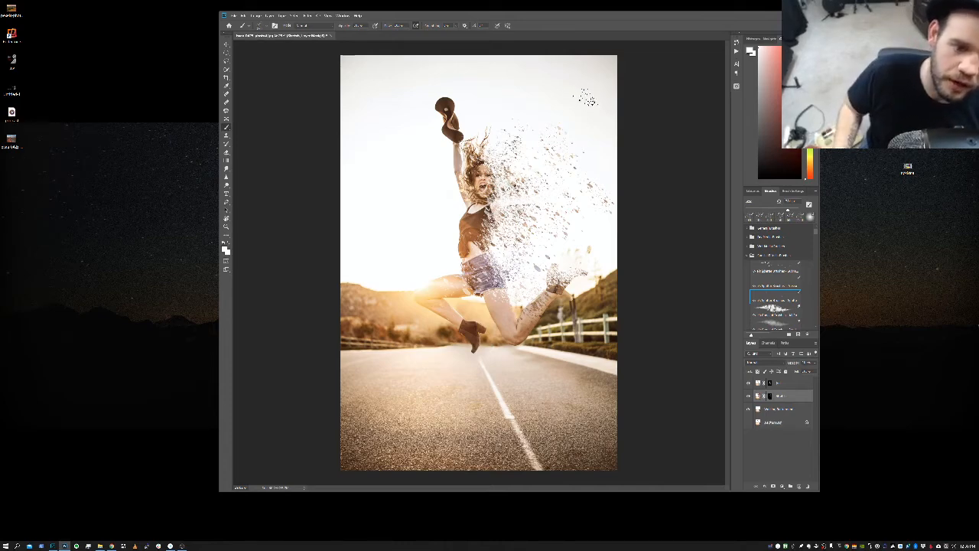
pyautogui.moveTo(591, 94); pyautogui.dragTo(604, 79)
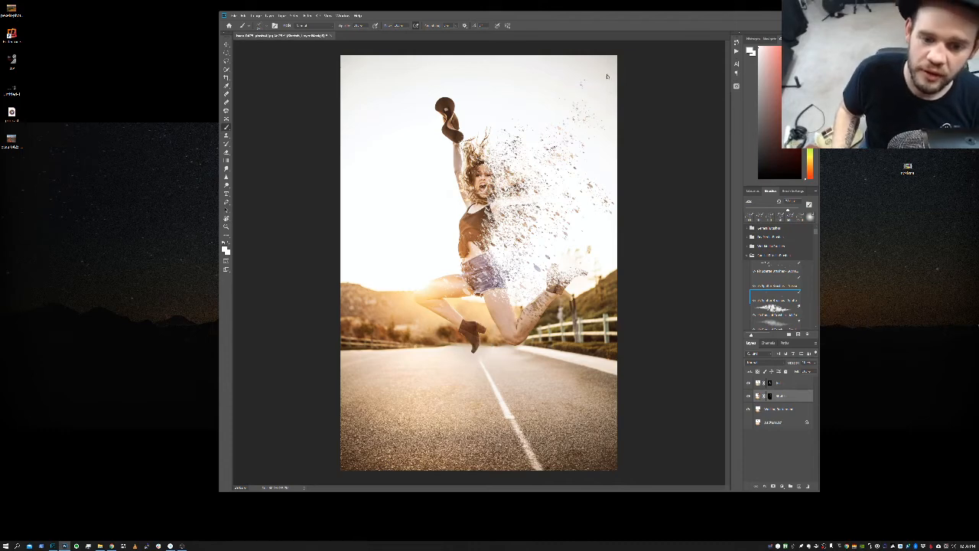
pyautogui.moveTo(594, 151); pyautogui.dragTo(604, 101)
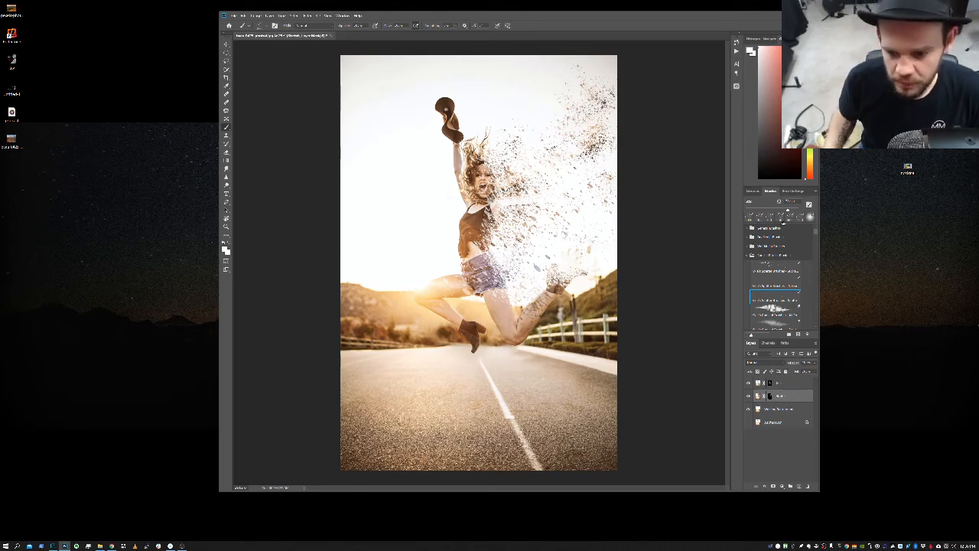
# Paint all the revealed particles back out of the mask in black with the Hard Round brush
pyautogui.press('x')
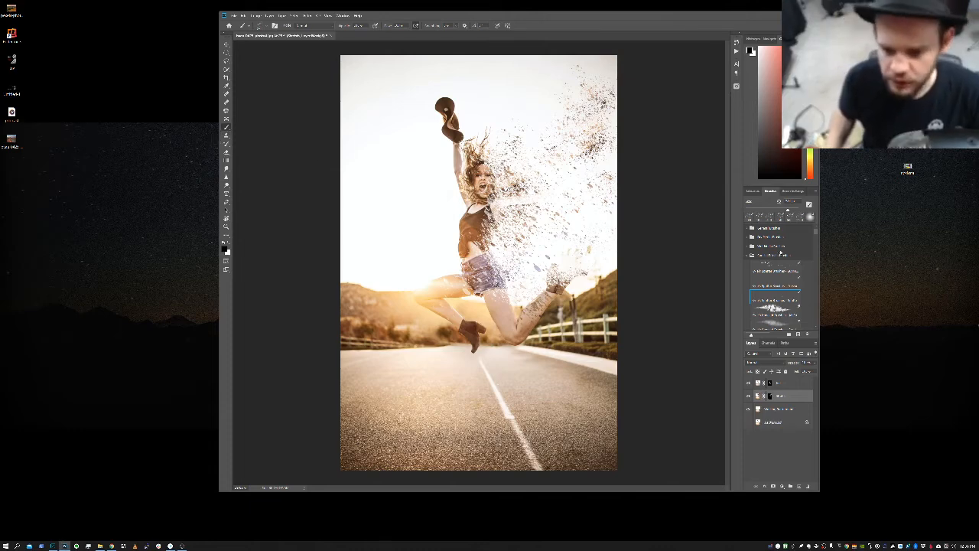
pyautogui.click(748, 228)
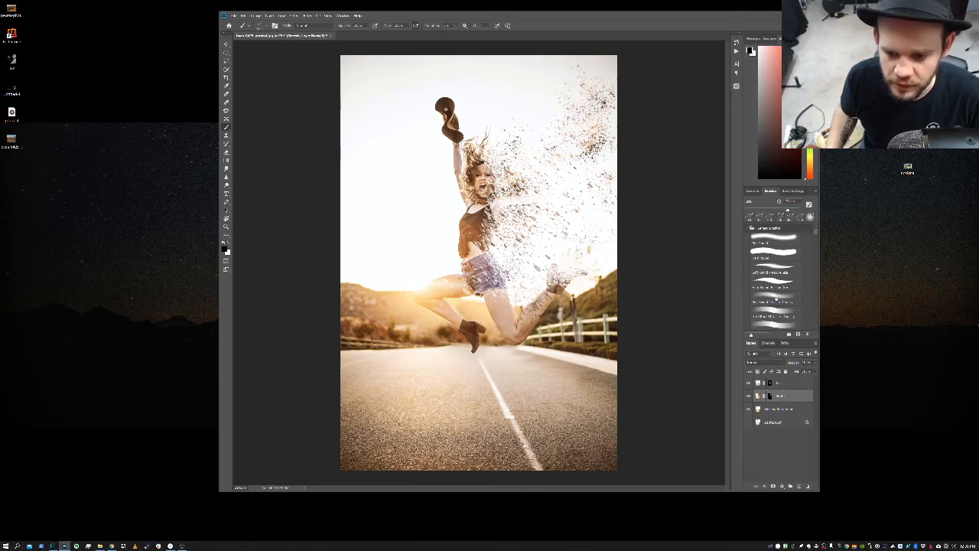
pyautogui.click(773, 253)
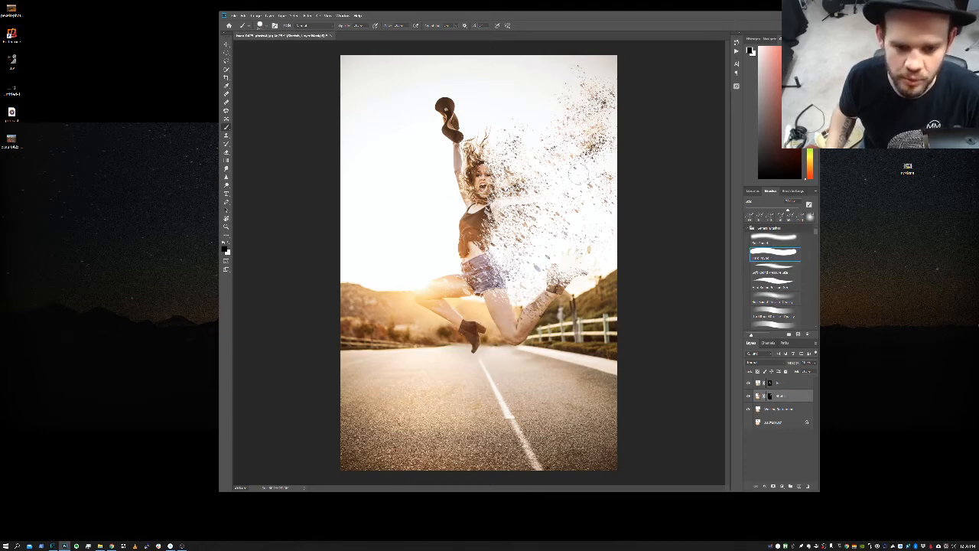
pyautogui.moveTo(606, 104)
pyautogui.mouseDown()
pyautogui.moveTo(593, 86)
pyautogui.moveTo(577, 112)
pyautogui.moveTo(575, 83)
pyautogui.moveTo(586, 94)
pyautogui.moveTo(578, 85)
pyautogui.moveTo(528, 176)
pyautogui.moveTo(509, 180)
pyautogui.moveTo(496, 164)
pyautogui.moveTo(536, 141)
pyautogui.mouseUp()
pyautogui.moveTo(539, 187)
pyautogui.mouseDown()
pyautogui.moveTo(509, 214)
pyautogui.moveTo(536, 229)
pyautogui.moveTo(512, 248)
pyautogui.moveTo(517, 276)
pyautogui.moveTo(542, 267)
pyautogui.moveTo(585, 200)
pyautogui.moveTo(604, 195)
pyautogui.moveTo(593, 147)
pyautogui.moveTo(563, 198)
pyautogui.moveTo(562, 160)
pyautogui.moveTo(605, 97)
pyautogui.moveTo(556, 136)
pyautogui.moveTo(545, 168)
pyautogui.mouseUp()
pyautogui.moveTo(557, 235)
pyautogui.mouseDown()
pyautogui.moveTo(562, 247)
pyautogui.moveTo(541, 261)
pyautogui.mouseUp()
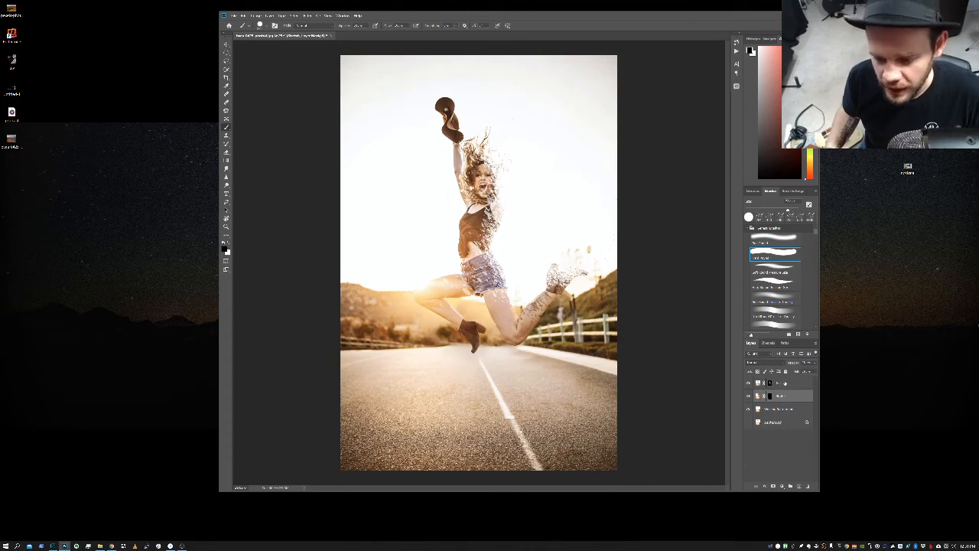
# Paint black on the cut-out's layer mask with a splatter brush to break the raised boot apart further
pyautogui.click(770, 383)
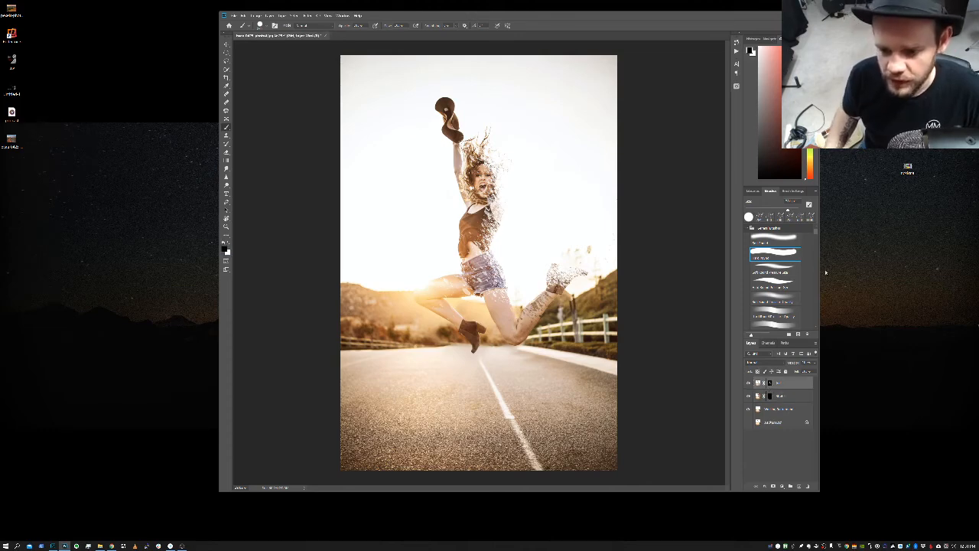
pyautogui.scroll(-5, 814, 245)
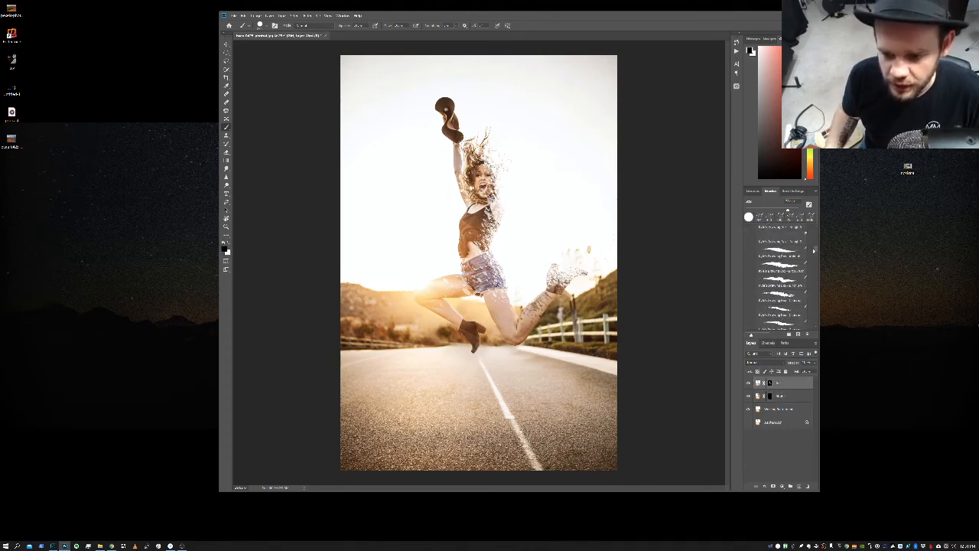
pyautogui.scroll(3, 814, 250)
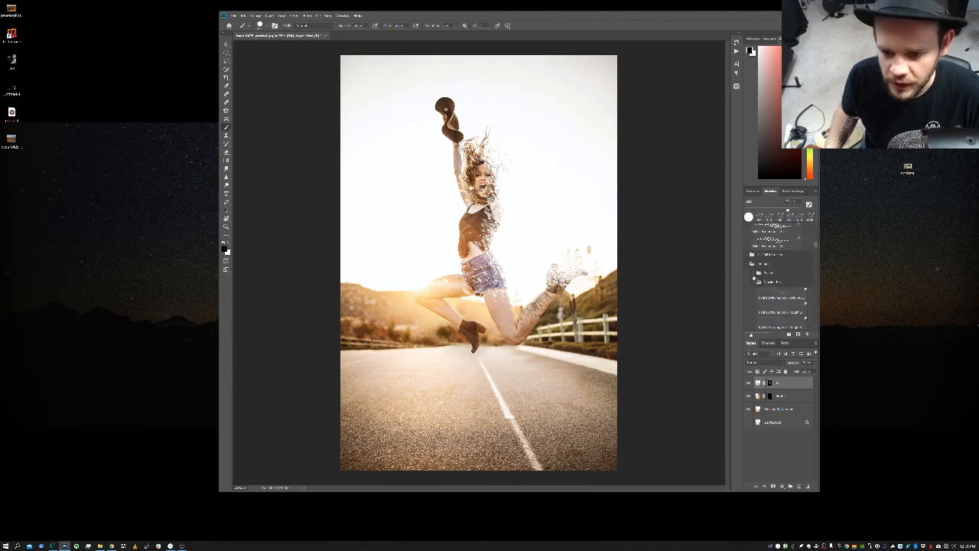
pyautogui.scroll(-3, 816, 245)
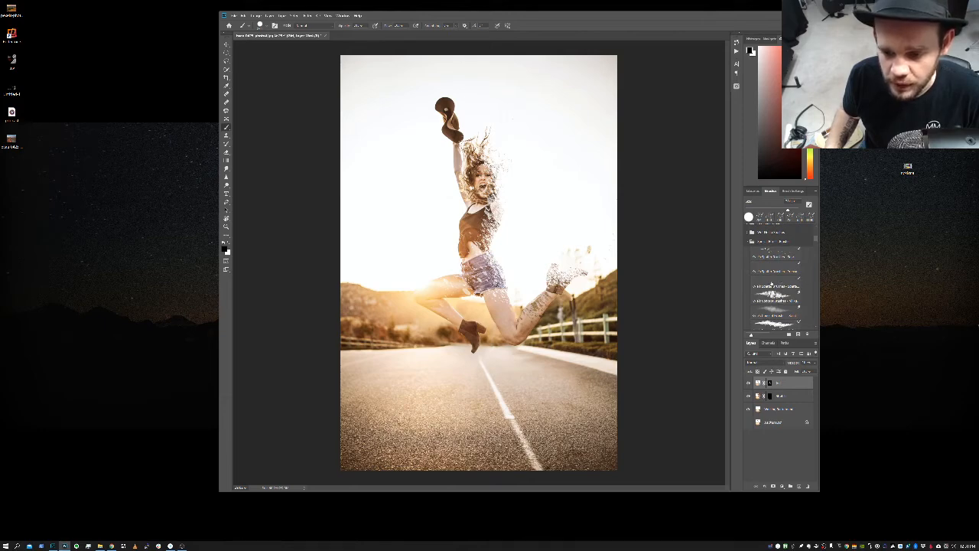
pyautogui.click(777, 284)
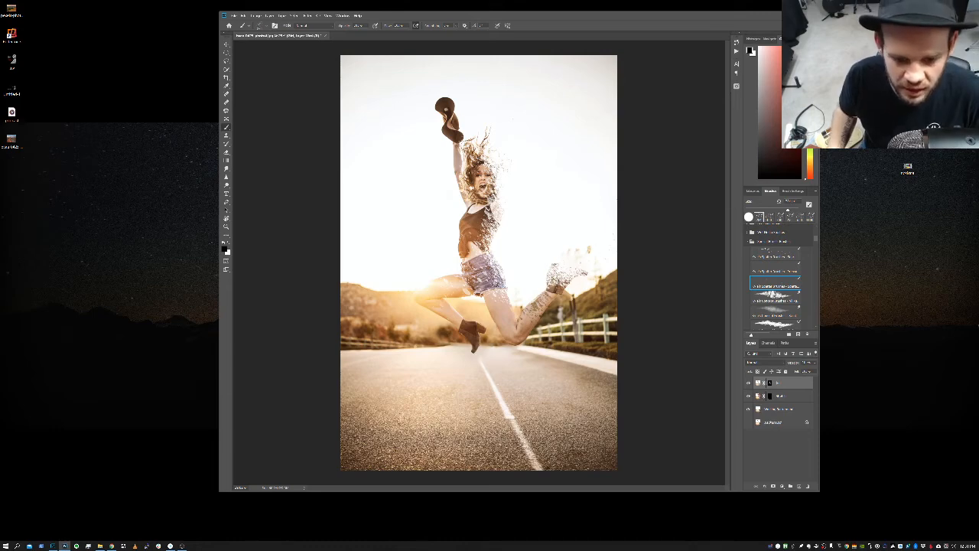
pyautogui.click(559, 271)
pyautogui.click(572, 269)
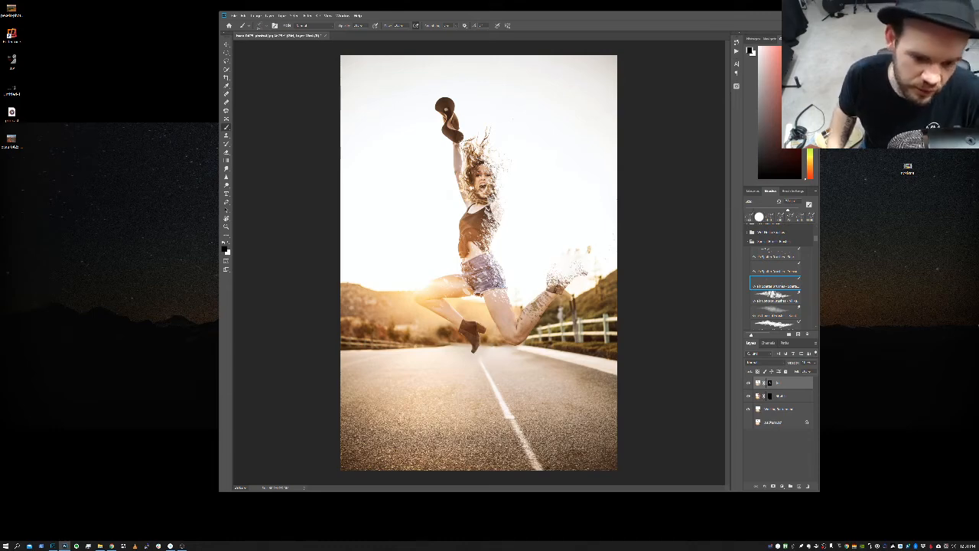
pyautogui.click(570, 275)
pyautogui.click(571, 279)
pyautogui.click(573, 265)
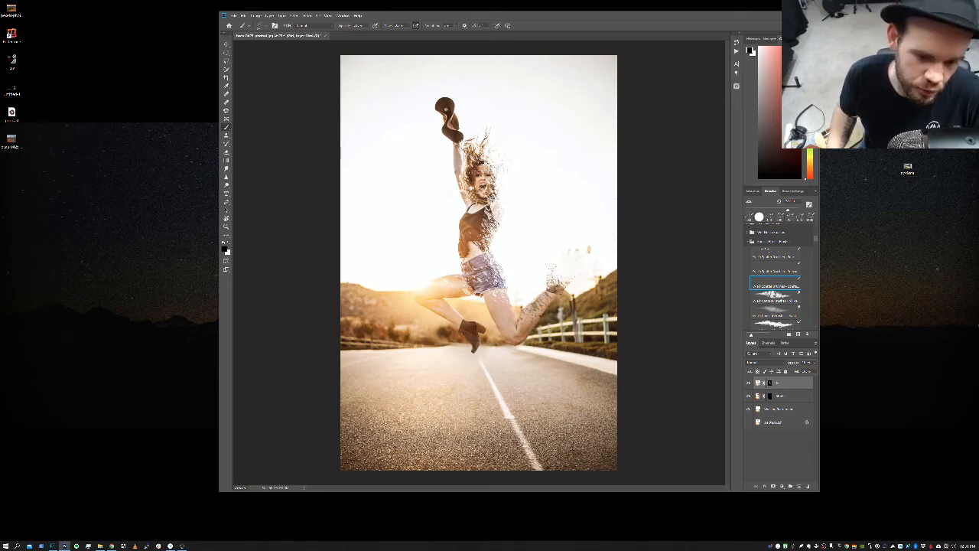
# Continue the black splatter on the cut-out's mask along the ankle and calf of the raised leg
pyautogui.click(551, 283)
pyautogui.click(546, 299)
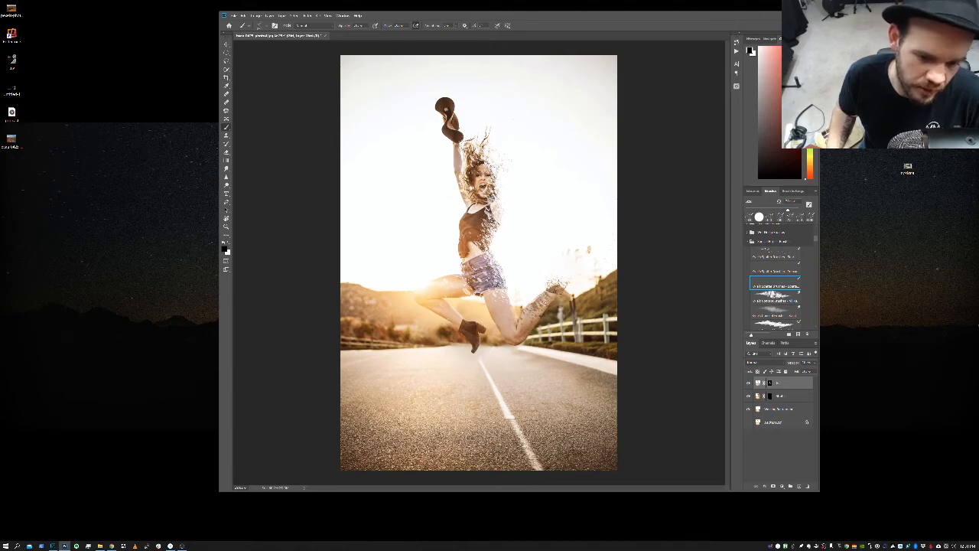
pyautogui.click(542, 299)
pyautogui.click(526, 294)
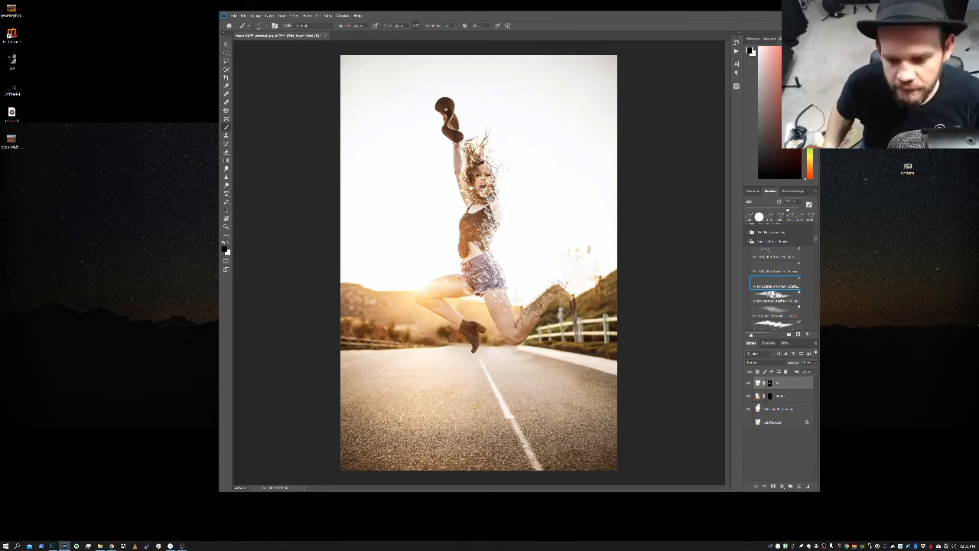
# Paint white splatter on the mask of the layer below the cut-out to scatter fine fragments beside the woman's hair and face
pyautogui.click(773, 396)
pyautogui.press('d')
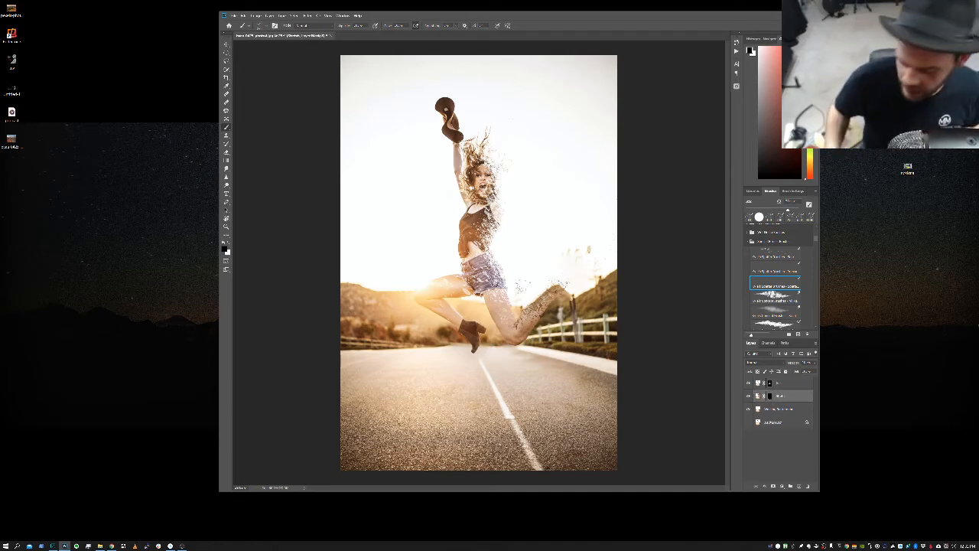
pyautogui.press('x')
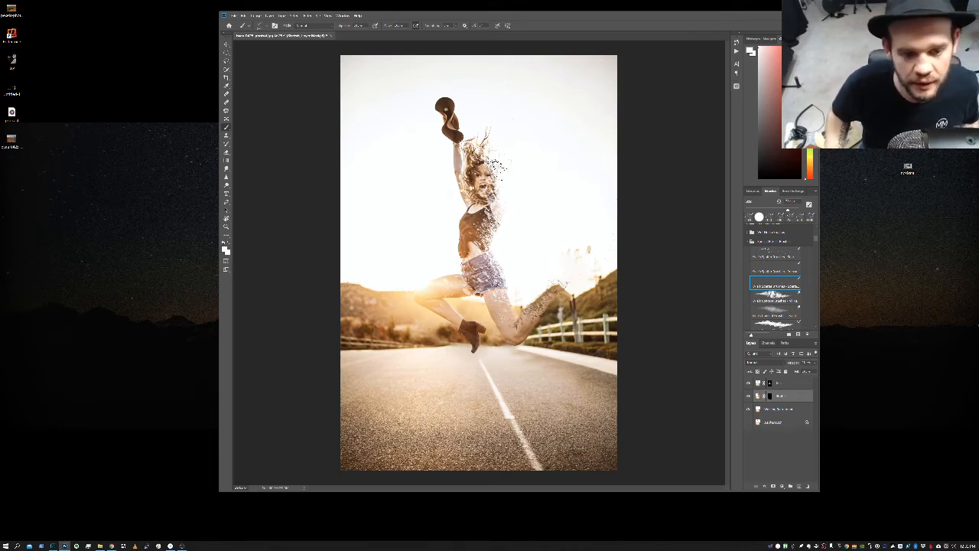
pyautogui.click(513, 196)
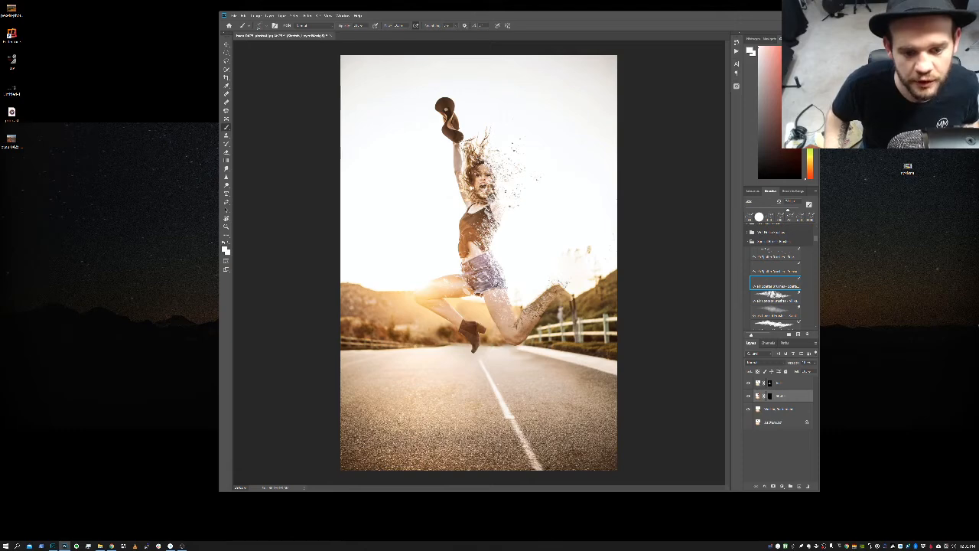
pyautogui.click(508, 187)
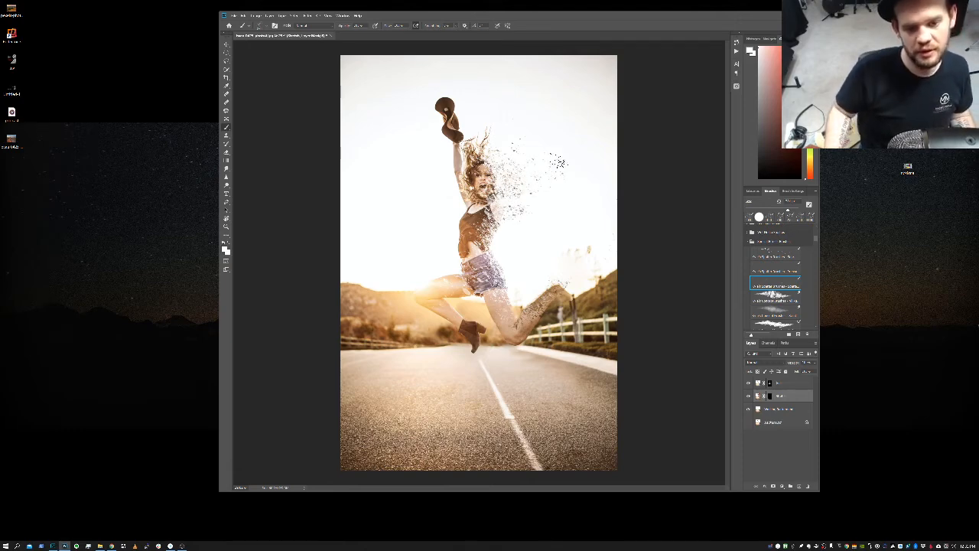
pyautogui.click(557, 157)
pyautogui.click(530, 138)
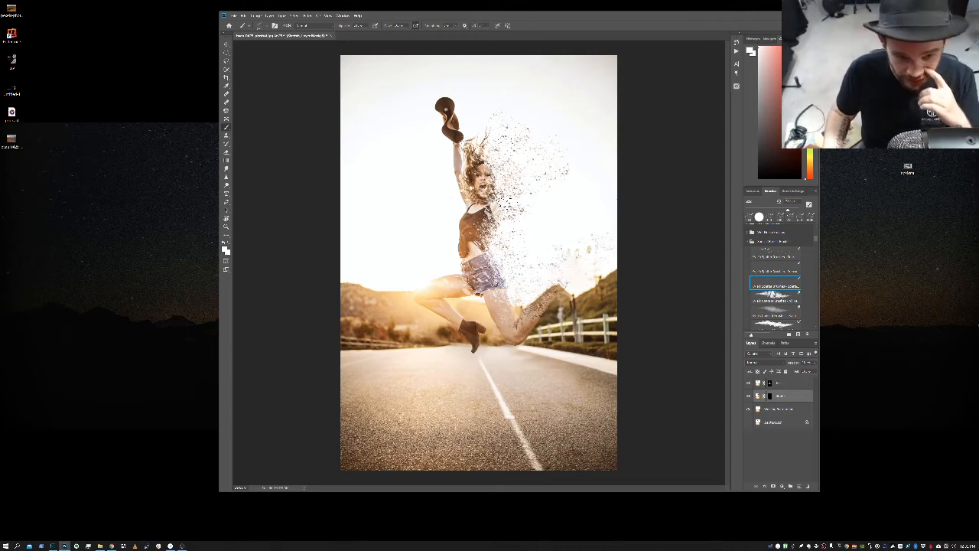
# Try white splatter on the mask of the layer below the cut-out beside the woman's torso, and undo the stroke
pyautogui.moveTo(508, 236)
pyautogui.mouseDown()
pyautogui.moveTo(501, 238)
pyautogui.moveTo(508, 197)
pyautogui.moveTo(523, 255)
pyautogui.mouseUp()
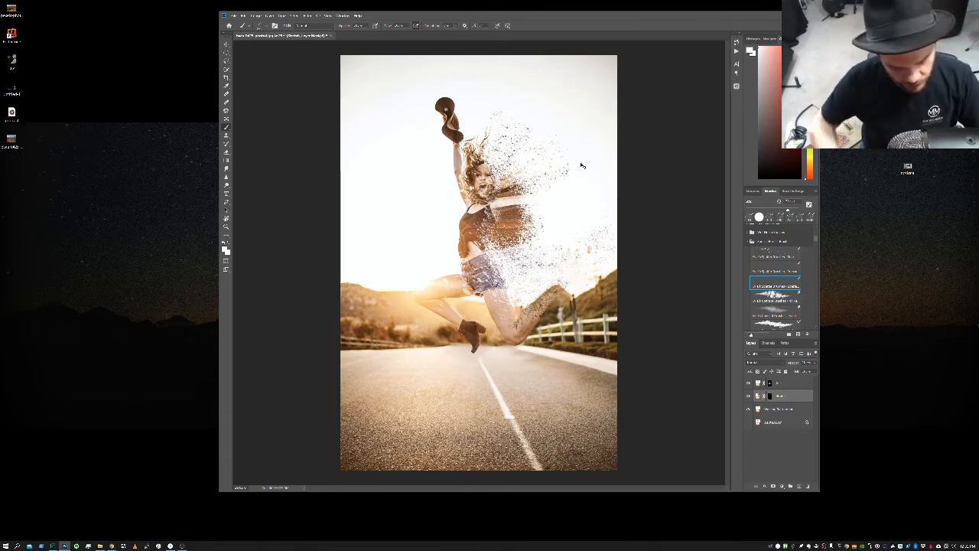
pyautogui.hotkey('ctrl', 'z')
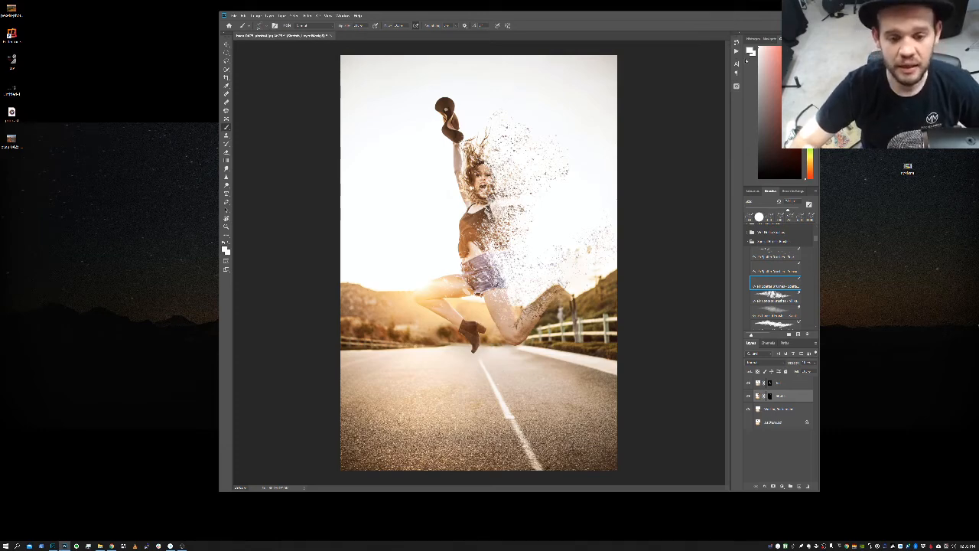
# Move the Photoshop window aside, switch to the Chrome browser and open a new tab
pyautogui.moveTo(706, 17); pyautogui.dragTo(847, 35)
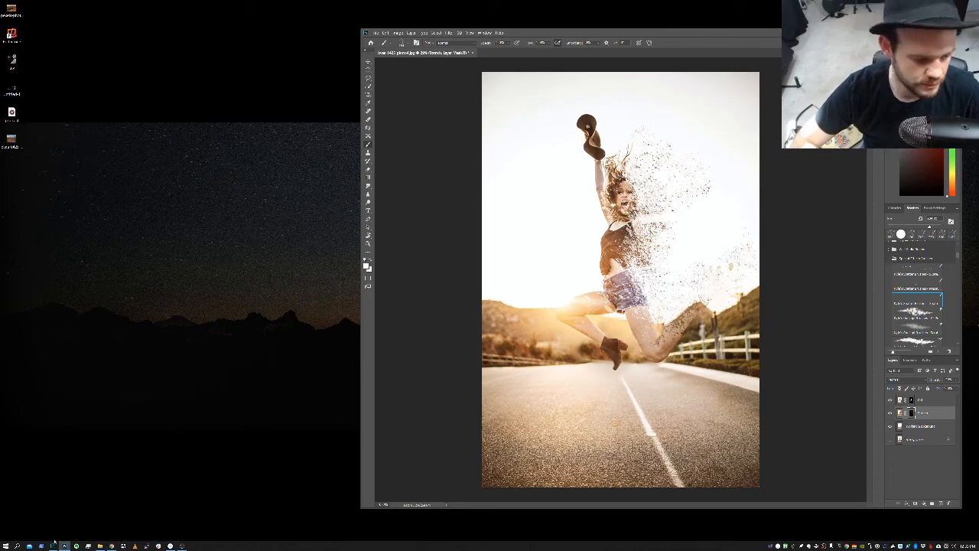
pyautogui.click(112, 544)
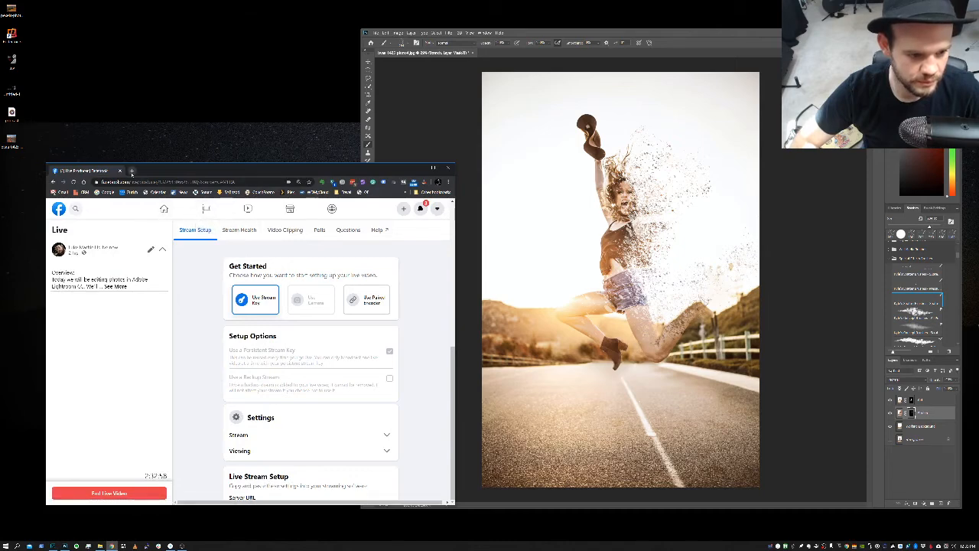
pyautogui.click(132, 170)
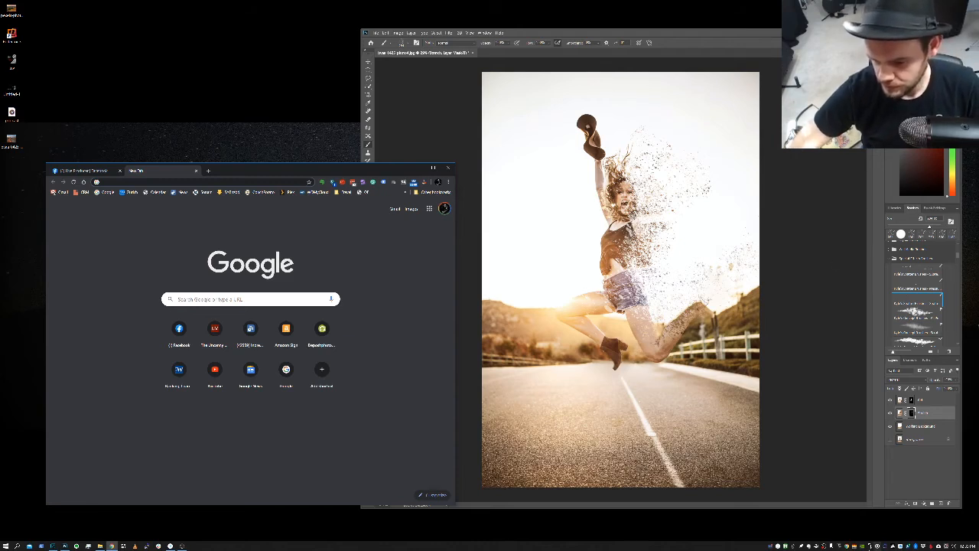
# Switch to the OBS streaming window and change the live scene
pyautogui.click(823, 547)
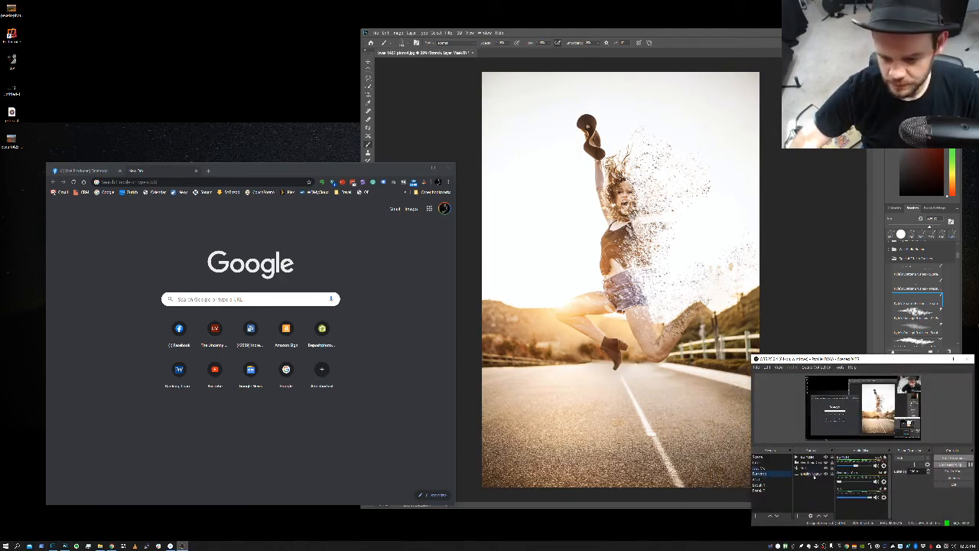
pyautogui.click(770, 472)
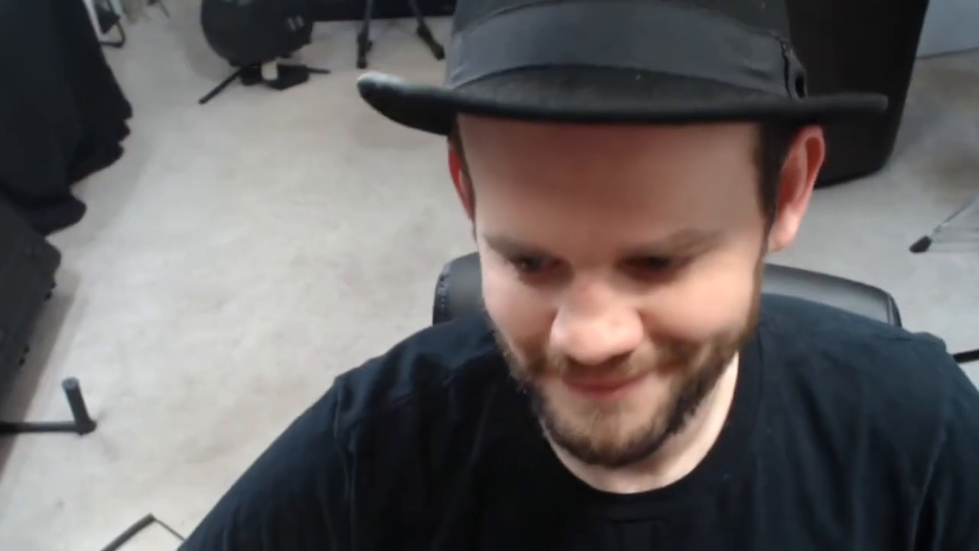
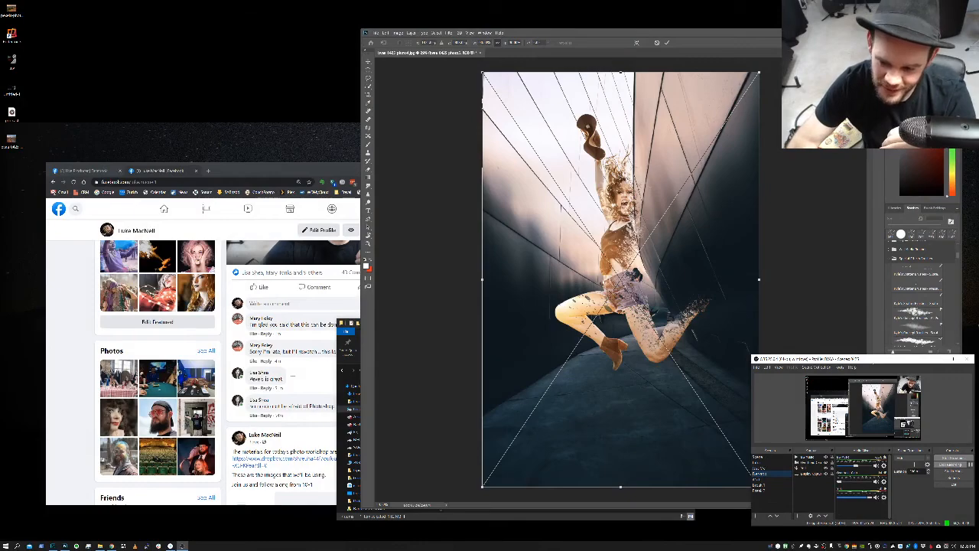
# Move the OBS window clear of Photoshop, and bring the File Explorer photo folder into view beside the document
pyautogui.moveTo(872, 361); pyautogui.dragTo(193, 56)
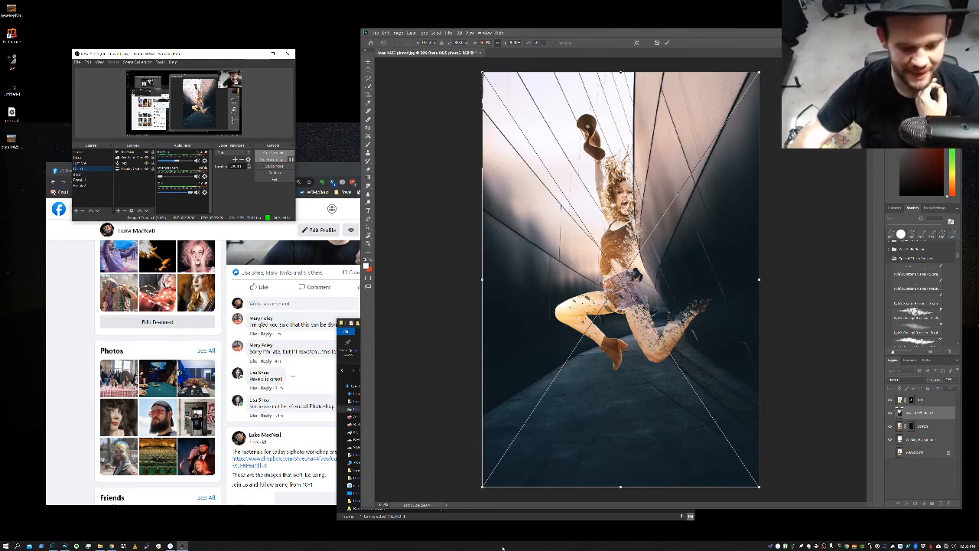
pyautogui.click(512, 518)
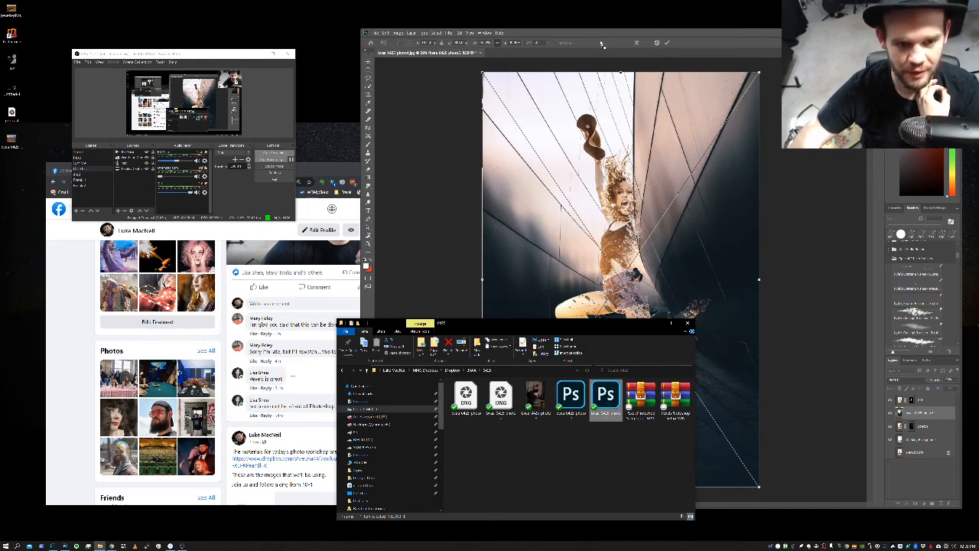
pyautogui.moveTo(612, 156); pyautogui.dragTo(591, 47)
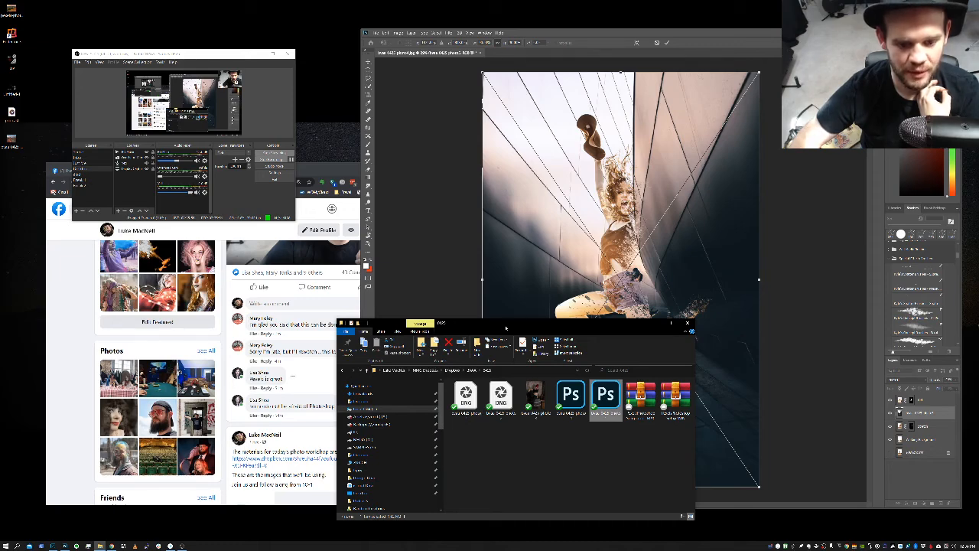
pyautogui.moveTo(505, 327); pyautogui.dragTo(364, 259)
# Cancel the pending placement of the dark alley photo and open its file as a separate Photoshop document
pyautogui.moveTo(462, 337); pyautogui.dragTo(504, 49)
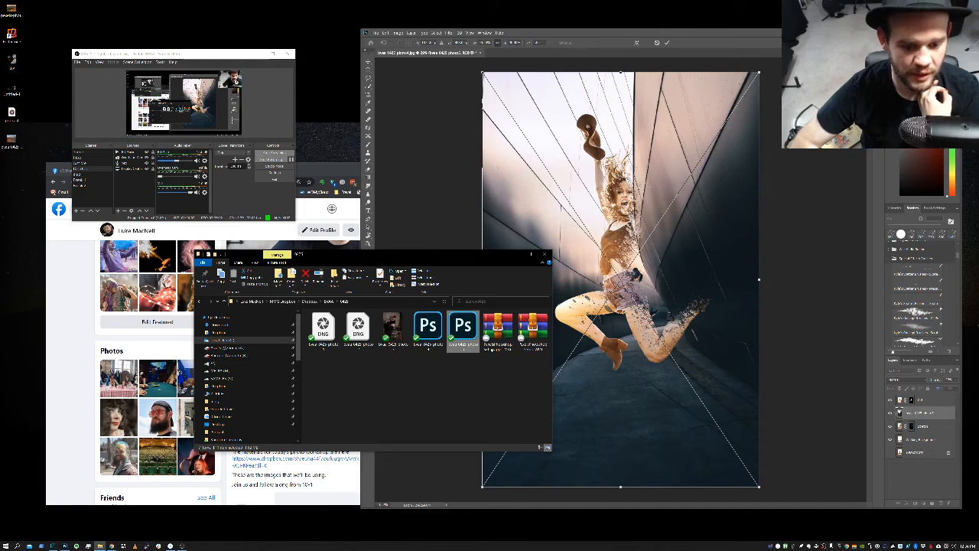
pyautogui.click(811, 205)
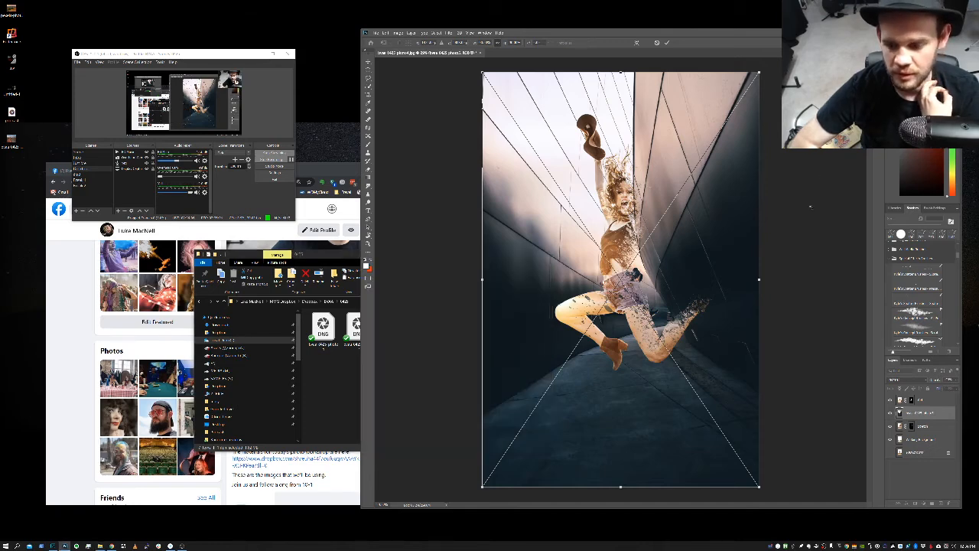
pyautogui.press('Escape')
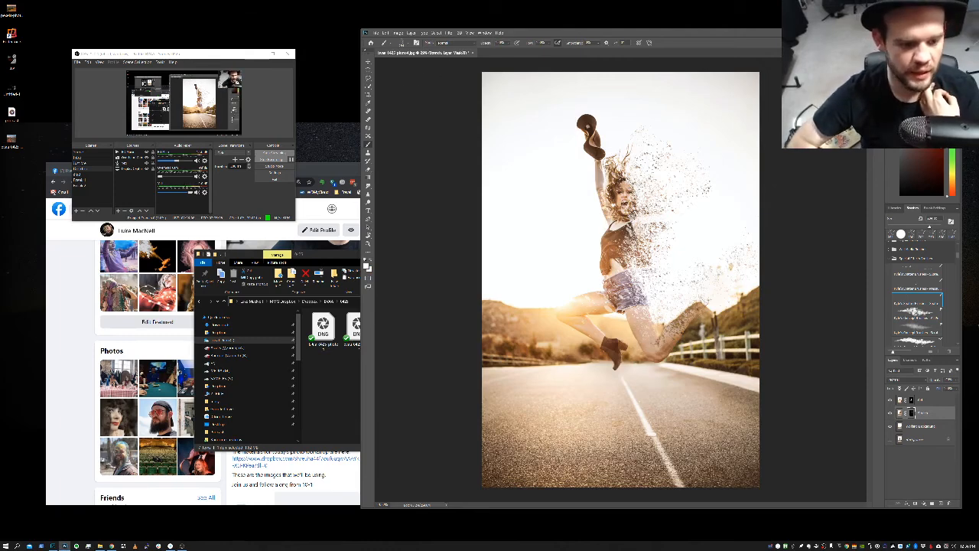
pyautogui.click(345, 394)
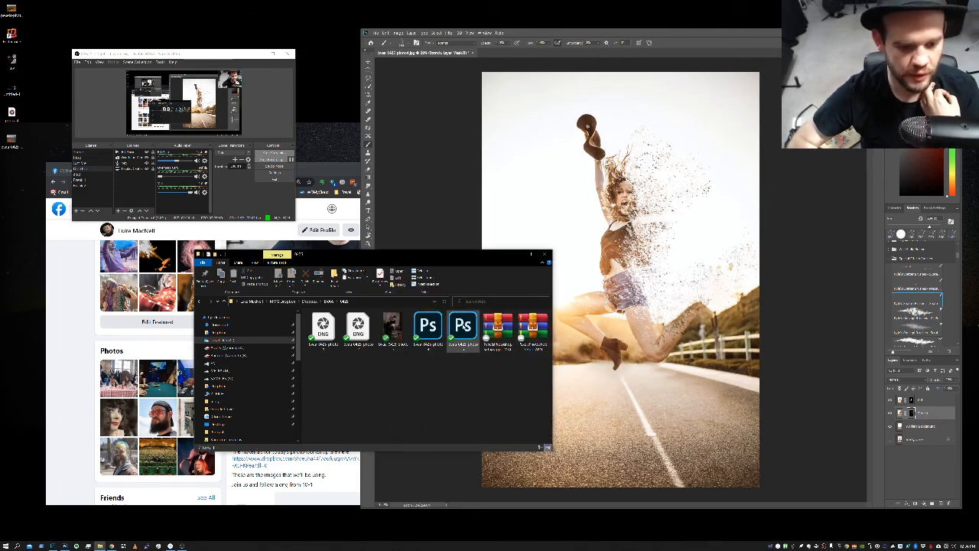
pyautogui.doubleClick(463, 327)
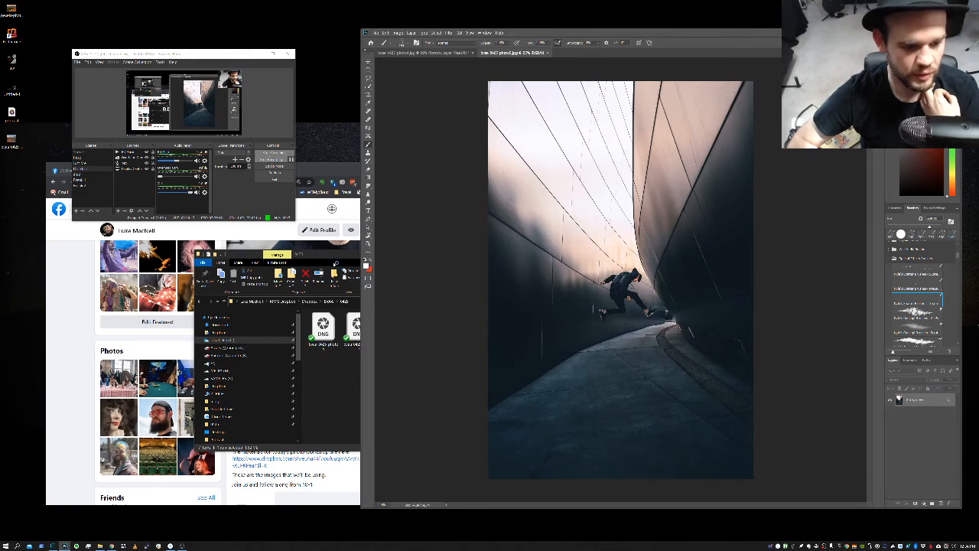
# Minimise File Explorer, check the live-stream comments in the browser and return to the alley photo in Photoshop
pyautogui.click(335, 264)
pyautogui.click(514, 254)
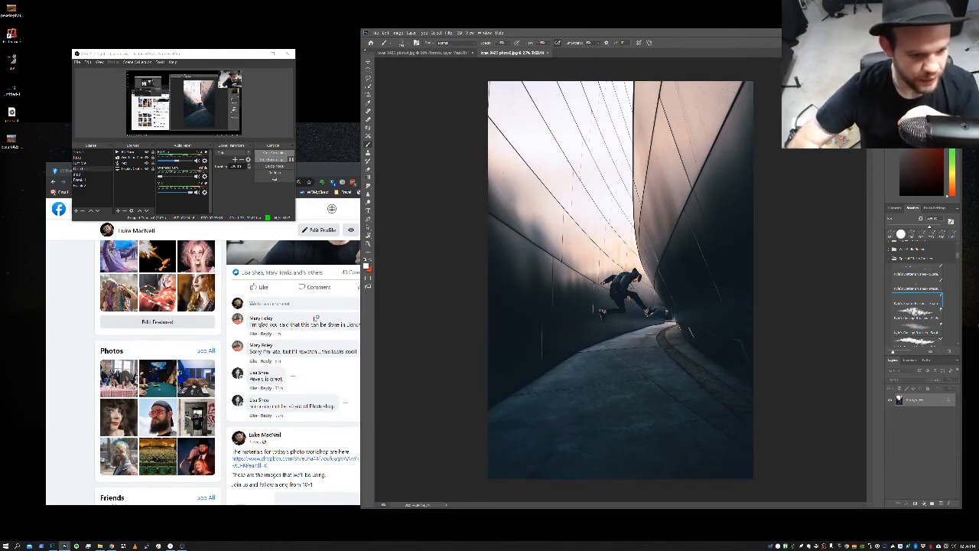
pyautogui.click(314, 385)
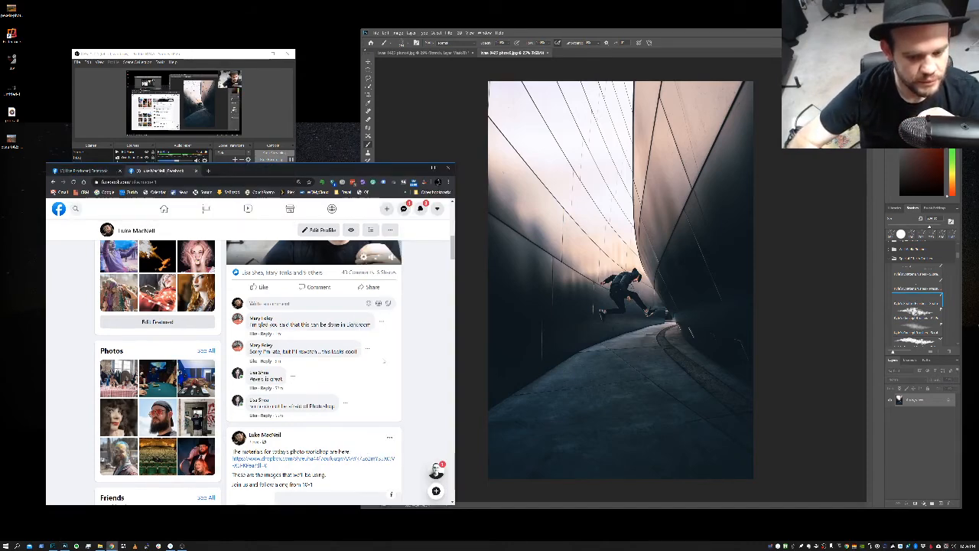
pyautogui.click(834, 404)
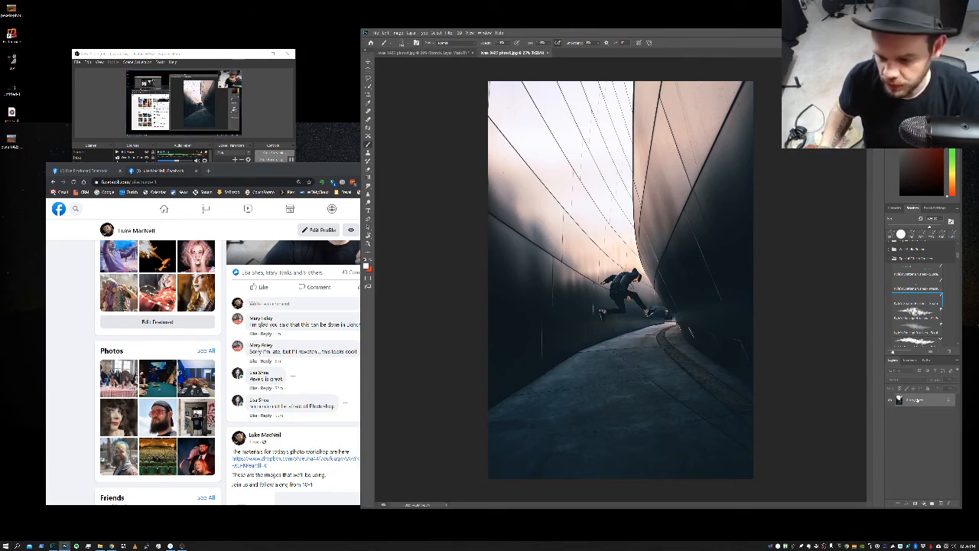
# Duplicate the alley photo's Background layer and rename the copy "bg"
pyautogui.moveTo(919, 400); pyautogui.dragTo(941, 503)
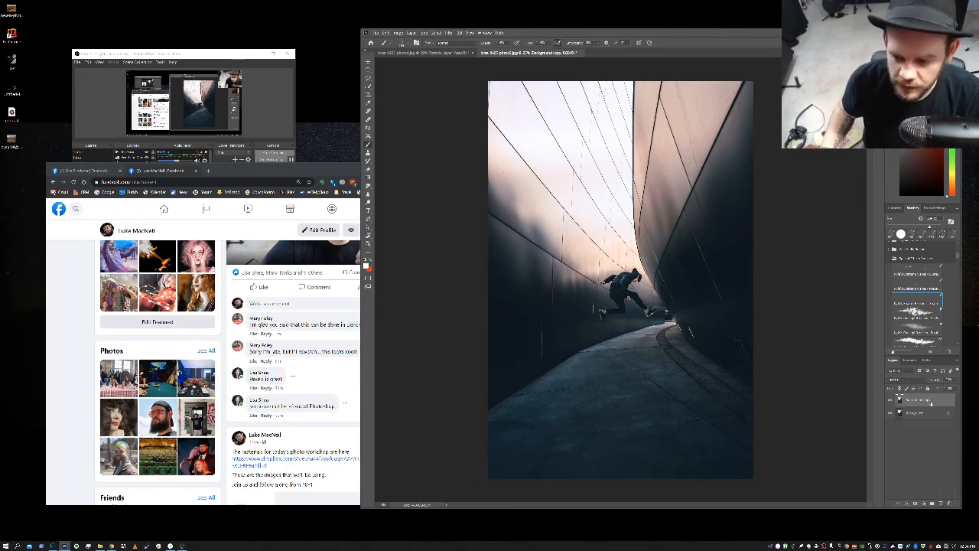
pyautogui.doubleClick(918, 400)
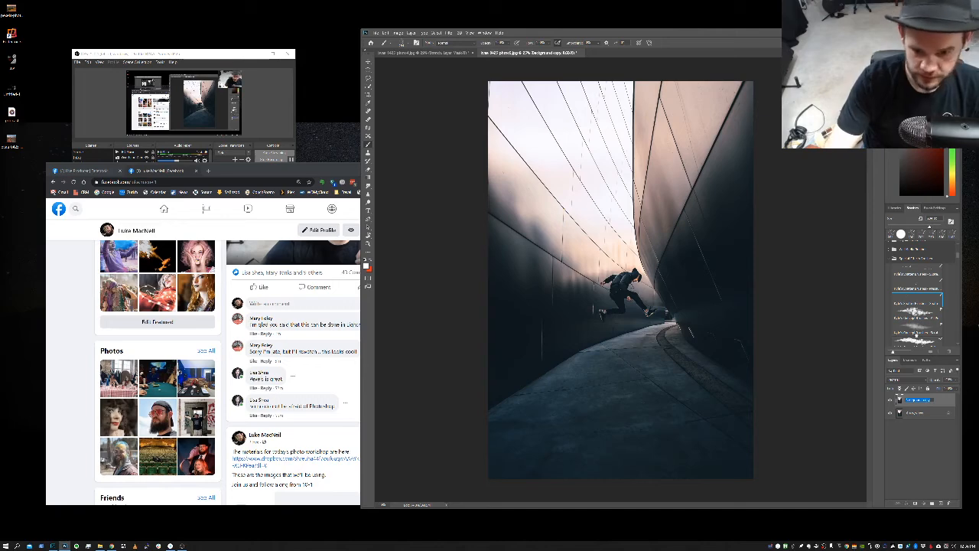
pyautogui.press('BackSpace')
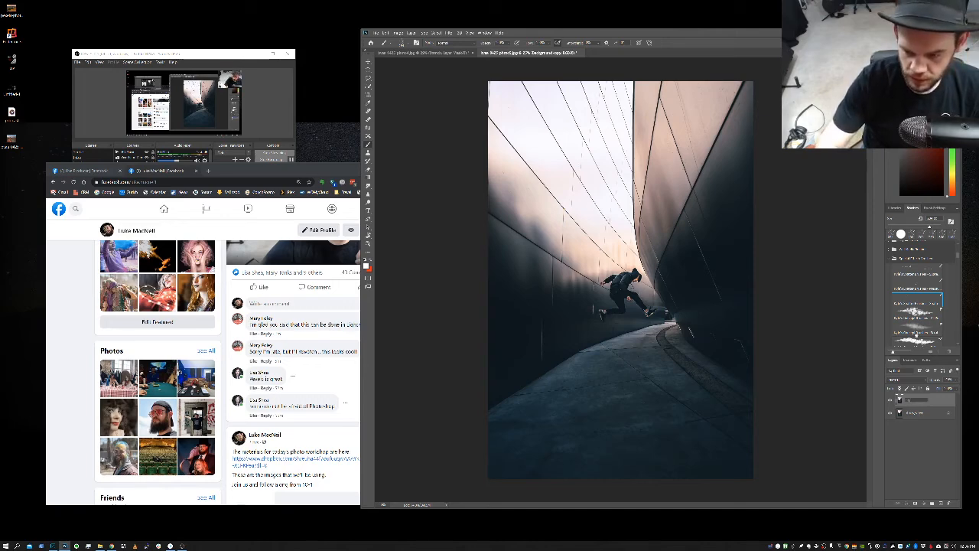
pyautogui.press('Return')
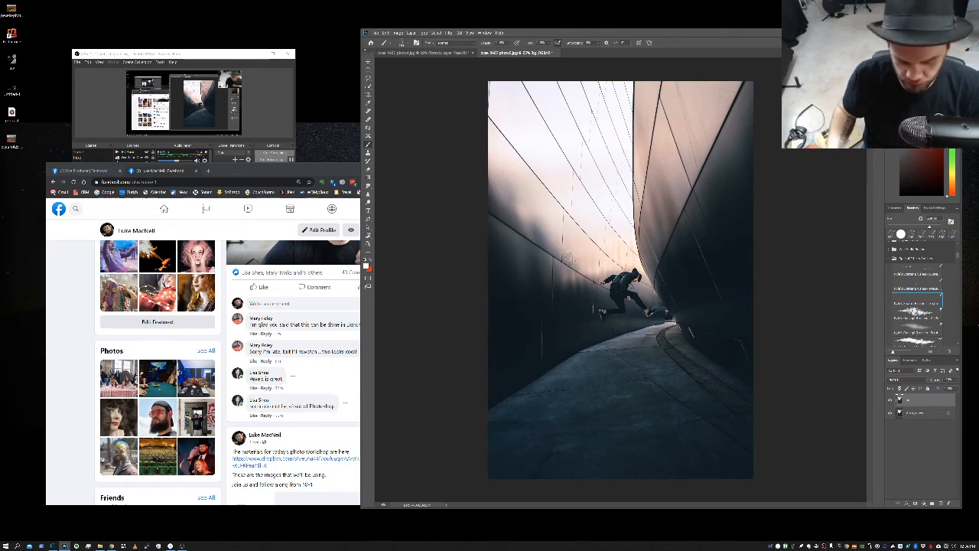
# Lasso loosely around the jumping man on the bg layer, remove him with a Content-Aware fill and deselect
pyautogui.press('l')
pyautogui.moveTo(631, 263)
pyautogui.mouseDown()
pyautogui.moveTo(591, 277)
pyautogui.moveTo(639, 328)
pyautogui.moveTo(659, 312)
pyautogui.moveTo(632, 264)
pyautogui.mouseUp()
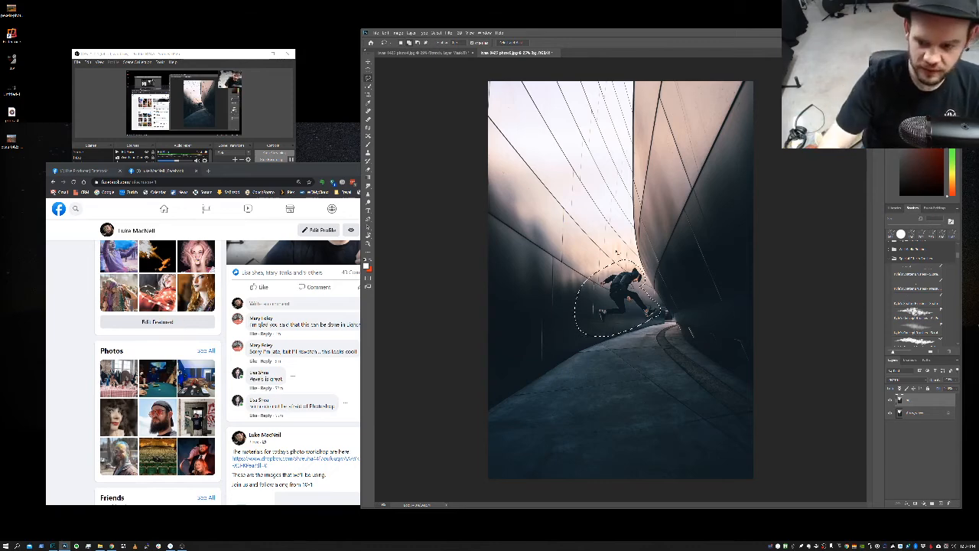
pyautogui.hotkey('shift', 'BackSpace')
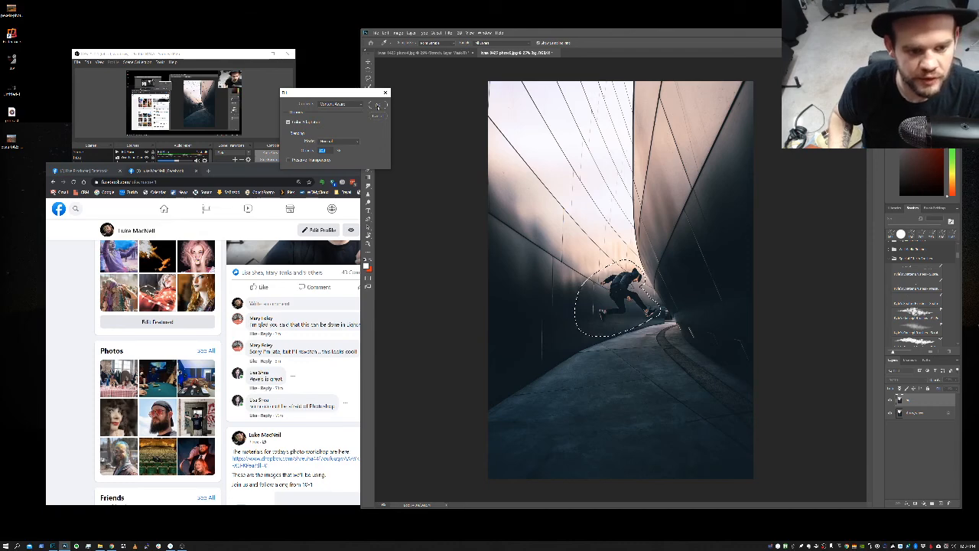
pyautogui.moveTo(349, 94); pyautogui.dragTo(452, 120)
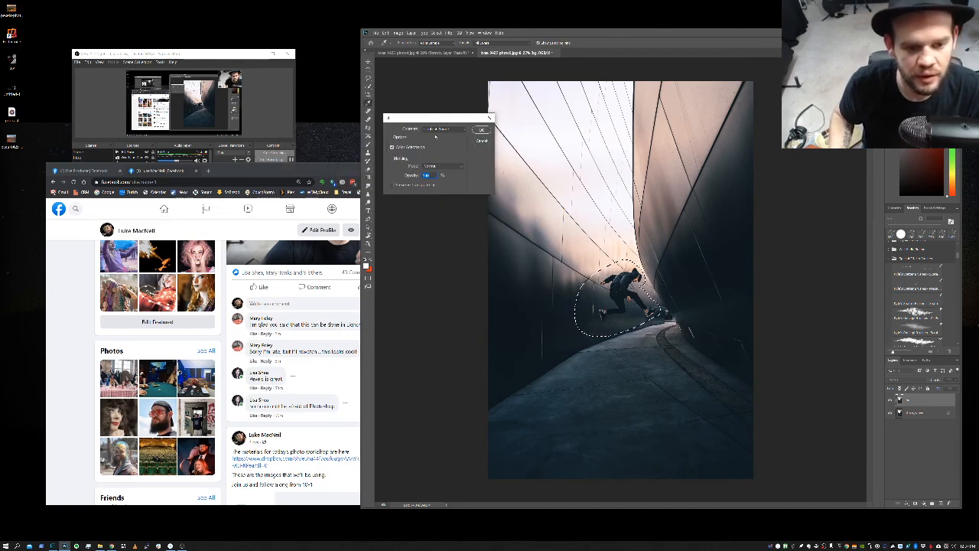
pyautogui.click(481, 130)
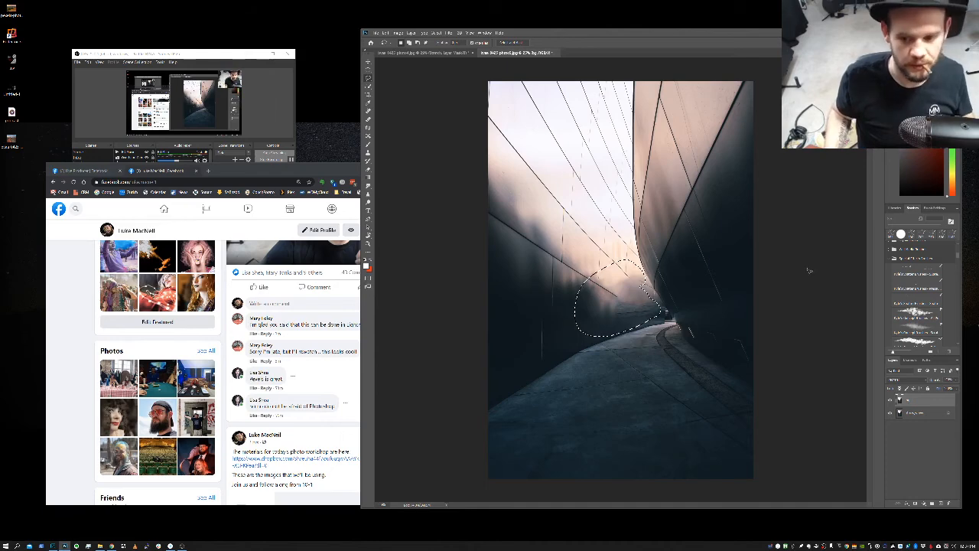
pyautogui.hotkey('ctrl', 'd')
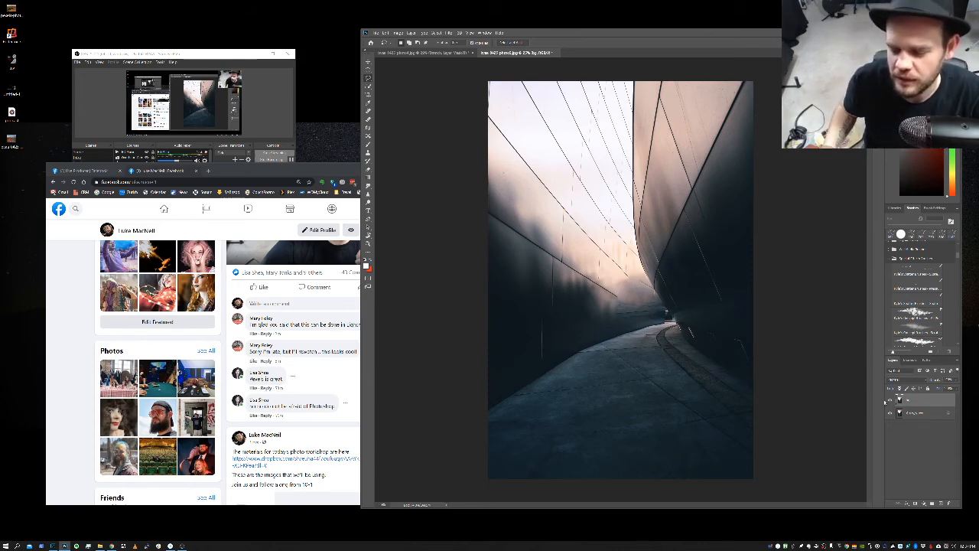
# Duplicate the original Background layer again, place the copy above the bg layer and rename it "dude"
pyautogui.moveTo(926, 417); pyautogui.dragTo(941, 502)
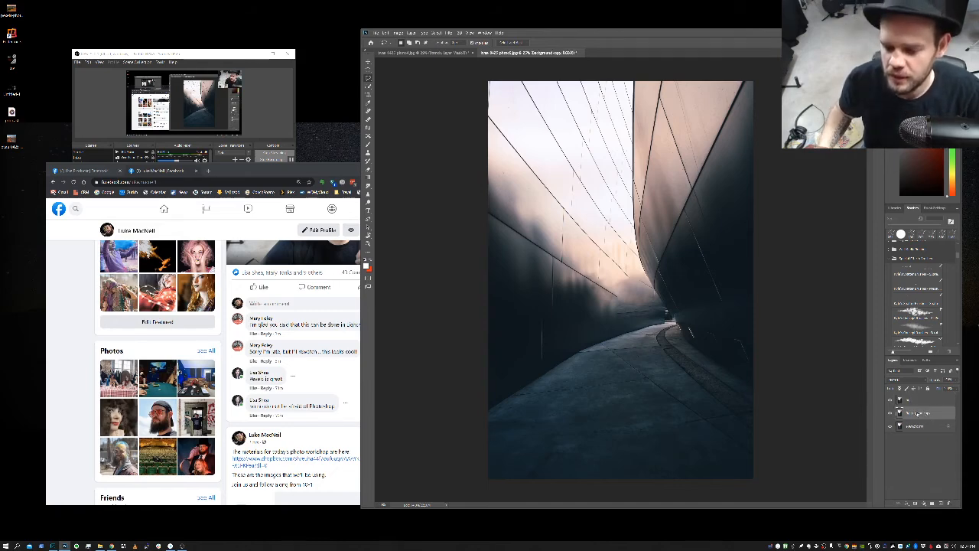
pyautogui.moveTo(918, 413); pyautogui.dragTo(918, 396)
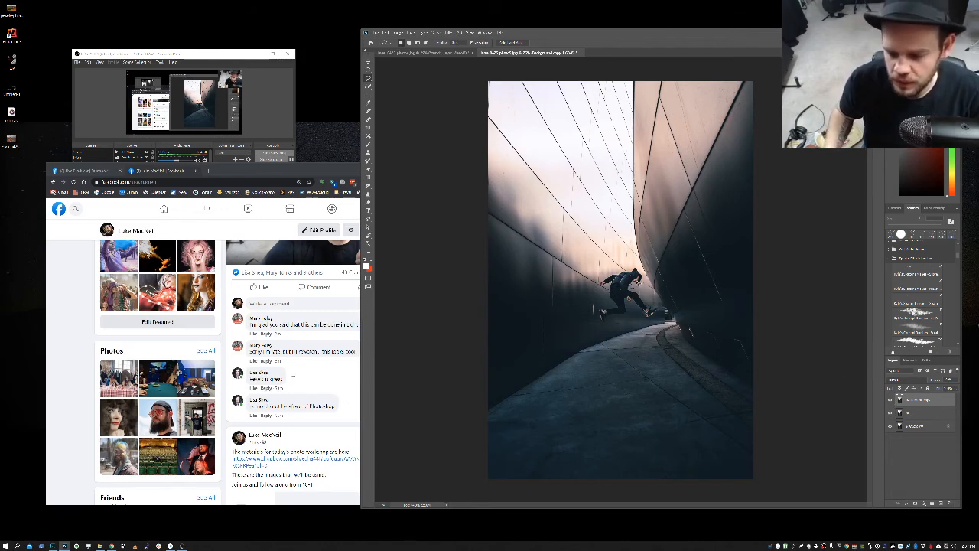
pyautogui.doubleClick(918, 399)
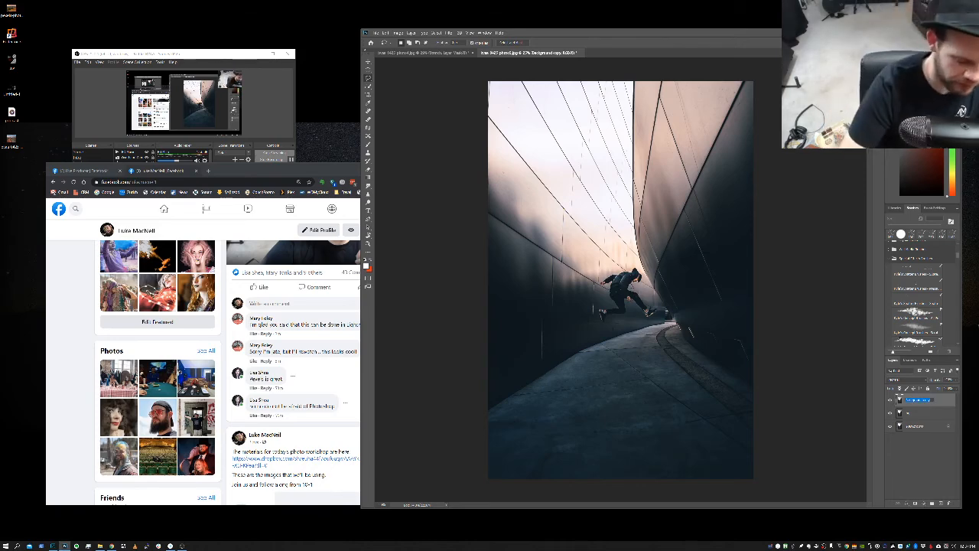
pyautogui.write('Lude')
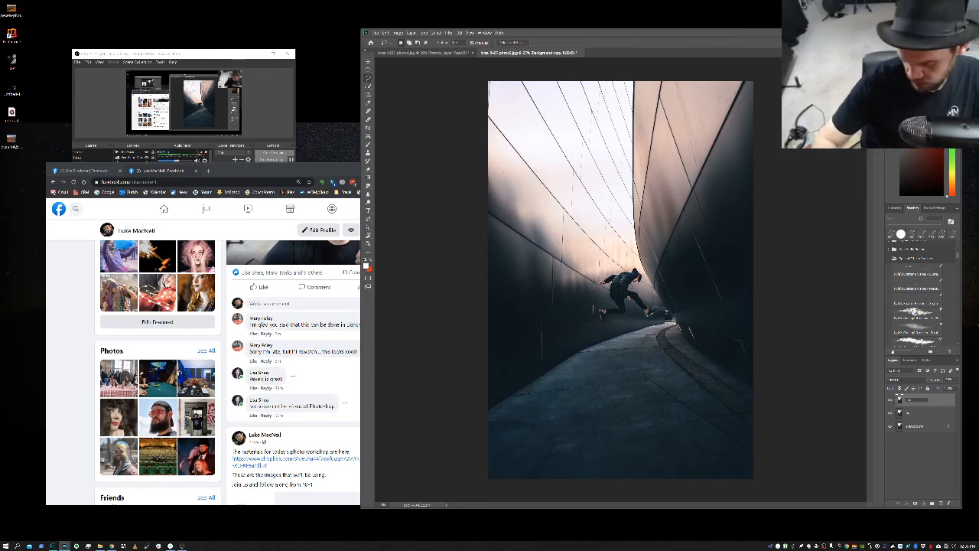
pyautogui.press('Return')
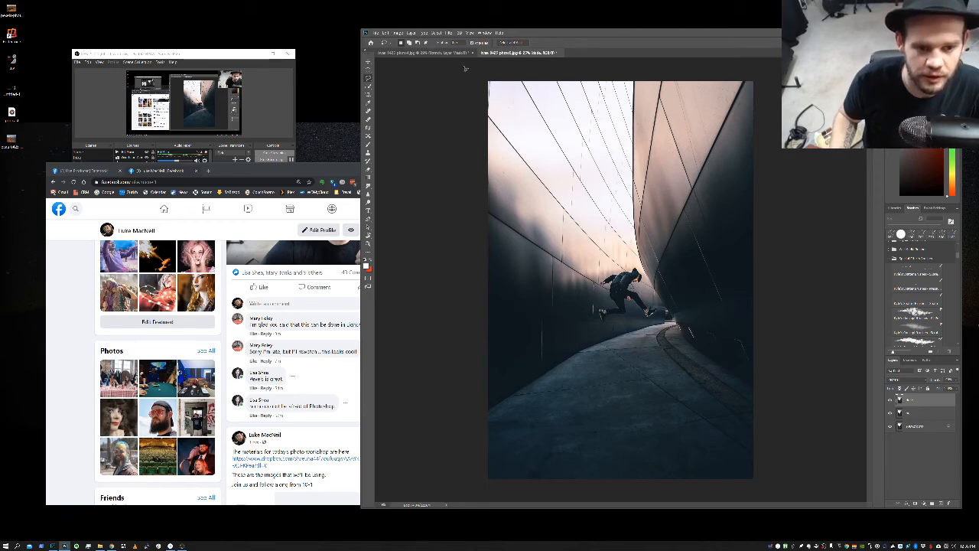
# Try selecting the jumping man on the dude layer with the Quick Selection tool and Select Subject, and clear the selection
pyautogui.press('w')
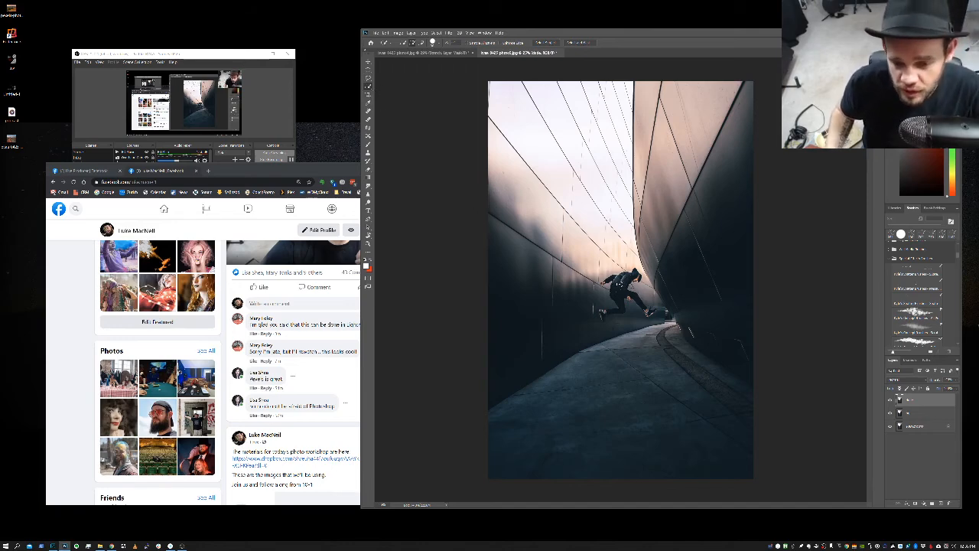
pyautogui.moveTo(620, 283)
pyautogui.mouseDown()
pyautogui.moveTo(620, 310)
pyautogui.moveTo(604, 312)
pyautogui.mouseUp()
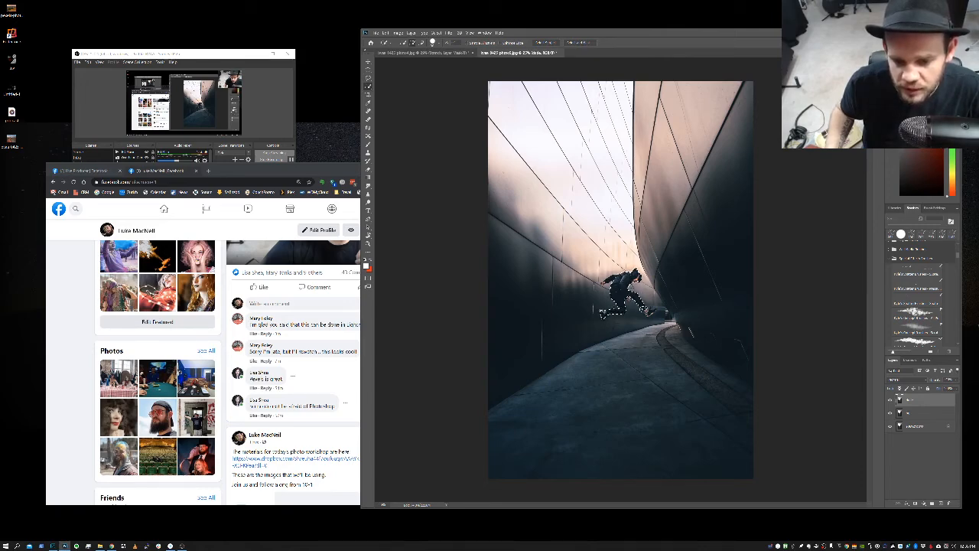
pyautogui.moveTo(641, 303); pyautogui.dragTo(650, 312)
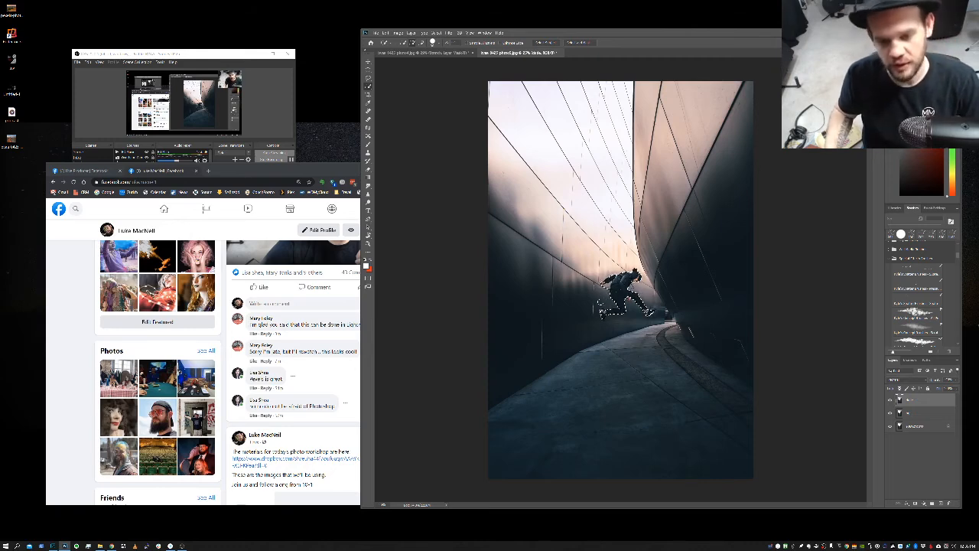
pyautogui.click(553, 44)
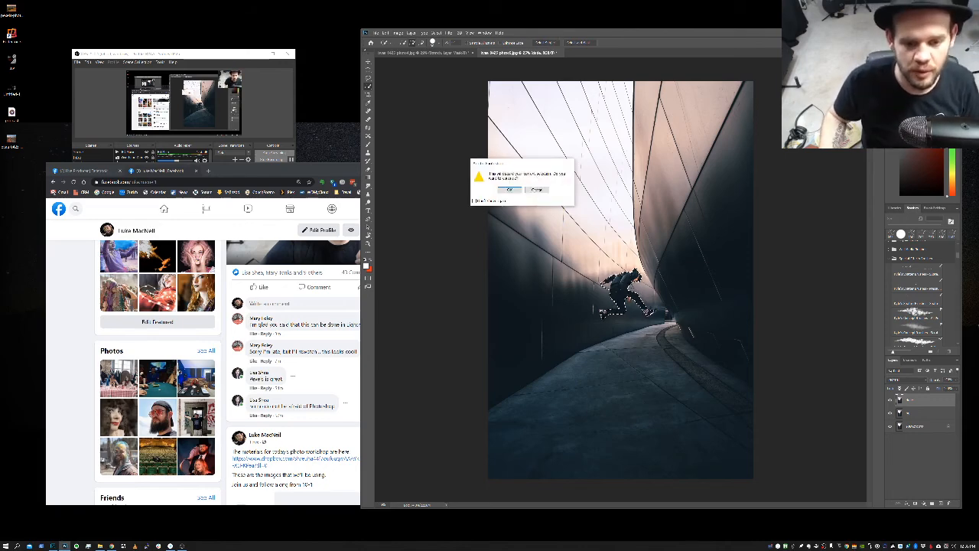
pyautogui.click(511, 190)
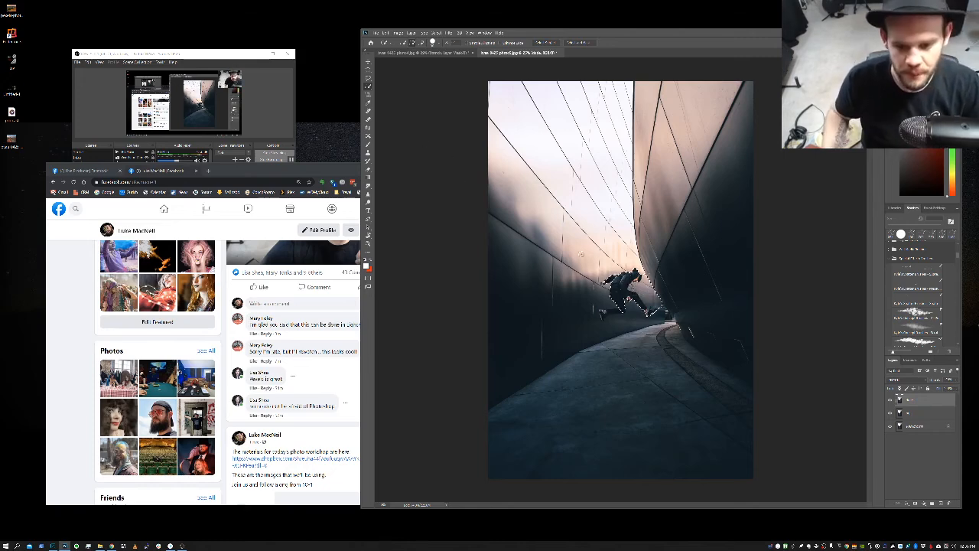
pyautogui.hotkey('ctrl', 'd')
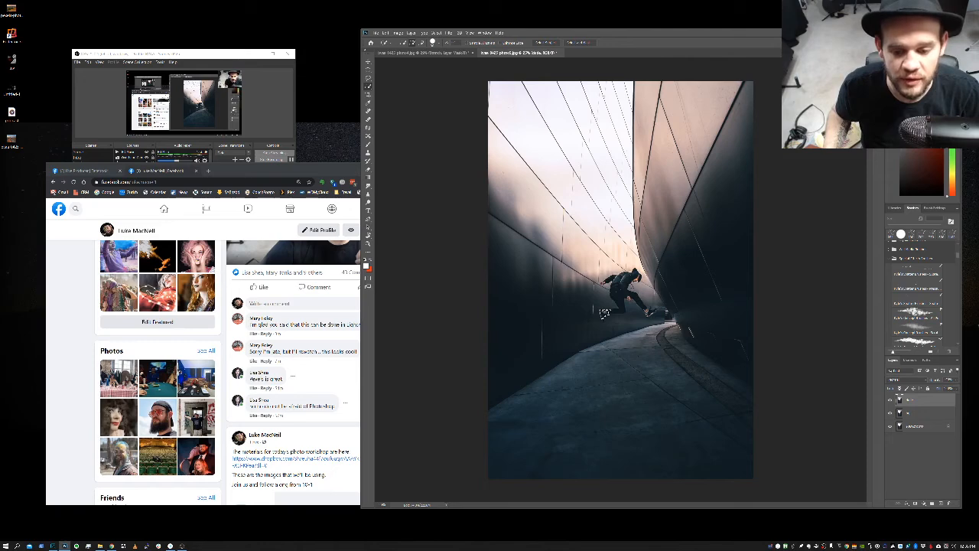
# Select the whole jumping man with the Quick Selection tool and open the selection in Select and Mask
pyautogui.moveTo(611, 310); pyautogui.dragTo(631, 285)
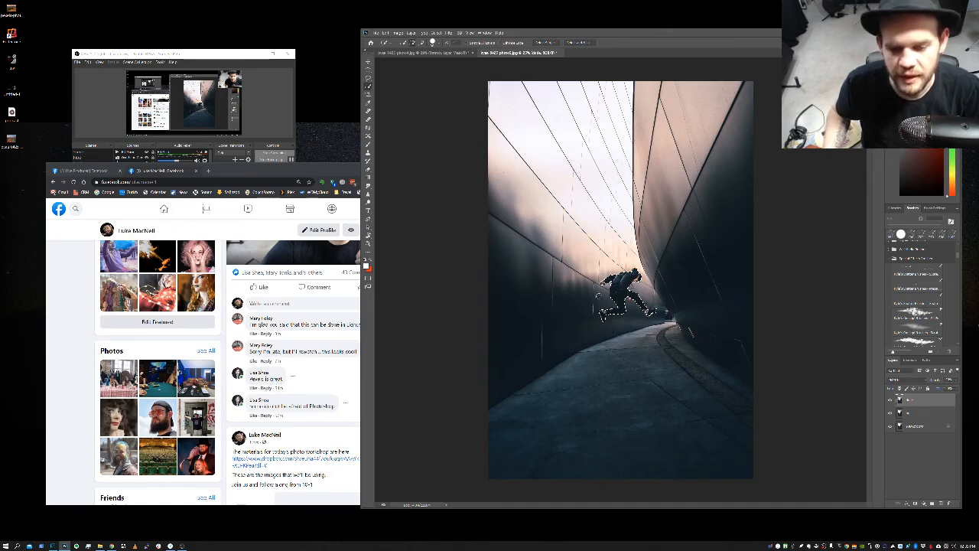
pyautogui.click(578, 46)
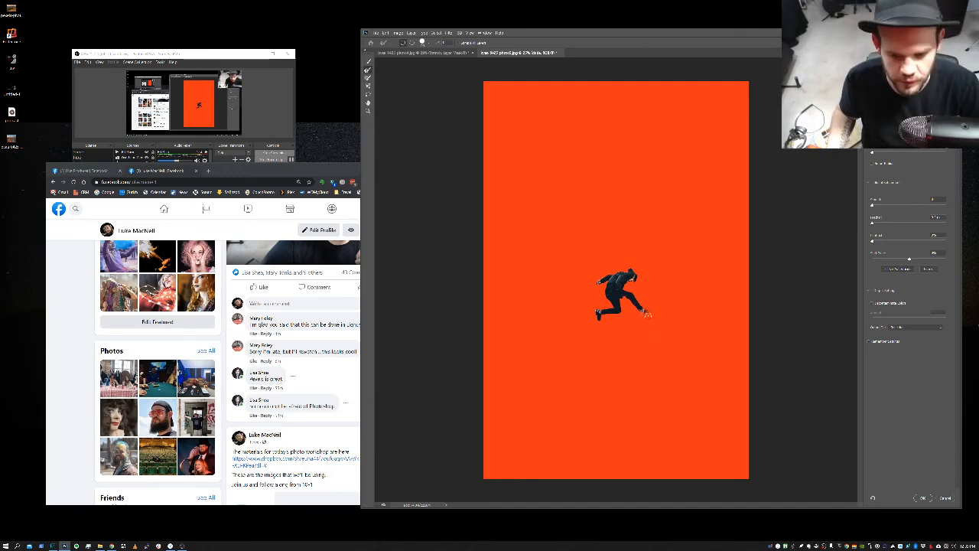
# Paint the man's front shoe and sock fully back into the selection with the Brush tool, enlarging the brush for the interior
pyautogui.moveTo(648, 315); pyautogui.dragTo(710, 310)
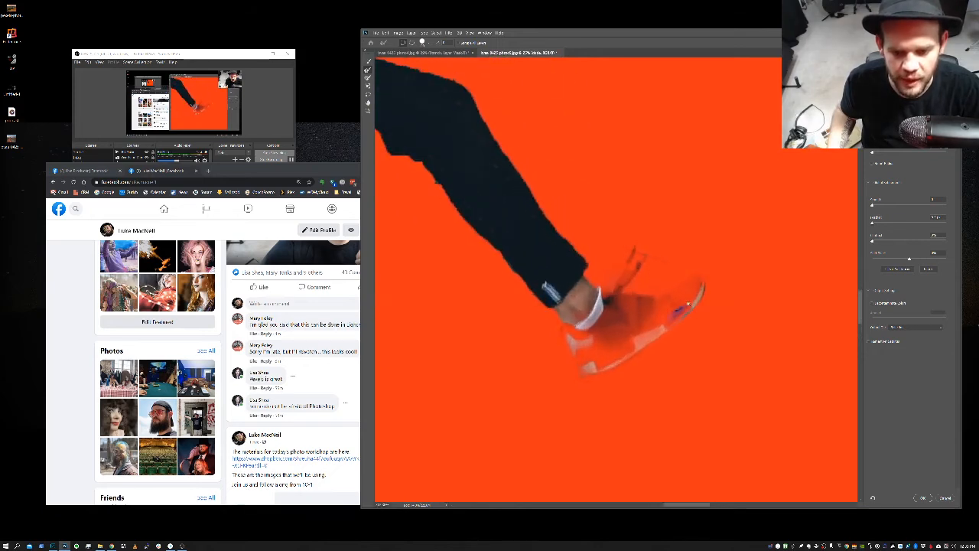
pyautogui.click(368, 78)
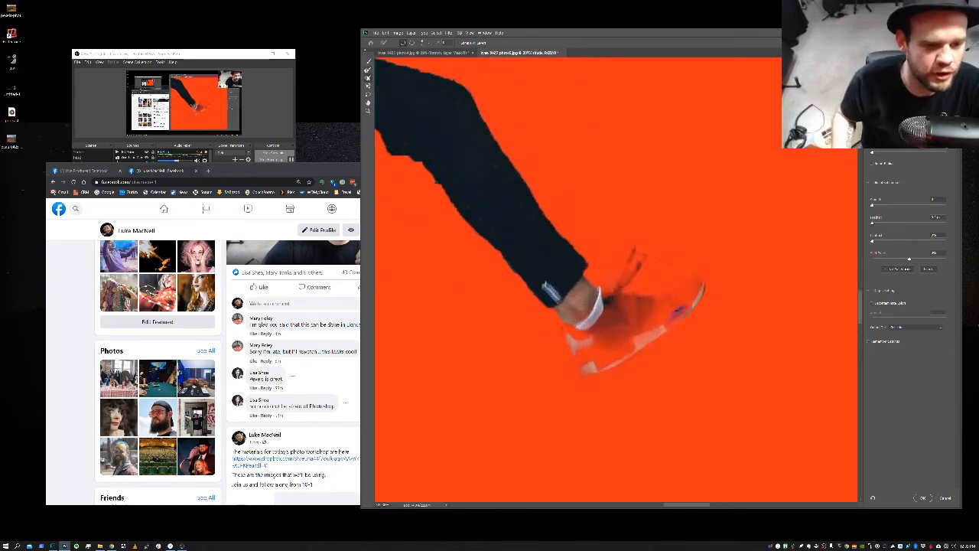
pyautogui.moveTo(601, 315)
pyautogui.mouseDown()
pyautogui.moveTo(620, 339)
pyautogui.moveTo(645, 346)
pyautogui.moveTo(691, 306)
pyautogui.moveTo(700, 281)
pyautogui.moveTo(658, 299)
pyautogui.moveTo(599, 291)
pyautogui.moveTo(563, 333)
pyautogui.moveTo(566, 365)
pyautogui.moveTo(587, 374)
pyautogui.moveTo(659, 335)
pyautogui.mouseUp()
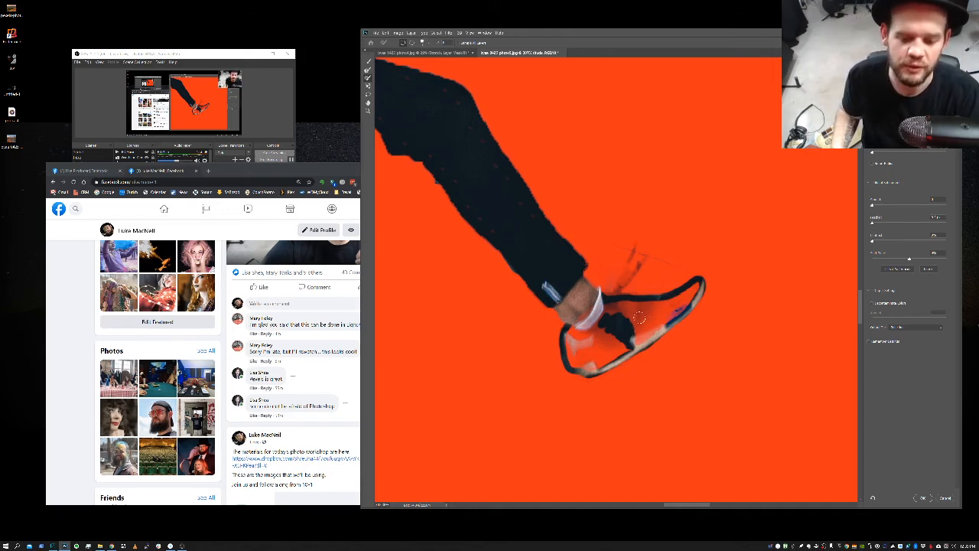
pyautogui.press(']')
pyautogui.press(']')
pyautogui.press(']')
pyautogui.moveTo(627, 322)
pyautogui.mouseDown()
pyautogui.moveTo(612, 315)
pyautogui.moveTo(585, 354)
pyautogui.moveTo(654, 315)
pyautogui.moveTo(643, 325)
pyautogui.moveTo(656, 306)
pyautogui.moveTo(665, 323)
pyautogui.moveTo(700, 286)
pyautogui.moveTo(665, 305)
pyautogui.moveTo(687, 305)
pyautogui.moveTo(695, 285)
pyautogui.mouseUp()
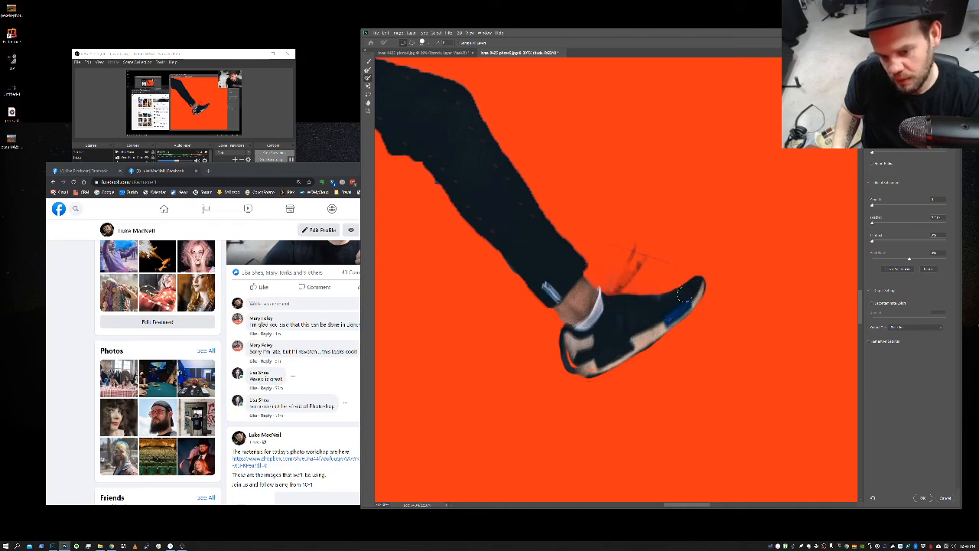
pyautogui.moveTo(591, 358); pyautogui.dragTo(599, 364)
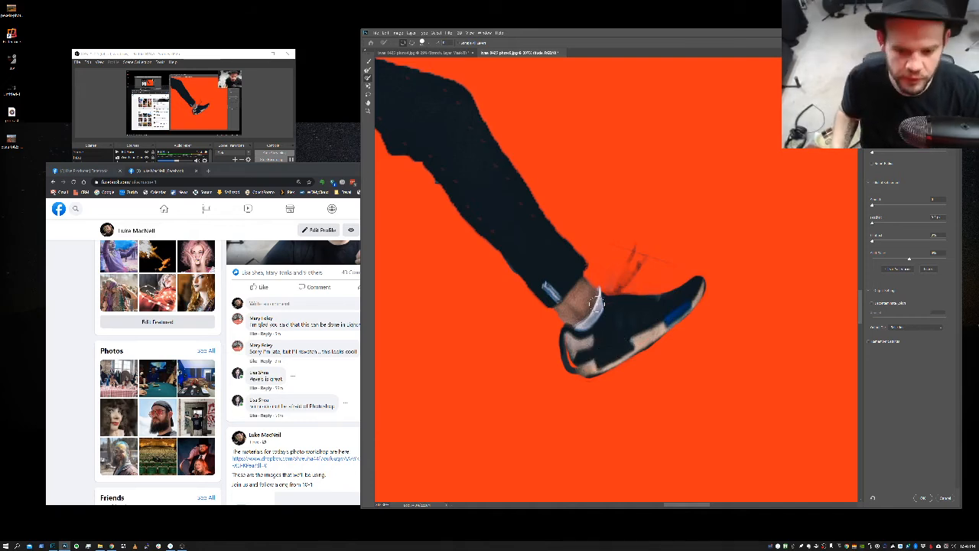
pyautogui.moveTo(602, 308); pyautogui.dragTo(535, 300)
# Clean the leftover background behind the man's bent knee using a smaller Refine Edge Brush
pyautogui.moveTo(429, 175)
pyautogui.mouseDown()
pyautogui.moveTo(462, 186)
pyautogui.moveTo(408, 205)
pyautogui.moveTo(399, 222)
pyautogui.moveTo(485, 150)
pyautogui.moveTo(532, 139)
pyautogui.moveTo(599, 148)
pyautogui.mouseUp()
pyautogui.click(368, 71)
pyautogui.press('[')
pyautogui.press('[')
pyautogui.press('[')
pyautogui.press('[')
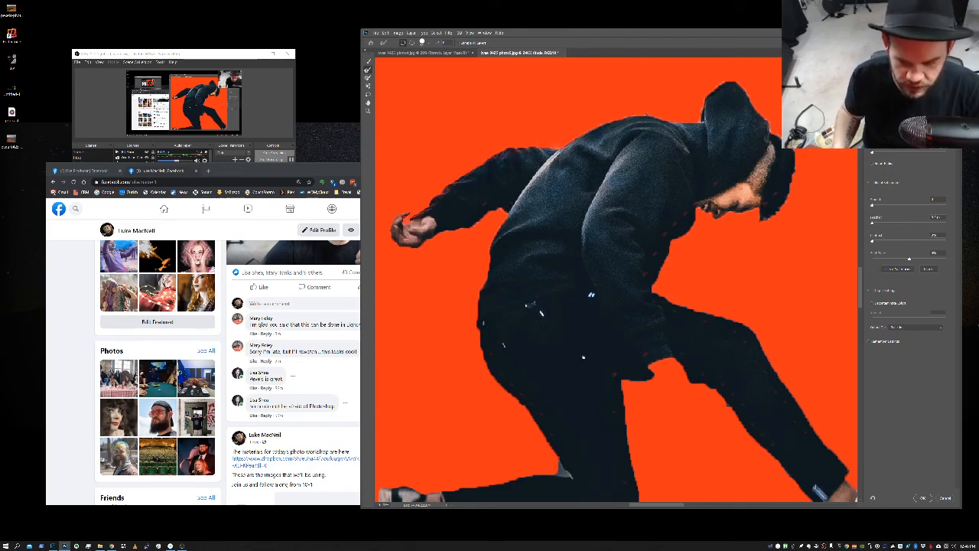
pyautogui.scroll(-5, 579, 355)
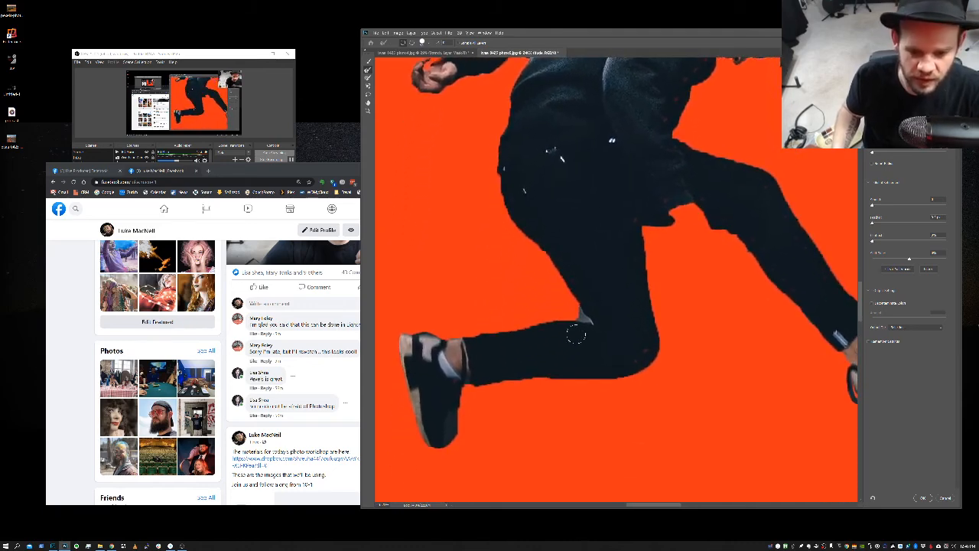
pyautogui.moveTo(583, 320)
pyautogui.mouseDown()
pyautogui.moveTo(578, 312)
pyautogui.moveTo(591, 318)
pyautogui.mouseUp()
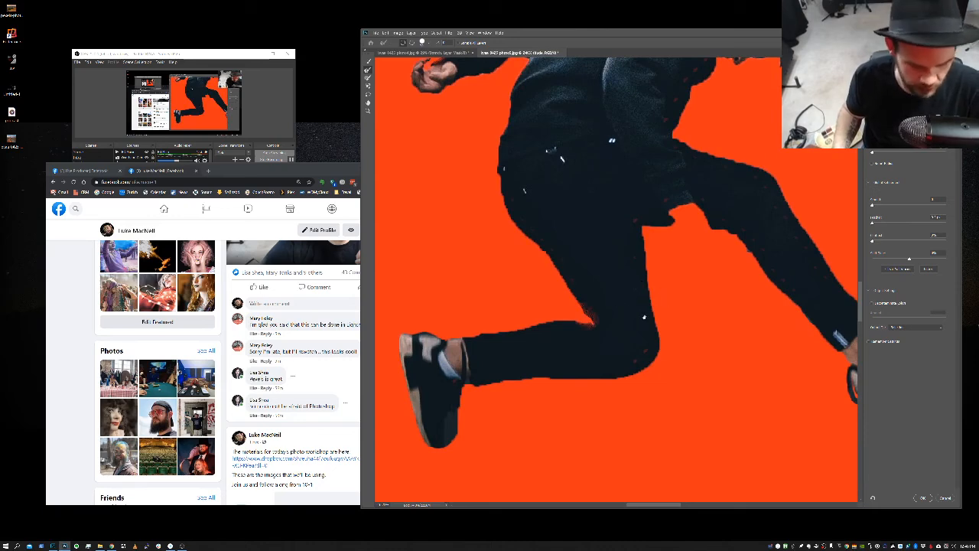
# Output the refined selection as a Layer Mask on the dude layer
pyautogui.hotkey('ctrl', '0')
pyautogui.moveTo(602, 314); pyautogui.dragTo(611, 314)
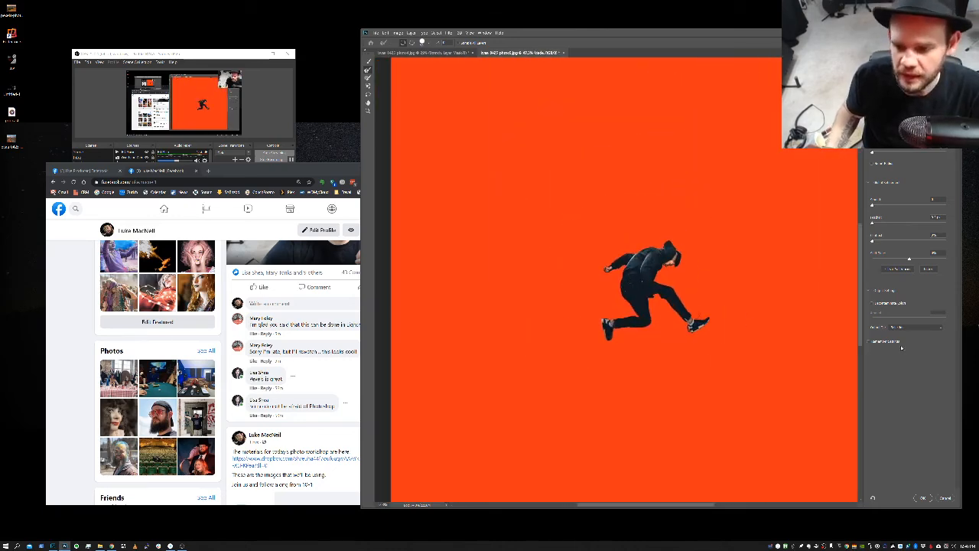
pyautogui.click(922, 331)
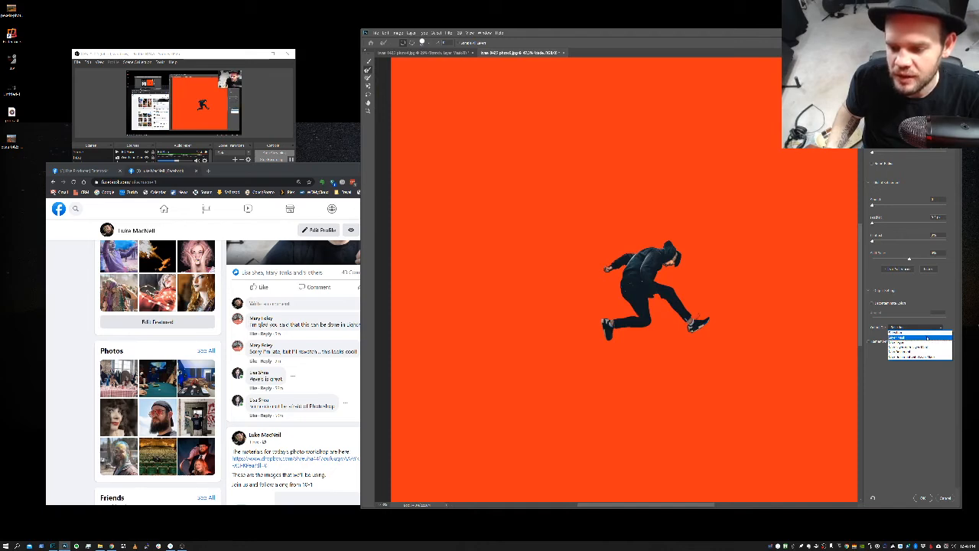
pyautogui.click(928, 338)
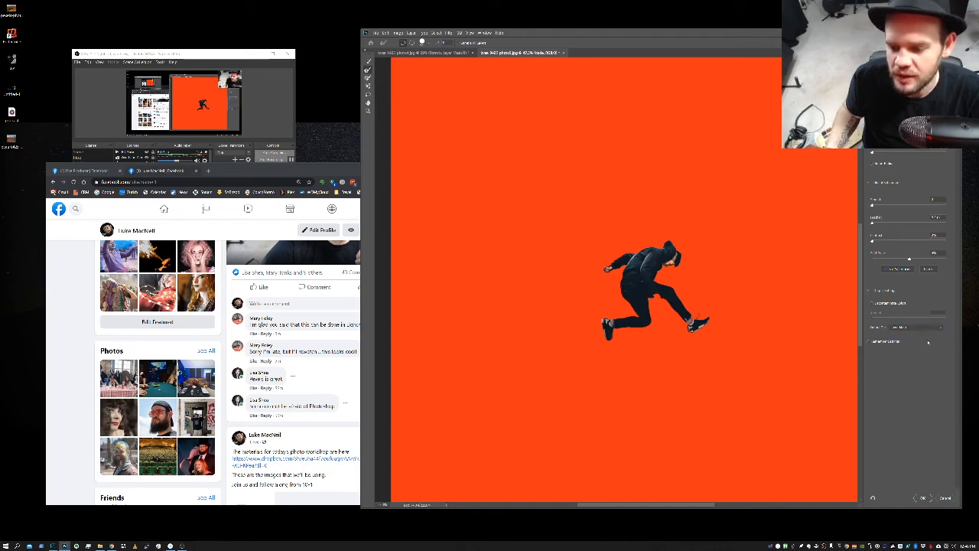
pyautogui.click(923, 497)
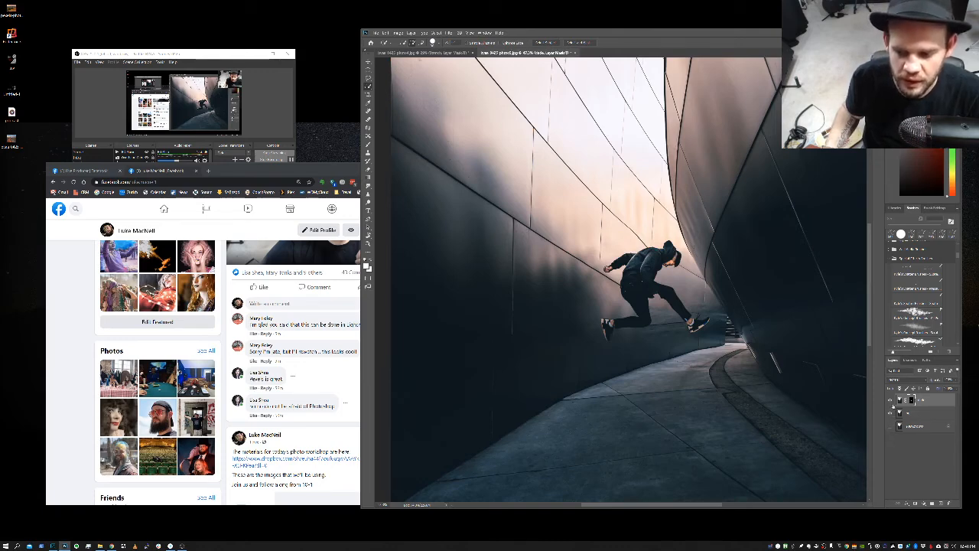
# Toggle the masked dude layer's visibility to check the clean background beneath it
pyautogui.click(890, 400)
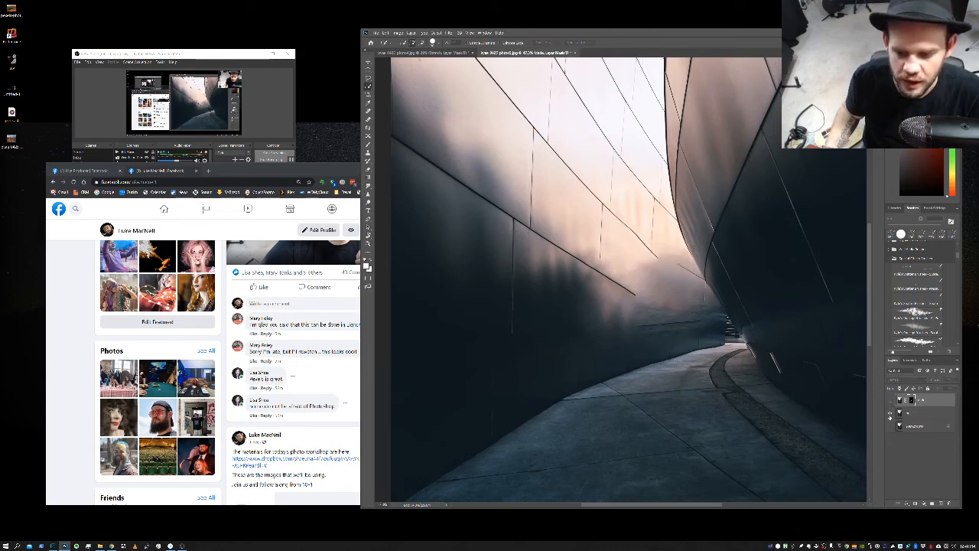
pyautogui.click(899, 411)
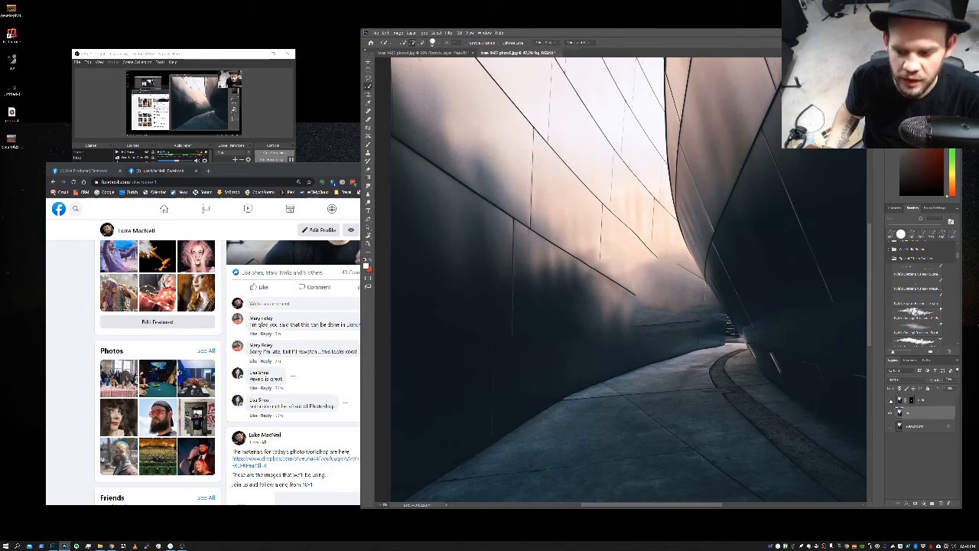
pyautogui.click(892, 423)
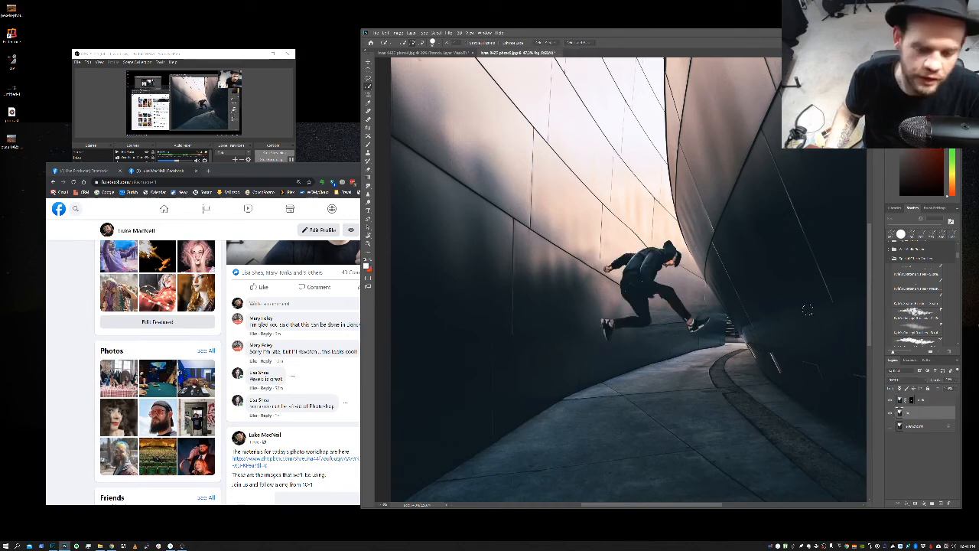
# Duplicate the original Background layer again, rename the copy "split" and move it above the dude layer
pyautogui.click(925, 402)
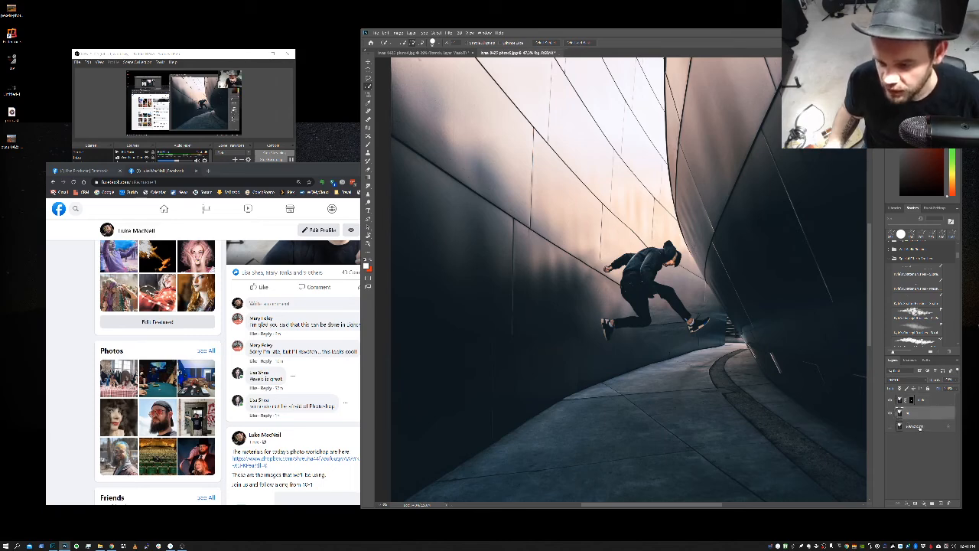
pyautogui.click(920, 426)
pyautogui.moveTo(924, 426); pyautogui.dragTo(947, 503)
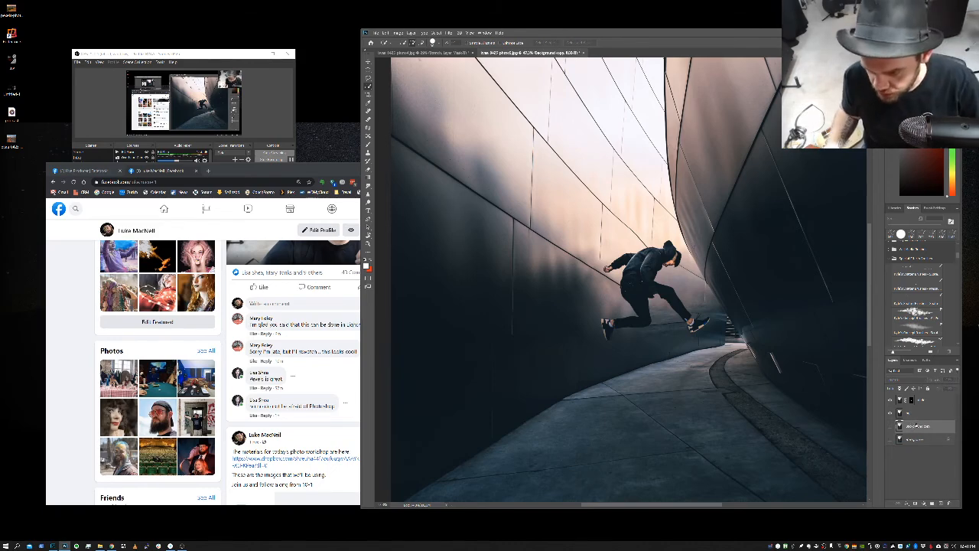
pyautogui.doubleClick(917, 427)
pyautogui.write('split')
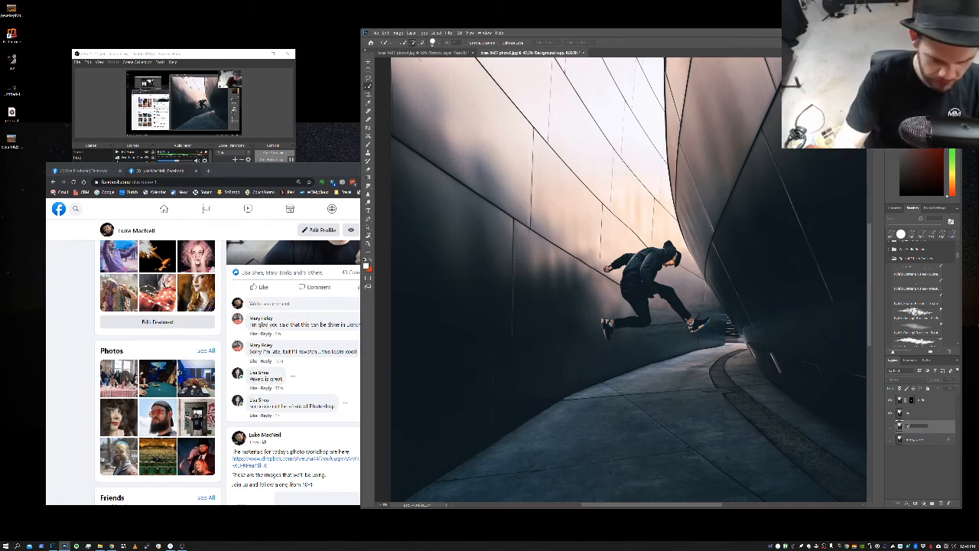
pyautogui.press('Return')
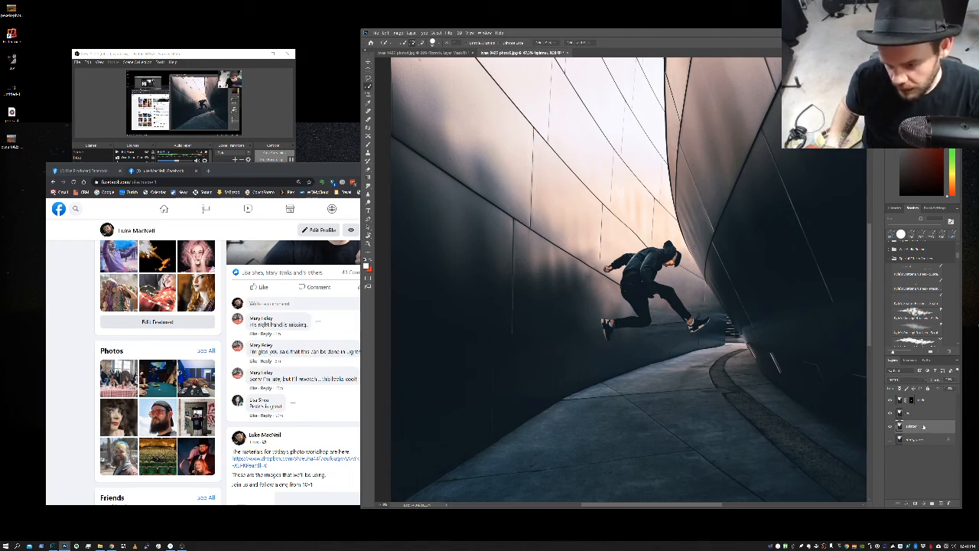
pyautogui.moveTo(924, 426); pyautogui.dragTo(923, 397)
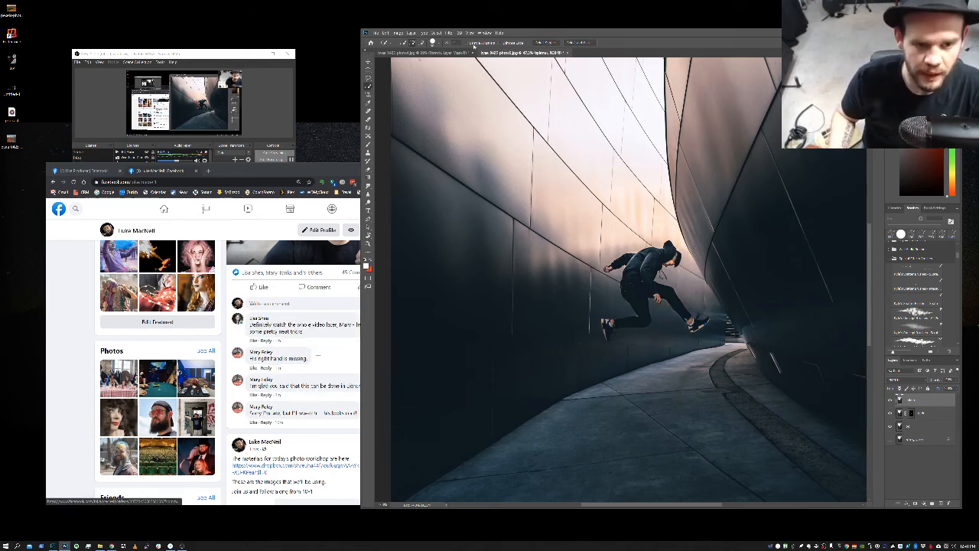
# Liquify the "split" layer, pushing the man's torso, arm and rear leg outward behind him into a large ragged dark shape
pyautogui.click(450, 33)
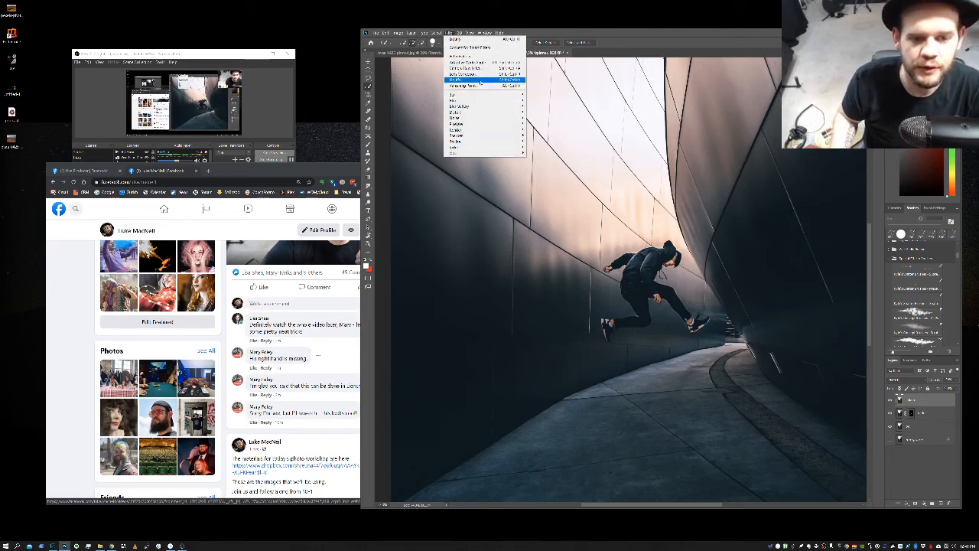
pyautogui.click(473, 80)
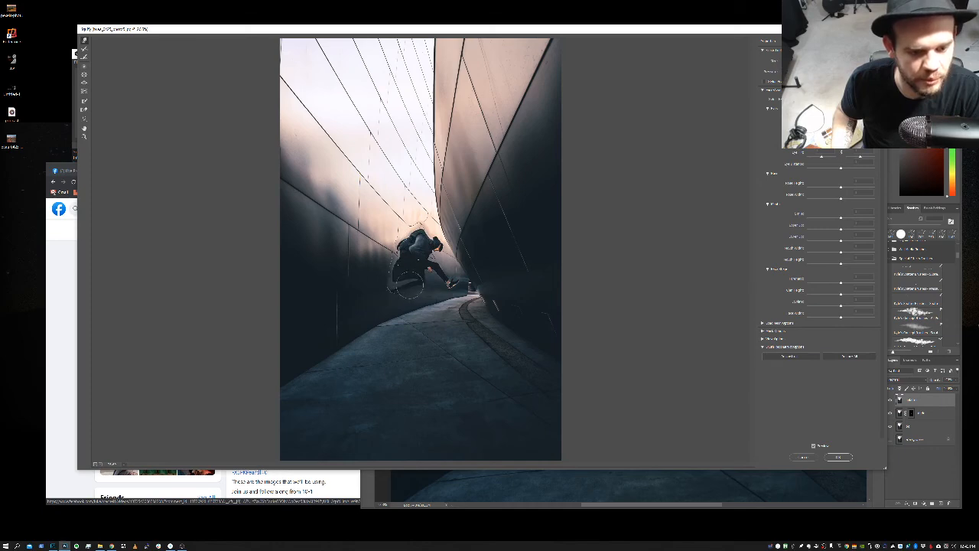
pyautogui.moveTo(412, 256)
pyautogui.mouseDown()
pyautogui.moveTo(405, 247)
pyautogui.moveTo(414, 243)
pyautogui.moveTo(428, 266)
pyautogui.mouseUp()
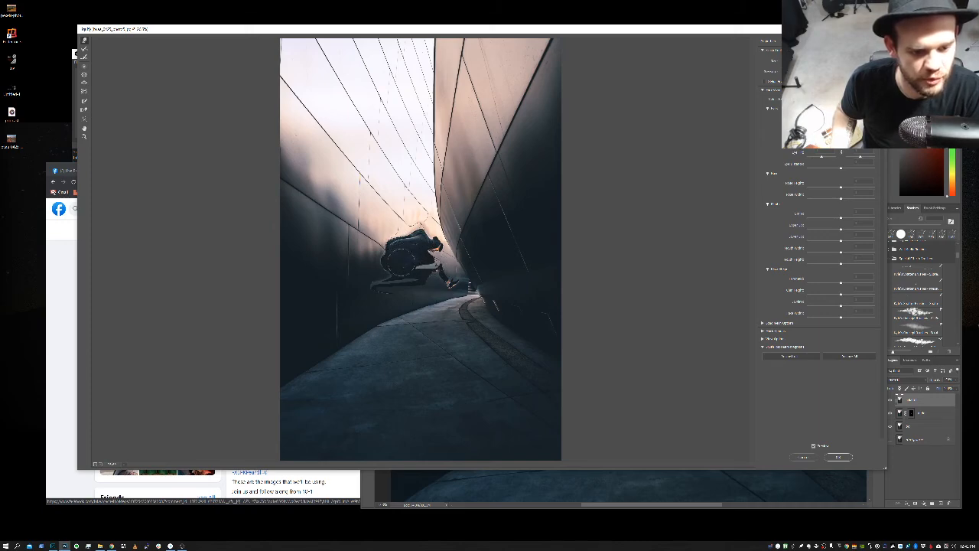
pyautogui.moveTo(411, 237)
pyautogui.mouseDown()
pyautogui.moveTo(389, 214)
pyautogui.moveTo(393, 226)
pyautogui.moveTo(404, 211)
pyautogui.moveTo(398, 228)
pyautogui.moveTo(408, 235)
pyautogui.moveTo(383, 235)
pyautogui.moveTo(394, 250)
pyautogui.moveTo(379, 253)
pyautogui.moveTo(395, 248)
pyautogui.moveTo(378, 271)
pyautogui.moveTo(393, 271)
pyautogui.moveTo(378, 277)
pyautogui.moveTo(426, 272)
pyautogui.moveTo(442, 282)
pyautogui.moveTo(433, 297)
pyautogui.moveTo(420, 286)
pyautogui.moveTo(370, 289)
pyautogui.moveTo(365, 278)
pyautogui.moveTo(388, 271)
pyautogui.moveTo(376, 259)
pyautogui.moveTo(393, 256)
pyautogui.moveTo(378, 247)
pyautogui.moveTo(412, 251)
pyautogui.moveTo(400, 234)
pyautogui.moveTo(427, 231)
pyautogui.mouseUp()
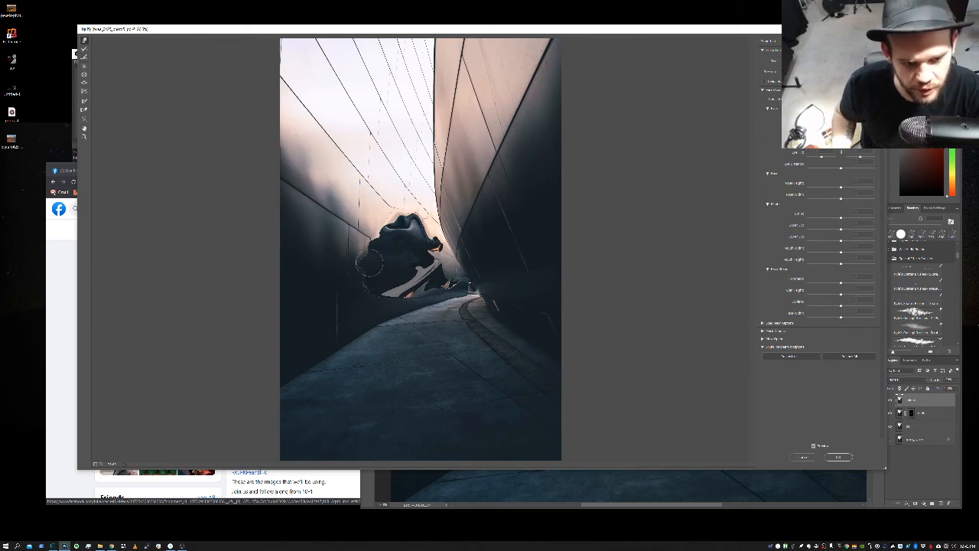
pyautogui.moveTo(367, 270); pyautogui.dragTo(348, 275)
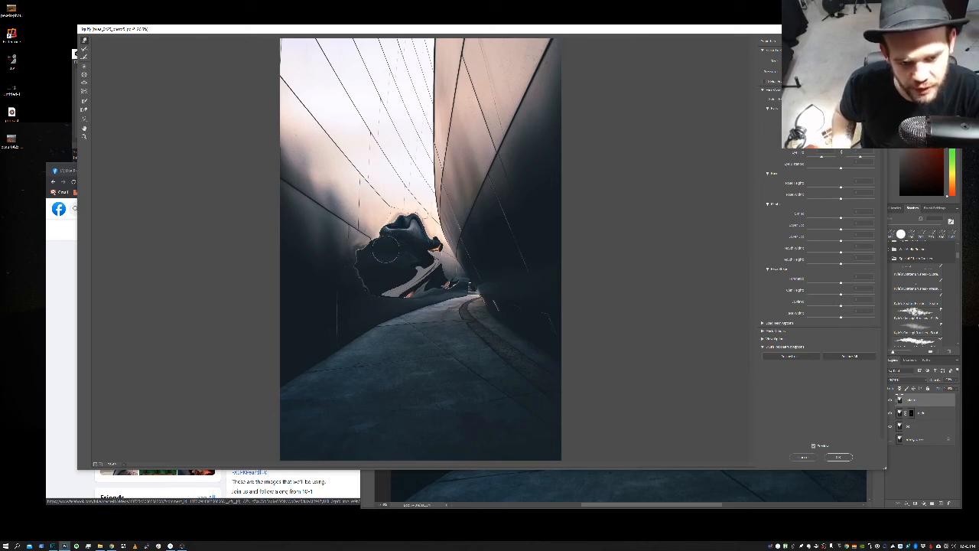
pyautogui.moveTo(386, 242)
pyautogui.mouseDown()
pyautogui.moveTo(415, 240)
pyautogui.moveTo(423, 223)
pyautogui.moveTo(417, 240)
pyautogui.moveTo(389, 236)
pyautogui.moveTo(401, 236)
pyautogui.moveTo(397, 223)
pyautogui.moveTo(395, 239)
pyautogui.moveTo(382, 236)
pyautogui.moveTo(386, 250)
pyautogui.moveTo(378, 241)
pyautogui.moveTo(380, 263)
pyautogui.moveTo(370, 254)
pyautogui.moveTo(377, 269)
pyautogui.moveTo(352, 260)
pyautogui.moveTo(368, 273)
pyautogui.moveTo(349, 284)
pyautogui.moveTo(364, 304)
pyautogui.mouseUp()
pyautogui.moveTo(365, 252)
pyautogui.mouseDown()
pyautogui.moveTo(362, 218)
pyautogui.moveTo(372, 233)
pyautogui.moveTo(374, 218)
pyautogui.moveTo(378, 230)
pyautogui.moveTo(392, 224)
pyautogui.moveTo(418, 196)
pyautogui.moveTo(400, 191)
pyautogui.moveTo(386, 227)
pyautogui.moveTo(372, 199)
pyautogui.mouseUp()
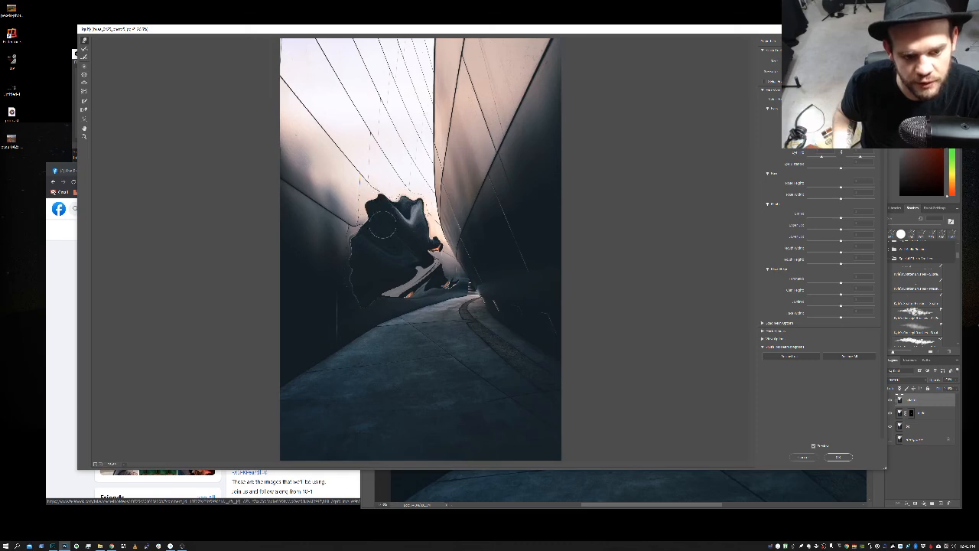
pyautogui.moveTo(369, 234)
pyautogui.mouseDown()
pyautogui.moveTo(354, 217)
pyautogui.moveTo(342, 233)
pyautogui.mouseUp()
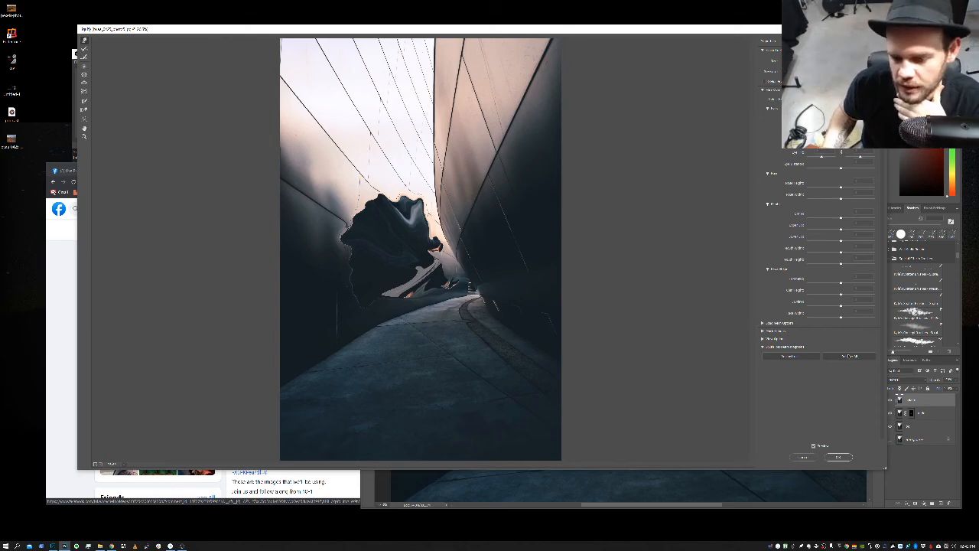
pyautogui.click(841, 457)
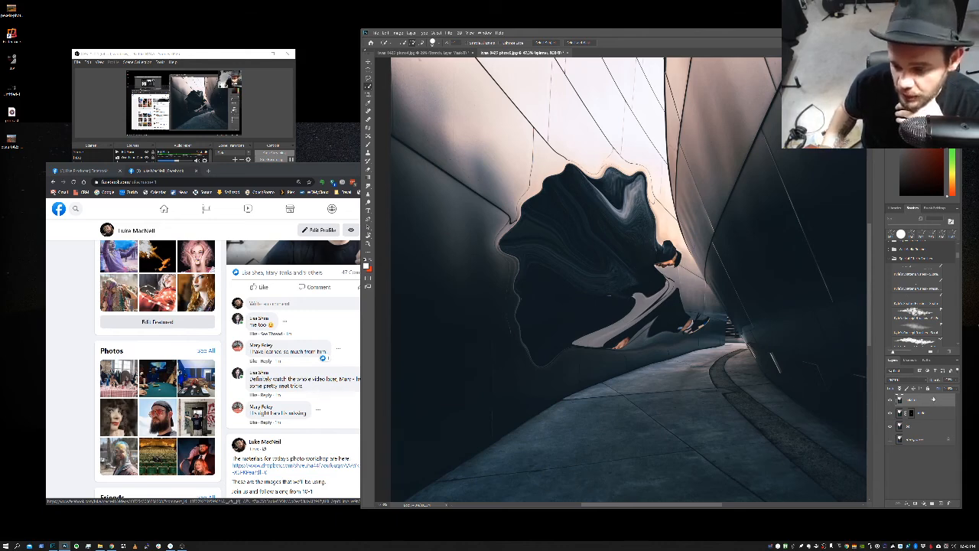
# Move the liquified layer beneath the dude layer, add a layer mask to it and fill the mask with black
pyautogui.moveTo(928, 397); pyautogui.dragTo(926, 425)
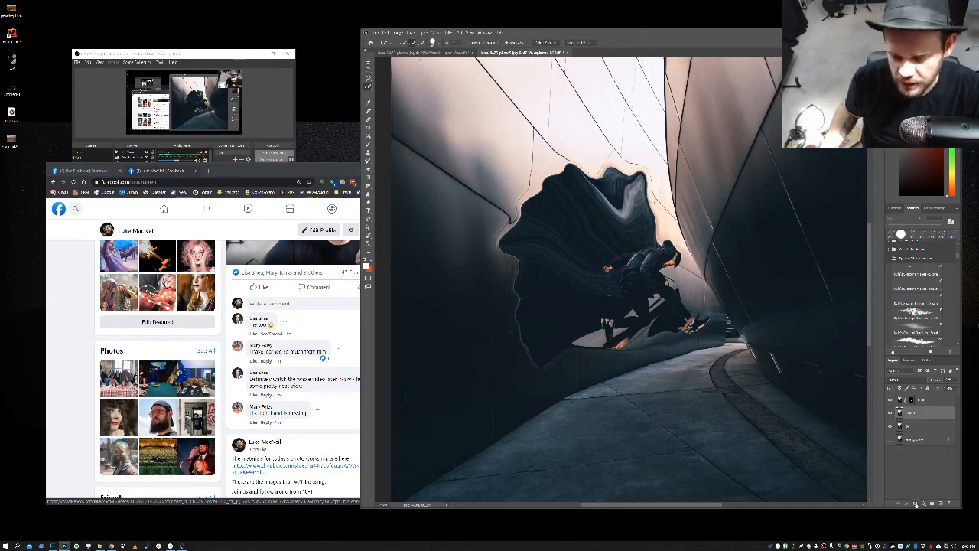
pyautogui.click(916, 504)
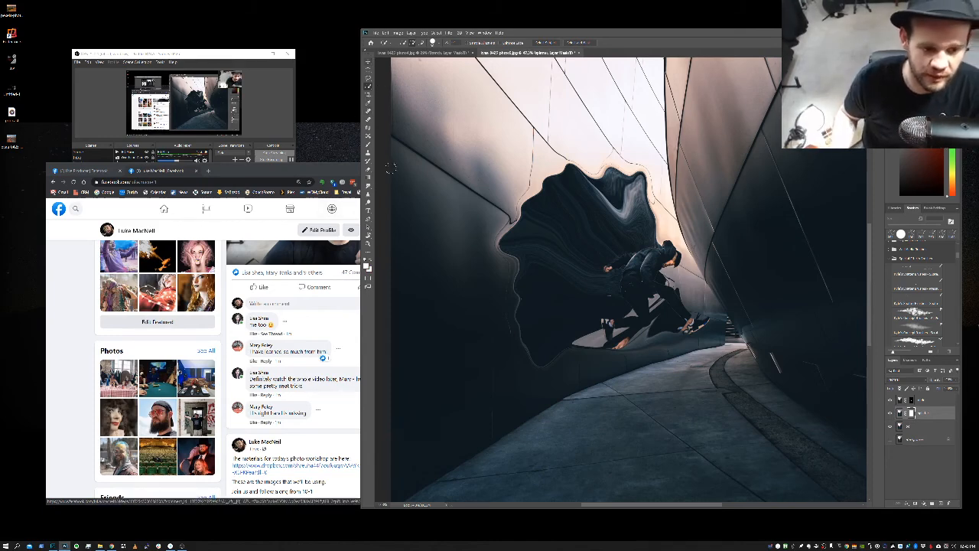
pyautogui.press('g')
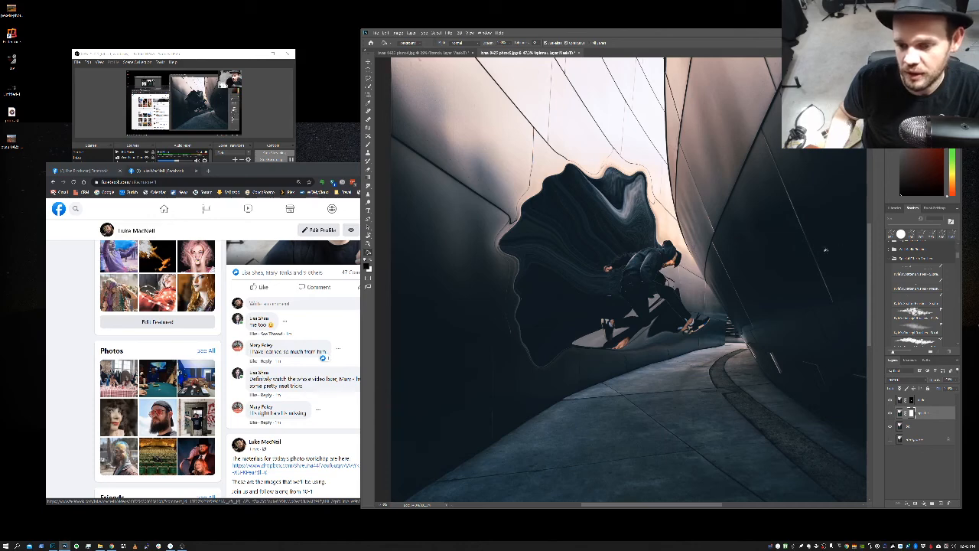
pyautogui.hotkey('ctrl', 'z')
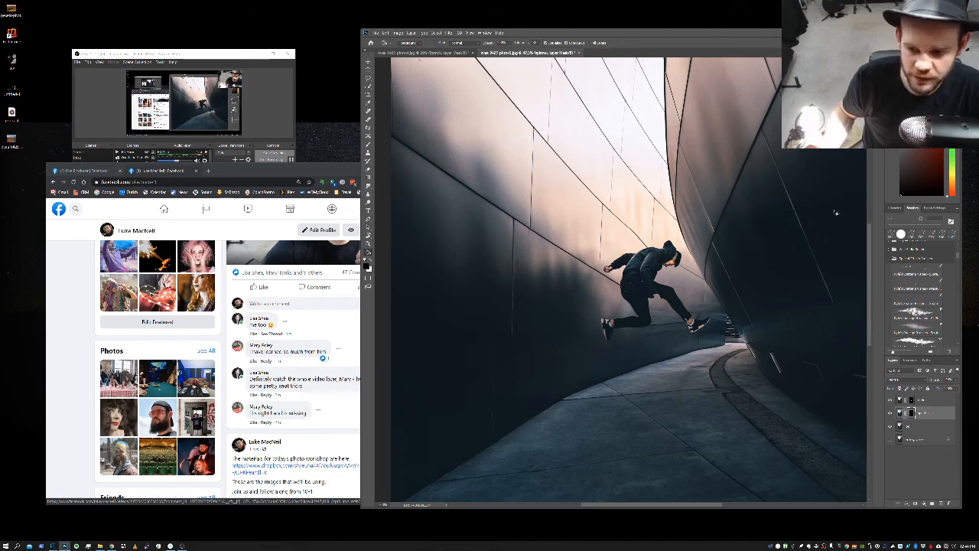
# Choose a spatter brush from the Special Effects Brushes, test it on the man's jacket and reduce its size
pyautogui.click(926, 300)
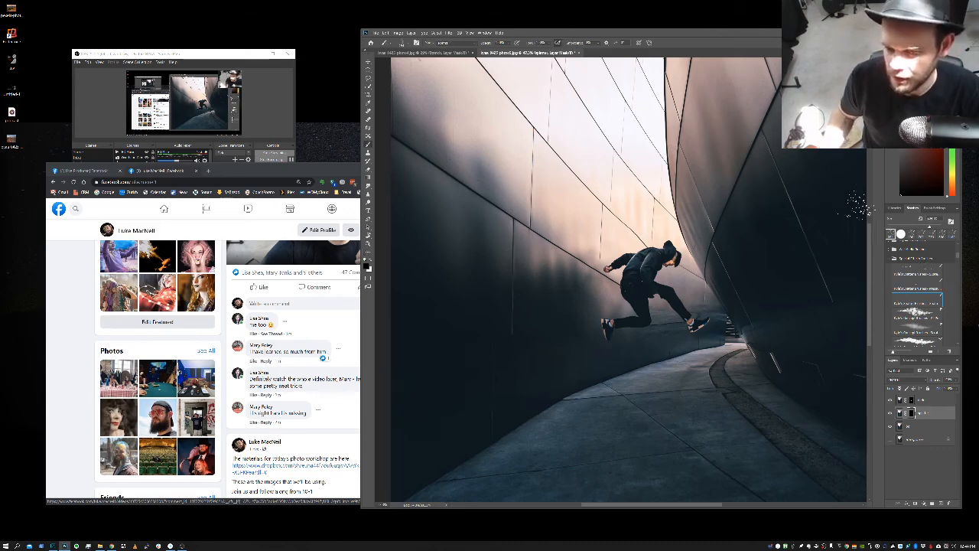
pyautogui.moveTo(659, 251)
pyautogui.mouseDown()
pyautogui.moveTo(667, 264)
pyautogui.moveTo(658, 260)
pyautogui.mouseUp()
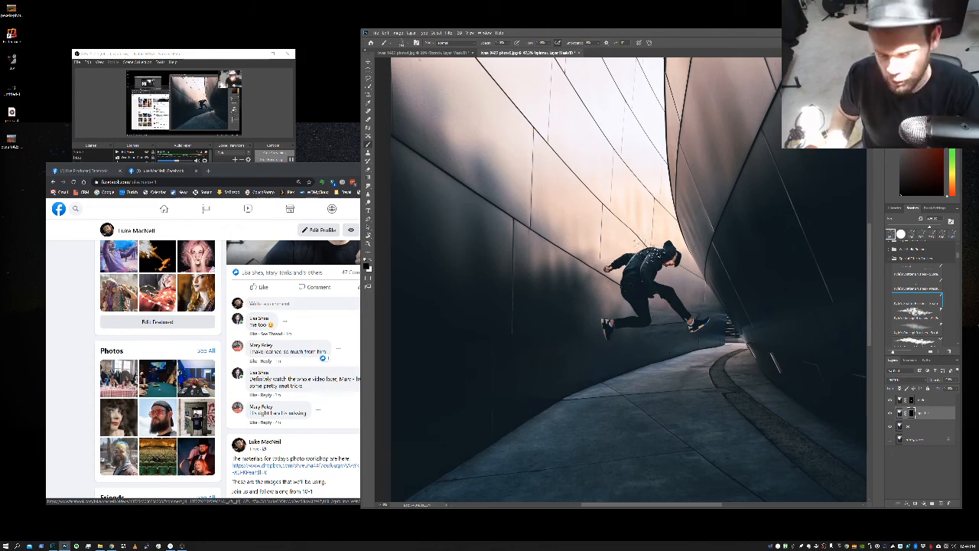
pyautogui.press('[')
pyautogui.press('[')
pyautogui.press('[')
pyautogui.press('[')
pyautogui.press('[')
pyautogui.scroll(3, 655, 229)
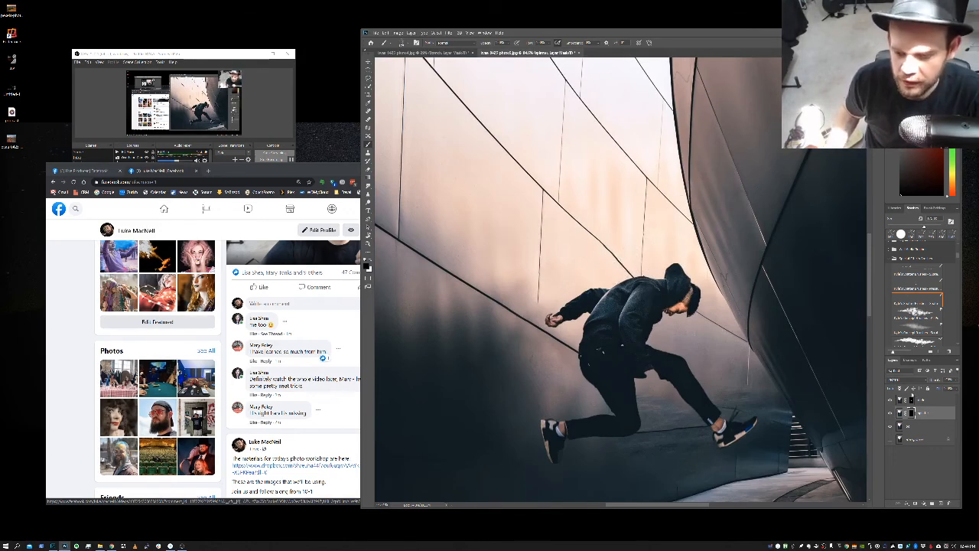
# Paint small black spatter specks on the dude layer's mask over the jacket and trailing sleeve
pyautogui.click(933, 400)
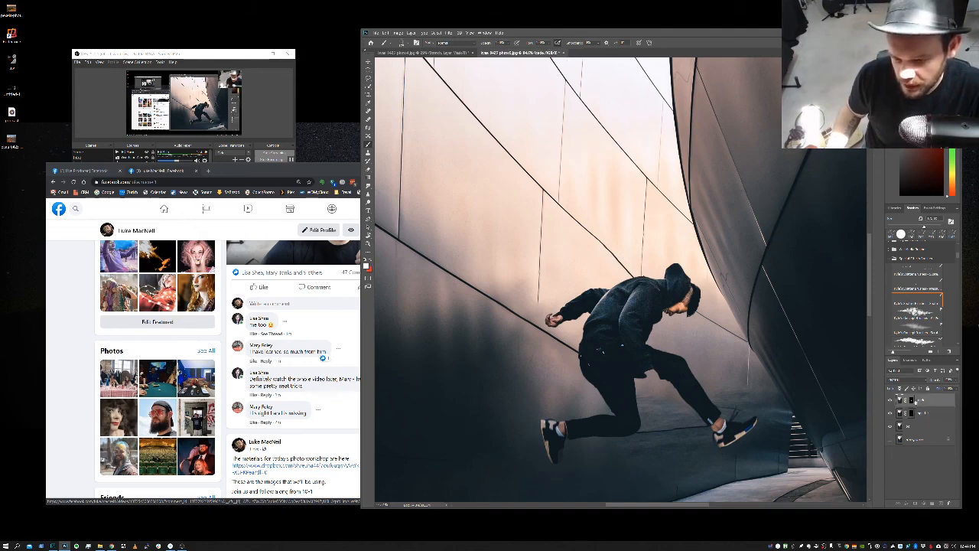
pyautogui.moveTo(661, 267); pyautogui.dragTo(638, 260)
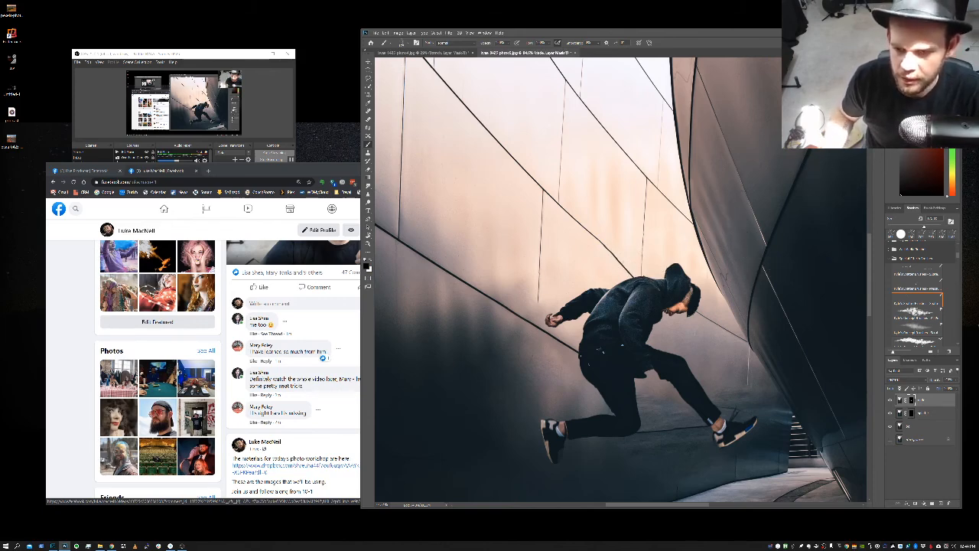
pyautogui.moveTo(643, 247)
pyautogui.mouseDown()
pyautogui.moveTo(629, 252)
pyautogui.moveTo(626, 291)
pyautogui.moveTo(582, 288)
pyautogui.moveTo(599, 312)
pyautogui.mouseUp()
pyautogui.press('[')
pyautogui.press('[')
pyautogui.press('[')
pyautogui.press('[')
pyautogui.press('[')
pyautogui.press('[')
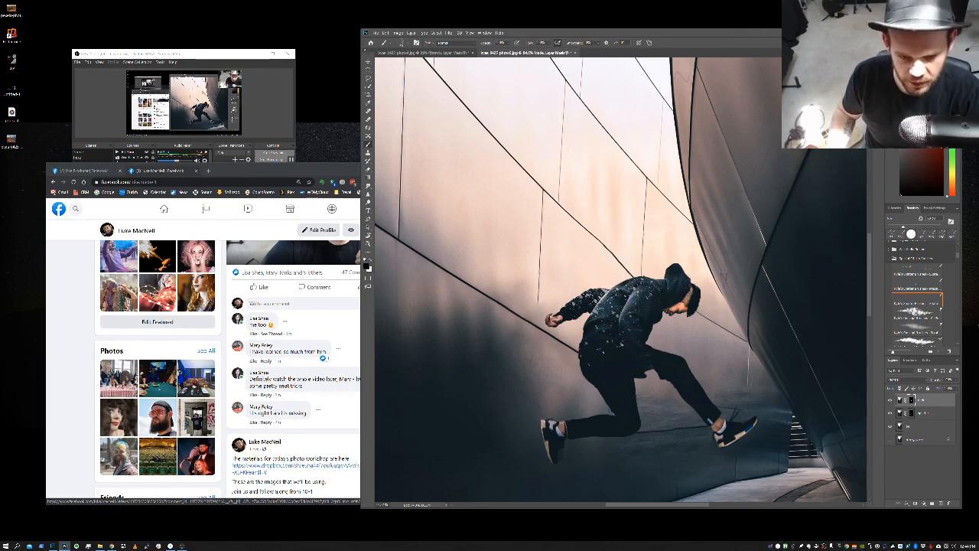
# Add more spatter specks across the man's sleeve, shoulder, back and hood, enlarging the brush between dabs
pyautogui.press(']')
pyautogui.press(']')
pyautogui.press(']')
pyautogui.click(592, 291)
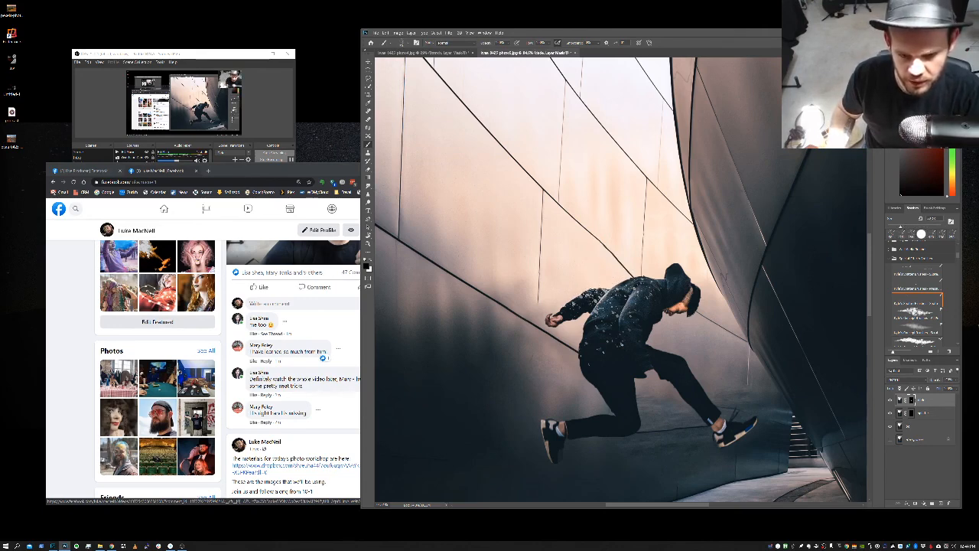
pyautogui.click(636, 283)
pyautogui.click(635, 283)
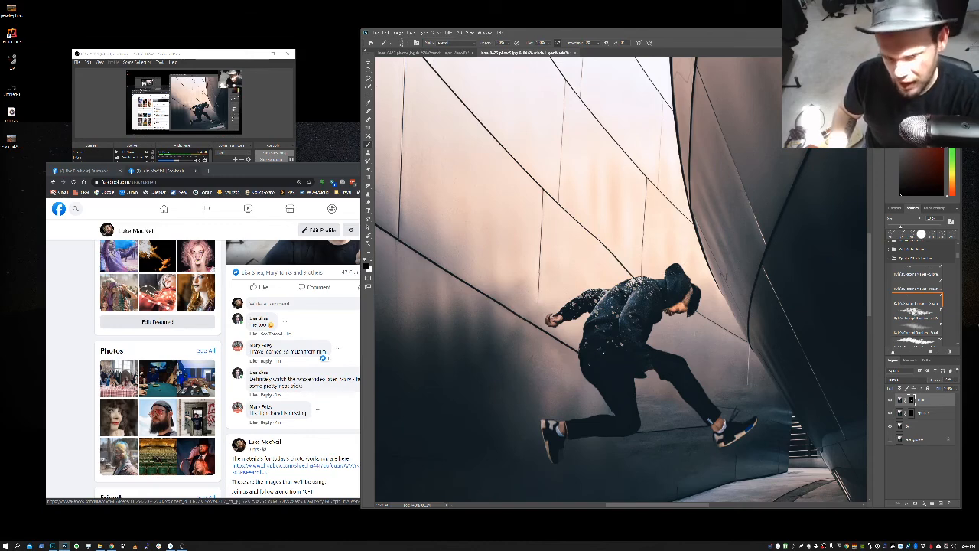
pyautogui.press(']')
pyautogui.press(']')
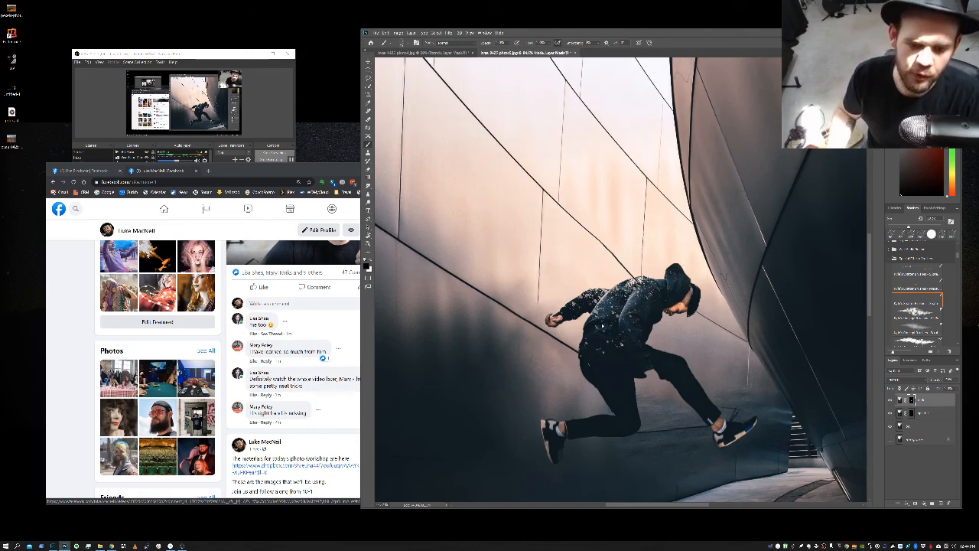
pyautogui.press(']')
pyautogui.press(']')
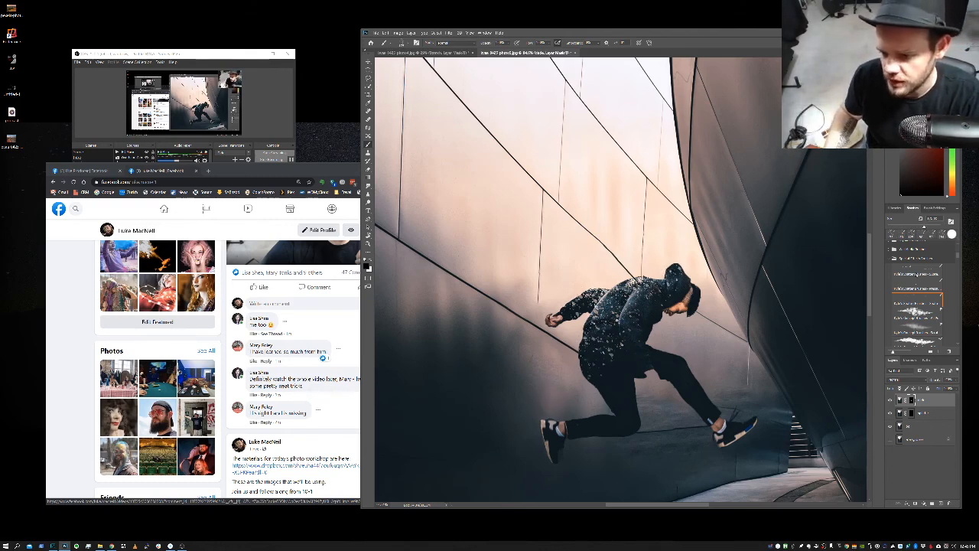
# Spatter the jacket, sleeve and hood more densely on the dude mask using the other nearby Special Effects spatter brushes
pyautogui.click(918, 283)
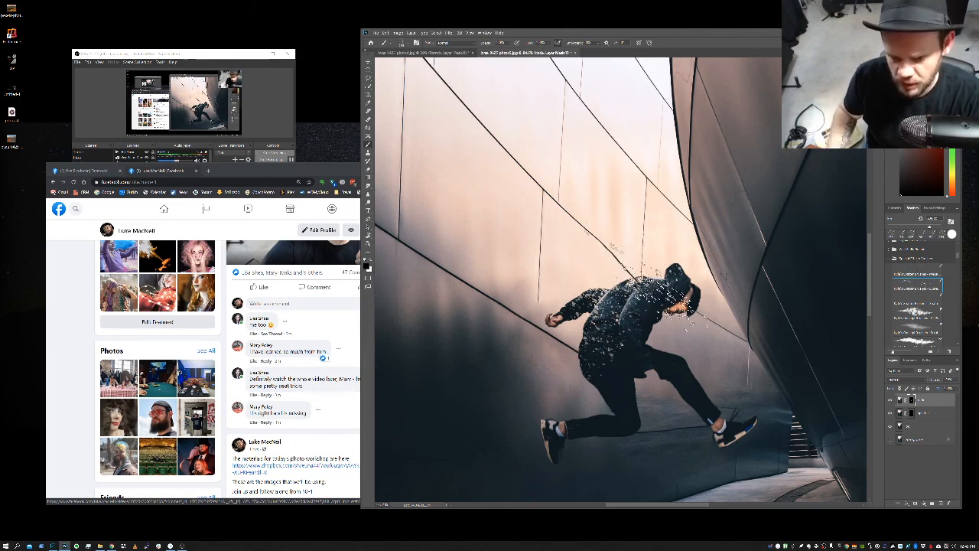
pyautogui.click(909, 271)
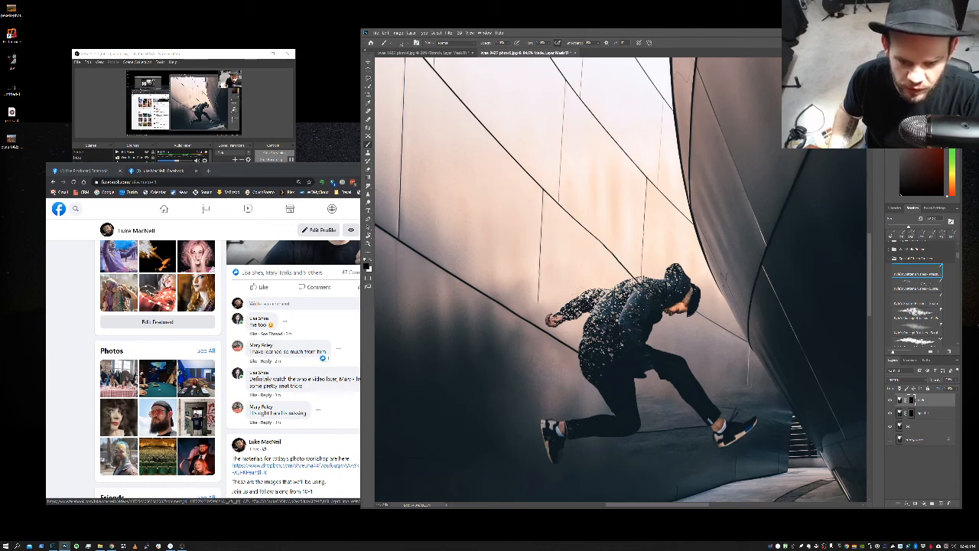
pyautogui.click(917, 284)
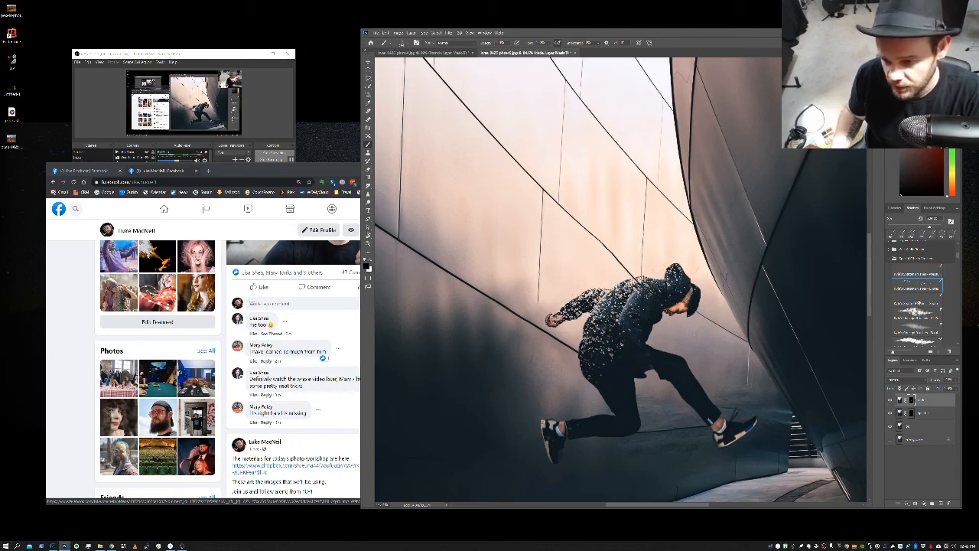
# Erode the edges of the man's trailing arm, back, rear thigh and hood using the first spatter brush at a smaller size
pyautogui.click(916, 303)
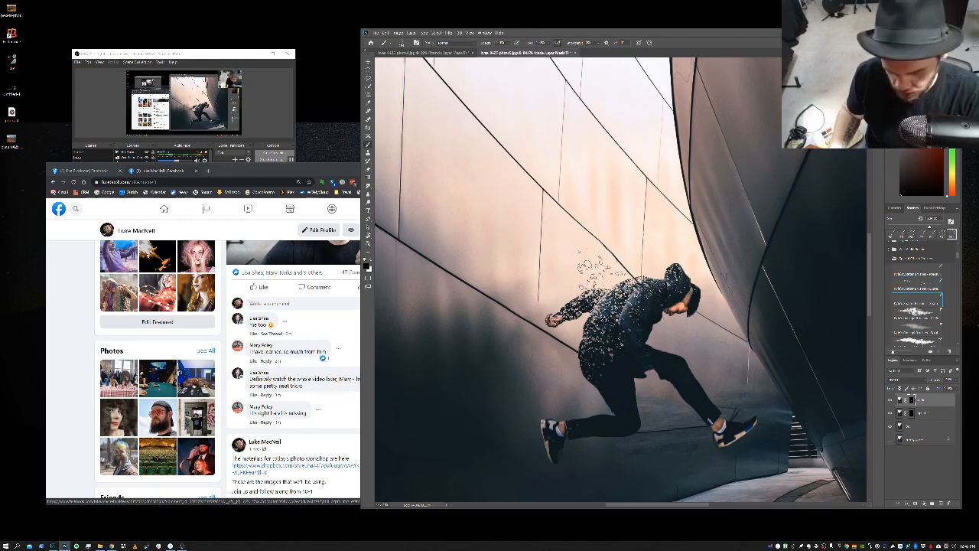
pyautogui.press('[')
pyautogui.press('[')
pyautogui.press('[')
pyautogui.press('[')
pyautogui.press('[')
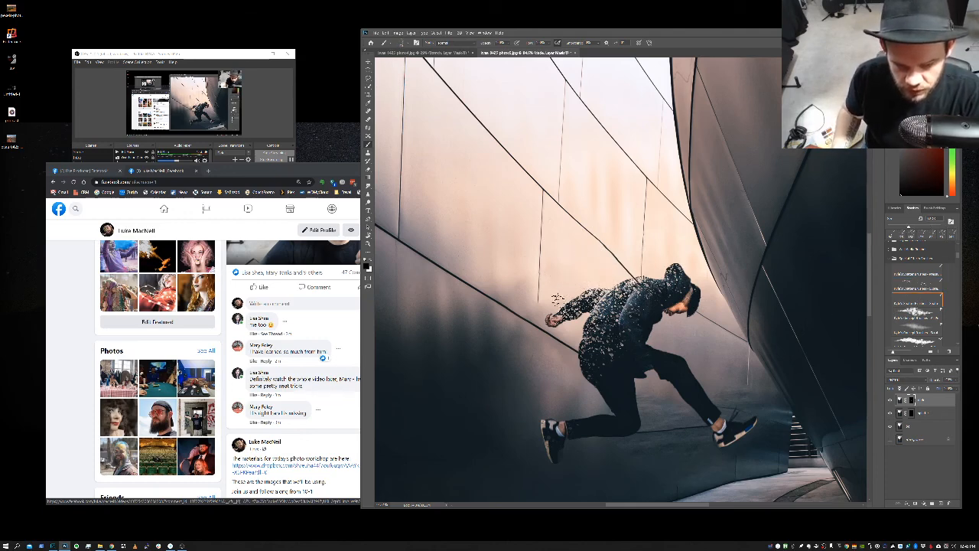
pyautogui.moveTo(561, 305)
pyautogui.mouseDown()
pyautogui.moveTo(607, 281)
pyautogui.moveTo(570, 350)
pyautogui.moveTo(578, 336)
pyautogui.moveTo(572, 371)
pyautogui.moveTo(582, 368)
pyautogui.moveTo(602, 403)
pyautogui.mouseUp()
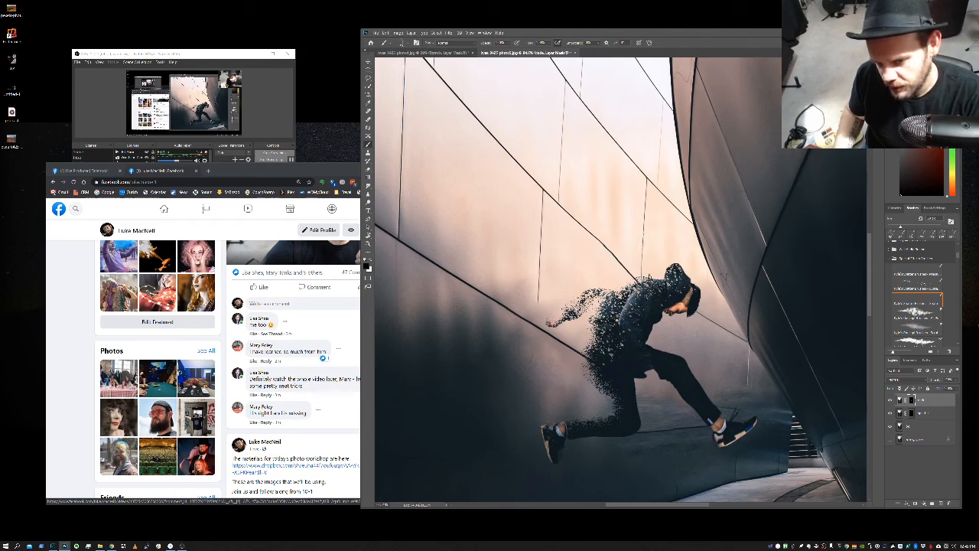
pyautogui.moveTo(648, 284); pyautogui.dragTo(683, 273)
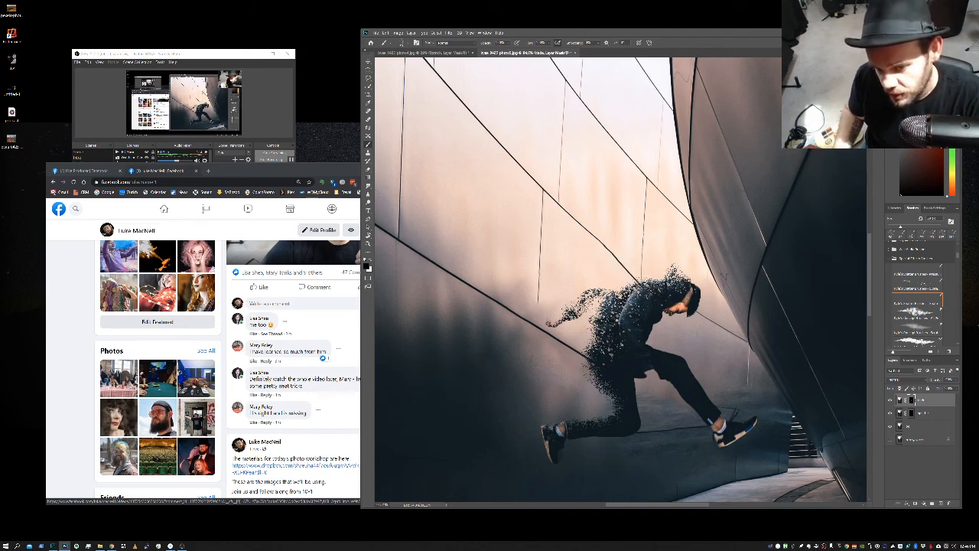
# Enlarge the spatter brush and add bigger specks across the middle of the man's jacket
pyautogui.press(']')
pyautogui.press(']')
pyautogui.press(']')
pyautogui.press(']')
pyautogui.press(']')
pyautogui.press(']')
pyautogui.press(']')
pyautogui.press(']')
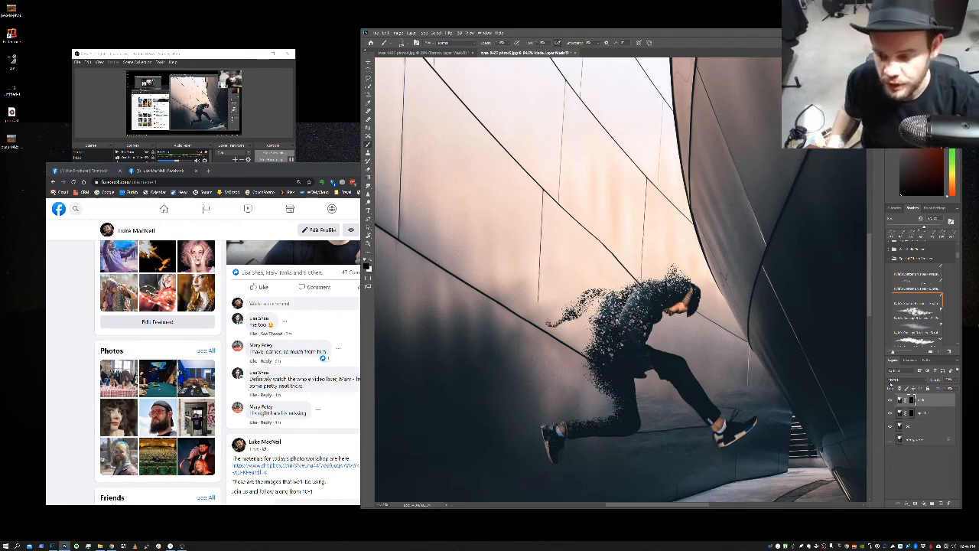
# Paint the man's missing hand back in front of his thigh on the dude layer mask, using a smaller soft round brush with white
pyautogui.click(920, 413)
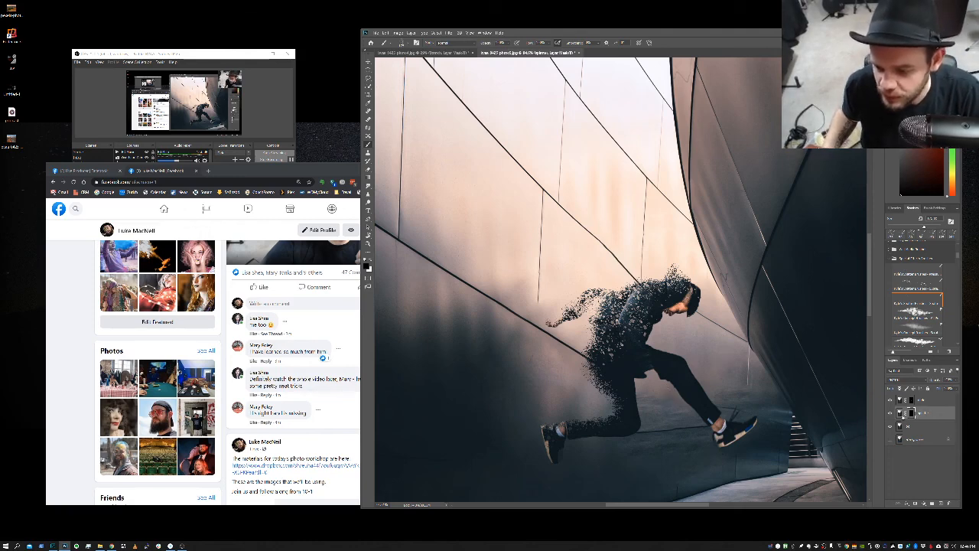
pyautogui.click(922, 400)
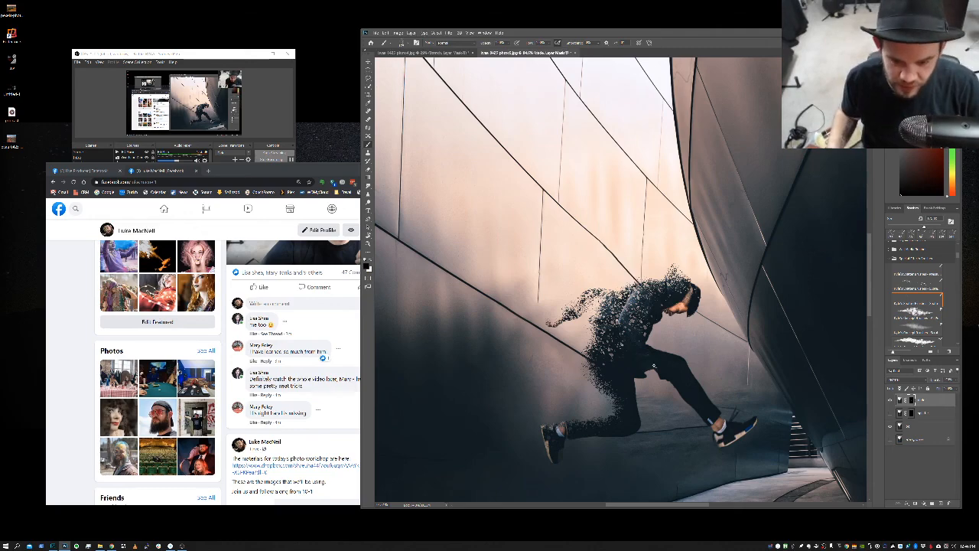
pyautogui.scroll(5, 655, 369)
pyautogui.moveTo(674, 388); pyautogui.dragTo(644, 315)
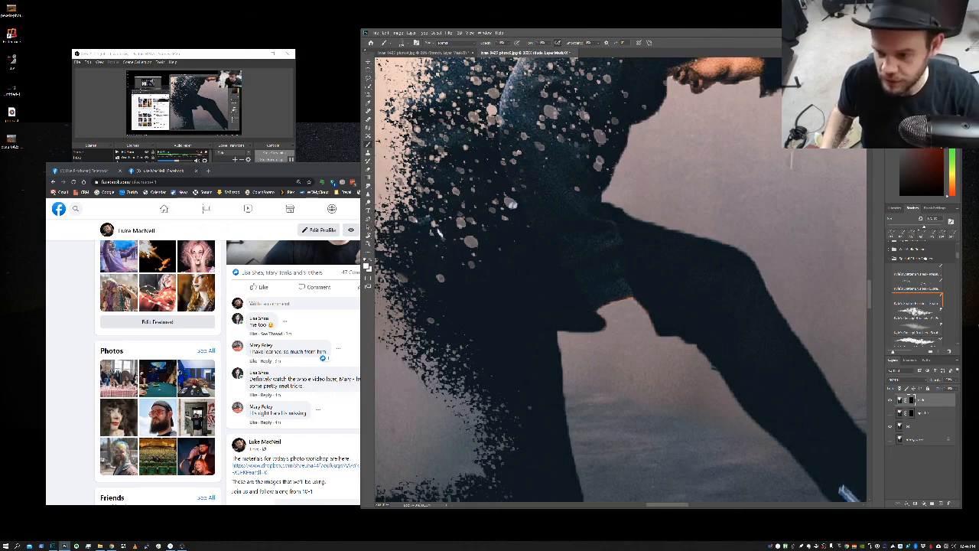
pyautogui.moveTo(957, 259); pyautogui.dragTo(959, 238)
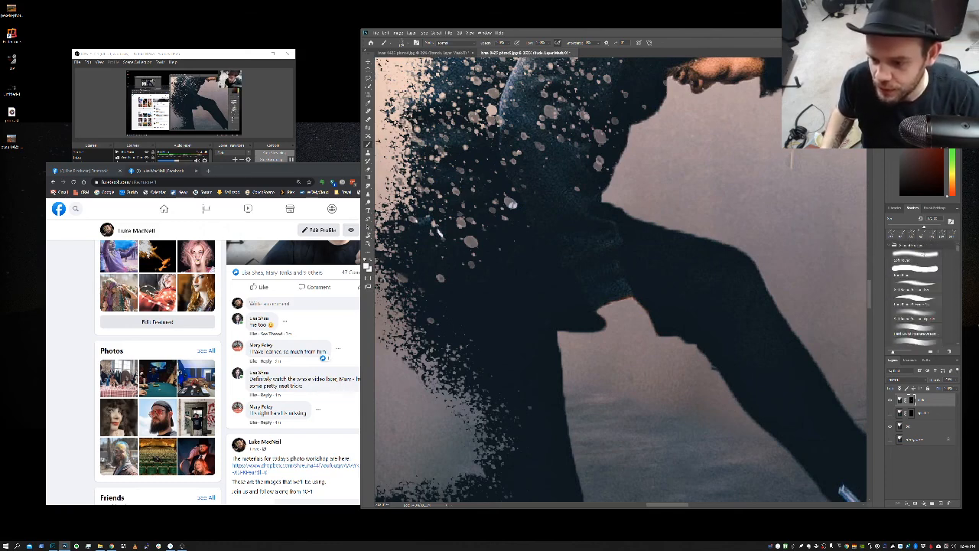
pyautogui.click(917, 256)
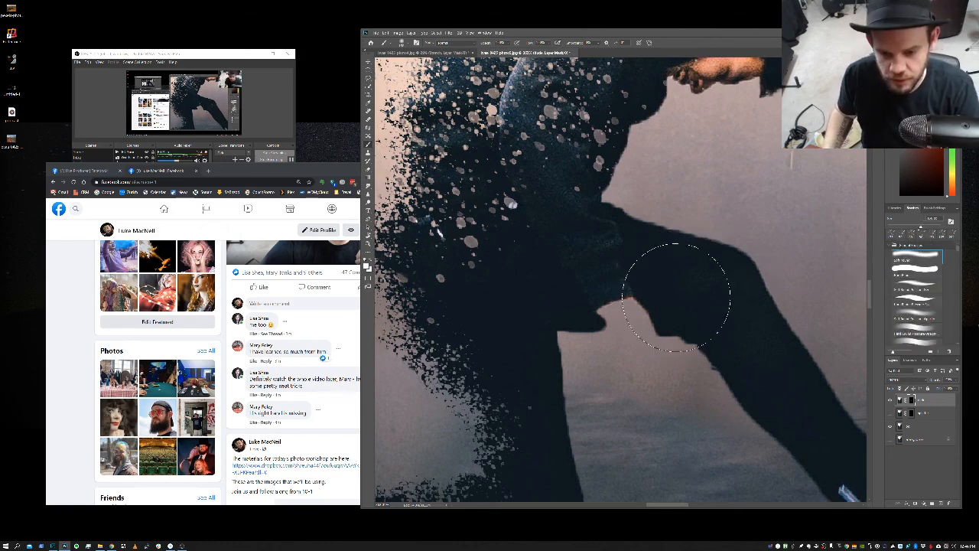
pyautogui.press('[')
pyautogui.press('[')
pyautogui.press('[')
pyautogui.press('[')
pyautogui.press('[')
pyautogui.press('[')
pyautogui.press('[')
pyautogui.press('[')
pyautogui.press('[')
pyautogui.moveTo(640, 315)
pyautogui.mouseDown()
pyautogui.moveTo(608, 306)
pyautogui.moveTo(655, 342)
pyautogui.moveTo(643, 357)
pyautogui.moveTo(654, 360)
pyautogui.moveTo(641, 366)
pyautogui.moveTo(646, 336)
pyautogui.moveTo(628, 365)
pyautogui.moveTo(642, 343)
pyautogui.moveTo(638, 326)
pyautogui.moveTo(614, 319)
pyautogui.moveTo(626, 320)
pyautogui.moveTo(628, 347)
pyautogui.moveTo(685, 341)
pyautogui.mouseUp()
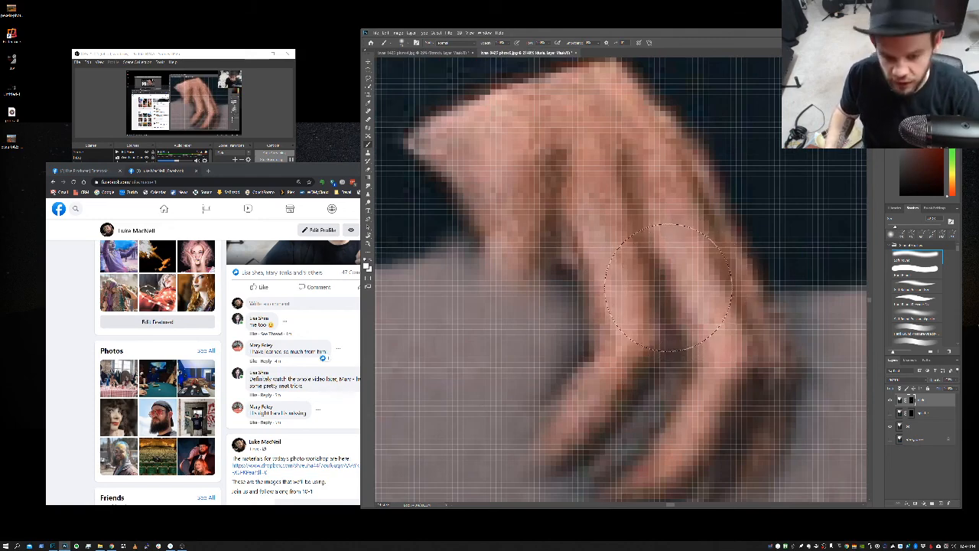
# Restore the remaining fingers and outer edge of the man's hand on the dude mask with a much smaller soft brush
pyautogui.press('[')
pyautogui.press('[')
pyautogui.press('[')
pyautogui.press('[')
pyautogui.press('[')
pyautogui.moveTo(529, 252)
pyautogui.mouseDown()
pyautogui.moveTo(513, 291)
pyautogui.moveTo(507, 279)
pyautogui.moveTo(507, 383)
pyautogui.moveTo(494, 374)
pyautogui.moveTo(493, 291)
pyautogui.moveTo(466, 379)
pyautogui.moveTo(450, 390)
pyautogui.moveTo(475, 356)
pyautogui.moveTo(437, 386)
pyautogui.mouseUp()
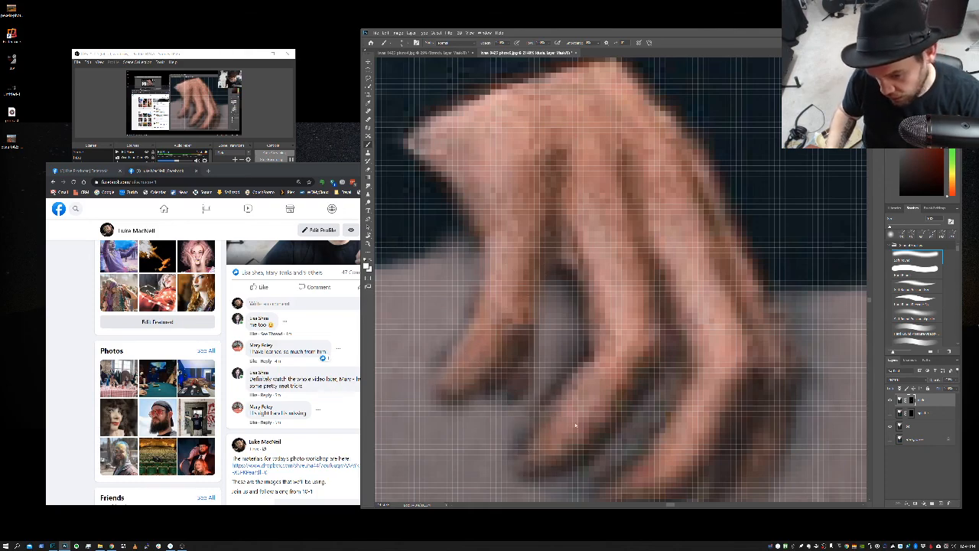
pyautogui.moveTo(674, 394); pyautogui.dragTo(588, 296)
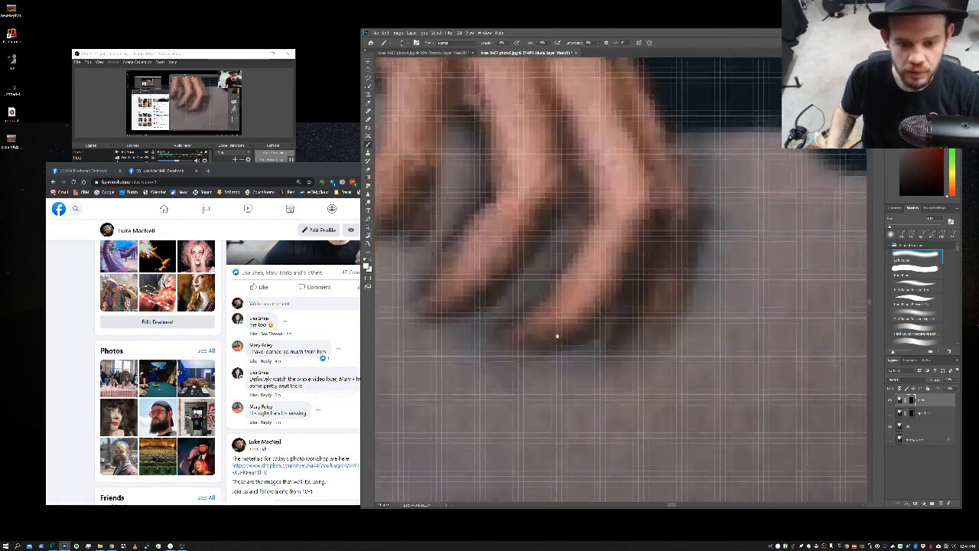
pyautogui.moveTo(647, 264)
pyautogui.mouseDown()
pyautogui.moveTo(611, 348)
pyautogui.moveTo(626, 305)
pyautogui.moveTo(599, 328)
pyautogui.moveTo(625, 315)
pyautogui.moveTo(656, 361)
pyautogui.mouseUp()
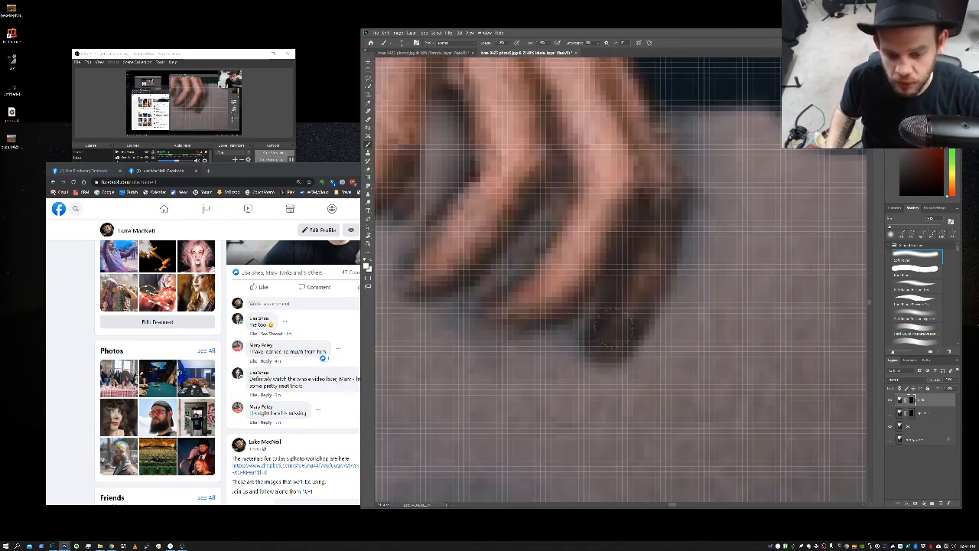
pyautogui.scroll(-5, 602, 304)
pyautogui.scroll(-6, 602, 304)
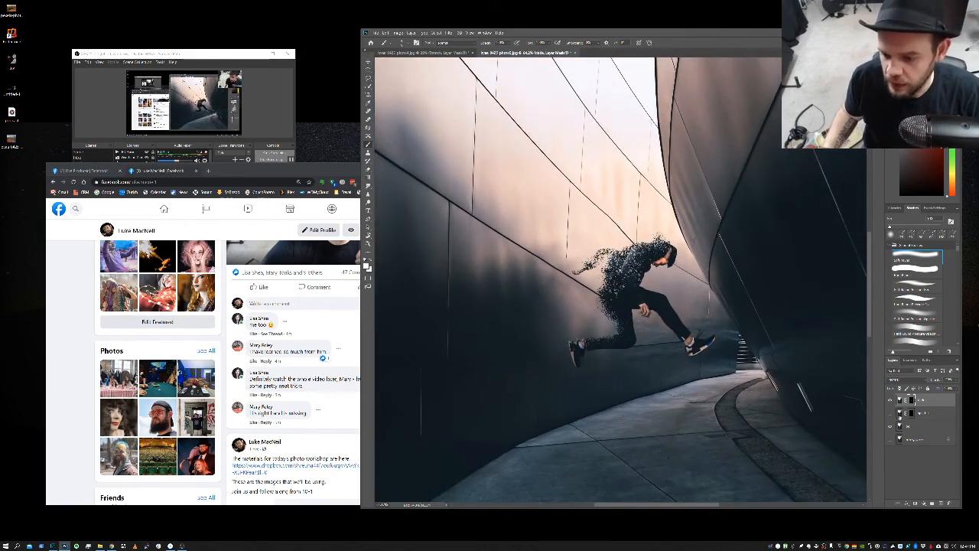
# Target the liquified layer's mask and choose the first spatter brush in the Special Effects group
pyautogui.click(926, 413)
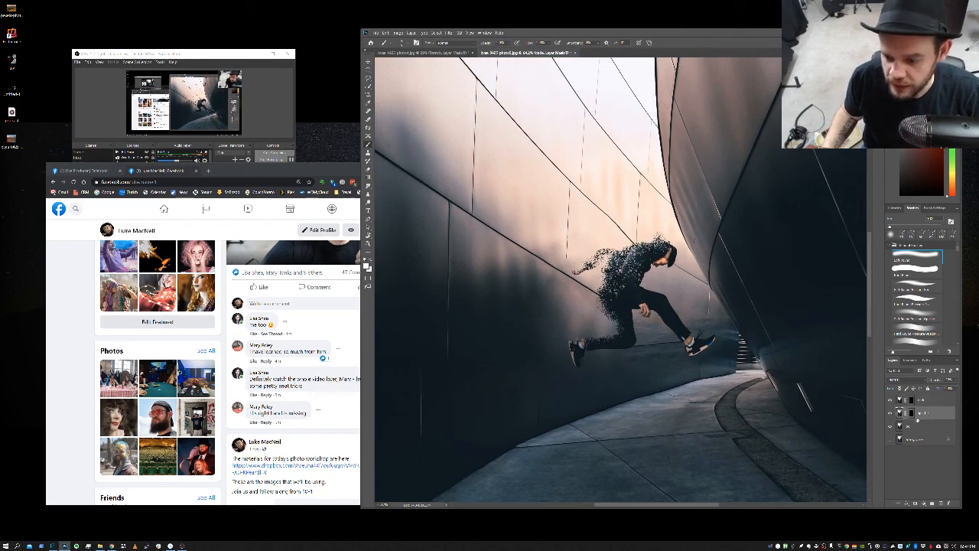
pyautogui.scroll(-5, 957, 260)
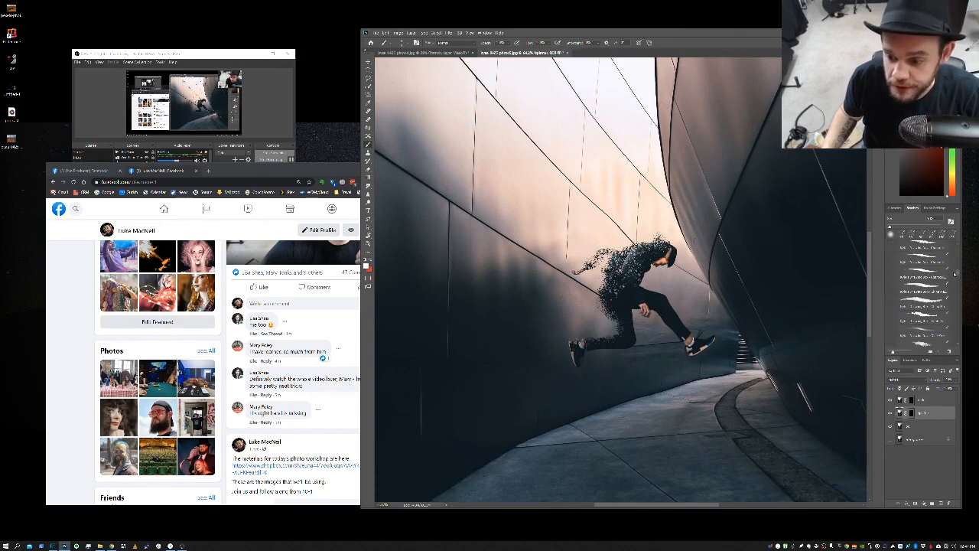
pyautogui.scroll(5, 955, 268)
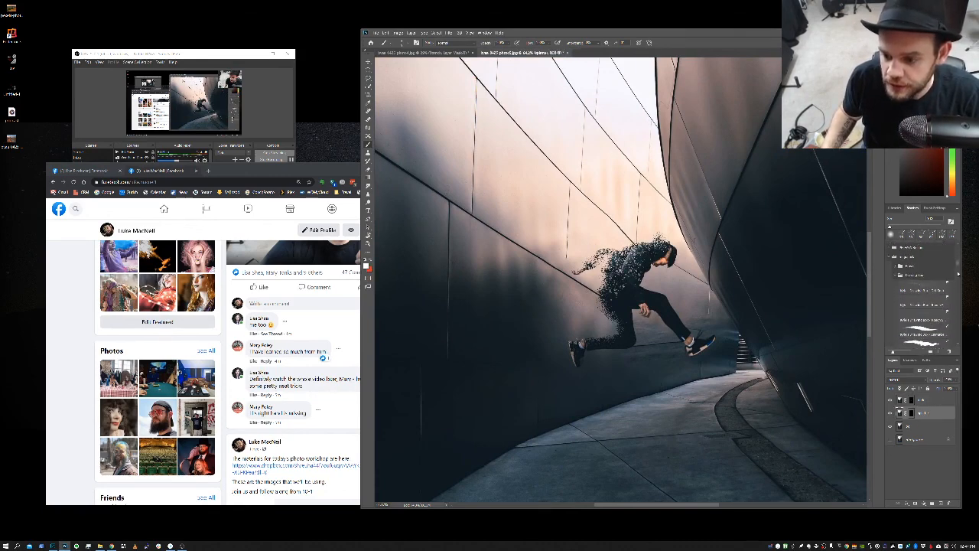
pyautogui.click(924, 288)
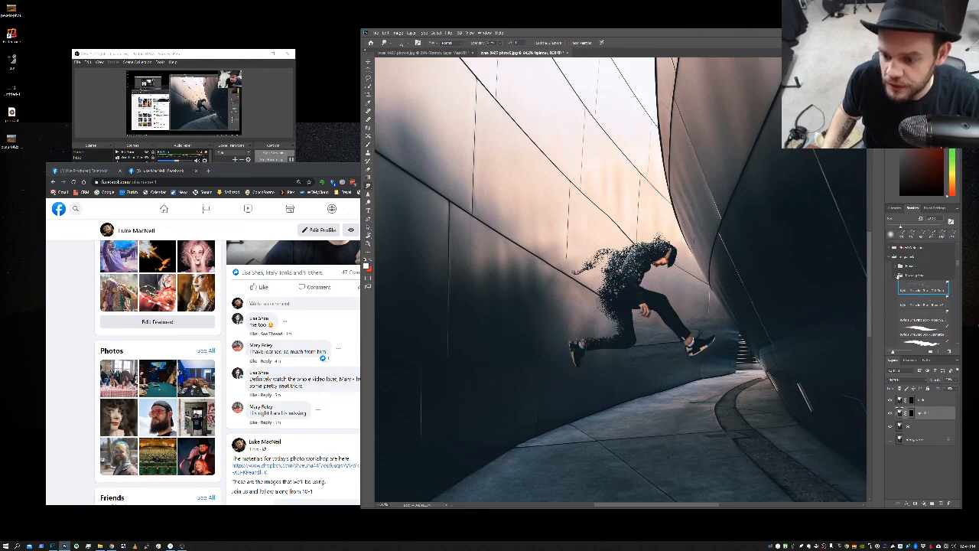
pyautogui.click(896, 274)
pyautogui.scroll(-6, 946, 267)
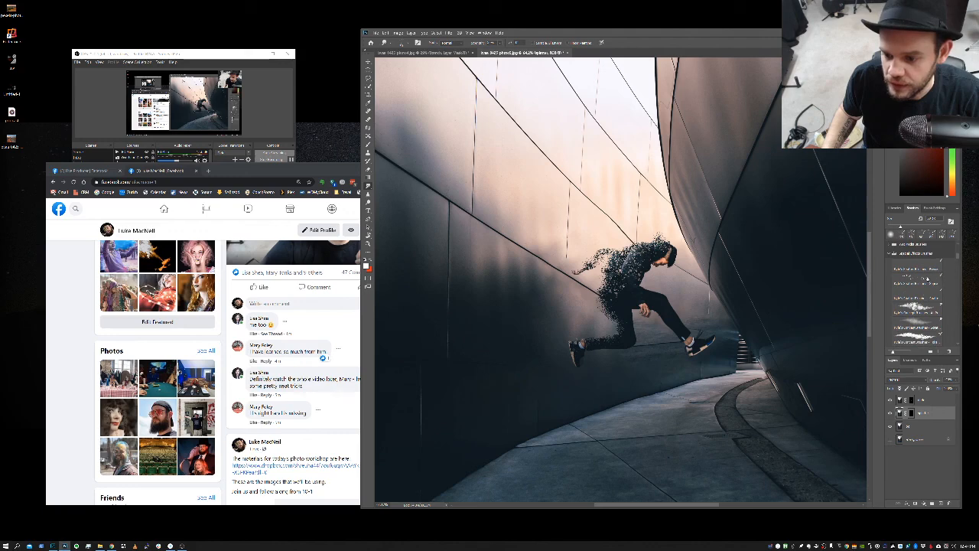
pyautogui.click(918, 267)
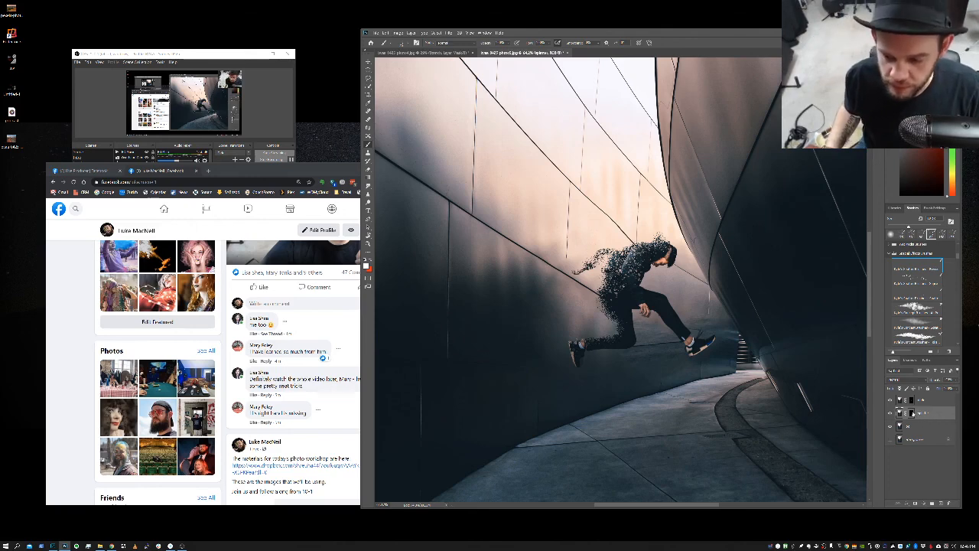
pyautogui.click(911, 414)
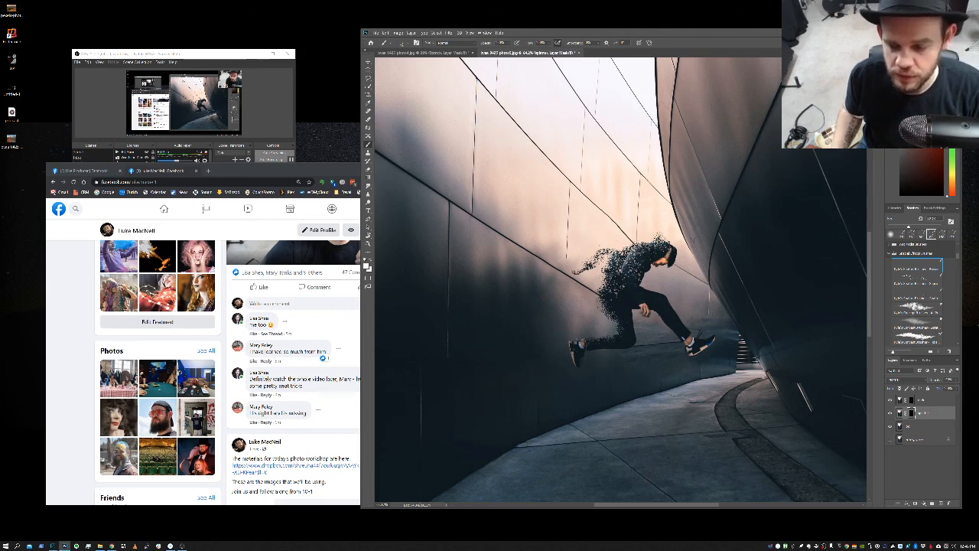
# Reveal dispersed specks from the liquified layer above the man's back and behind his trailing arm, jacket and rear thigh
pyautogui.moveTo(602, 248); pyautogui.dragTo(644, 235)
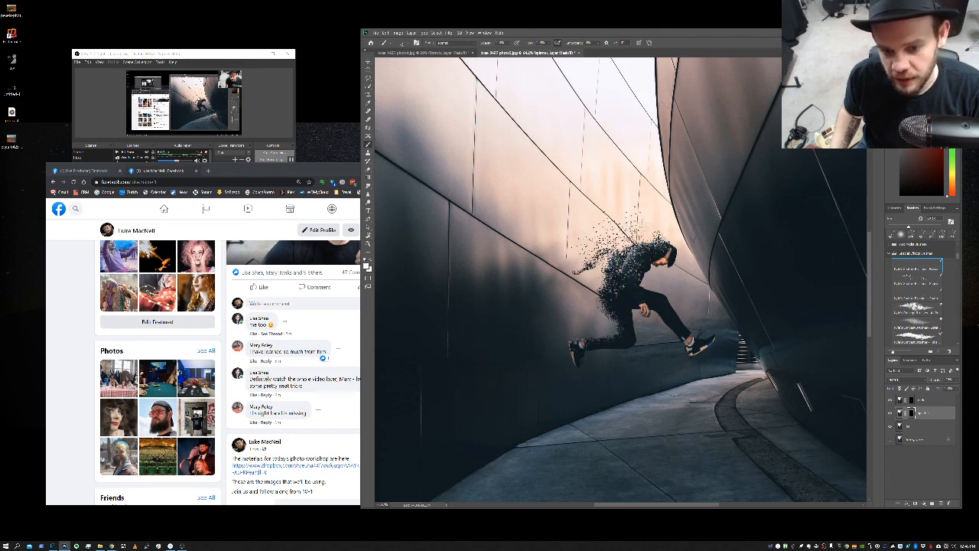
pyautogui.click(599, 260)
pyautogui.click(603, 281)
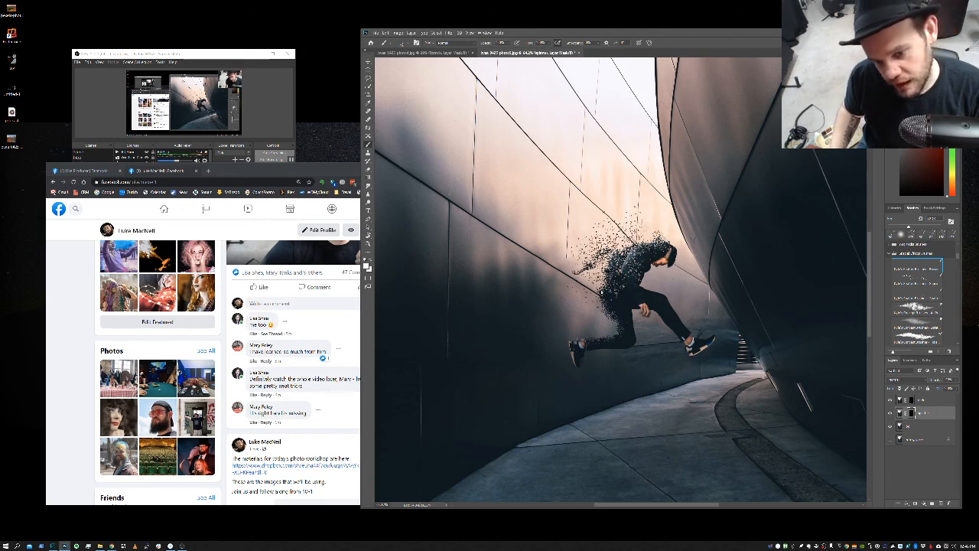
pyautogui.click(591, 296)
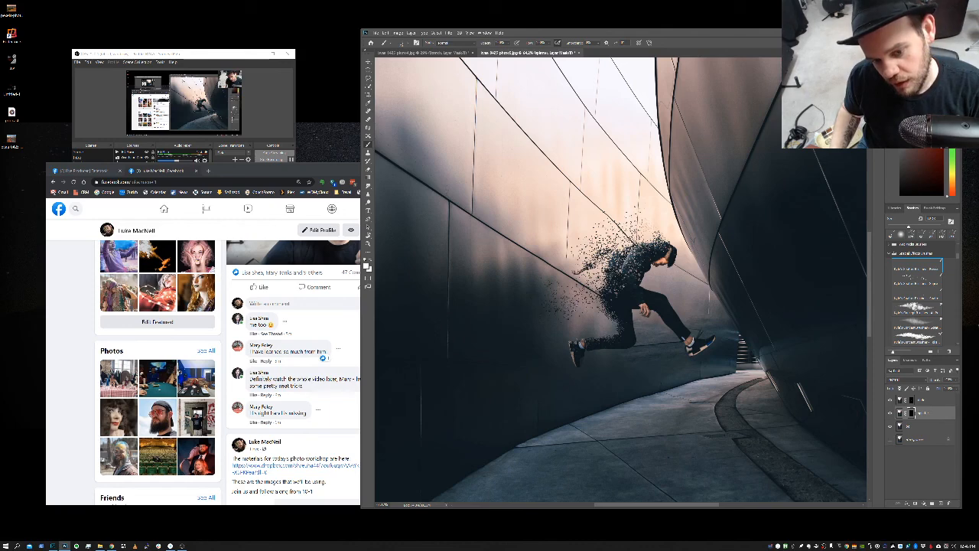
pyautogui.click(584, 319)
pyautogui.click(577, 268)
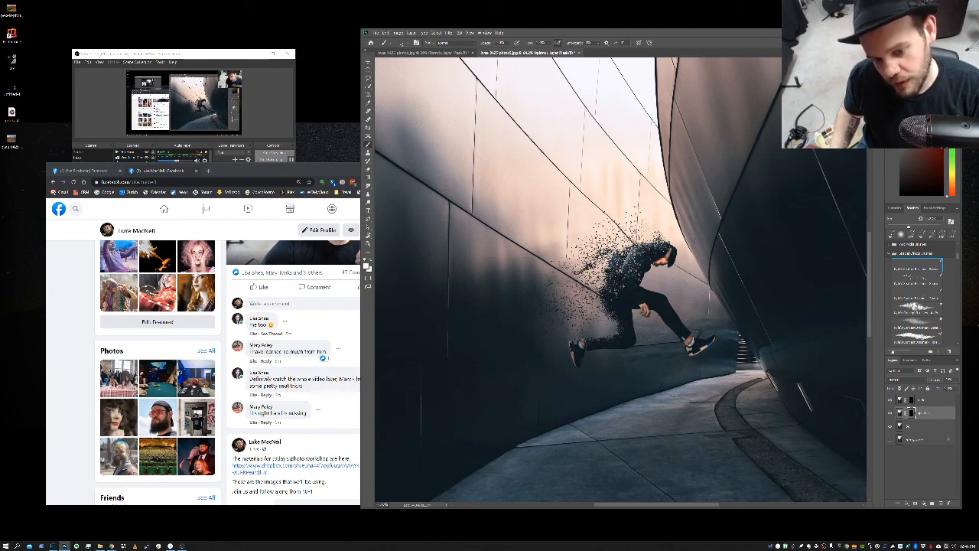
# Thicken the speck cloud on the liquified mask around the trailing arm and back, spreading particles farther out behind the man
pyautogui.click(584, 256)
pyautogui.click(597, 234)
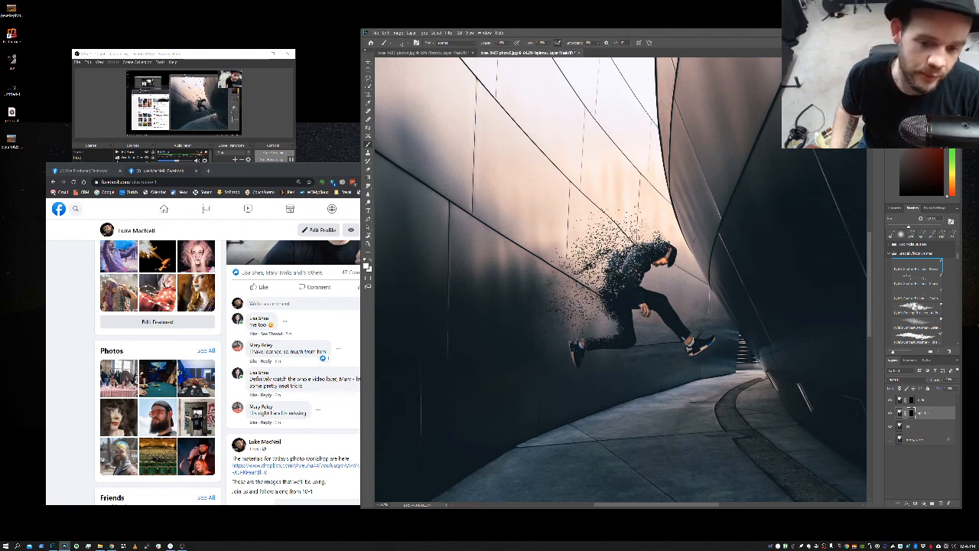
pyautogui.click(583, 250)
pyautogui.click(588, 278)
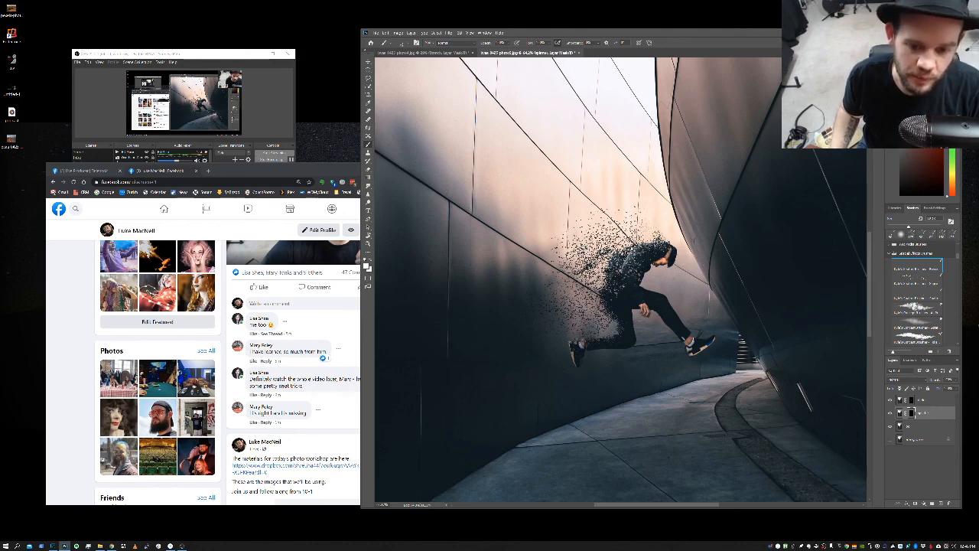
pyautogui.moveTo(629, 229)
pyautogui.mouseDown()
pyautogui.moveTo(643, 241)
pyautogui.moveTo(608, 257)
pyautogui.mouseUp()
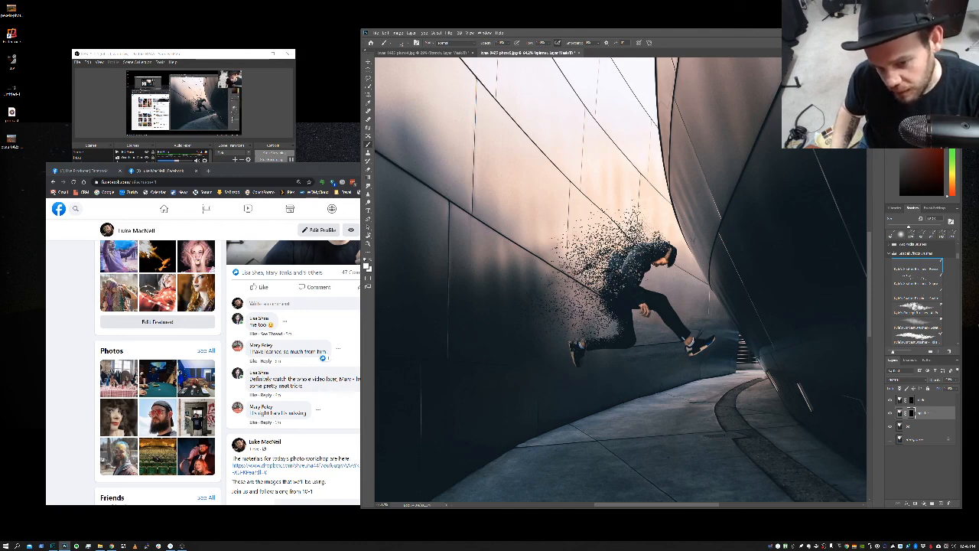
pyautogui.moveTo(610, 248); pyautogui.dragTo(589, 251)
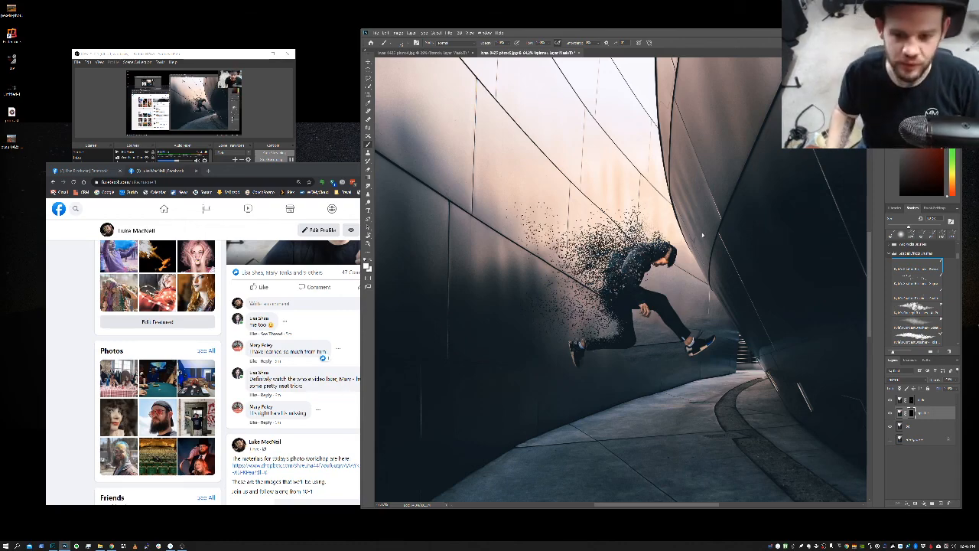
# Enlarge the spatter brush and add bigger specks above and behind the man's back on the liquified mask
pyautogui.scroll(-3, 668, 233)
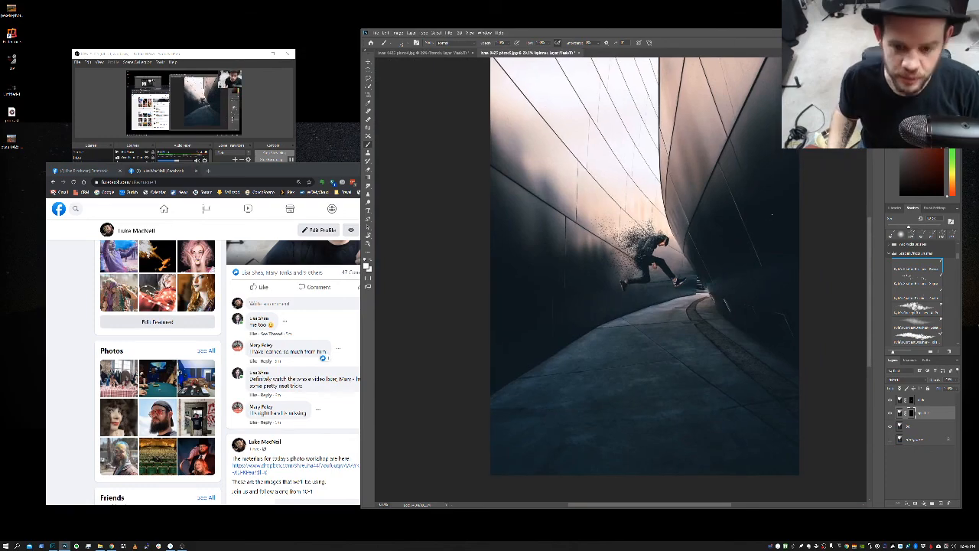
pyautogui.moveTo(739, 222)
pyautogui.mouseDown()
pyautogui.moveTo(754, 223)
pyautogui.moveTo(736, 226)
pyautogui.mouseUp()
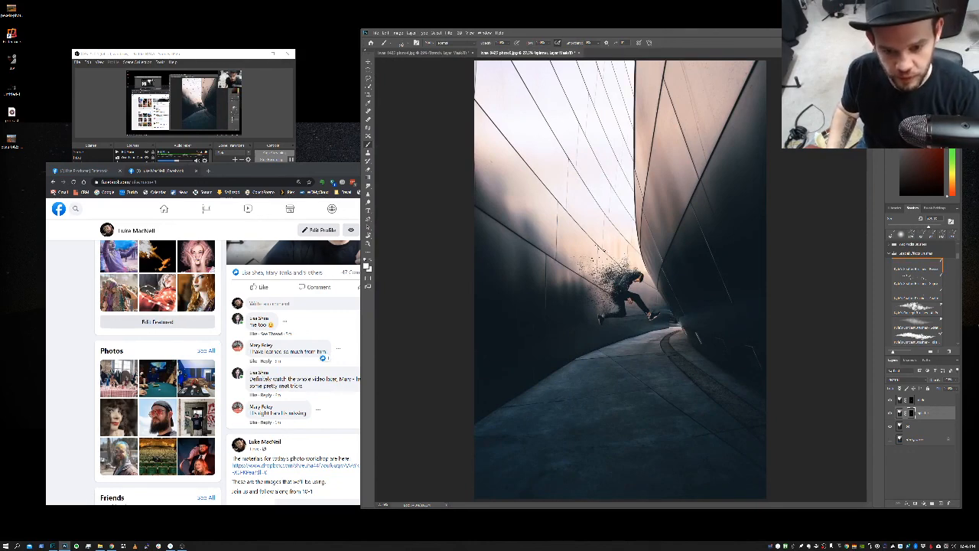
pyautogui.click(603, 246)
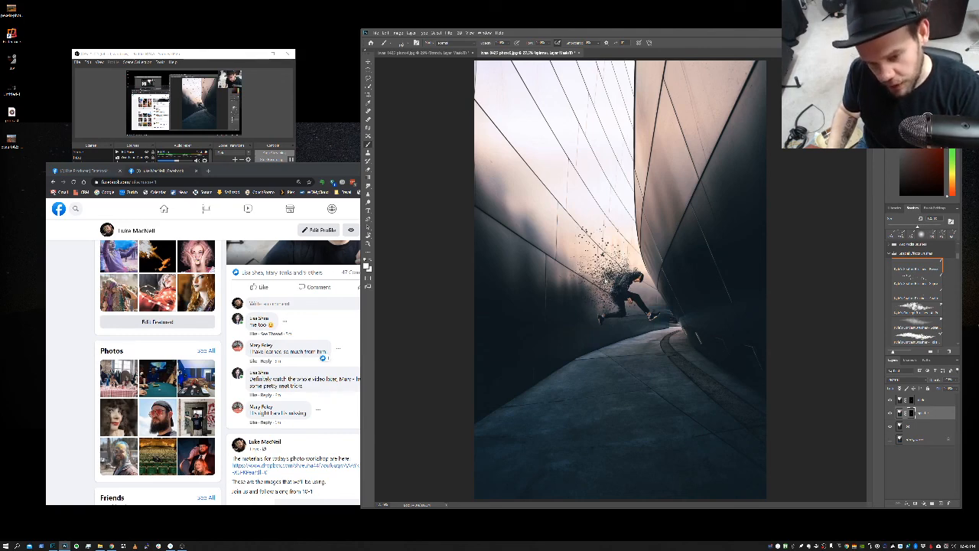
pyautogui.click(598, 291)
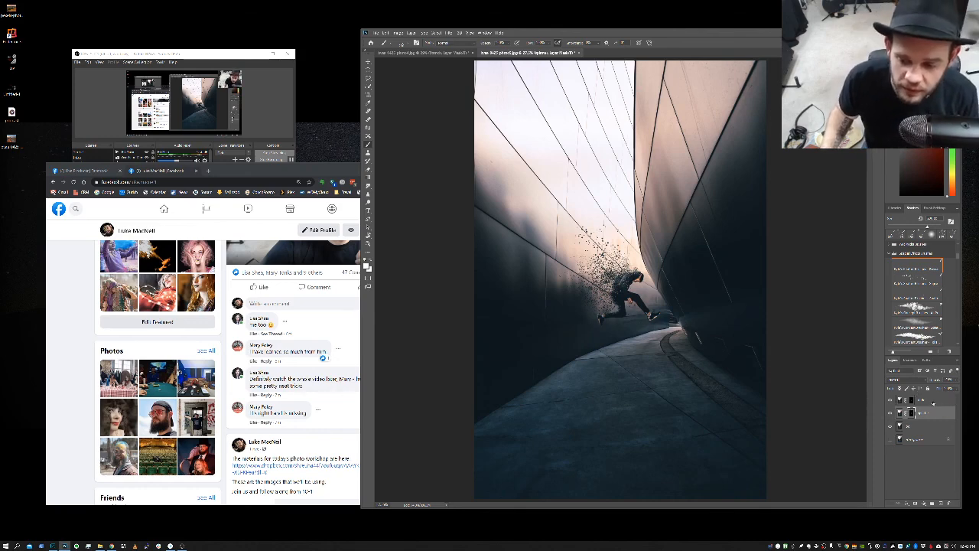
# Select the liquified layer itself and examine the dispersion around the man both close up and in the whole image
pyautogui.click(939, 410)
pyautogui.click(933, 413)
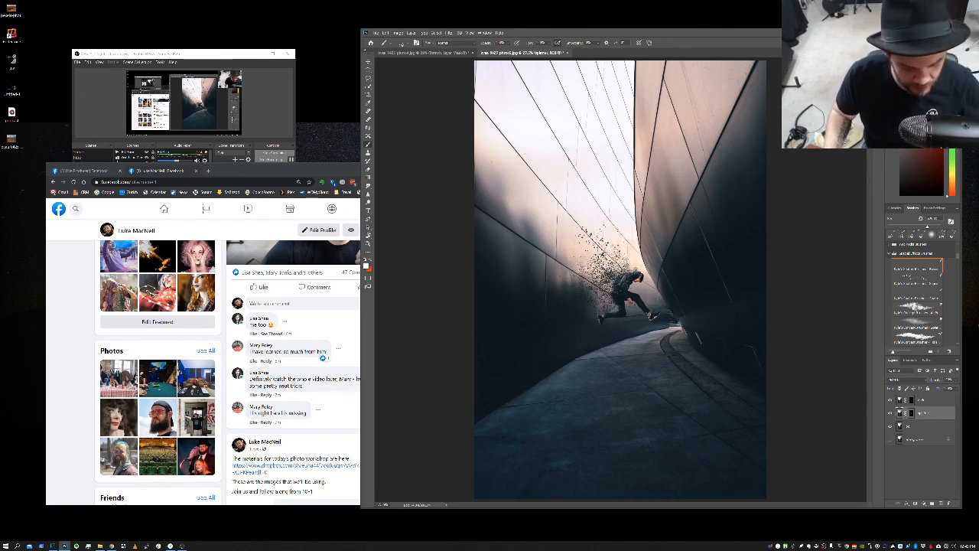
pyautogui.scroll(7, 628, 237)
pyautogui.scroll(-9, 628, 237)
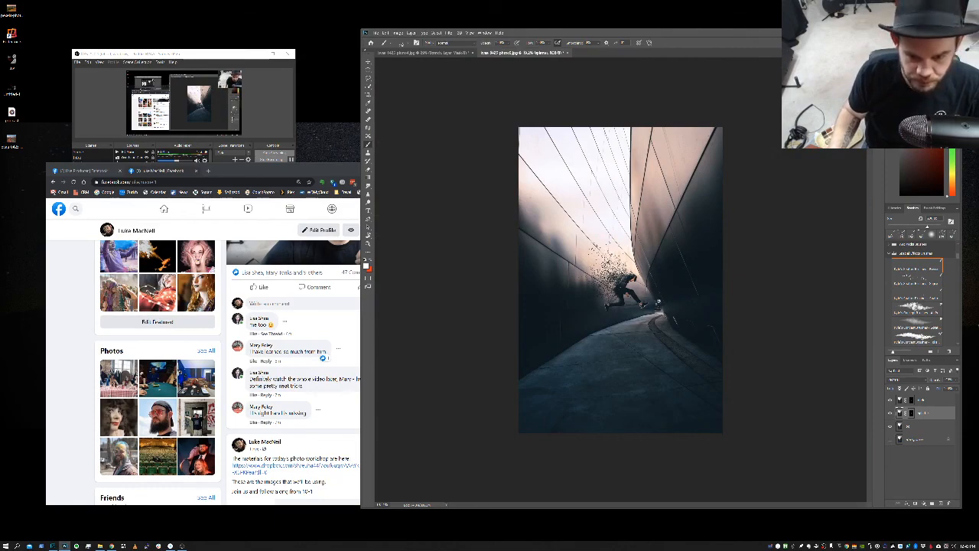
pyautogui.scroll(8, 656, 303)
pyautogui.scroll(-4, 666, 306)
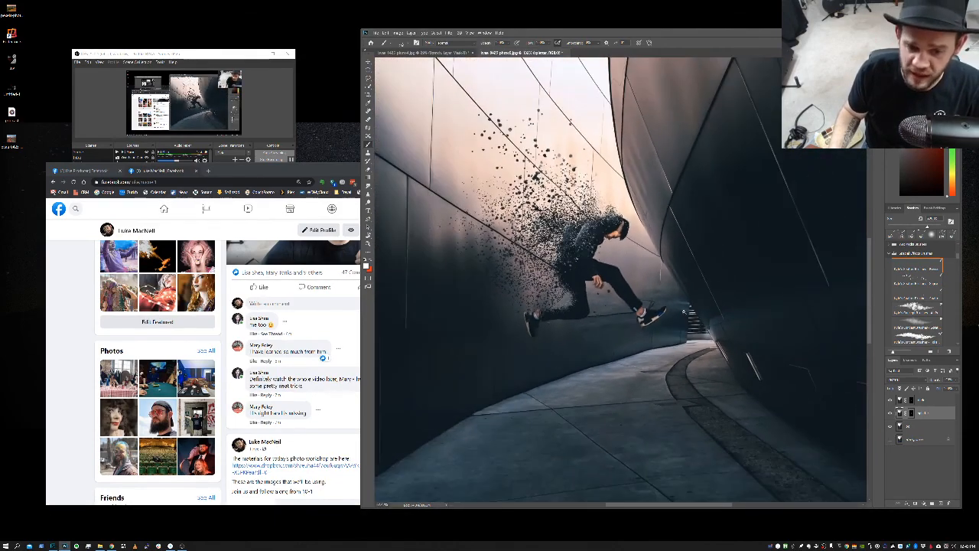
pyautogui.scroll(-4, 685, 307)
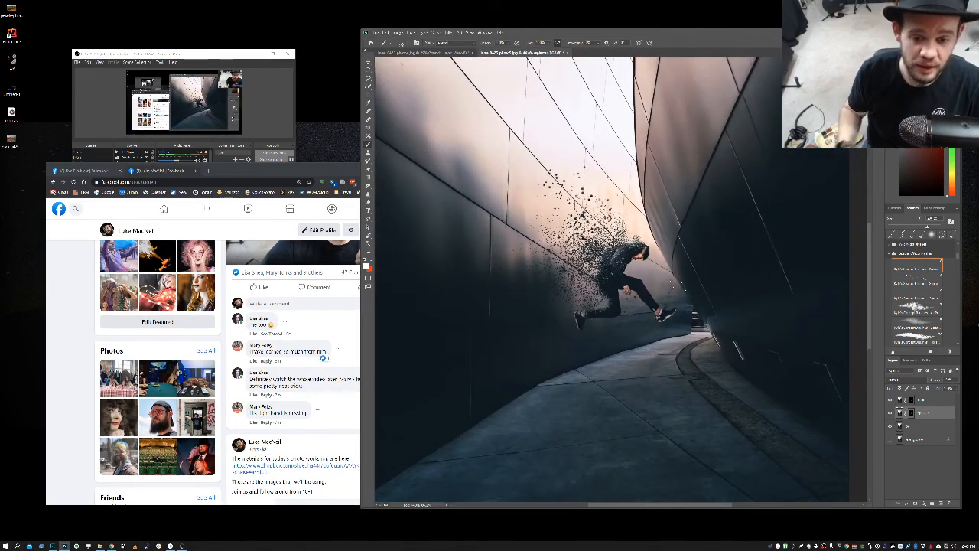